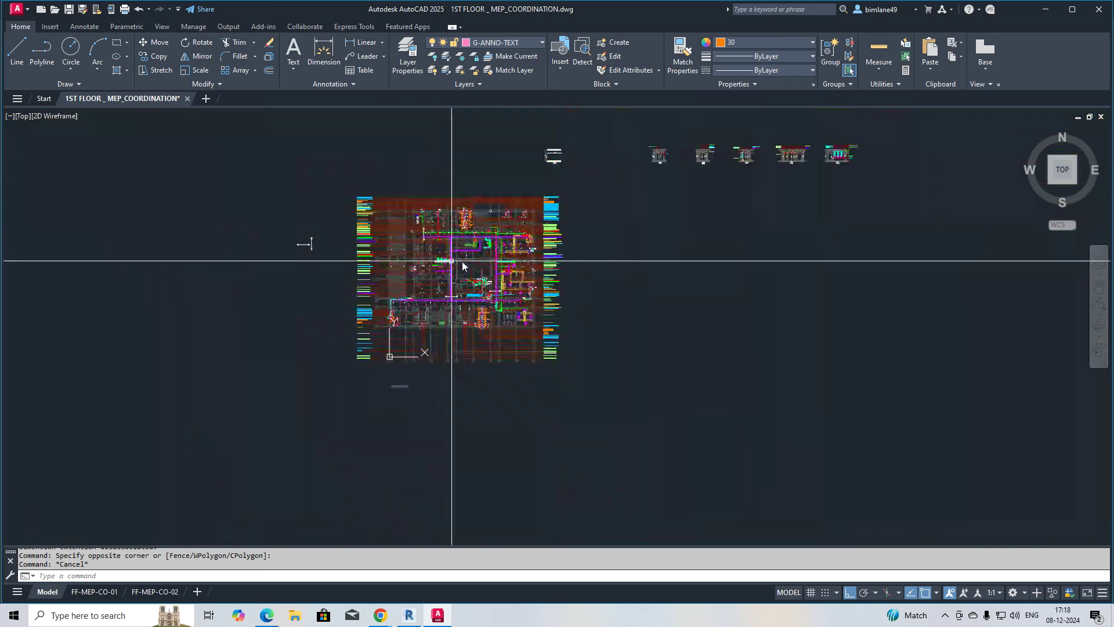
Examine the finished section E-E detail and find the matching section mark by the distribution boards on the first-floor plan
{"action": "scroll", "coordinate": [791, 182], "scroll_direction": "up", "scroll_amount": 15}
{"action": "middle_click_drag", "start_coordinate": [707, 228], "coordinate": [572, 232]}
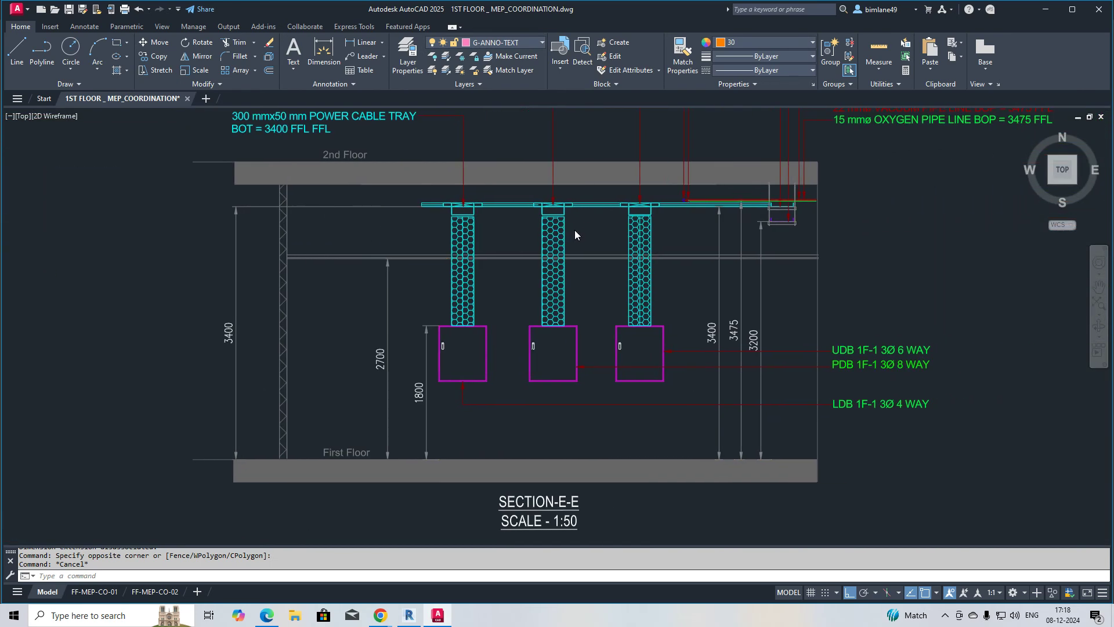
{"action": "scroll", "coordinate": [572, 231], "scroll_direction": "down", "scroll_amount": 6}
{"action": "scroll", "coordinate": [430, 252], "scroll_direction": "up", "scroll_amount": 6}
{"action": "scroll", "coordinate": [440, 250], "scroll_direction": "down", "scroll_amount": 6}
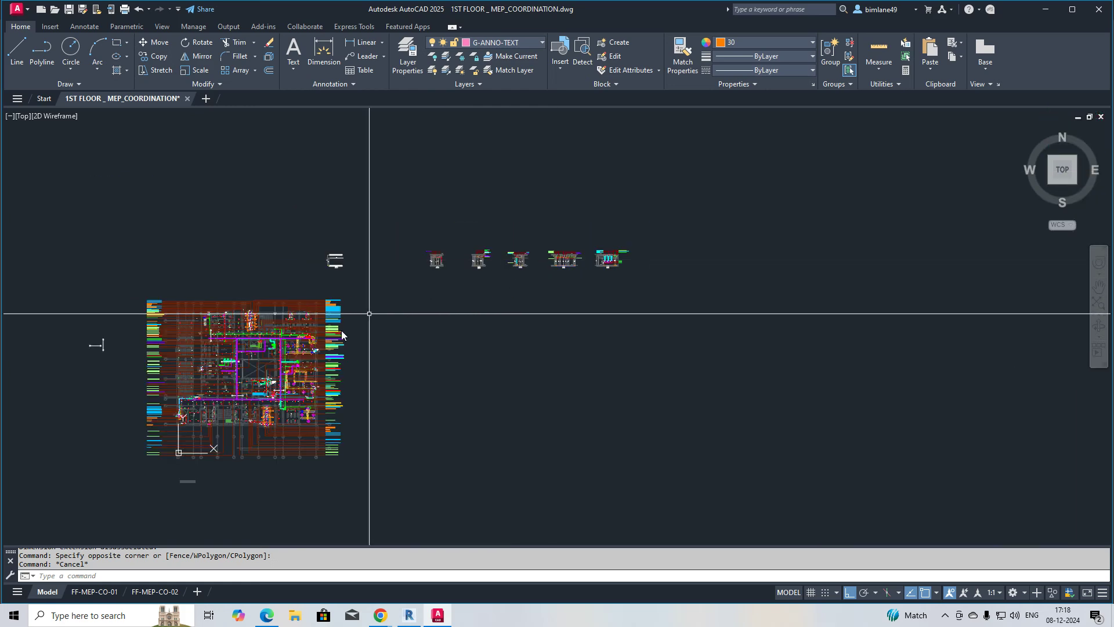
{"action": "scroll", "coordinate": [383, 311], "scroll_direction": "up", "scroll_amount": 6}
{"action": "middle_click_drag", "start_coordinate": [258, 348], "coordinate": [442, 337]}
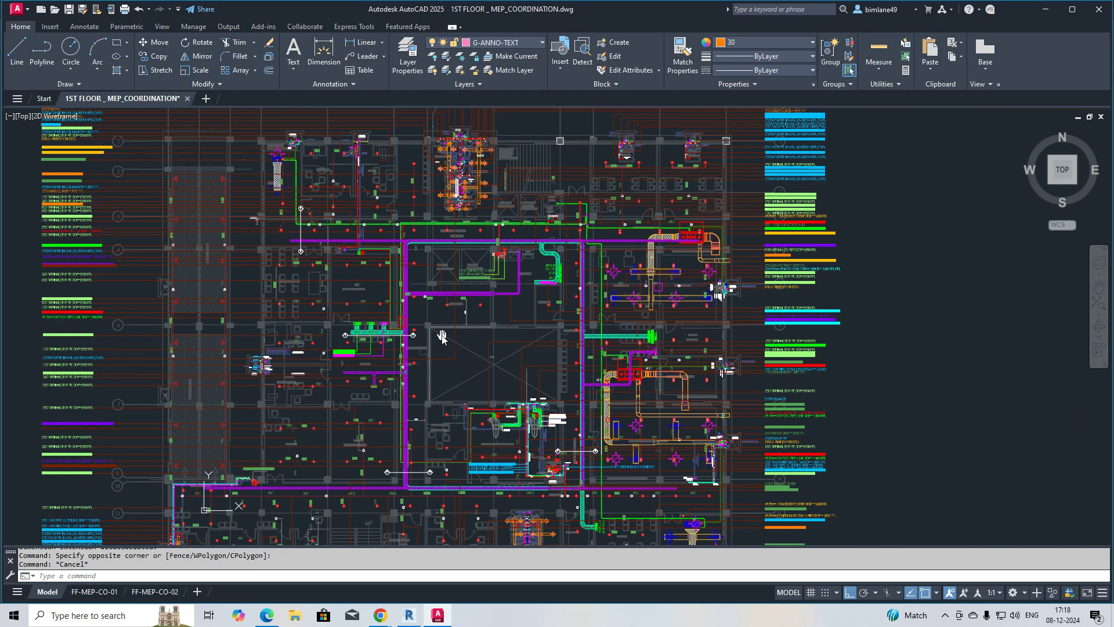
{"action": "scroll", "coordinate": [249, 293], "scroll_direction": "up", "scroll_amount": 8}
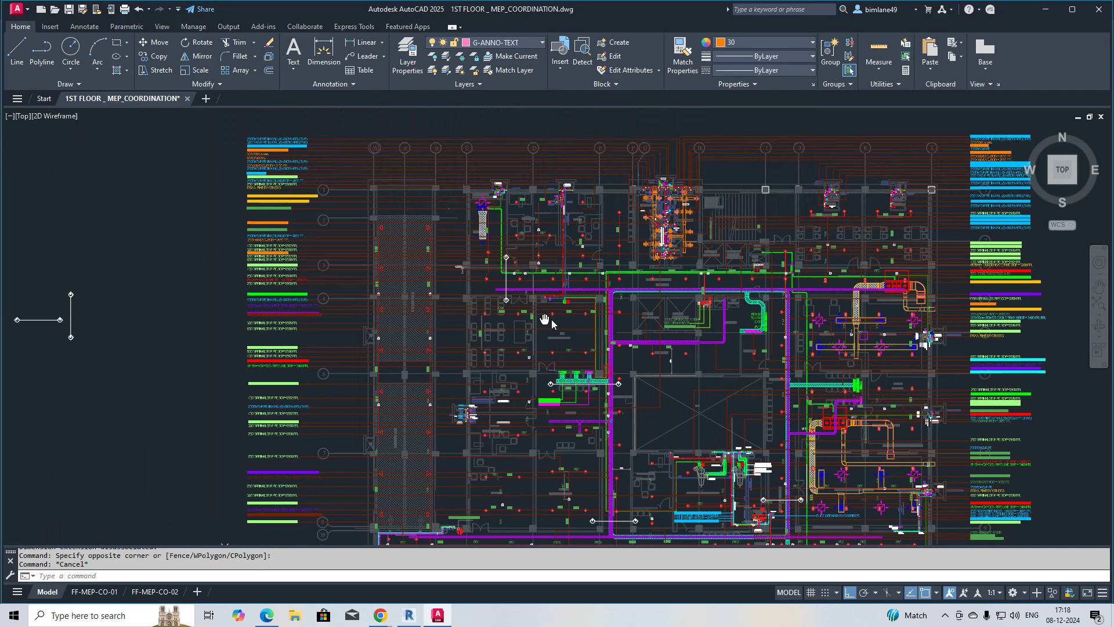
{"action": "scroll", "coordinate": [248, 294], "scroll_direction": "down", "scroll_amount": 8}
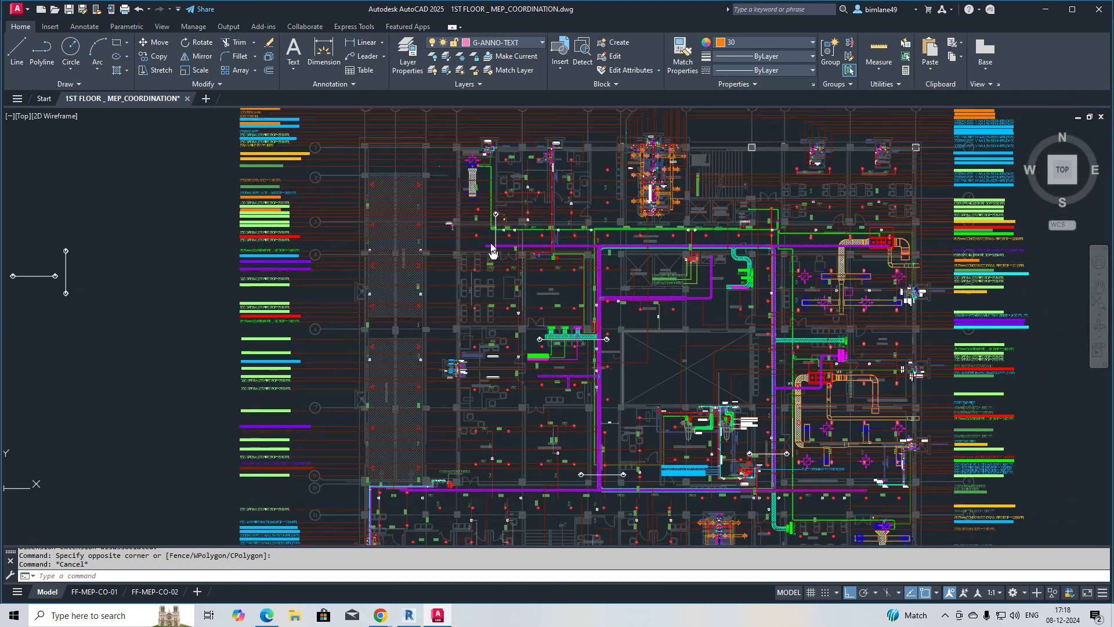
{"action": "scroll", "coordinate": [389, 402], "scroll_direction": "up", "scroll_amount": 2}
{"action": "middle_click_drag", "start_coordinate": [389, 401], "coordinate": [387, 364]}
{"action": "scroll", "coordinate": [290, 348], "scroll_direction": "up", "scroll_amount": 5}
{"action": "scroll", "coordinate": [291, 348], "scroll_direction": "down", "scroll_amount": 5}
{"action": "middle_click_drag", "start_coordinate": [367, 315], "coordinate": [332, 468]}
{"action": "scroll", "coordinate": [472, 249], "scroll_direction": "up", "scroll_amount": 8}
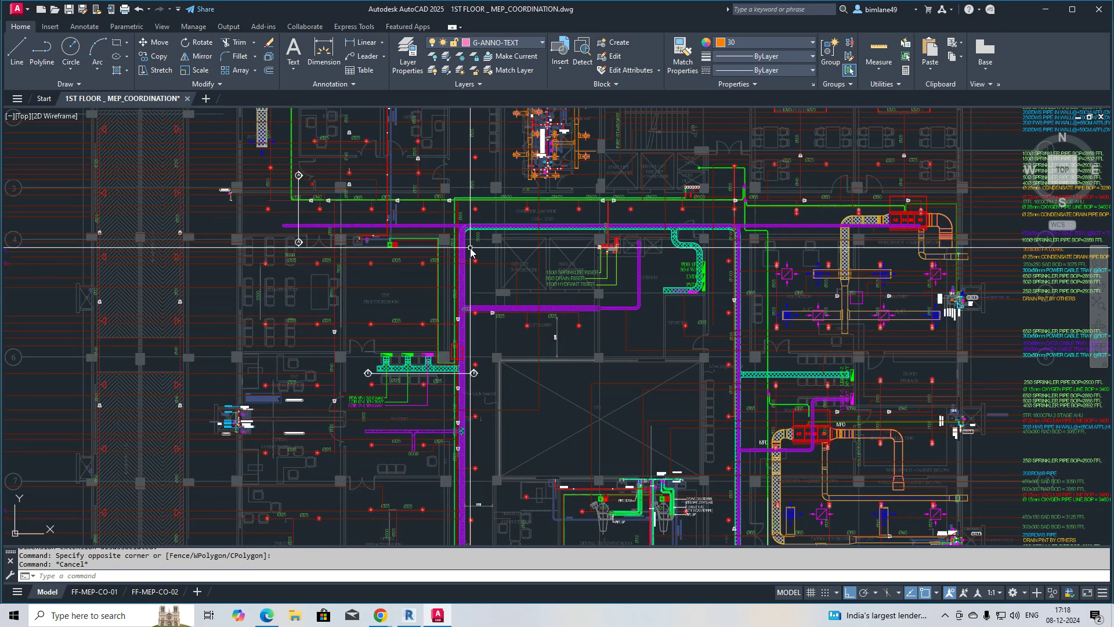
{"action": "scroll", "coordinate": [423, 270], "scroll_direction": "down", "scroll_amount": 1}
{"action": "mouse_move", "coordinate": [391, 319]}
{"action": "middle_mouse_down"}
{"action": "mouse_move", "coordinate": [420, 239]}
{"action": "mouse_move", "coordinate": [509, 253]}
{"action": "mouse_move", "coordinate": [518, 311]}
{"action": "mouse_move", "coordinate": [466, 267]}
{"action": "middle_mouse_up"}
{"action": "mouse_move", "coordinate": [457, 347]}
{"action": "middle_mouse_down"}
{"action": "mouse_move", "coordinate": [460, 224]}
{"action": "mouse_move", "coordinate": [457, 308]}
{"action": "middle_mouse_up"}
{"action": "scroll", "coordinate": [446, 311], "scroll_direction": "down", "scroll_amount": 2}
{"action": "scroll", "coordinate": [368, 349], "scroll_direction": "up", "scroll_amount": 5}
{"action": "scroll", "coordinate": [390, 374], "scroll_direction": "down", "scroll_amount": 5}
{"action": "middle_click_drag", "start_coordinate": [389, 374], "coordinate": [450, 353]}
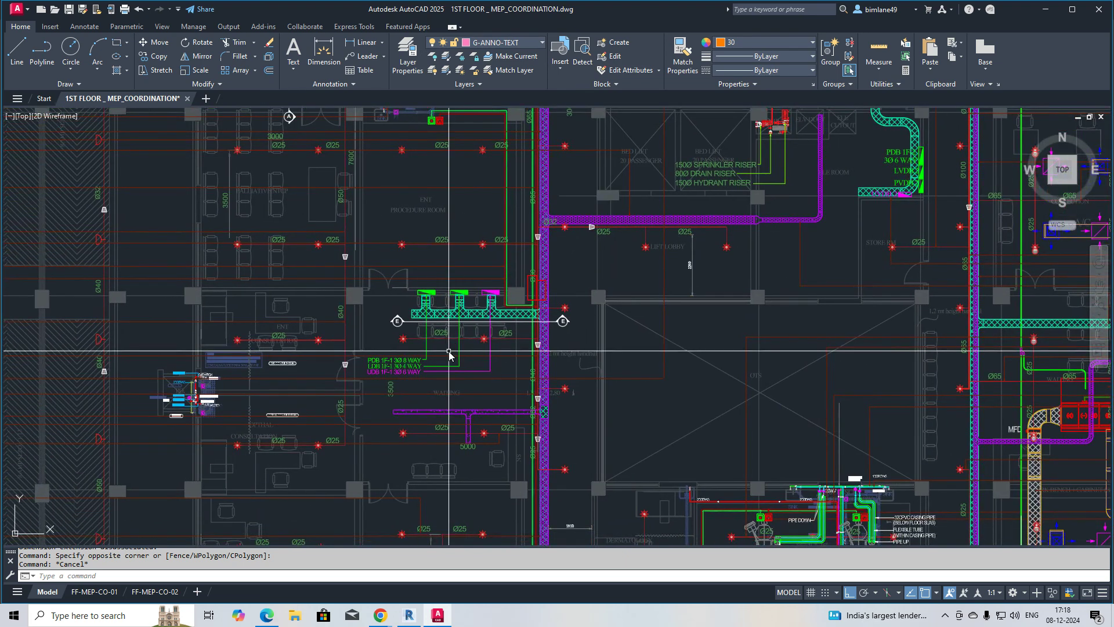
{"action": "scroll", "coordinate": [510, 332], "scroll_direction": "up", "scroll_amount": 4}
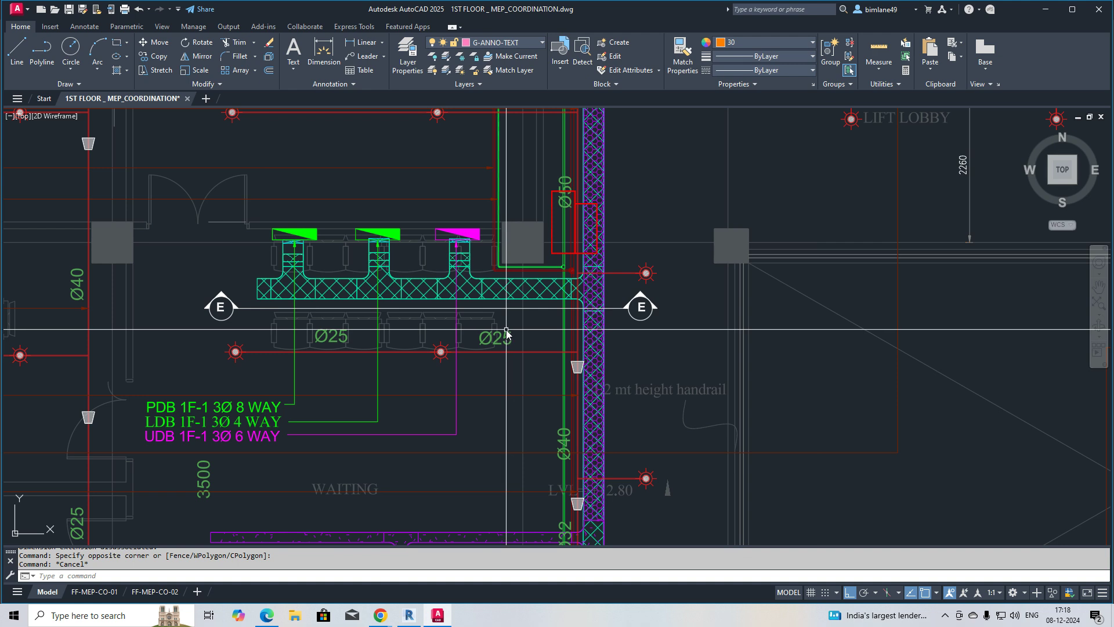
Stretch the left end of section line E-E farther out from the distribution boards' cable tray
{"action": "middle_click_drag", "start_coordinate": [362, 398], "coordinate": [409, 396]}
{"action": "type", "text": "s"}
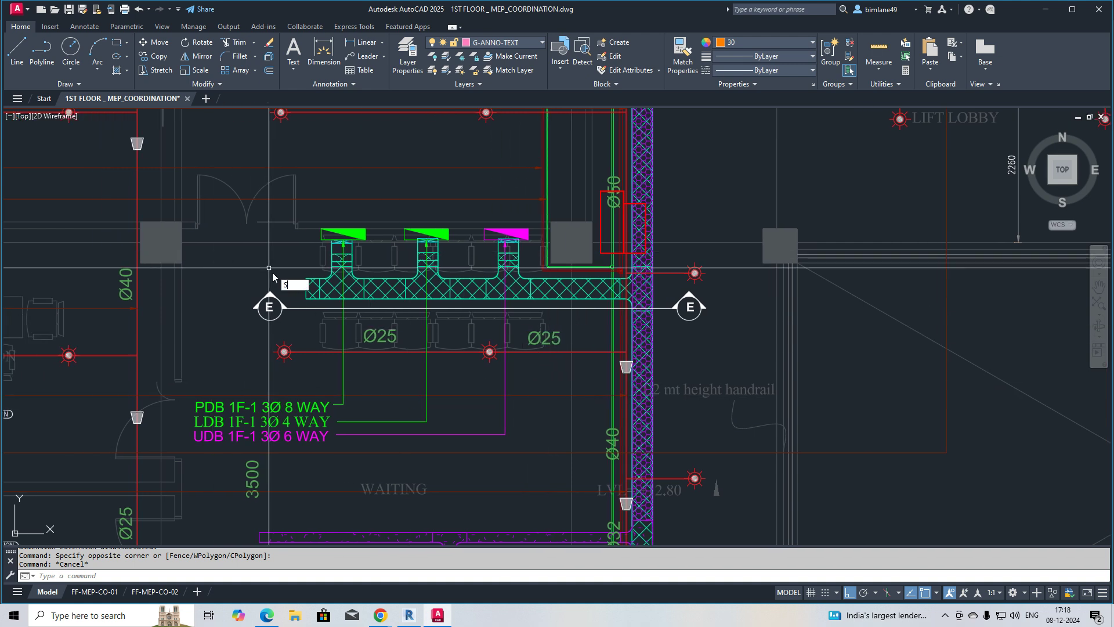
{"action": "key", "text": "space"}
{"action": "scroll", "coordinate": [273, 272], "scroll_direction": "up", "scroll_amount": 2}
{"action": "left_click", "coordinate": [293, 272]}
{"action": "left_click", "coordinate": [212, 362]}
{"action": "key", "text": "space"}
{"action": "left_click", "coordinate": [337, 368]}
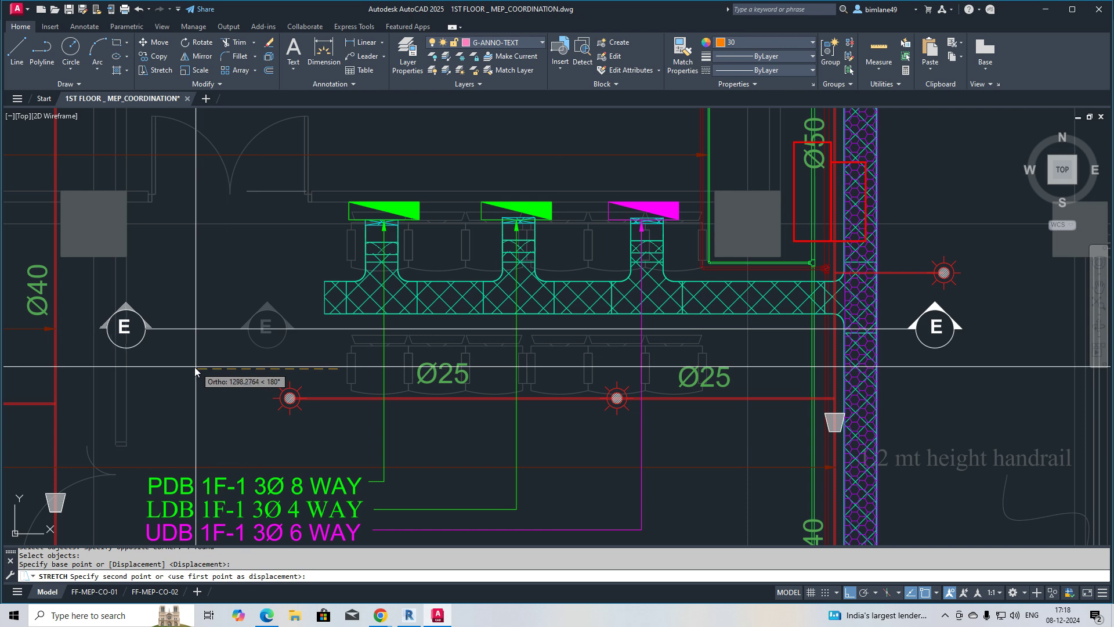
{"action": "left_click", "coordinate": [184, 371]}
Stretch the same left end of section line E-E a little more so its mark clears the adjacent wall
{"action": "type", "text": "s"}
{"action": "key", "text": "Return"}
{"action": "left_click", "coordinate": [157, 366]}
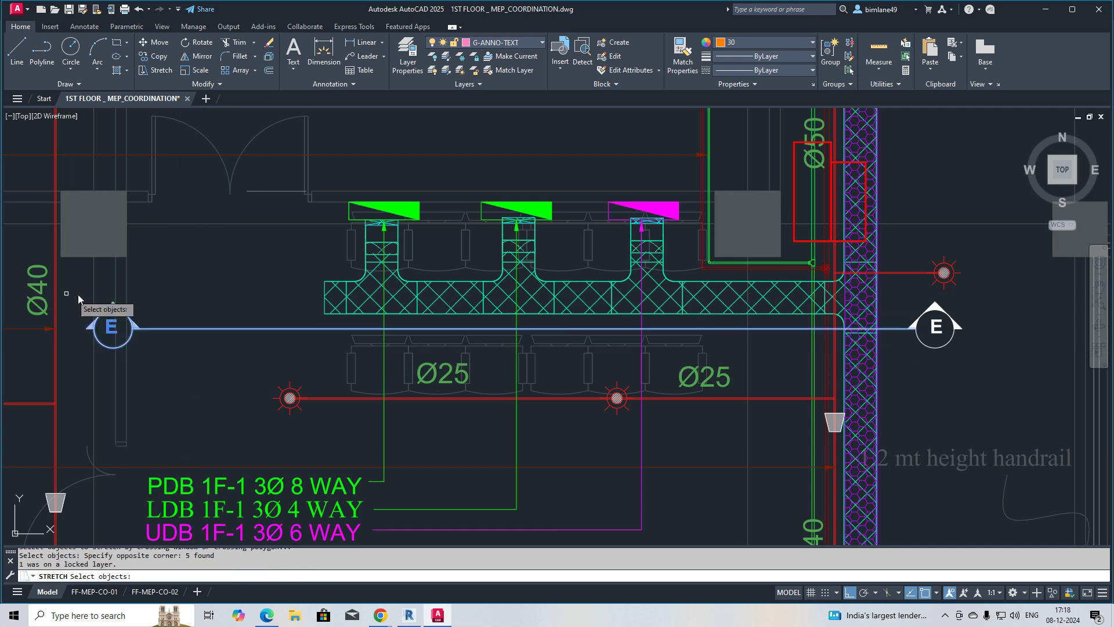
{"action": "key", "text": "space"}
{"action": "left_click", "coordinate": [246, 296]}
{"action": "left_click", "coordinate": [215, 298]}
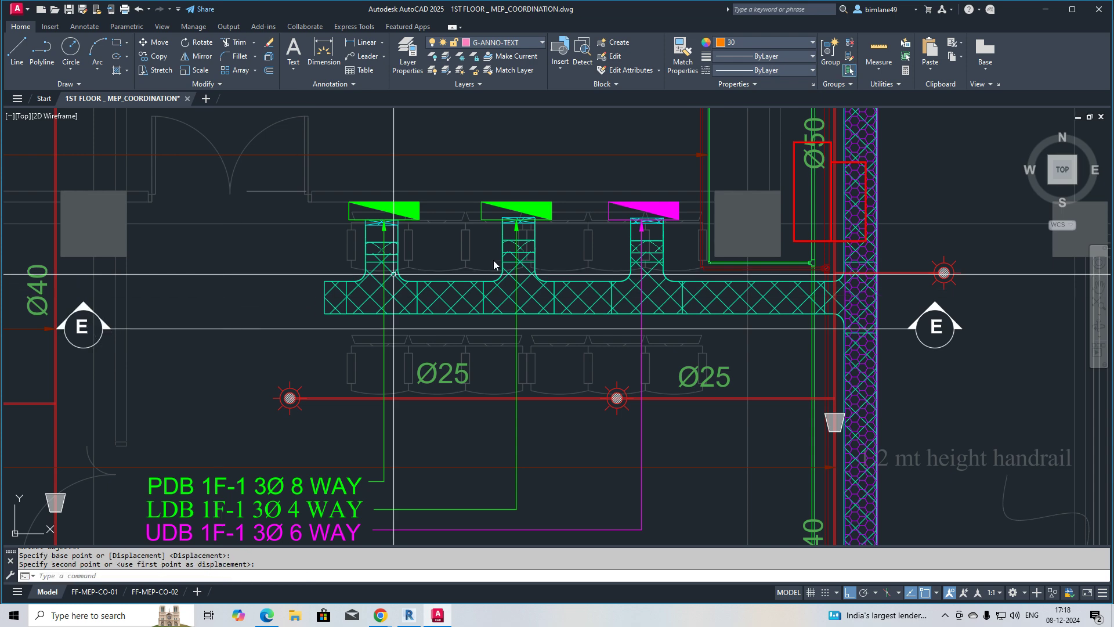
Split model space into two horizontal viewports
{"action": "middle_click_drag", "start_coordinate": [524, 255], "coordinate": [385, 256]}
{"action": "scroll", "coordinate": [385, 255], "scroll_direction": "down", "scroll_amount": 5}
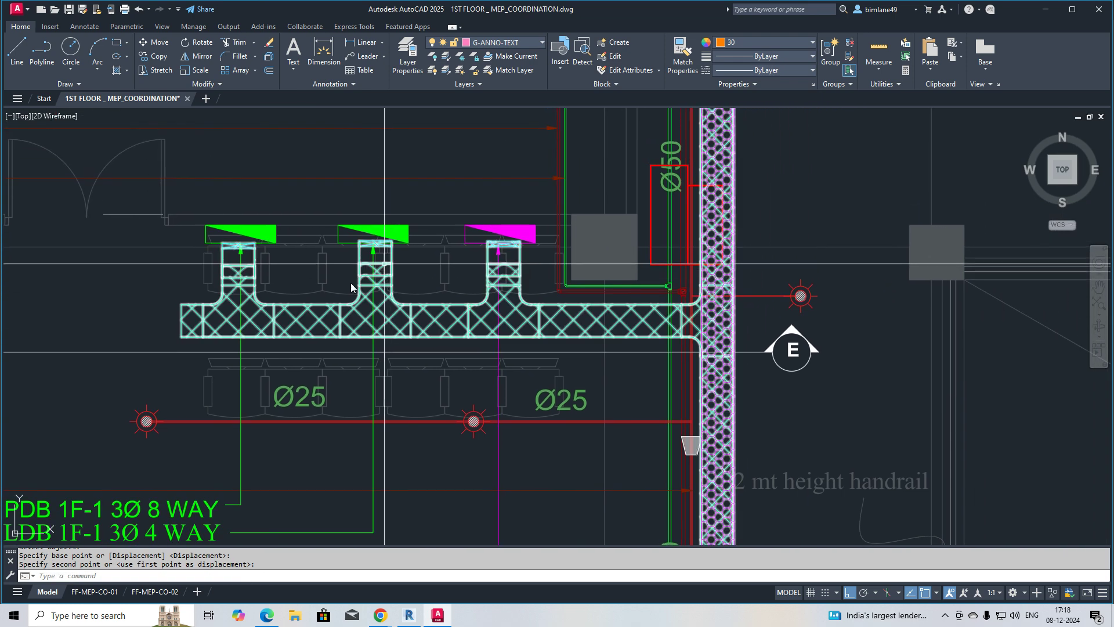
{"action": "mouse_move", "coordinate": [372, 341]}
{"action": "middle_mouse_down"}
{"action": "mouse_move", "coordinate": [462, 339]}
{"action": "mouse_move", "coordinate": [398, 336]}
{"action": "mouse_move", "coordinate": [395, 371]}
{"action": "middle_mouse_up"}
{"action": "type", "text": "v"}
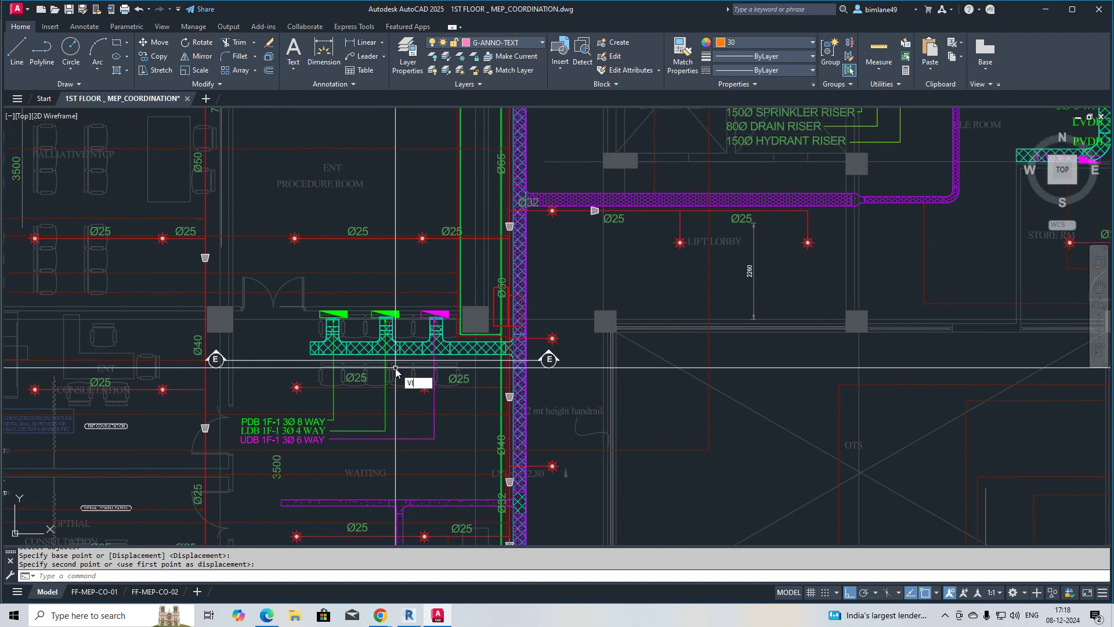
{"action": "type", "text": "iewports"}
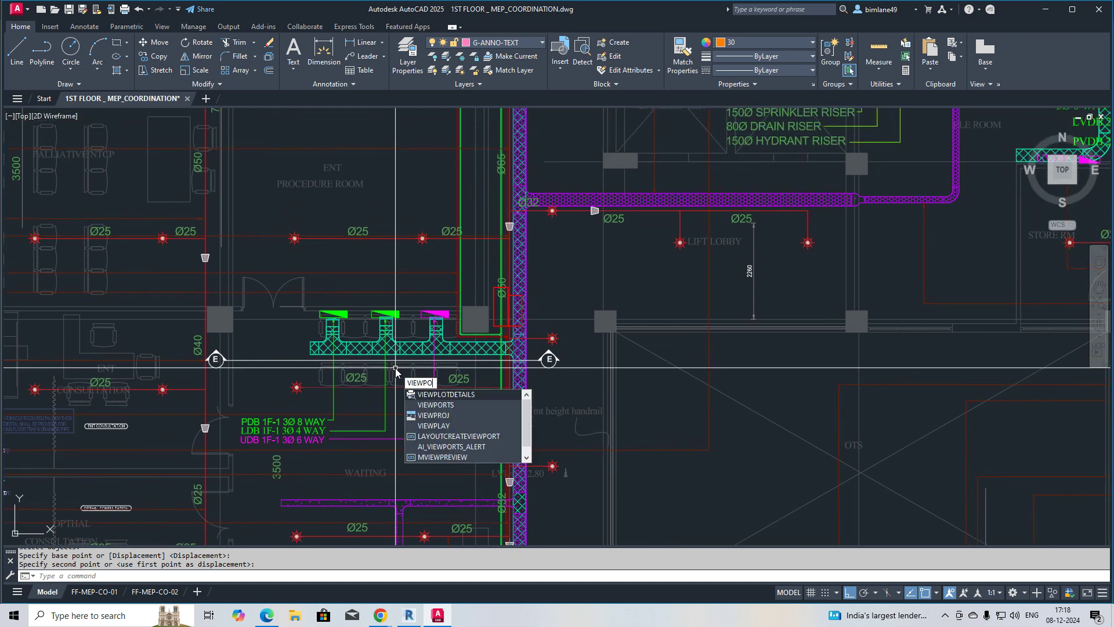
{"action": "key", "text": "Return"}
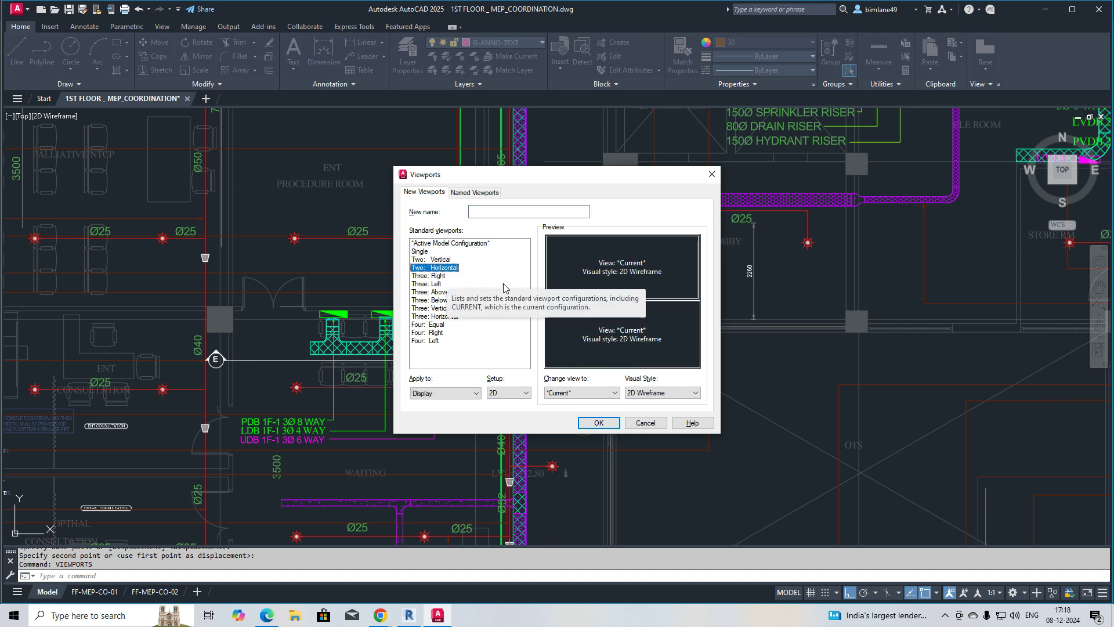
{"action": "left_click", "coordinate": [597, 423]}
Frame the whole floor plan with its section drawings in the upper viewport and section line E-E in the lower one
{"action": "scroll", "coordinate": [428, 262], "scroll_direction": "down", "scroll_amount": 8}
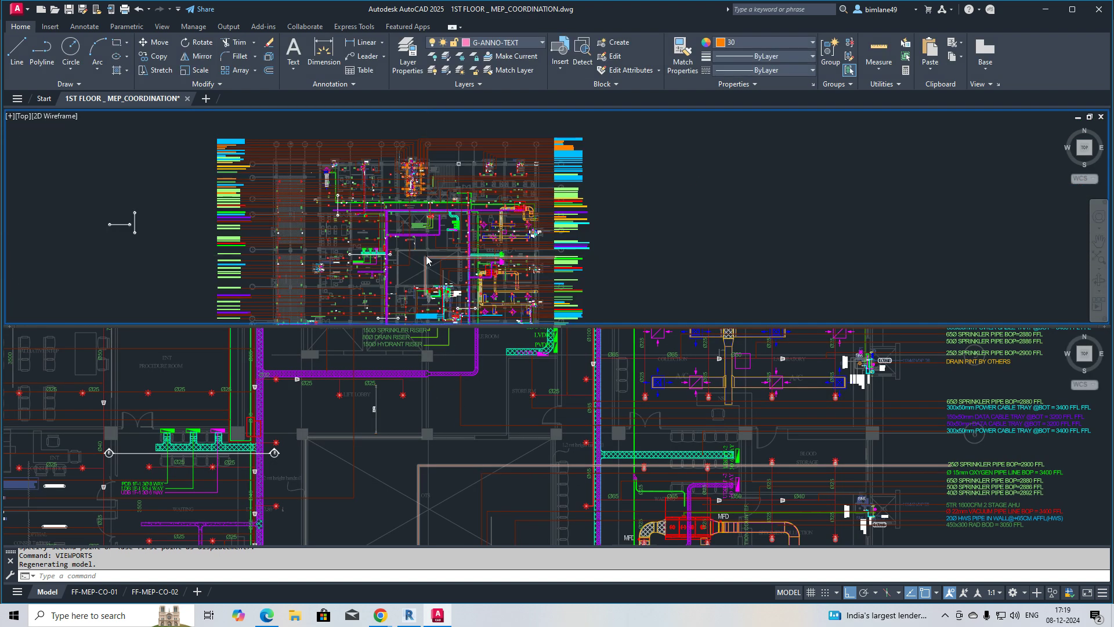
{"action": "scroll", "coordinate": [418, 249], "scroll_direction": "up", "scroll_amount": 4}
{"action": "left_click", "coordinate": [387, 423]}
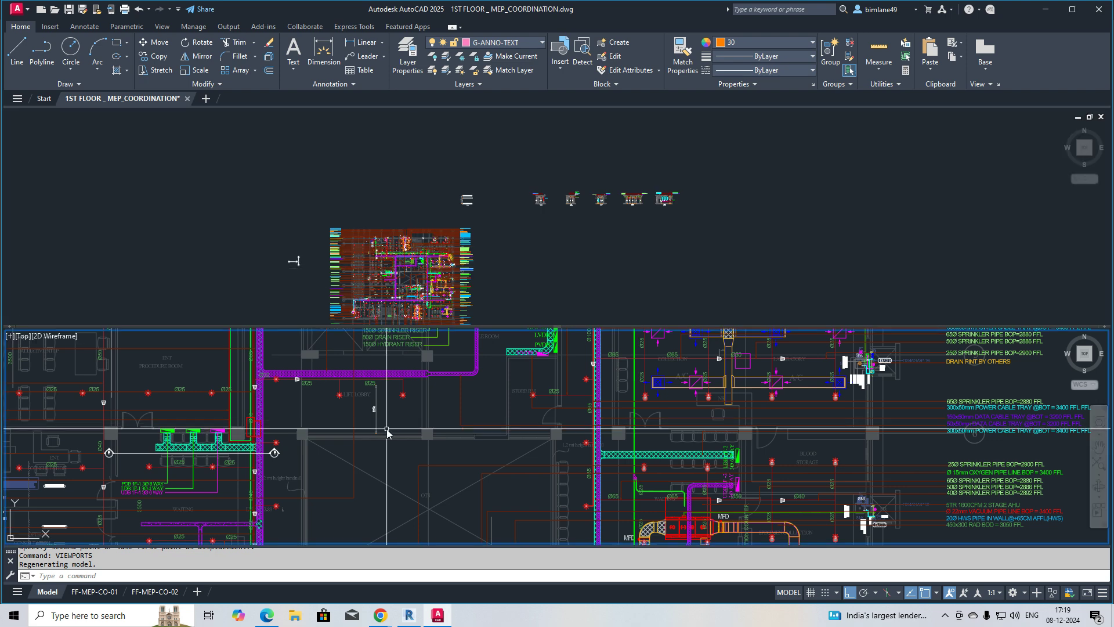
{"action": "scroll", "coordinate": [383, 435], "scroll_direction": "up", "scroll_amount": 5}
{"action": "left_click", "coordinate": [540, 238]}
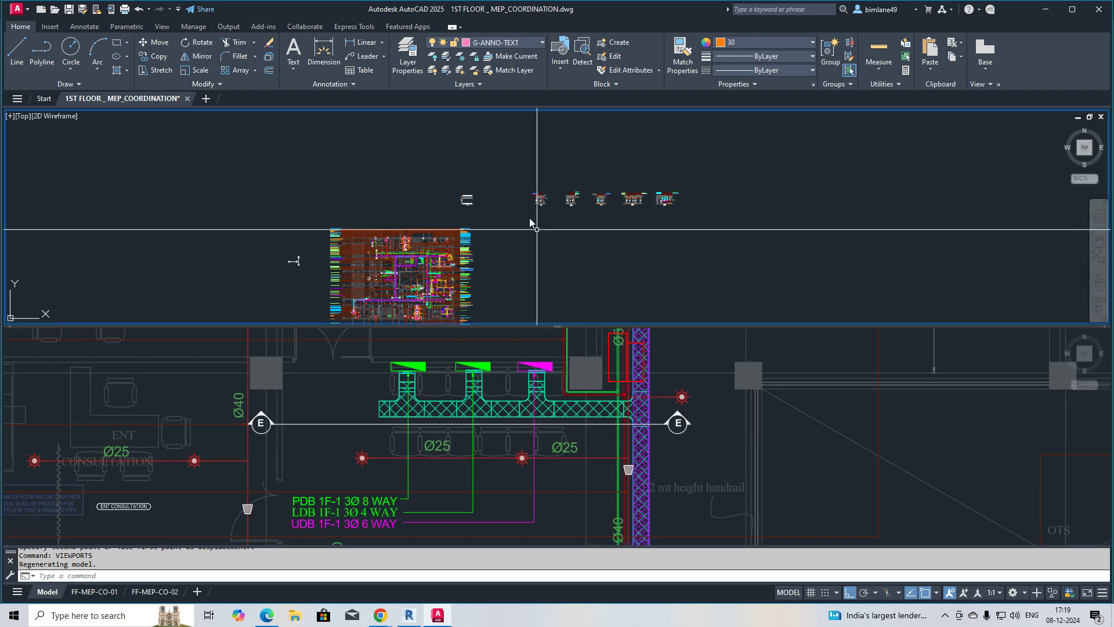
{"action": "middle_click_drag", "start_coordinate": [480, 219], "coordinate": [501, 161]}
{"action": "left_click", "coordinate": [296, 445]}
{"action": "mouse_move", "coordinate": [296, 446]}
{"action": "middle_mouse_down"}
{"action": "mouse_move", "coordinate": [323, 414]}
{"action": "mouse_move", "coordinate": [340, 444]}
{"action": "middle_mouse_up"}
{"action": "scroll", "coordinate": [323, 414], "scroll_direction": "up", "scroll_amount": 6}
{"action": "left_click", "coordinate": [279, 447]}
{"action": "scroll", "coordinate": [325, 430], "scroll_direction": "down", "scroll_amount": 8}
{"action": "key", "text": "Escape"}
{"action": "key", "text": "Escape"}
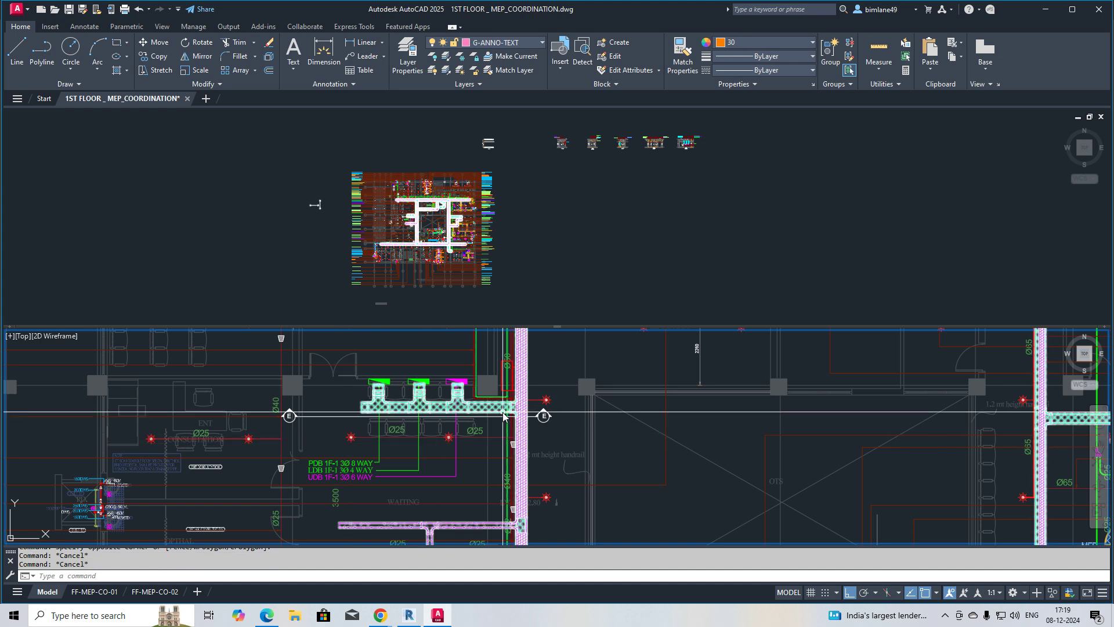
{"action": "scroll", "coordinate": [532, 430], "scroll_direction": "up", "scroll_amount": 2}
{"action": "middle_click_drag", "start_coordinate": [515, 440], "coordinate": [548, 435]}
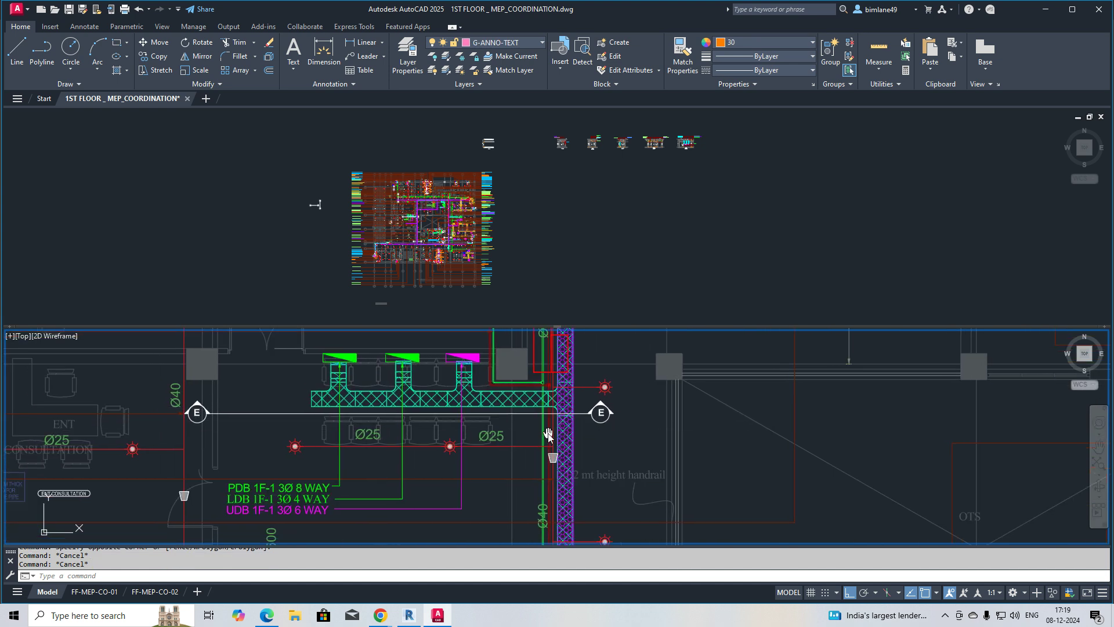
{"action": "scroll", "coordinate": [403, 438], "scroll_direction": "up", "scroll_amount": 2}
{"action": "type", "text": "XL"}
{"action": "key", "text": "Return"}
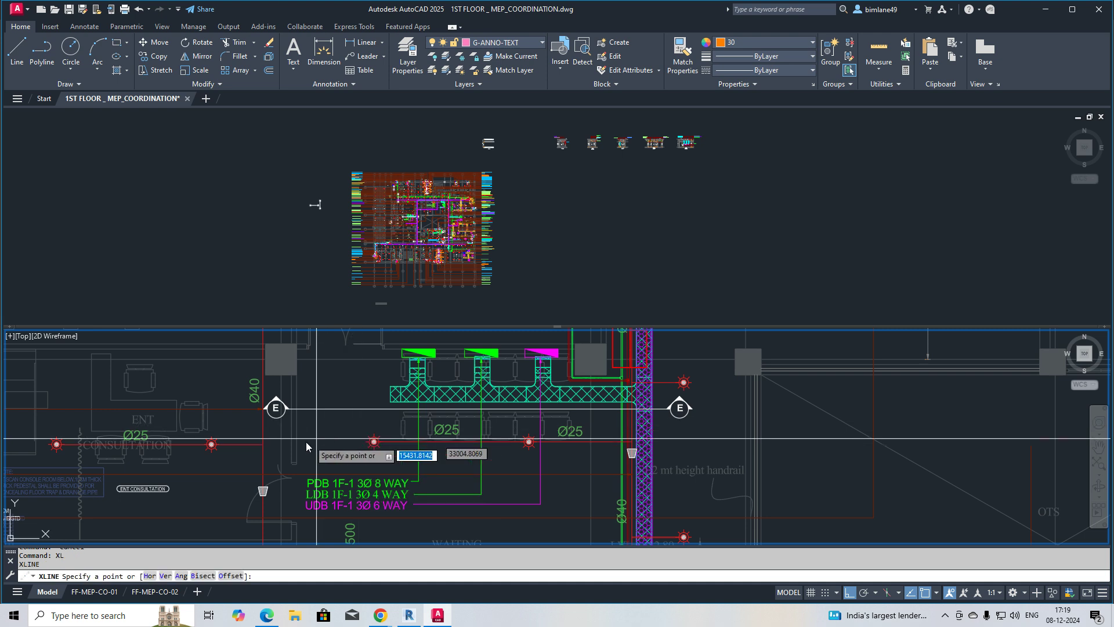
{"action": "scroll", "coordinate": [330, 450], "scroll_direction": "up", "scroll_amount": 1}
{"action": "key", "text": "Escape"}
Draw two vertical construction lines along both faces of the wall beside the left mark of section E-E
{"action": "type", "text": "XL"}
{"action": "key", "text": "Return"}
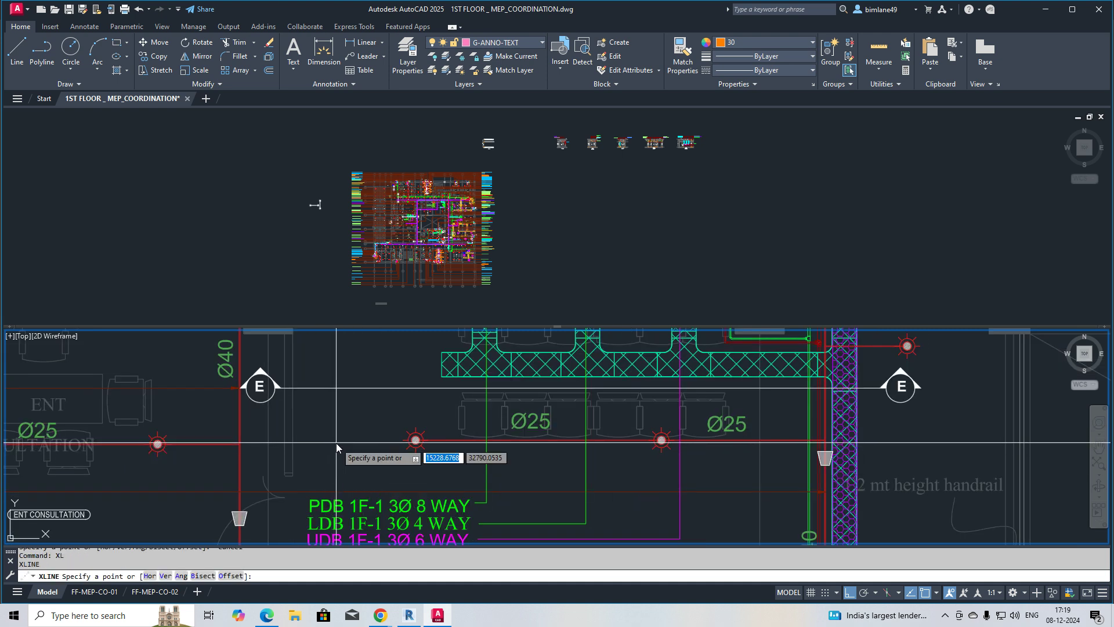
{"action": "left_click", "coordinate": [294, 448]}
{"action": "scroll", "coordinate": [308, 362], "scroll_direction": "up", "scroll_amount": 2}
{"action": "key", "text": "Escape"}
{"action": "key", "text": "Return"}
{"action": "left_click", "coordinate": [282, 448]}
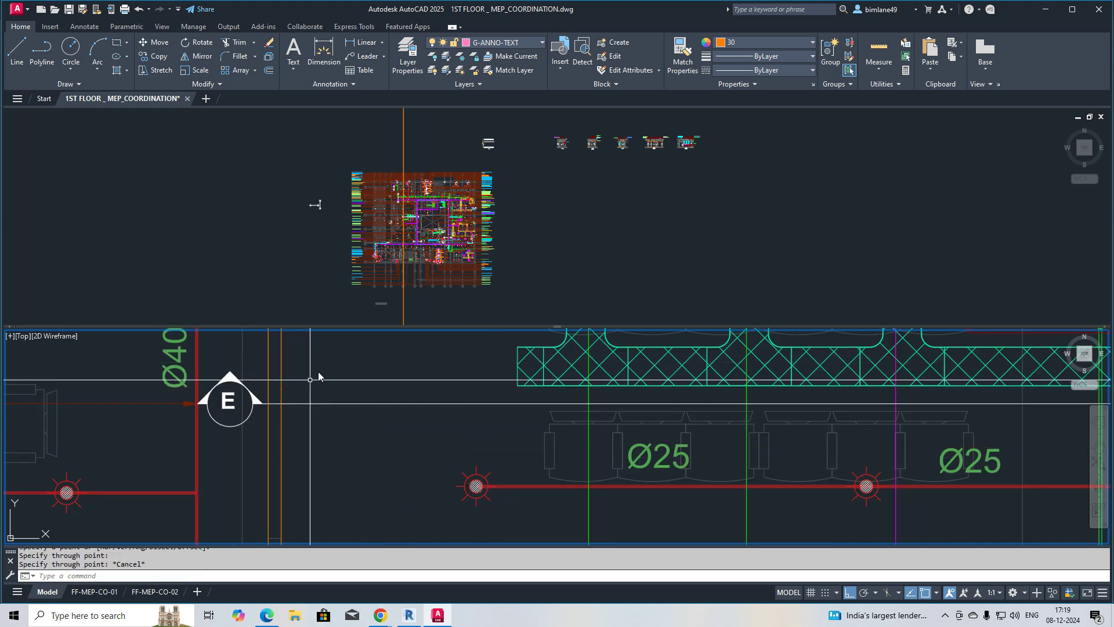
{"action": "key", "text": "Escape"}
Check the wall construction lines against the section drawings and inspect the plan beyond the right mark of section E-E
{"action": "left_click", "coordinate": [403, 267]}
{"action": "scroll", "coordinate": [405, 254], "scroll_direction": "down", "scroll_amount": 3}
{"action": "scroll", "coordinate": [416, 217], "scroll_direction": "up", "scroll_amount": 2}
{"action": "scroll", "coordinate": [386, 266], "scroll_direction": "up", "scroll_amount": 3}
{"action": "middle_click_drag", "start_coordinate": [372, 273], "coordinate": [356, 198]}
{"action": "left_click", "coordinate": [385, 460]}
{"action": "scroll", "coordinate": [409, 441], "scroll_direction": "down", "scroll_amount": 5}
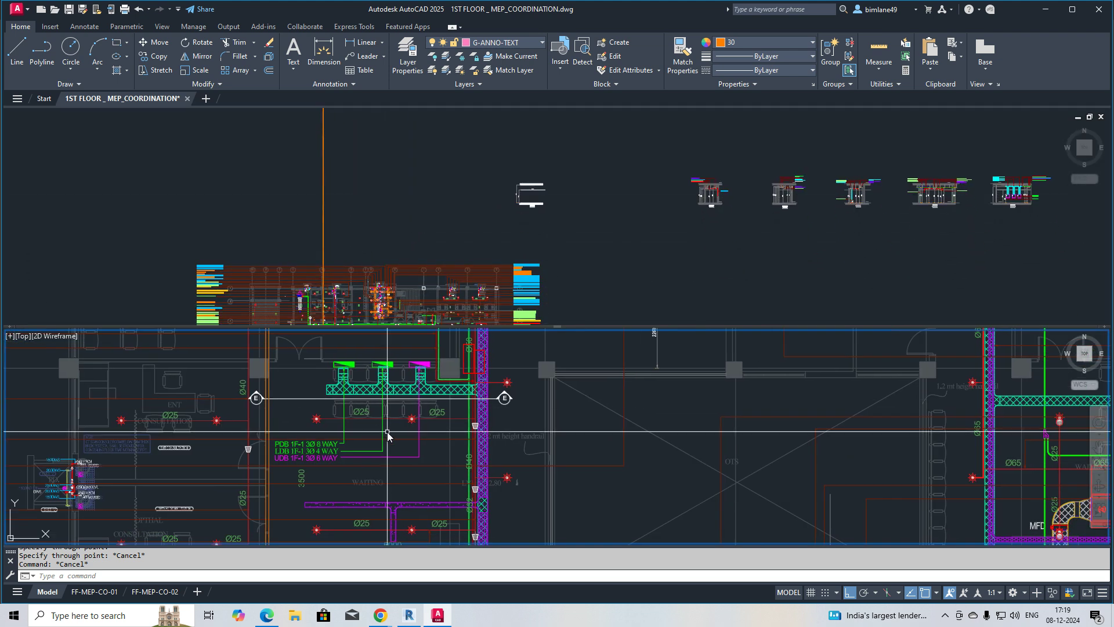
{"action": "scroll", "coordinate": [456, 439], "scroll_direction": "up", "scroll_amount": 4}
{"action": "left_click", "coordinate": [425, 437]}
{"action": "scroll", "coordinate": [435, 435], "scroll_direction": "down", "scroll_amount": 4}
{"action": "middle_click_drag", "start_coordinate": [447, 433], "coordinate": [414, 407]}
{"action": "scroll", "coordinate": [502, 411], "scroll_direction": "up", "scroll_amount": 4}
{"action": "scroll", "coordinate": [487, 423], "scroll_direction": "down", "scroll_amount": 3}
{"action": "scroll", "coordinate": [486, 422], "scroll_direction": "up", "scroll_amount": 1}
{"action": "middle_click_drag", "start_coordinate": [486, 422], "coordinate": [498, 475]}
Draw two vertical construction lines through the handrail edges by the column beyond the right mark of section E-E
{"action": "key", "text": "Escape"}
{"action": "type", "text": "X"}
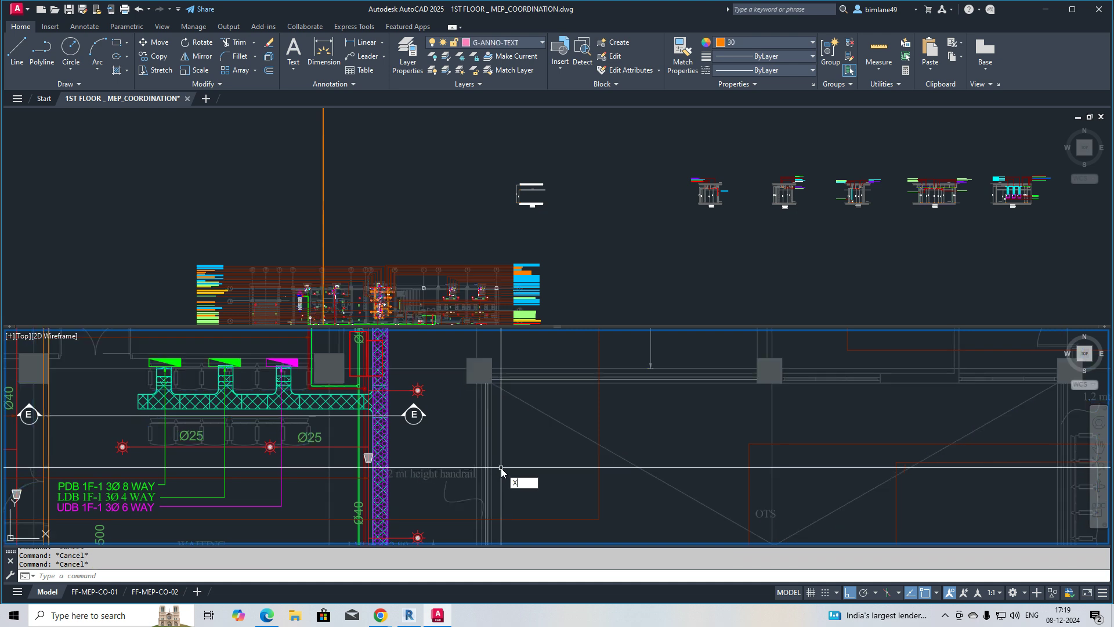
{"action": "type", "text": "L"}
{"action": "key", "text": "Return"}
{"action": "scroll", "coordinate": [488, 459], "scroll_direction": "up", "scroll_amount": 2}
{"action": "left_click", "coordinate": [471, 452]}
{"action": "left_click", "coordinate": [451, 386]}
{"action": "key", "text": "Escape"}
{"action": "key", "text": "Return"}
{"action": "left_click", "coordinate": [494, 438]}
{"action": "left_click", "coordinate": [509, 397]}
{"action": "key", "text": "Escape"}
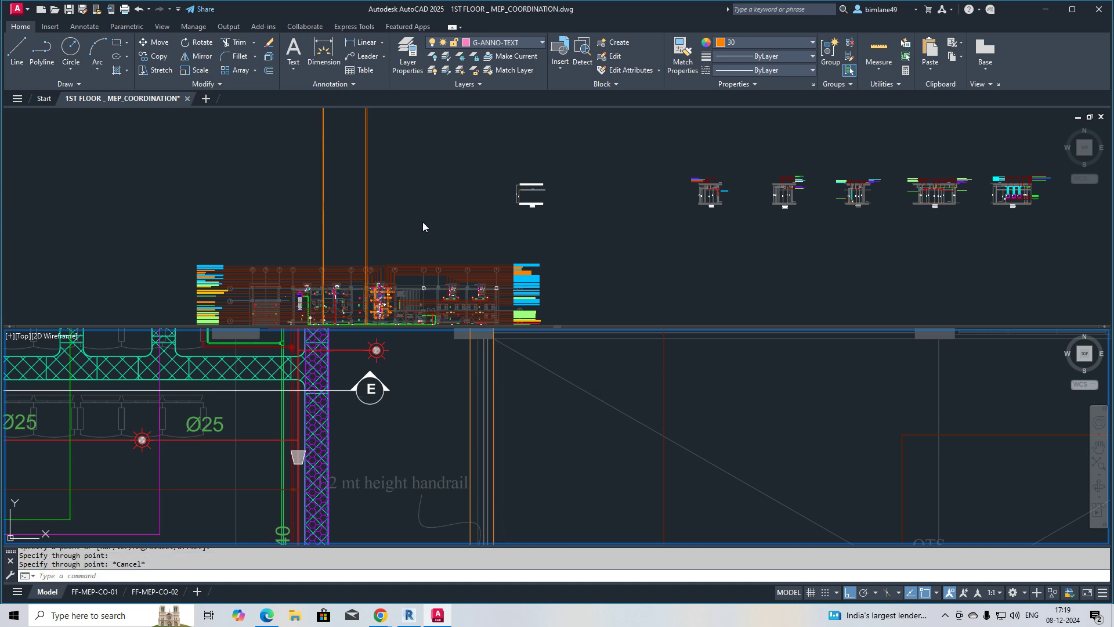
Move the blank section template with its title and dimensions between the two pairs of construction lines
{"action": "left_click", "coordinate": [435, 232]}
{"action": "scroll", "coordinate": [417, 237], "scroll_direction": "up", "scroll_amount": 4}
{"action": "type", "text": "M"}
{"action": "key", "text": "Return"}
{"action": "left_click", "coordinate": [539, 167]}
{"action": "left_click", "coordinate": [661, 282]}
{"action": "key", "text": "Return"}
{"action": "left_click", "coordinate": [676, 288]}
{"action": "middle_click_drag", "start_coordinate": [405, 290], "coordinate": [637, 273]}
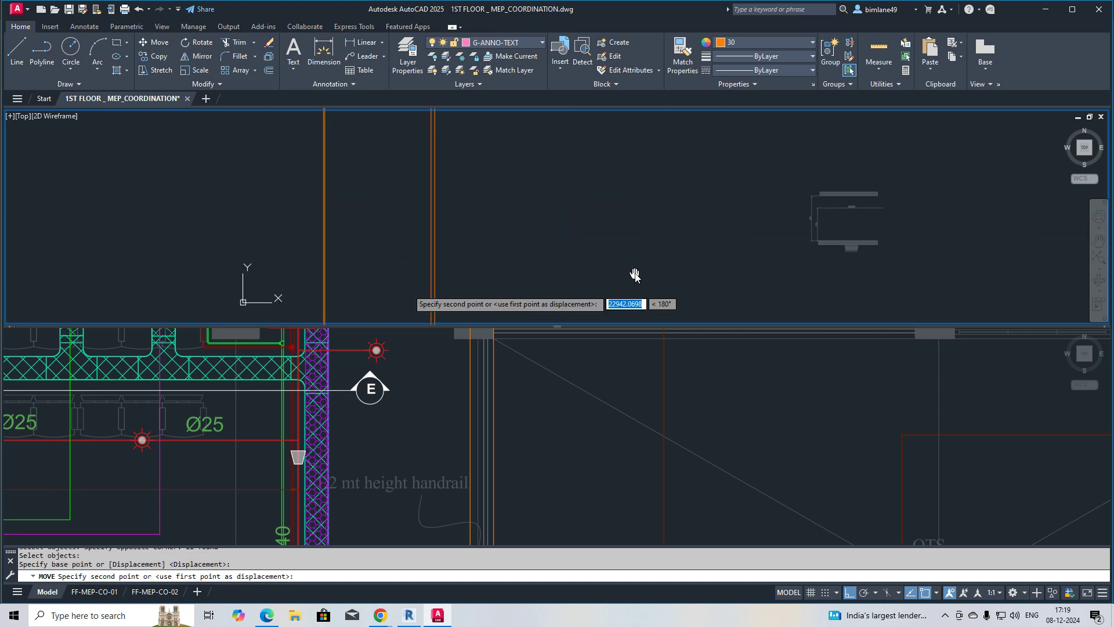
{"action": "left_click", "coordinate": [421, 263]}
{"action": "key", "text": "Escape"}
Change the moved template's title to SECTION-E-E
{"action": "scroll", "coordinate": [361, 256], "scroll_direction": "up", "scroll_amount": 10}
{"action": "double_click", "coordinate": [381, 226]}
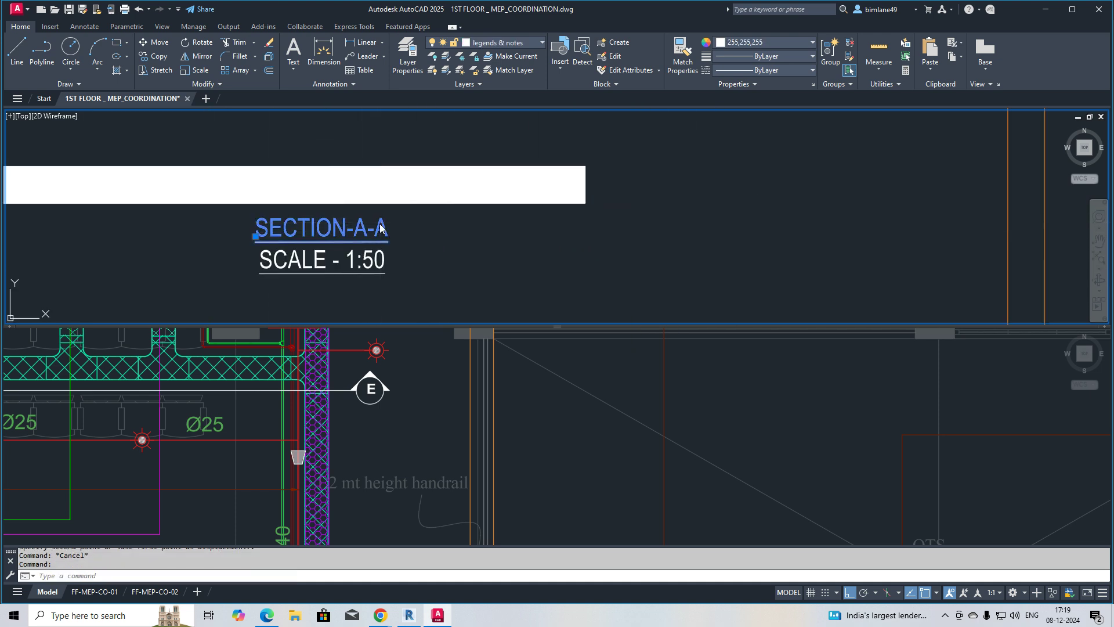
{"action": "left_click", "coordinate": [366, 229]}
{"action": "type", "text": "E"}
{"action": "key", "text": "Escape"}
{"action": "scroll", "coordinate": [531, 274], "scroll_direction": "down", "scroll_amount": 6}
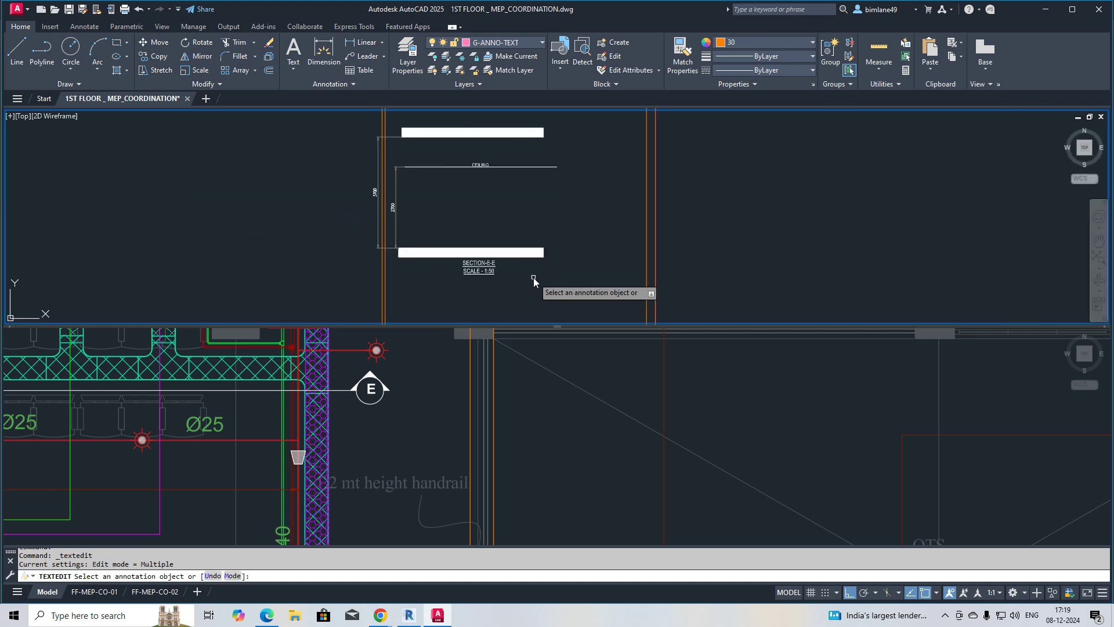
Pick section E-E's two slabs and its ceiling line with label for a move, and cancel before placing them
{"action": "middle_click_drag", "start_coordinate": [415, 180], "coordinate": [415, 228]}
{"action": "key", "text": "Return"}
{"action": "left_click", "coordinate": [527, 157]}
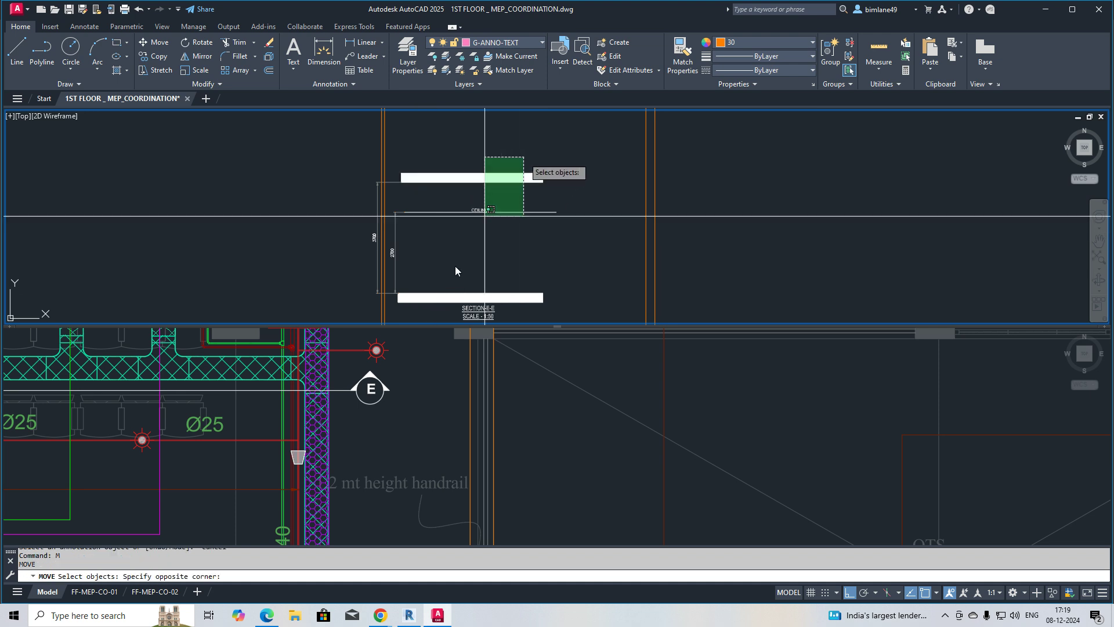
{"action": "left_click", "coordinate": [432, 304]}
{"action": "left_click", "coordinate": [422, 310]}
{"action": "left_click", "coordinate": [411, 163]}
{"action": "key", "text": "Return"}
{"action": "left_click", "coordinate": [464, 253]}
{"action": "key", "text": "Escape"}
Move the previously picked slabs and ceiling, together with the height dimensions, left so the slabs cross the wall's construction lines
{"action": "type", "text": "m"}
{"action": "key", "text": "Return"}
{"action": "type", "text": "p"}
{"action": "key", "text": "Return"}
{"action": "left_click", "coordinate": [431, 243]}
{"action": "left_click", "coordinate": [399, 272]}
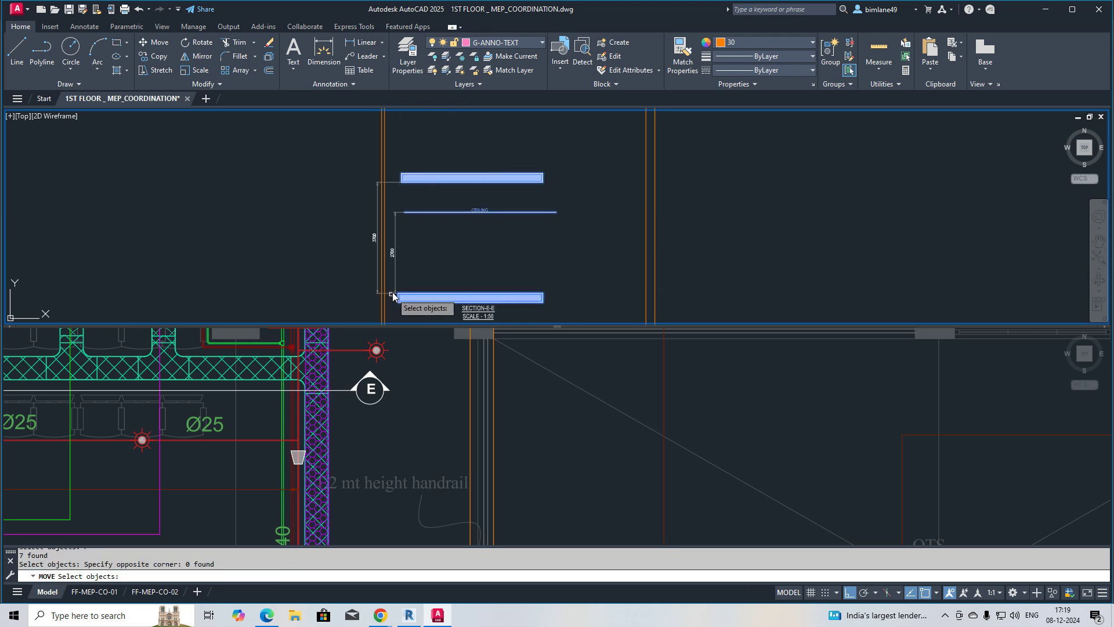
{"action": "left_click", "coordinate": [373, 291]}
{"action": "key", "text": "Return"}
{"action": "left_click", "coordinate": [340, 256]}
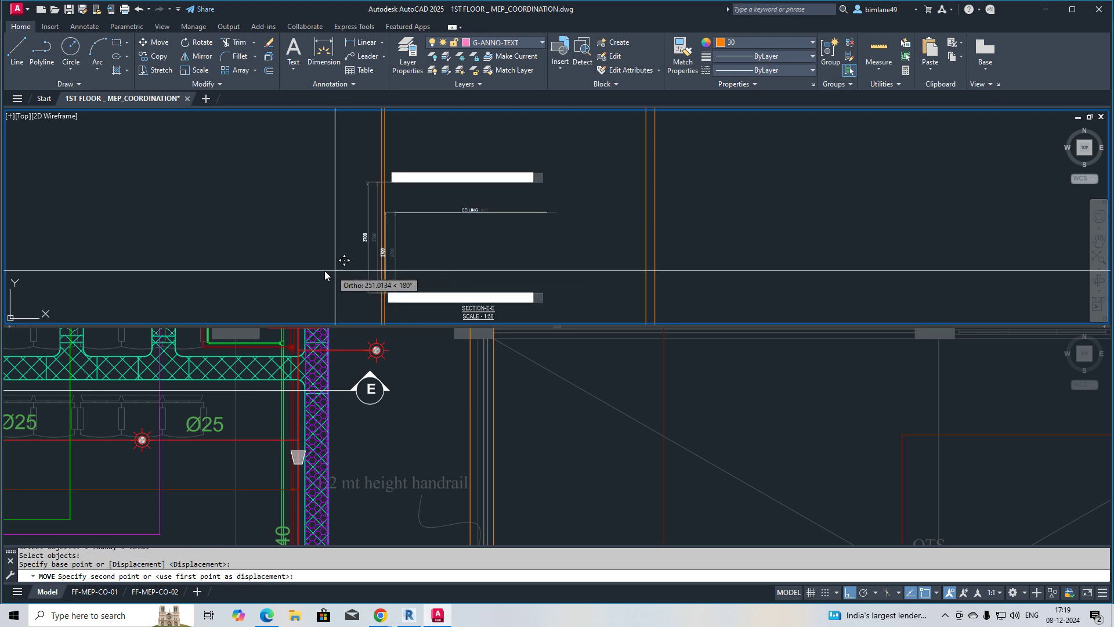
{"action": "left_click", "coordinate": [311, 270]}
{"action": "scroll", "coordinate": [336, 237], "scroll_direction": "up", "scroll_amount": 5}
{"action": "scroll", "coordinate": [332, 255], "scroll_direction": "down", "scroll_amount": 3}
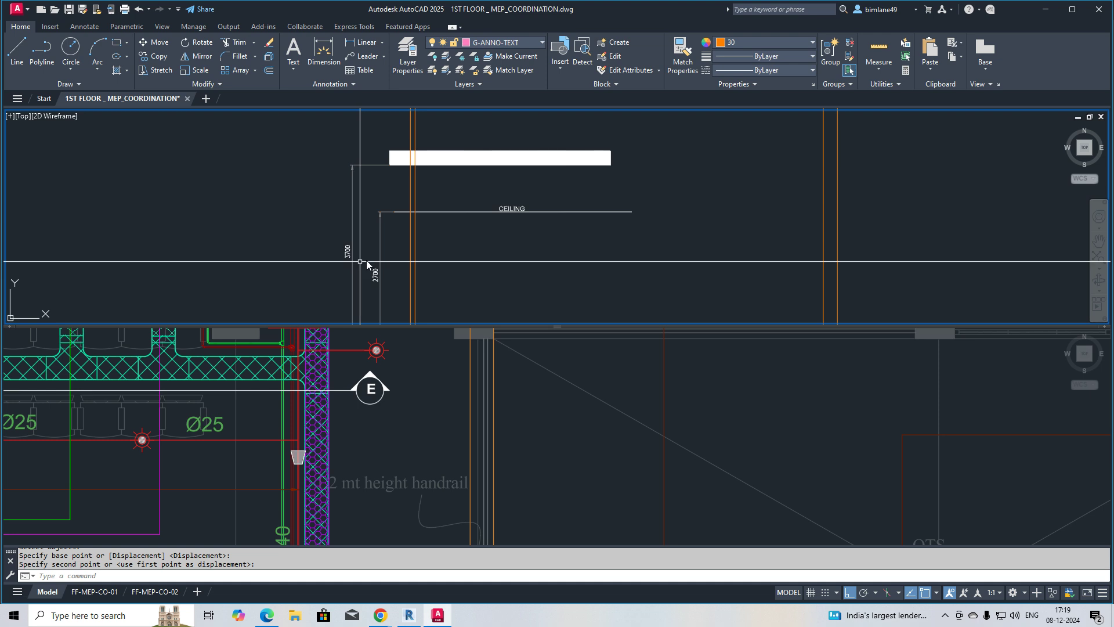
{"action": "middle_click_drag", "start_coordinate": [467, 234], "coordinate": [431, 197]}
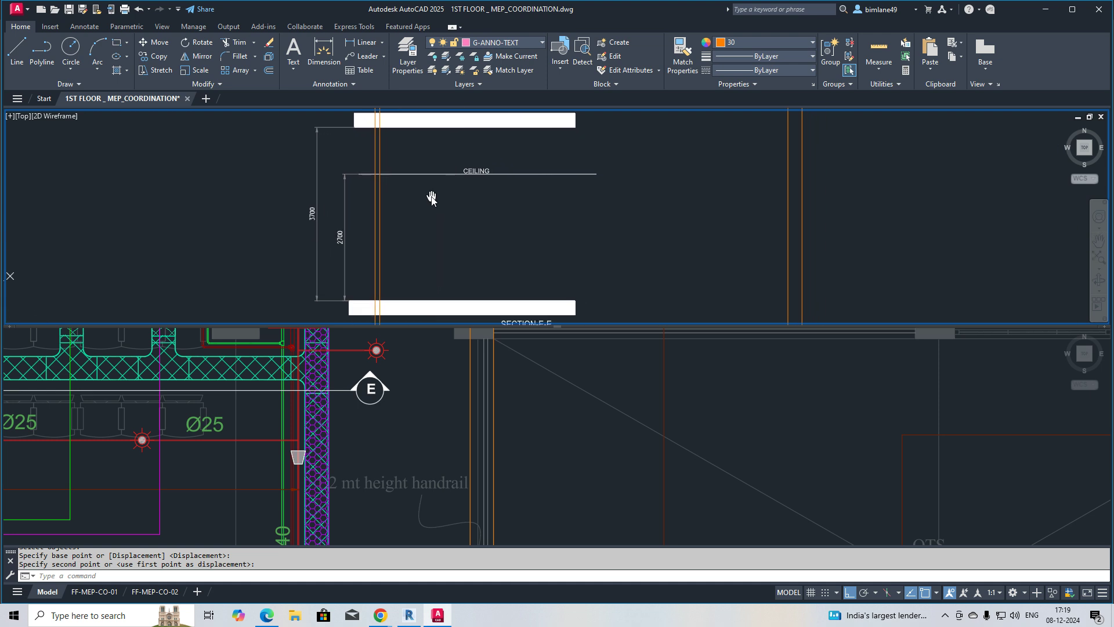
Draw a rectangle for the left wall between its two construction lines, from the lower slab's top to the upper slab's underside
{"action": "key", "text": "Escape"}
{"action": "type", "text": "REC"}
{"action": "key", "text": "Return"}
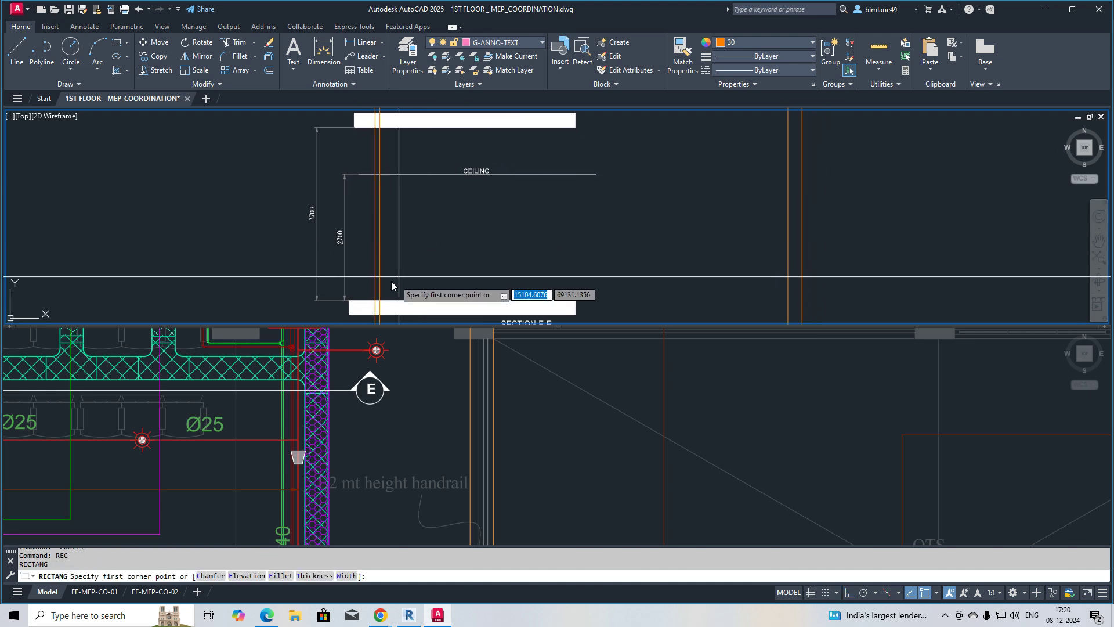
{"action": "scroll", "coordinate": [391, 281], "scroll_direction": "up", "scroll_amount": 4}
{"action": "middle_click_drag", "start_coordinate": [355, 320], "coordinate": [375, 283]}
{"action": "left_click", "coordinate": [369, 288]}
{"action": "scroll", "coordinate": [391, 260], "scroll_direction": "down", "scroll_amount": 2}
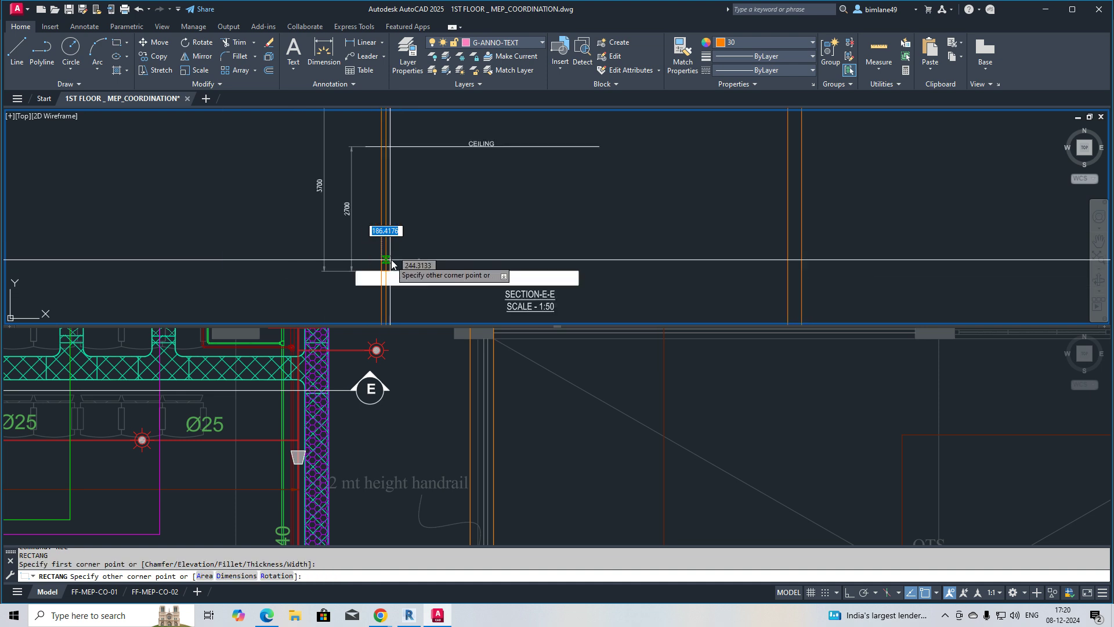
{"action": "middle_click_drag", "start_coordinate": [392, 217], "coordinate": [394, 323]}
{"action": "left_click", "coordinate": [383, 207]}
{"action": "key", "text": "Escape"}
Stretch the upper slab's outline to the right, past the right-hand pair of construction lines
{"action": "middle_click_drag", "start_coordinate": [575, 223], "coordinate": [498, 200]}
{"action": "type", "text": "S"}
{"action": "key", "text": "Return"}
{"action": "left_click", "coordinate": [512, 154]}
{"action": "left_click", "coordinate": [452, 203]}
{"action": "key", "text": "Return"}
{"action": "left_click", "coordinate": [452, 203]}
{"action": "left_click", "coordinate": [729, 203]}
Extend the upper slab's solid hatch to the right end of its stretched outline
{"action": "scroll", "coordinate": [482, 165], "scroll_direction": "up", "scroll_amount": 4}
{"action": "left_click", "coordinate": [441, 170]}
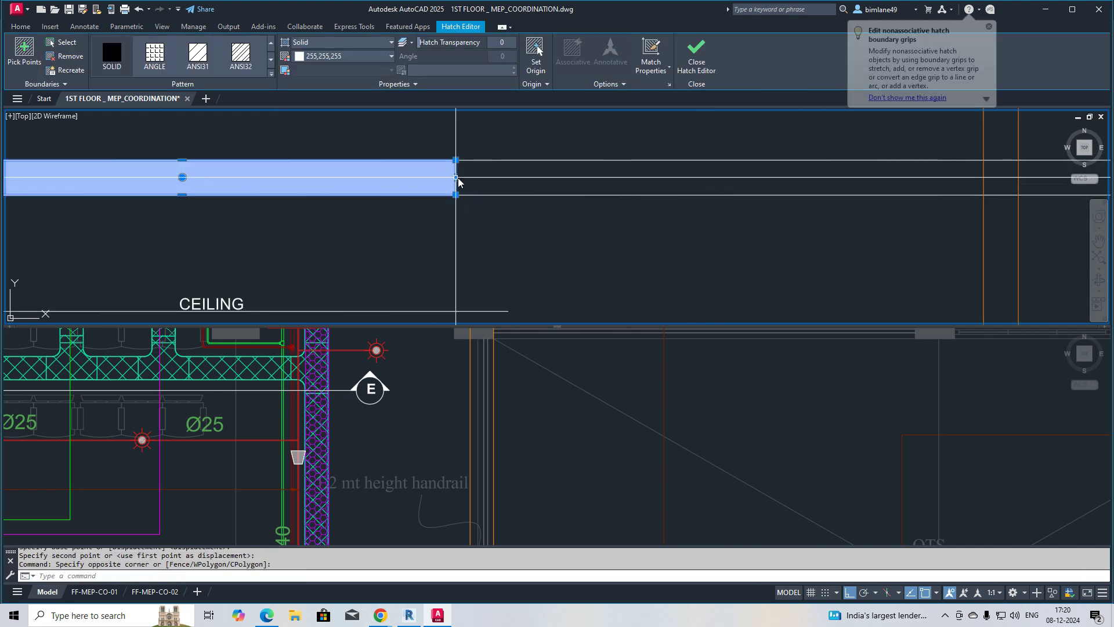
{"action": "scroll", "coordinate": [562, 194], "scroll_direction": "down", "scroll_amount": 4}
{"action": "left_click", "coordinate": [477, 171]}
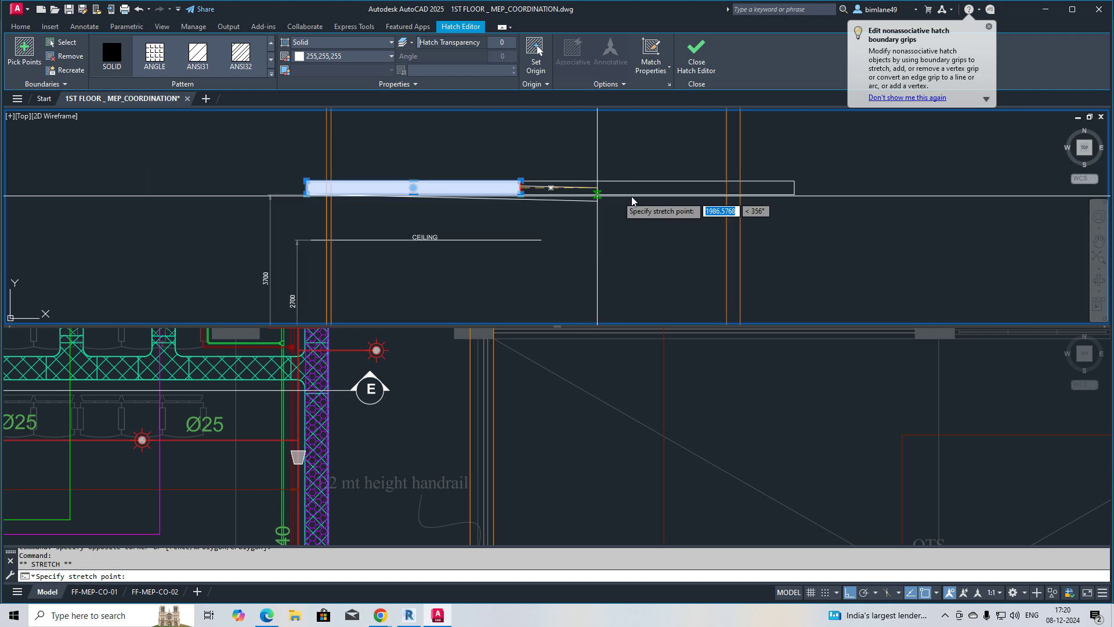
{"action": "left_click", "coordinate": [794, 188]}
{"action": "key", "text": "Escape"}
Stretch the lower slab's outline to the right, past the right-hand pair of construction lines
{"action": "middle_click_drag", "start_coordinate": [648, 270], "coordinate": [609, 157]}
{"action": "middle_click_drag", "start_coordinate": [557, 271], "coordinate": [555, 271]}
{"action": "type", "text": "s"}
{"action": "key", "text": "Return"}
{"action": "left_click", "coordinate": [511, 231]}
{"action": "left_click", "coordinate": [475, 261]}
{"action": "key", "text": "Return"}
{"action": "left_click", "coordinate": [485, 262]}
{"action": "left_click", "coordinate": [740, 264]}
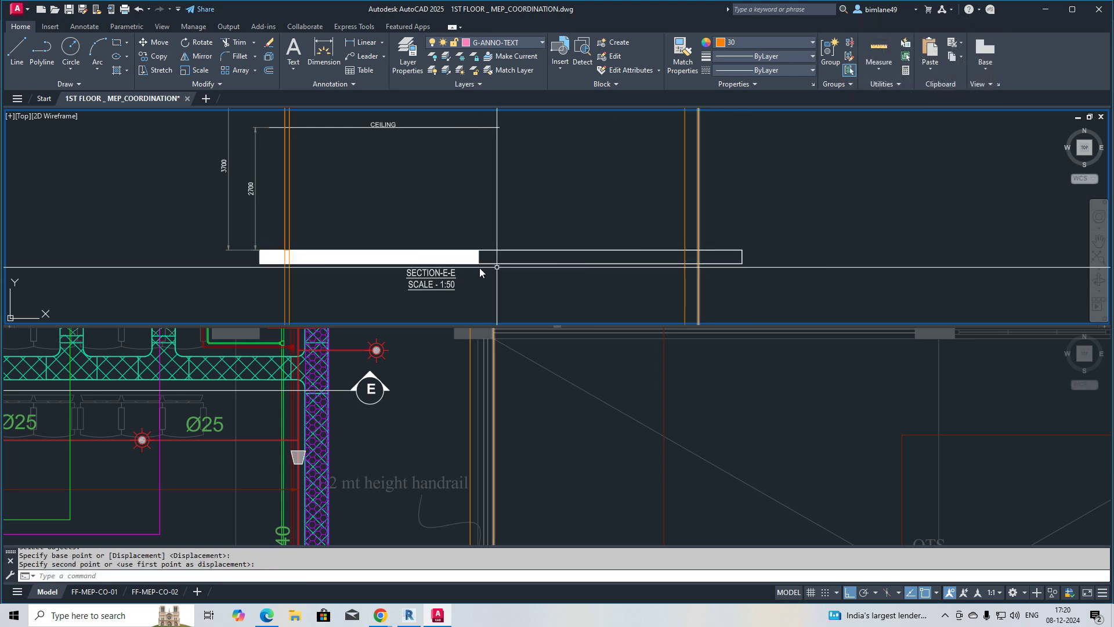
Extend the lower slab's solid hatch to the right end of its stretched outline
{"action": "scroll", "coordinate": [484, 260], "scroll_direction": "up", "scroll_amount": 4}
{"action": "left_click", "coordinate": [486, 253]}
{"action": "left_click", "coordinate": [458, 263]}
{"action": "left_click", "coordinate": [470, 257]}
{"action": "scroll", "coordinate": [544, 262], "scroll_direction": "down", "scroll_amount": 2}
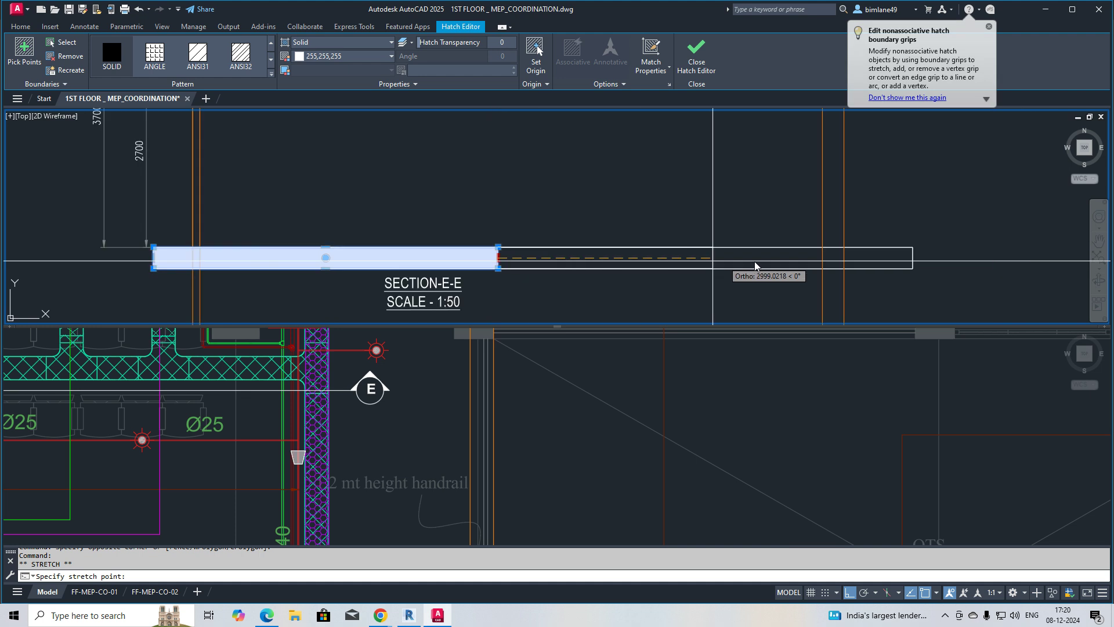
{"action": "left_click", "coordinate": [832, 271]}
{"action": "key", "text": "Escape"}
Stretch the ceiling line's right end to about the right end of the extended slabs
{"action": "scroll", "coordinate": [496, 275], "scroll_direction": "down", "scroll_amount": 4}
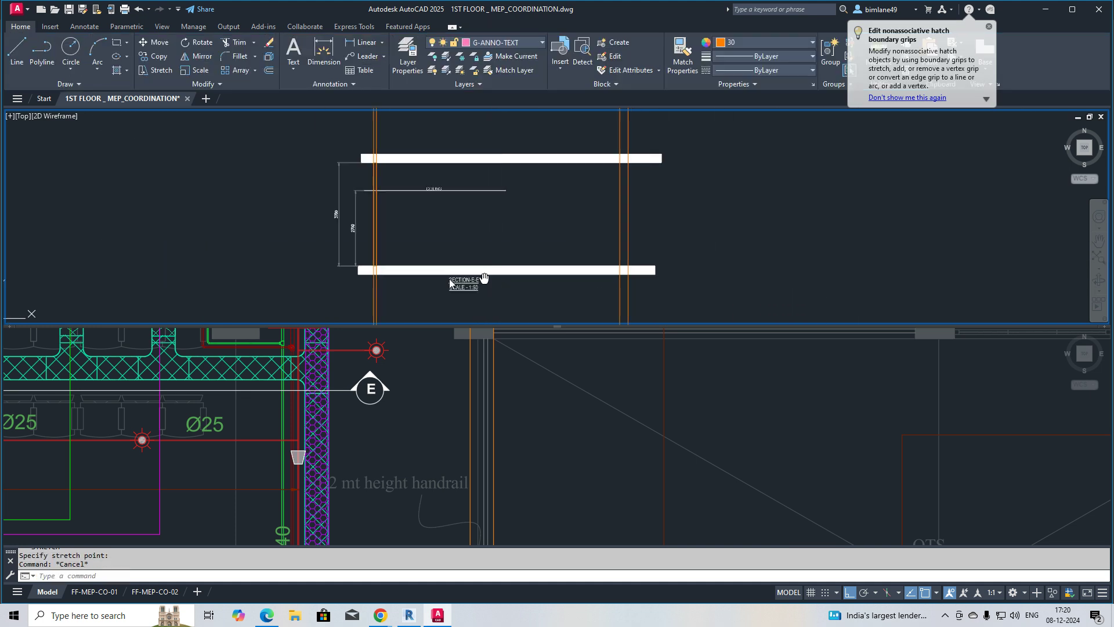
{"action": "middle_click_drag", "start_coordinate": [496, 277], "coordinate": [421, 277]}
{"action": "key", "text": "space"}
{"action": "left_click", "coordinate": [465, 179]}
{"action": "left_click", "coordinate": [438, 217]}
{"action": "key", "text": "space"}
{"action": "left_click", "coordinate": [384, 228]}
{"action": "left_click", "coordinate": [538, 229]}
{"action": "key", "text": "Escape"}
Draw a rectangle for the right wall between the right-hand construction lines, spanning from the upper slab to the lower slab
{"action": "middle_click_drag", "start_coordinate": [513, 229], "coordinate": [512, 230]}
{"action": "type", "text": "rec"}
{"action": "key", "text": "Return"}
{"action": "left_click", "coordinate": [591, 163]}
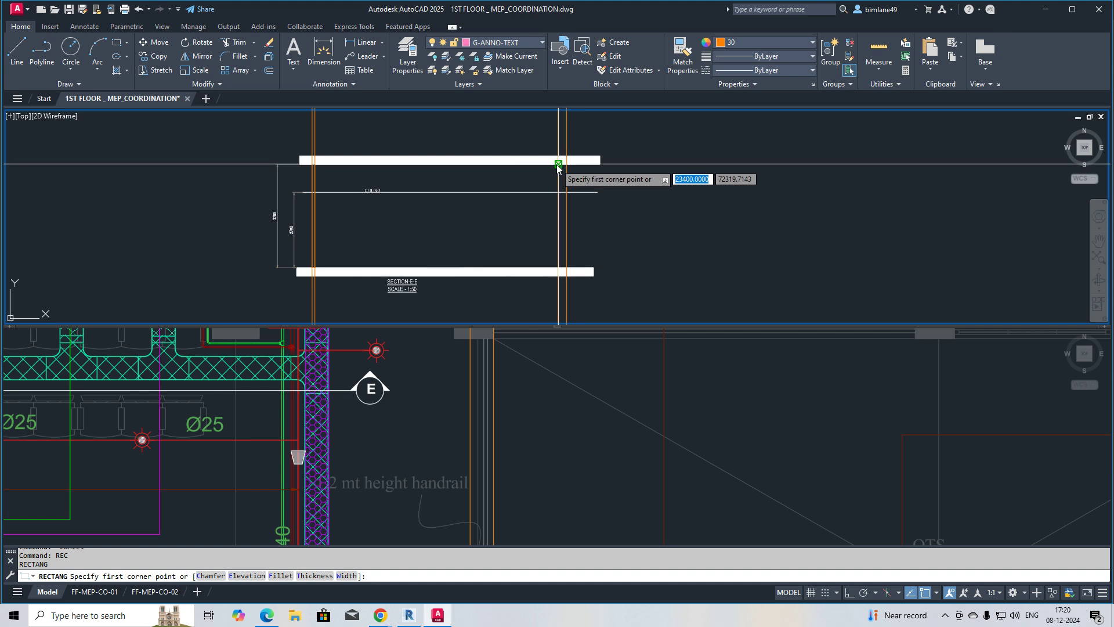
{"action": "left_click", "coordinate": [559, 271]}
Erase the four vertical construction lines, keeping the two wall rectangles
{"action": "type", "text": "e"}
{"action": "key", "text": "Return"}
{"action": "left_click", "coordinate": [583, 133]}
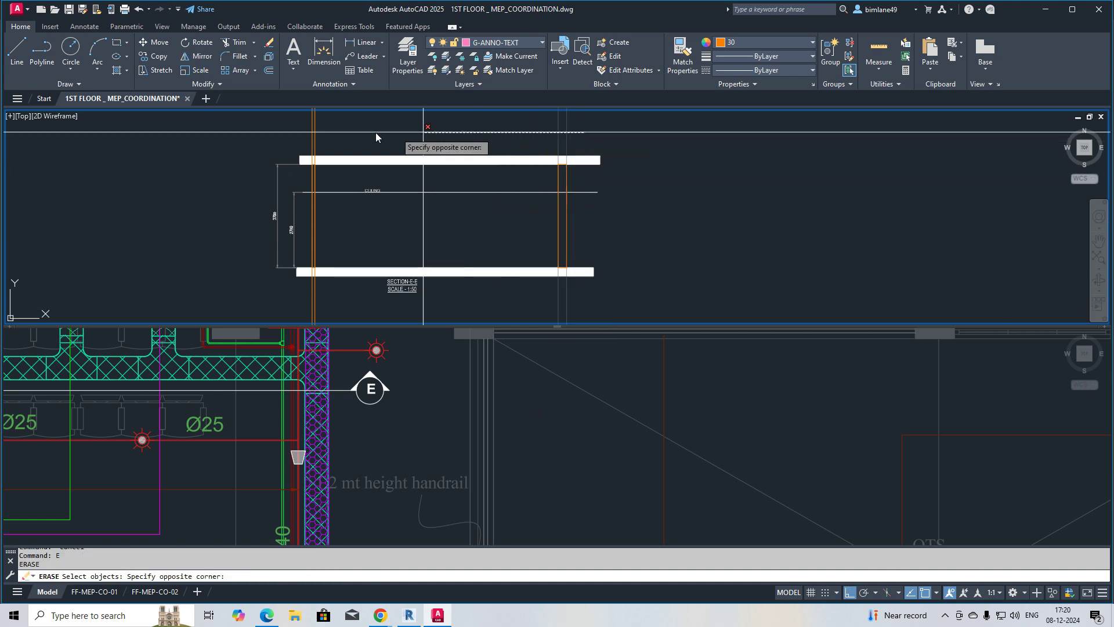
{"action": "key", "text": "Return"}
Hatch the left wall rectangle with the ANGLE pattern at scale 1, selecting the rectangle as the boundary object
{"action": "middle_click_drag", "start_coordinate": [319, 229], "coordinate": [342, 248]}
{"action": "scroll", "coordinate": [334, 230], "scroll_direction": "up", "scroll_amount": 2}
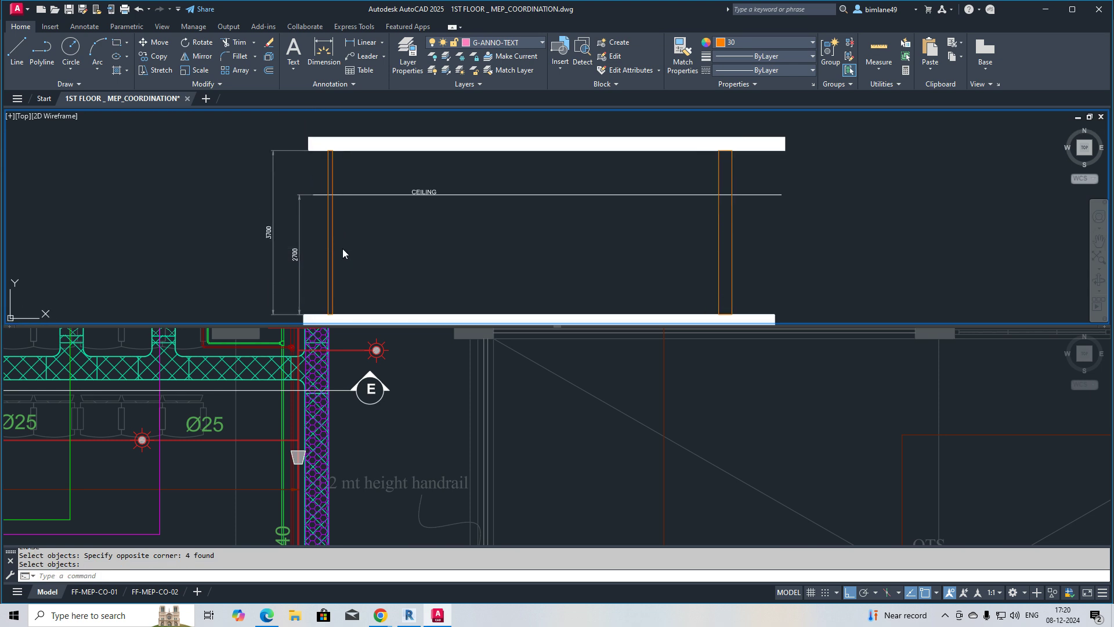
{"action": "type", "text": "h"}
{"action": "key", "text": "Return"}
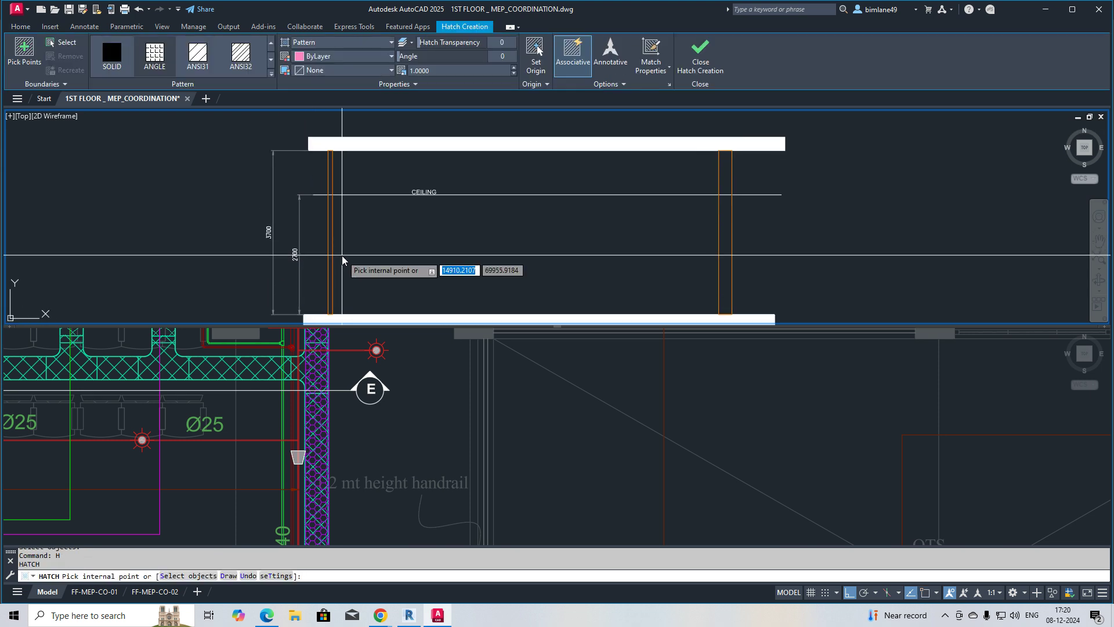
{"action": "left_click", "coordinate": [669, 85]}
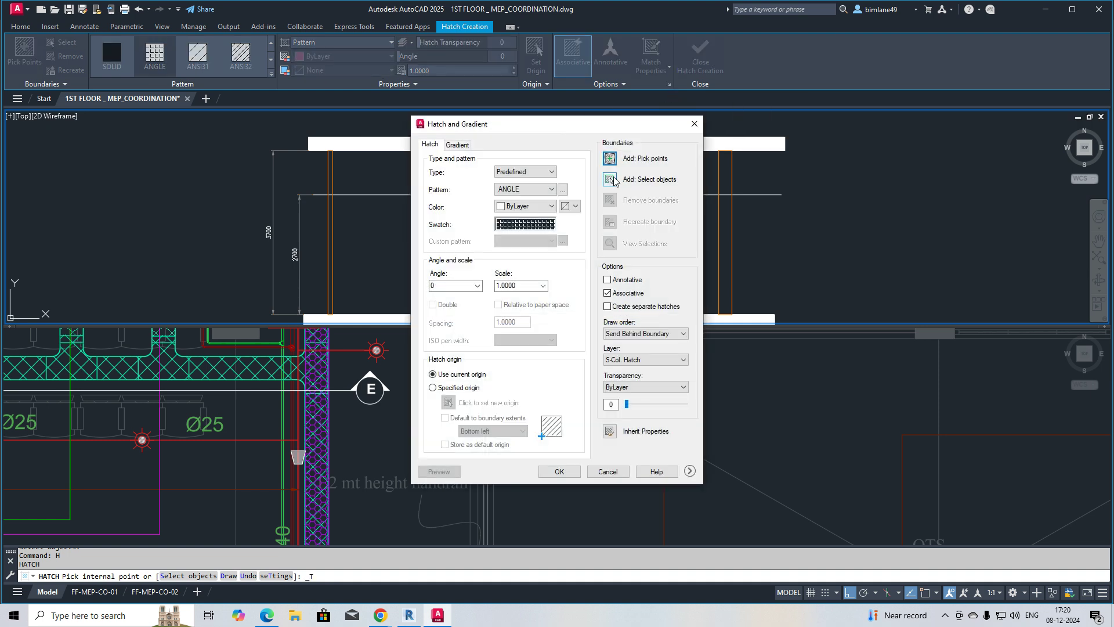
{"action": "left_click", "coordinate": [612, 180]}
{"action": "left_click", "coordinate": [348, 239]}
{"action": "left_click", "coordinate": [323, 243]}
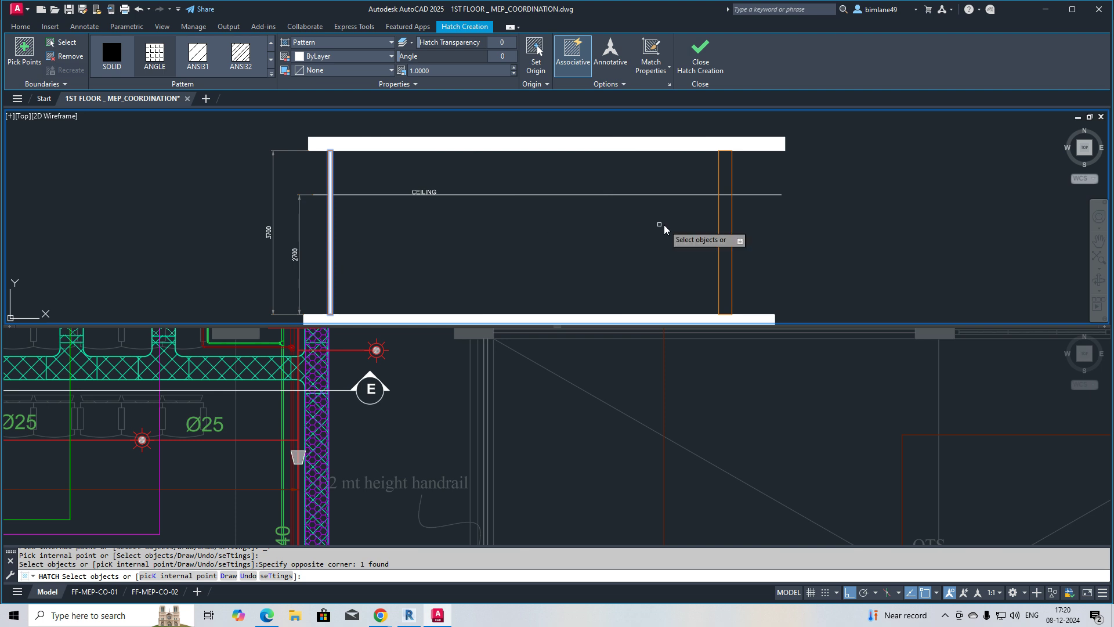
{"action": "right_click", "coordinate": [445, 245]}
{"action": "left_click", "coordinate": [464, 248]}
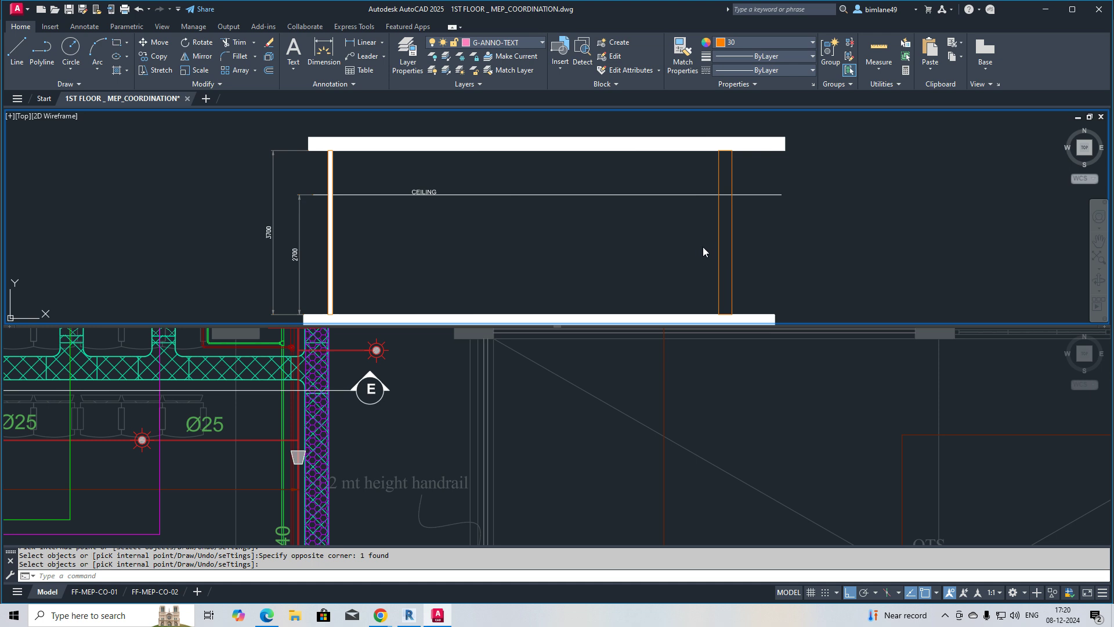
Hatch the right wall rectangle with the same ANGLE pattern, selecting the rectangle as the boundary object
{"action": "key", "text": "space"}
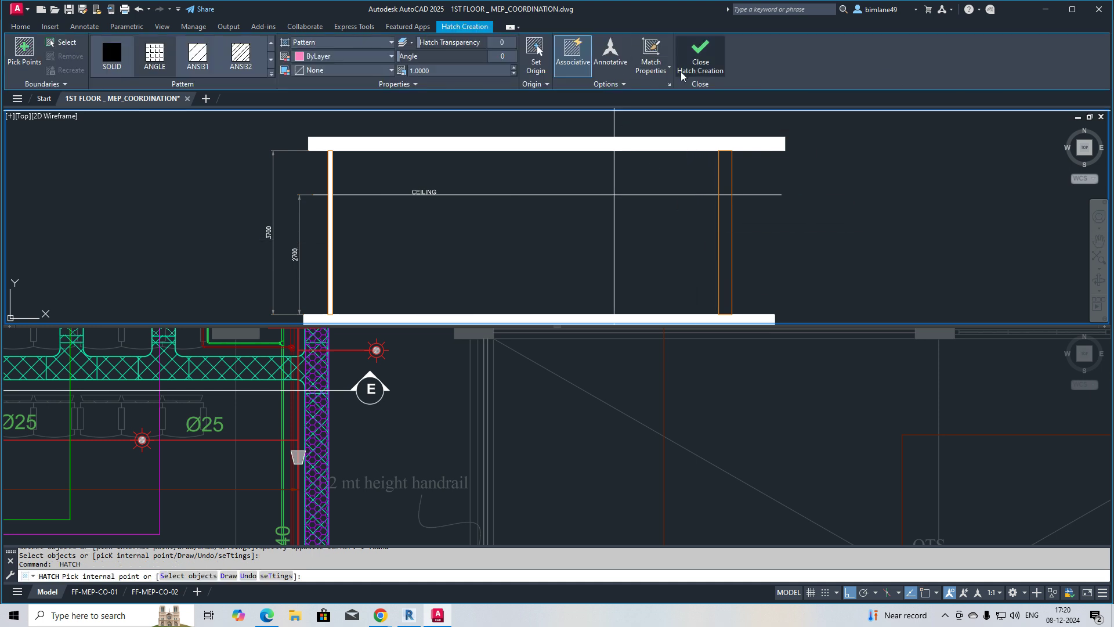
{"action": "left_click", "coordinate": [669, 84]}
{"action": "left_click", "coordinate": [617, 178]}
{"action": "left_click_drag", "start_coordinate": [735, 243], "coordinate": [660, 236]}
{"action": "right_click", "coordinate": [670, 243]}
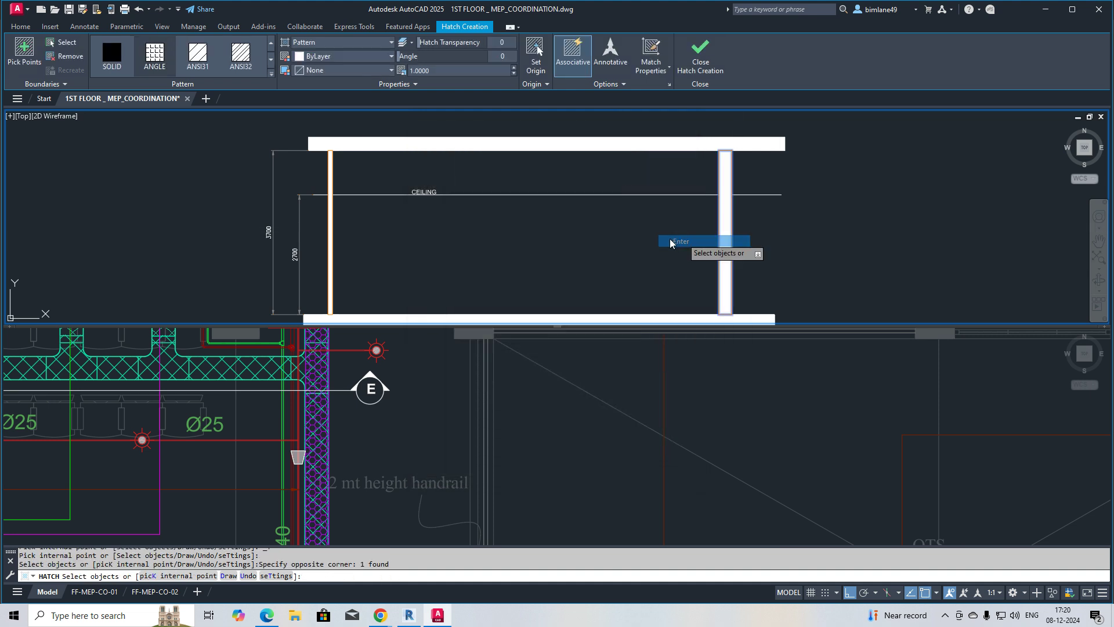
{"action": "left_click", "coordinate": [670, 242]}
Change the left wall's hatch pattern to ANSI37 with a scale of 25
{"action": "scroll", "coordinate": [325, 272], "scroll_direction": "up", "scroll_amount": 5}
{"action": "left_click", "coordinate": [326, 286]}
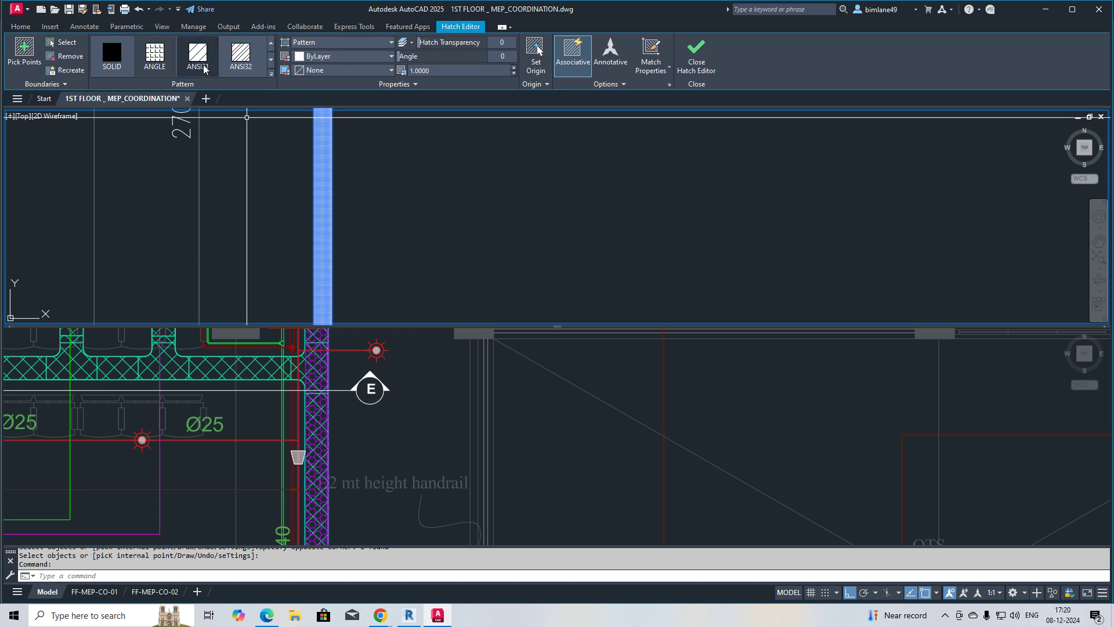
{"action": "left_click", "coordinate": [199, 67]}
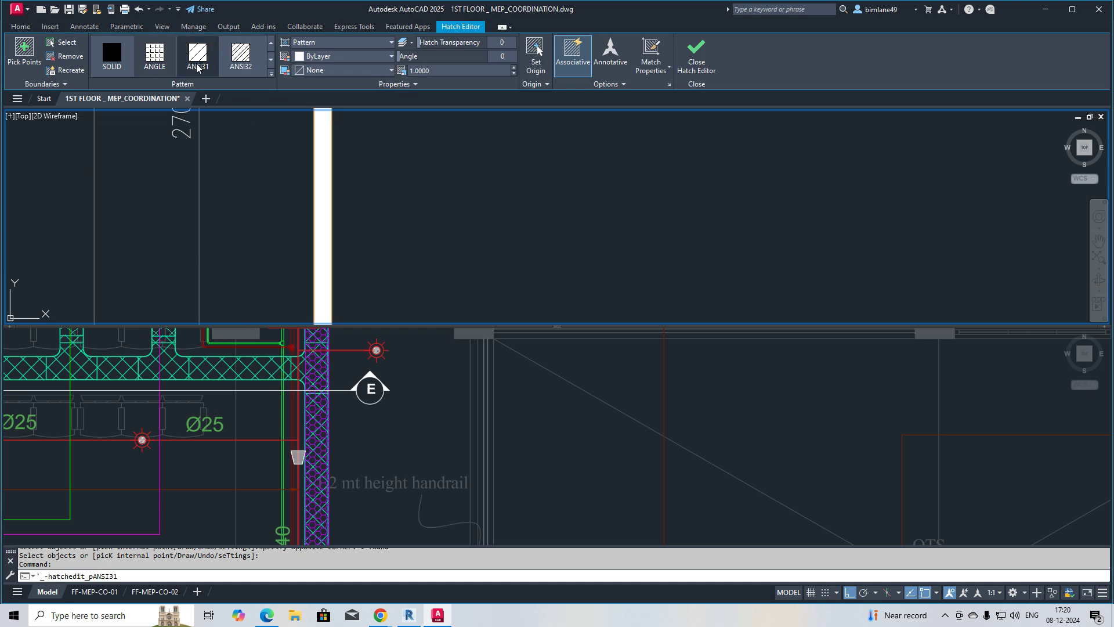
{"action": "left_click", "coordinate": [270, 74]}
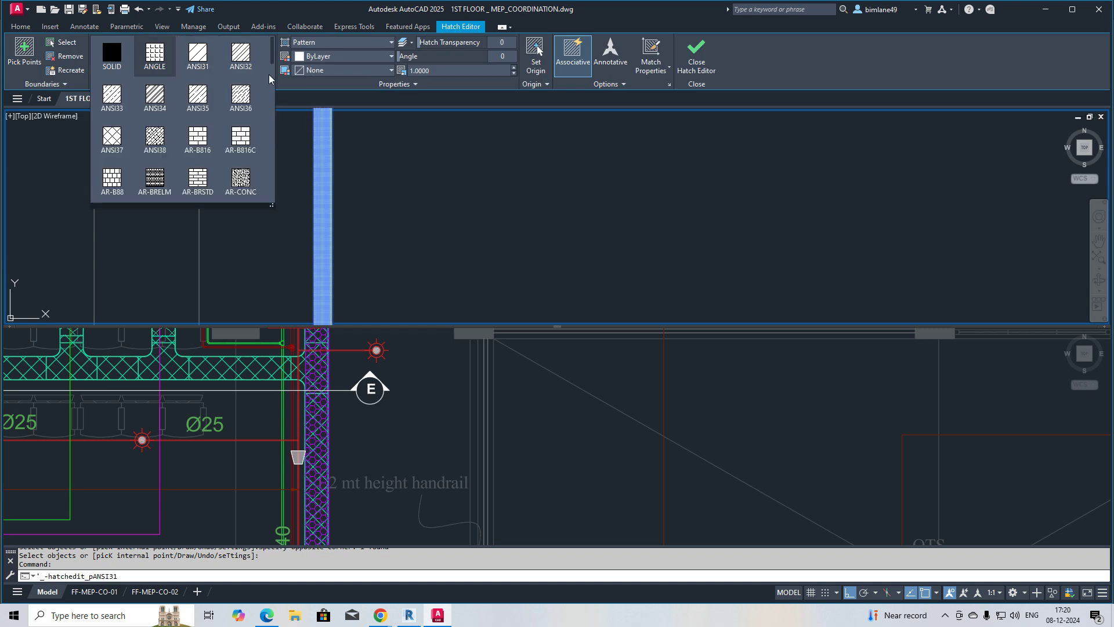
{"action": "left_click", "coordinate": [113, 139]}
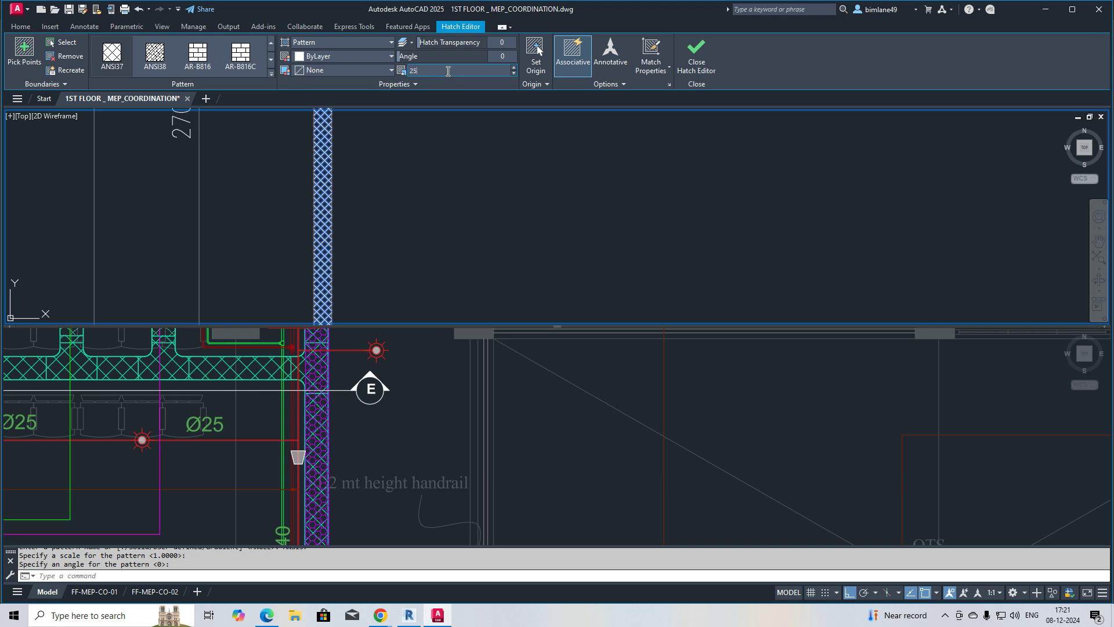
{"action": "key", "text": "Escape"}
Match the left wall's hatch properties onto the right wall's hatch
{"action": "scroll", "coordinate": [288, 200], "scroll_direction": "down", "scroll_amount": 2}
{"action": "type", "text": "MA"}
{"action": "key", "text": "Return"}
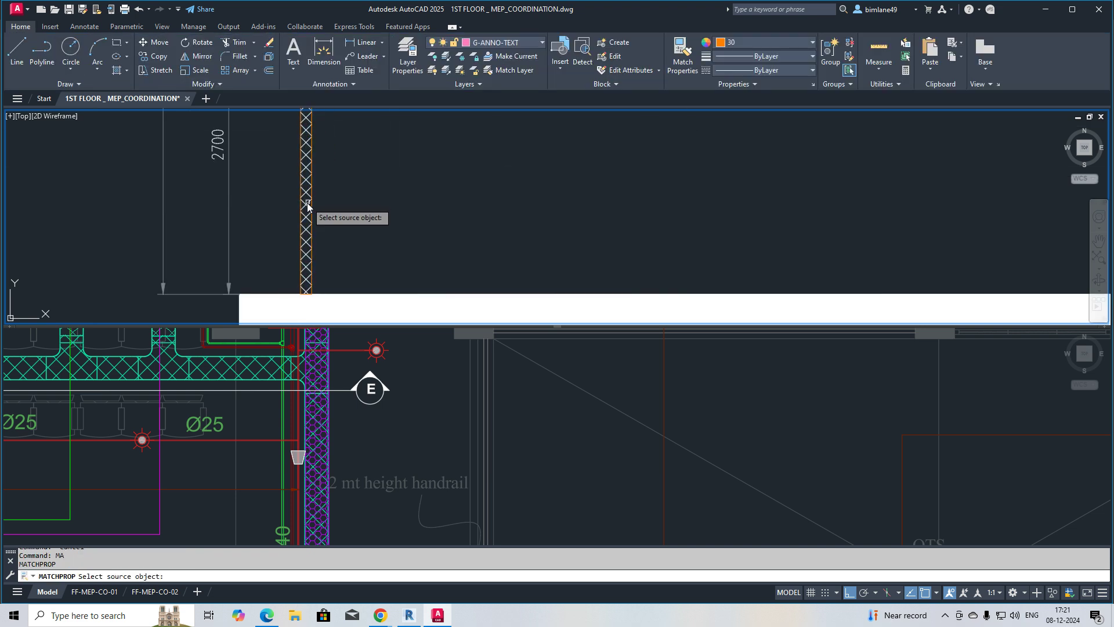
{"action": "left_click", "coordinate": [307, 206]}
{"action": "scroll", "coordinate": [325, 209], "scroll_direction": "down", "scroll_amount": 3}
{"action": "left_click", "coordinate": [696, 201]}
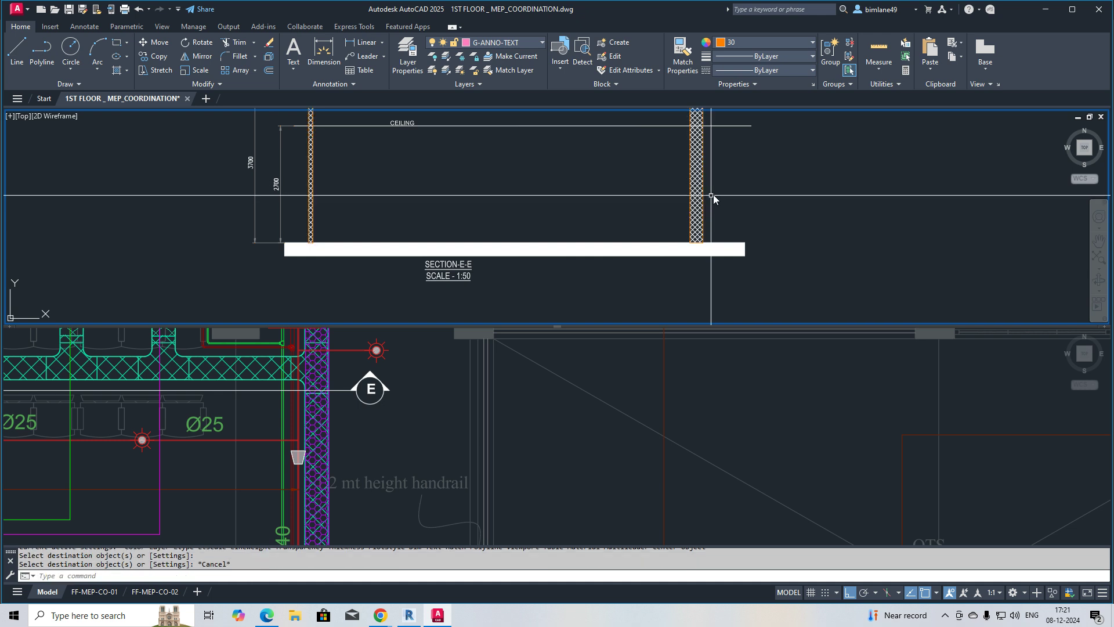
{"action": "key", "text": "Escape"}
Change the colour of both walls' outlines and hatches to colour 8
{"action": "left_click", "coordinate": [719, 184]}
{"action": "left_click", "coordinate": [287, 211]}
{"action": "left_click", "coordinate": [756, 47]}
{"action": "key", "text": "Escape"}
{"action": "middle_click_drag", "start_coordinate": [437, 240], "coordinate": [361, 281]}
{"action": "middle_click_drag", "start_coordinate": [547, 269], "coordinate": [553, 258]}
{"action": "left_click", "coordinate": [671, 231]}
{"action": "left_click", "coordinate": [238, 238]}
{"action": "left_click", "coordinate": [765, 42]}
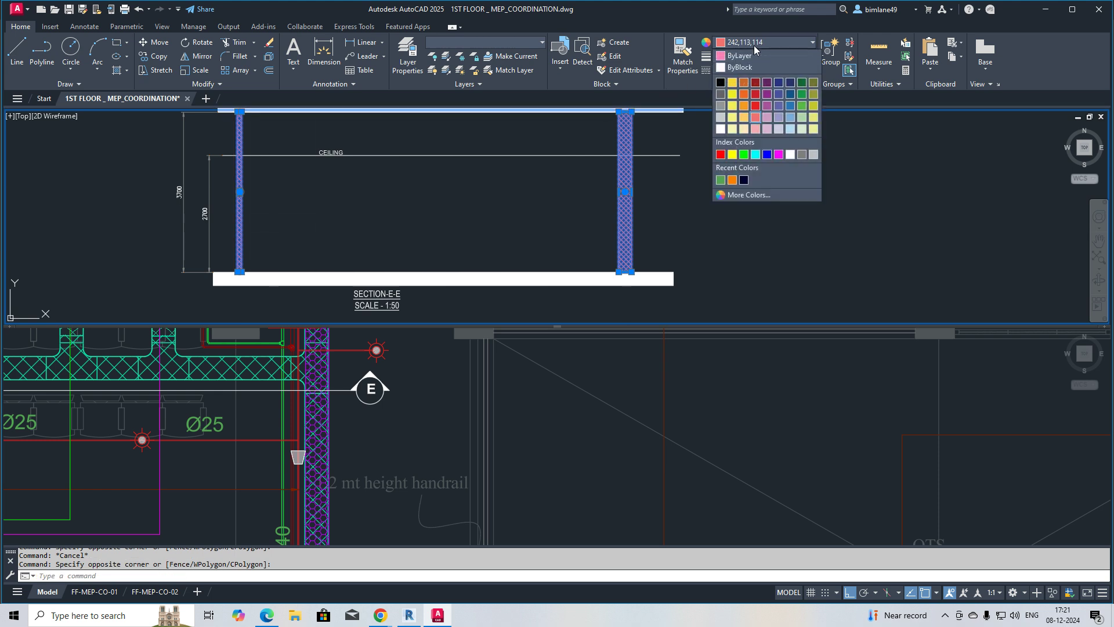
{"action": "key", "text": "Escape"}
{"action": "scroll", "coordinate": [447, 215], "scroll_direction": "down", "scroll_amount": 2}
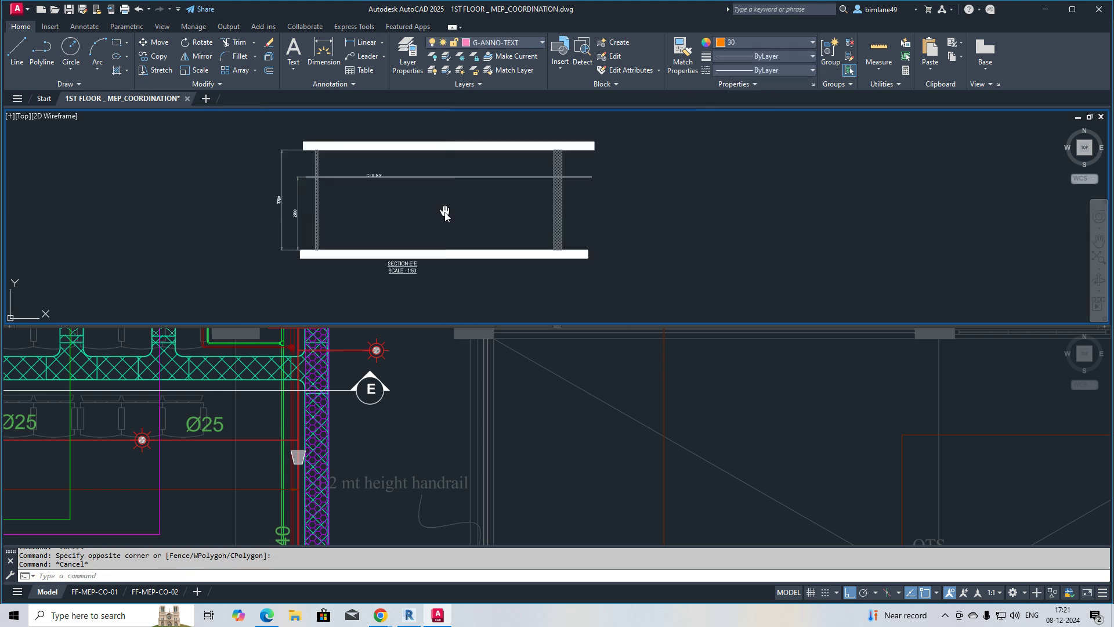
Set the colour of both walls' outlines and hatches to white
{"action": "left_click", "coordinate": [552, 228]}
{"action": "left_click", "coordinate": [318, 237]}
{"action": "left_click", "coordinate": [322, 237]}
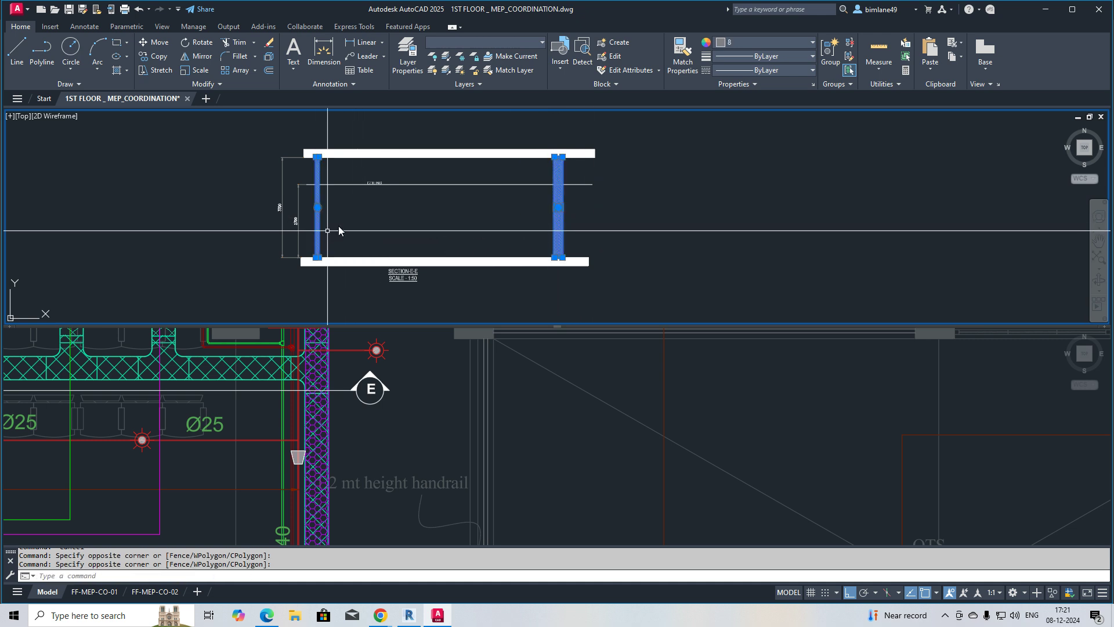
{"action": "left_click", "coordinate": [740, 41]}
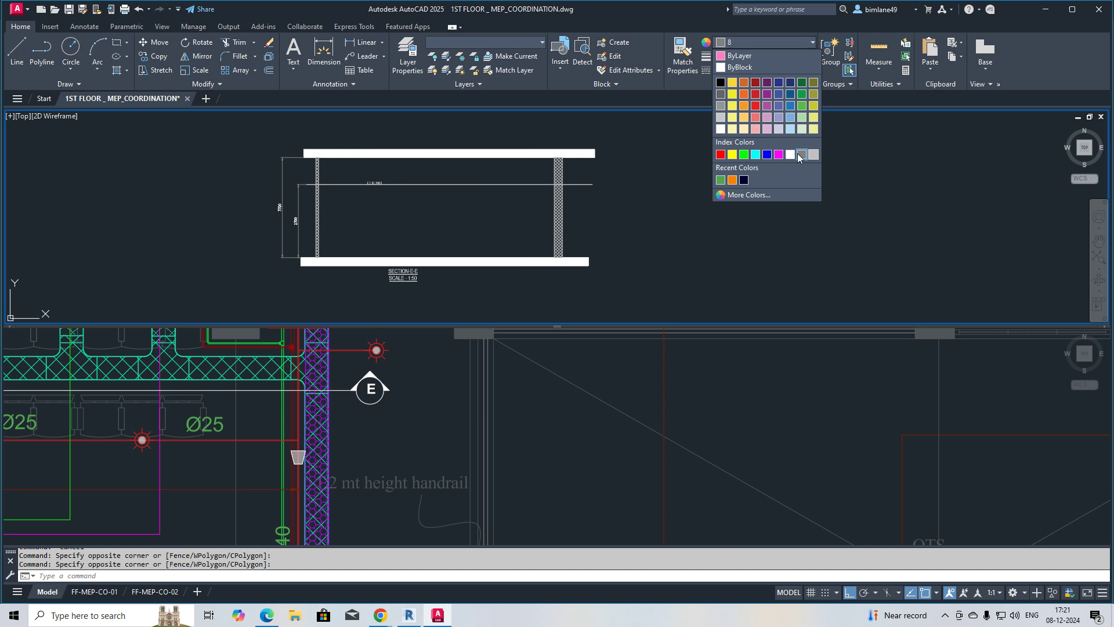
{"action": "left_click", "coordinate": [790, 154]}
{"action": "middle_click_drag", "start_coordinate": [436, 235], "coordinate": [369, 227]}
{"action": "key", "text": "Escape"}
{"action": "key", "text": "Escape"}
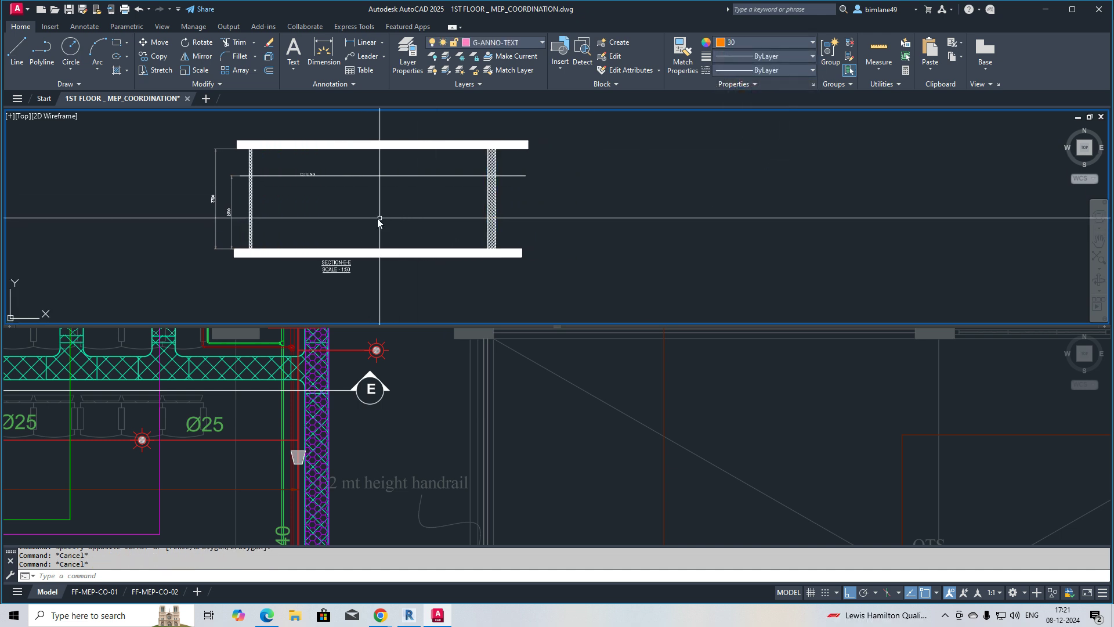
Project vertical construction lines into the section from both edges of the door opening beside the distribution boards in the plan
{"action": "middle_click_drag", "start_coordinate": [375, 224], "coordinate": [435, 196]}
{"action": "scroll", "coordinate": [428, 422], "scroll_direction": "down", "scroll_amount": 4}
{"action": "middle_click_drag", "start_coordinate": [427, 422], "coordinate": [507, 420]}
{"action": "scroll", "coordinate": [306, 444], "scroll_direction": "up", "scroll_amount": 2}
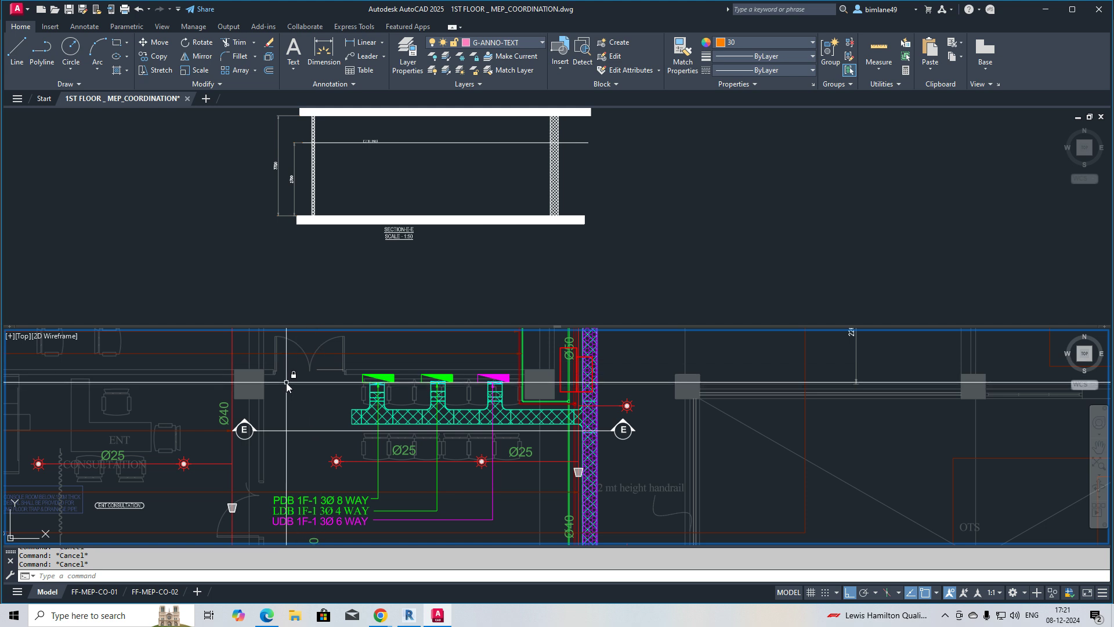
{"action": "scroll", "coordinate": [278, 383], "scroll_direction": "up", "scroll_amount": 3}
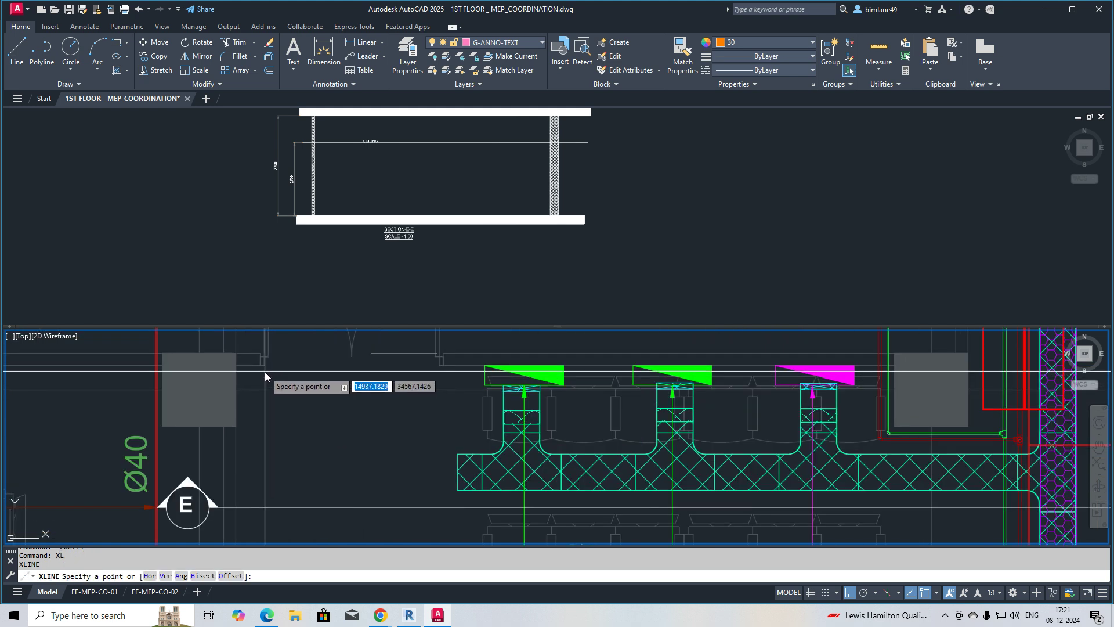
{"action": "left_click", "coordinate": [261, 368]}
{"action": "left_click", "coordinate": [261, 372]}
{"action": "key", "text": "Escape"}
{"action": "key", "text": "Return"}
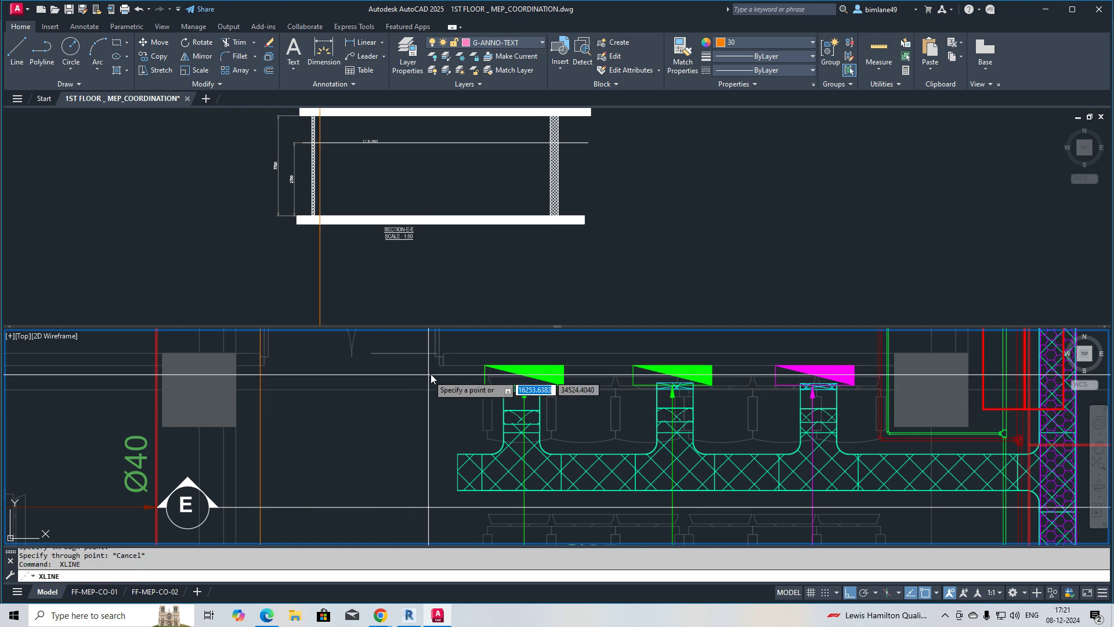
{"action": "left_click", "coordinate": [448, 372]}
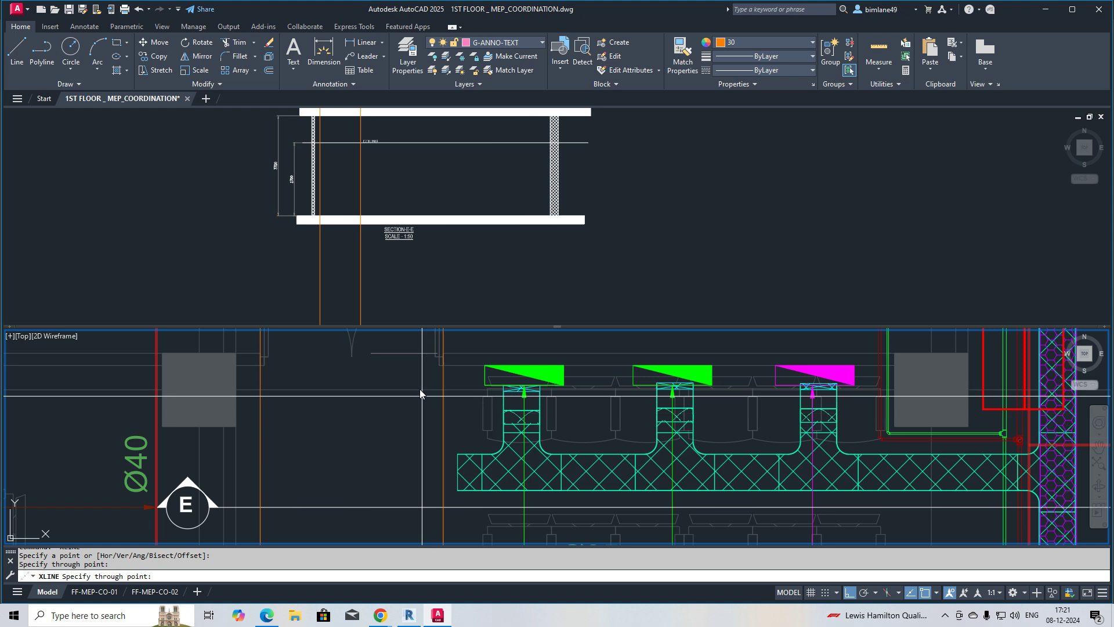
Draw a horizontal construction line along the top of section E-E's lower slab
{"action": "left_click", "coordinate": [349, 195]}
{"action": "type", "text": "XL"}
{"action": "key", "text": "Return"}
{"action": "left_click", "coordinate": [333, 220]}
{"action": "left_click", "coordinate": [717, 234]}
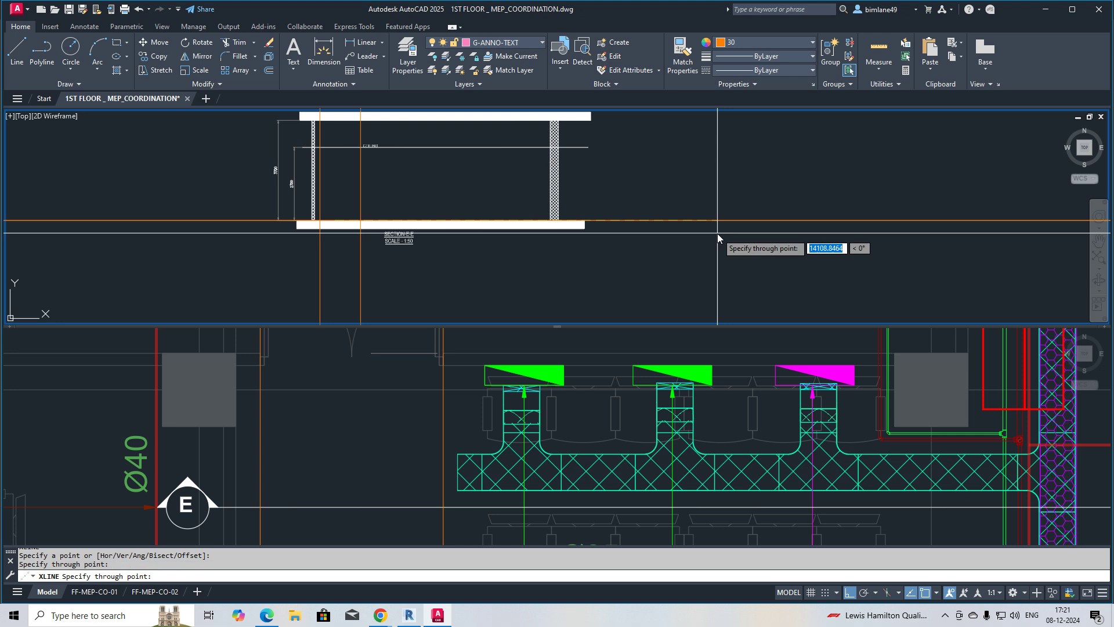
Offset the floor-level construction line upward by 2100 to mark the door height
{"action": "key", "text": "Escape"}
{"action": "key", "text": "Escape"}
{"action": "key", "text": "Escape"}
{"action": "type", "text": "O"}
{"action": "key", "text": "Return"}
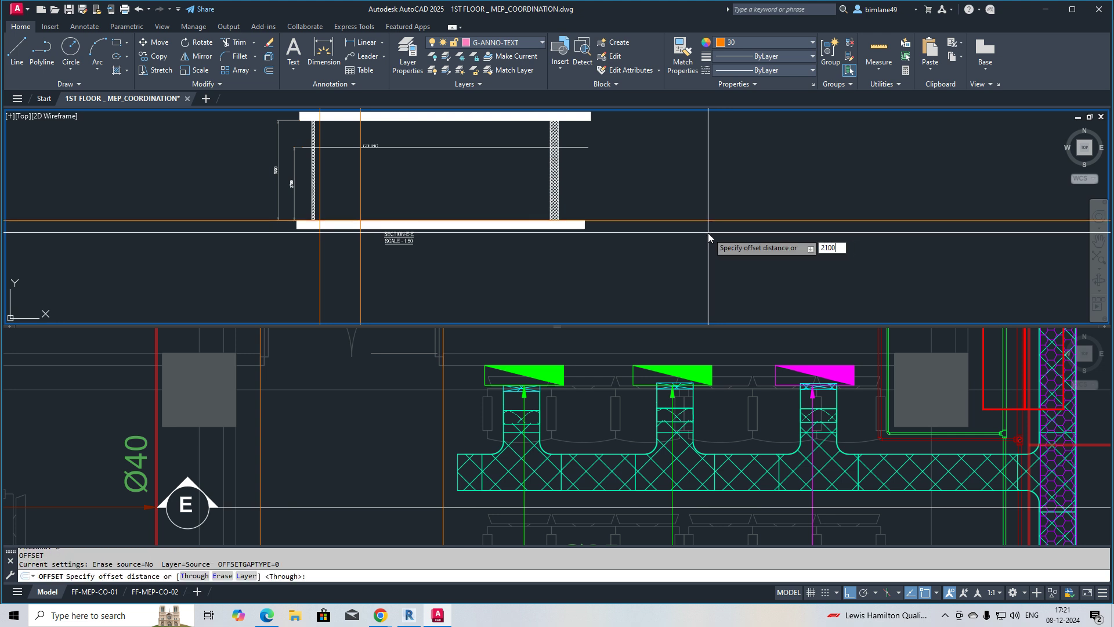
{"action": "key", "text": "Return"}
{"action": "left_click", "coordinate": [667, 220]}
{"action": "left_click", "coordinate": [662, 192]}
{"action": "key", "text": "Escape"}
Draw the door rectangle between the two projected vertical lines, from the 2100 height line down to the floor line
{"action": "key", "text": "Escape"}
{"action": "key", "text": "Escape"}
{"action": "type", "text": "REC"}
{"action": "key", "text": "Return"}
{"action": "left_click", "coordinate": [320, 163]}
{"action": "left_click", "coordinate": [360, 220]}
{"action": "key", "text": "Escape"}
Erase the vertical and horizontal construction lines around the door, keeping the door rectangle
{"action": "type", "text": "E"}
{"action": "key", "text": "Return"}
{"action": "left_click", "coordinate": [384, 269]}
{"action": "left_click", "coordinate": [279, 281]}
{"action": "key", "text": "Return"}
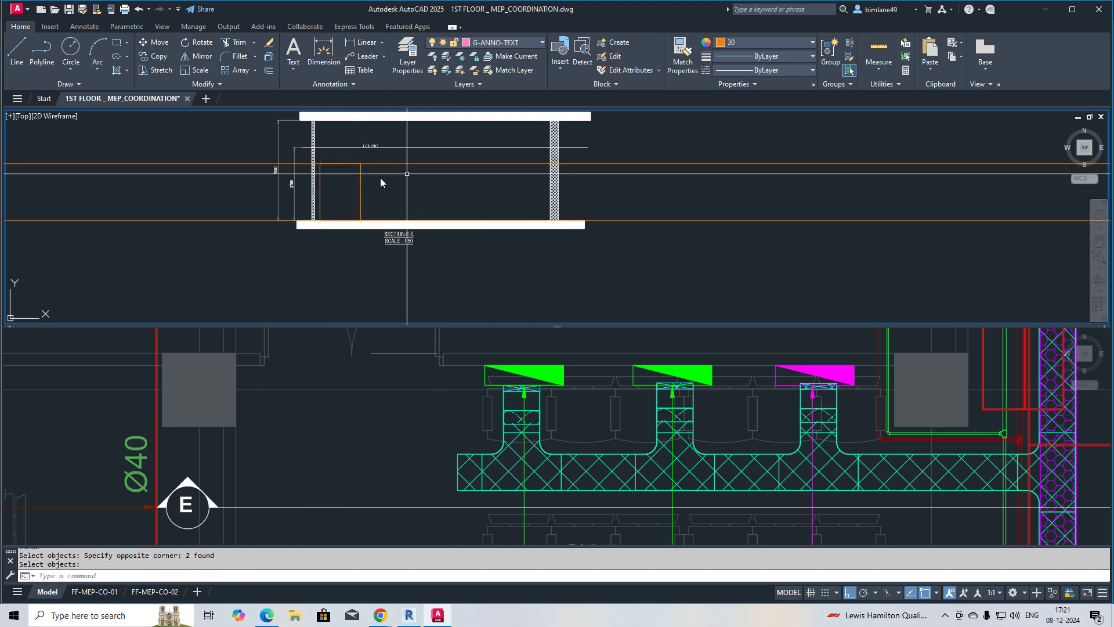
{"action": "left_click", "coordinate": [218, 230]}
{"action": "key", "text": "Return"}
Draw a vertical polyline from the midpoint of the door's top edge down to the floor, splitting it into two leaves
{"action": "middle_click_drag", "start_coordinate": [379, 168], "coordinate": [371, 174]}
{"action": "type", "text": "PL"}
{"action": "key", "text": "Return"}
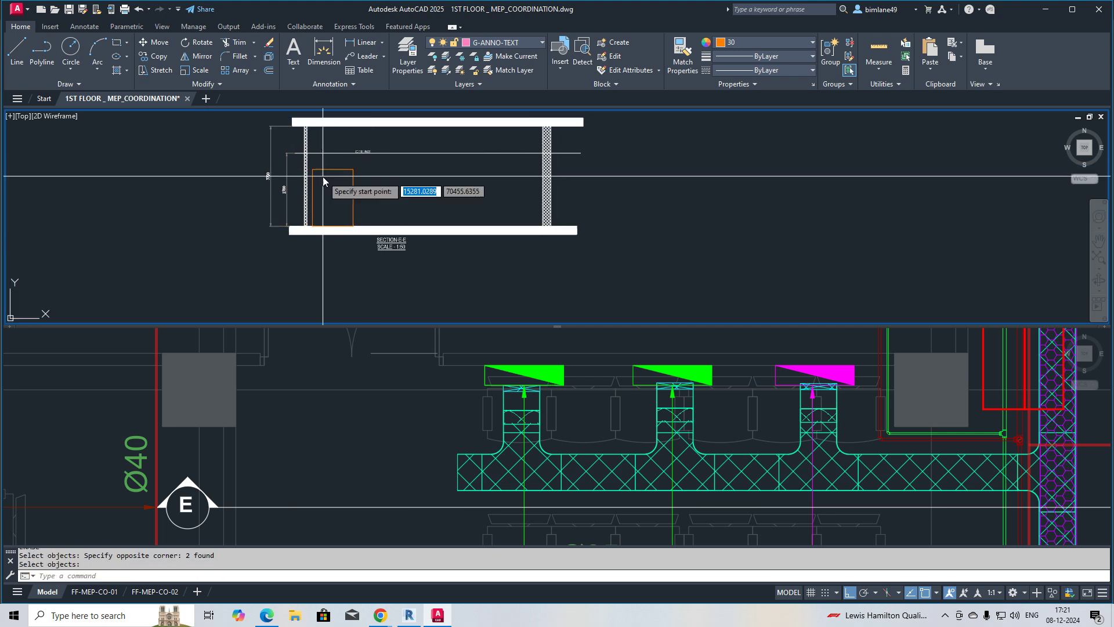
{"action": "left_click", "coordinate": [314, 174]}
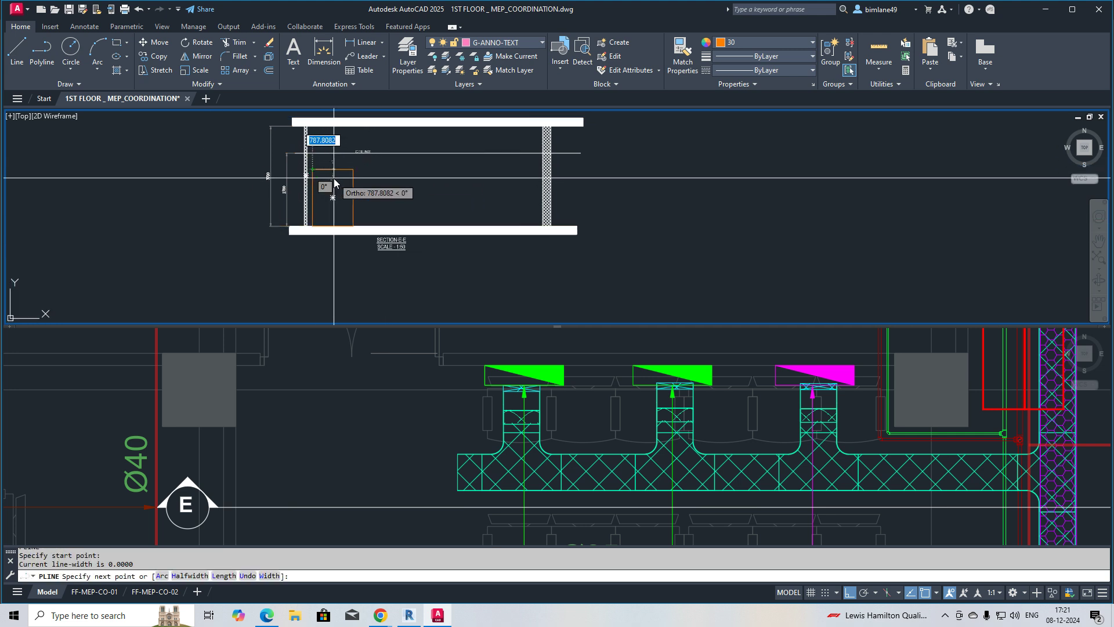
{"action": "key", "text": "Escape"}
{"action": "key", "text": "Return"}
{"action": "left_click", "coordinate": [333, 169]}
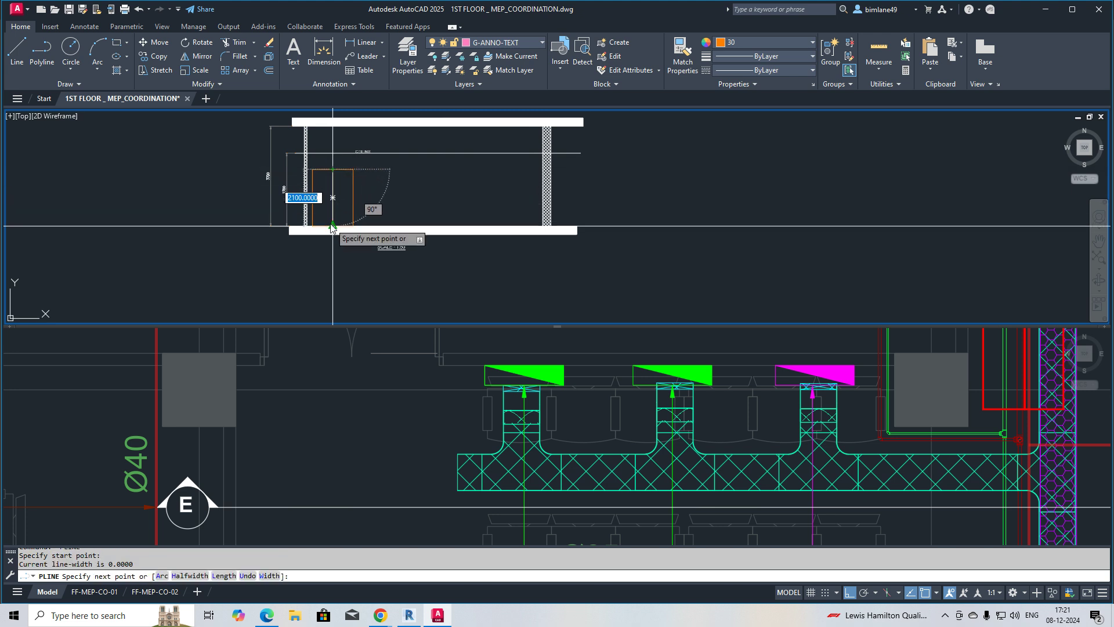
{"action": "left_click", "coordinate": [333, 227]}
{"action": "key", "text": "Escape"}
{"action": "key", "text": "Escape"}
{"action": "scroll", "coordinate": [372, 186], "scroll_direction": "up", "scroll_amount": 3}
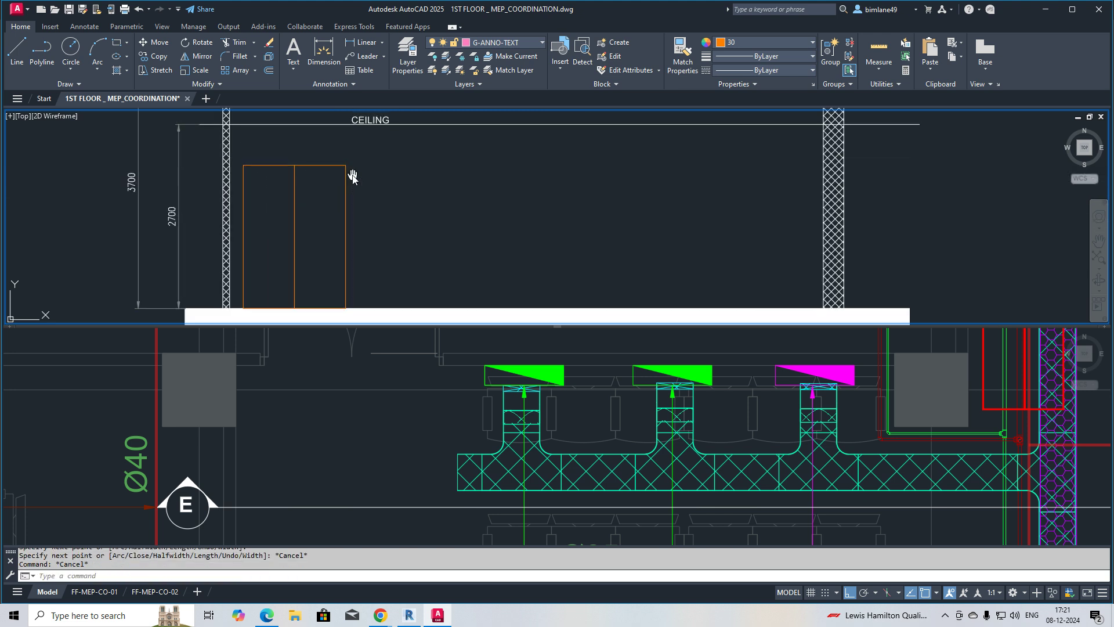
Draw a sloped polyline from the door's upper-left corner down to a point on its centre line
{"action": "middle_click_drag", "start_coordinate": [329, 199], "coordinate": [341, 179]}
{"action": "type", "text": "PL"}
{"action": "key", "text": "Return"}
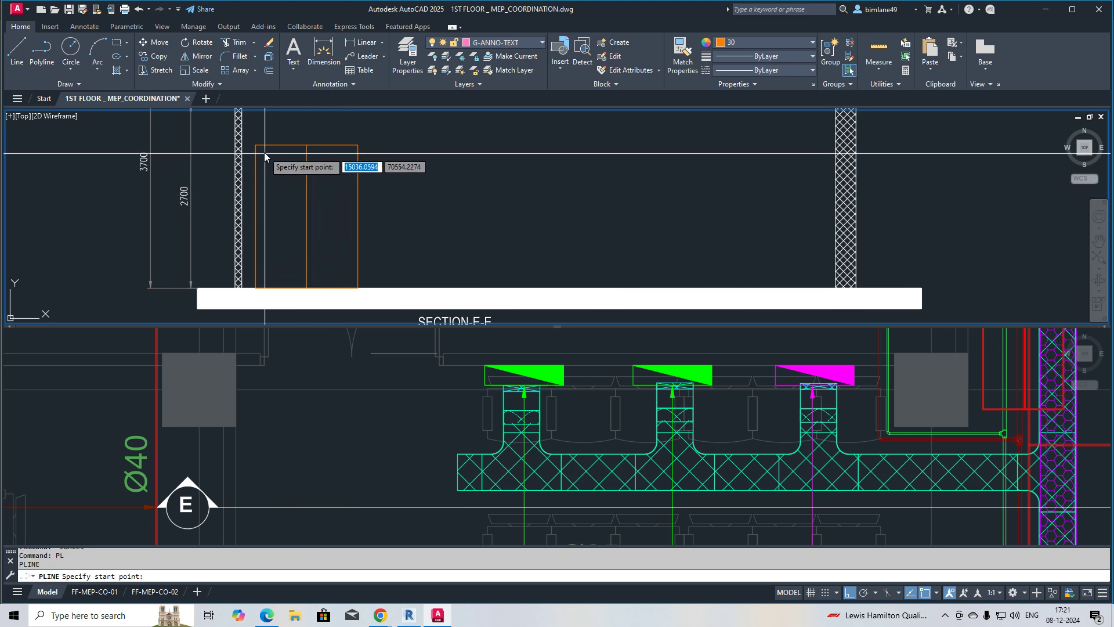
{"action": "left_click", "coordinate": [257, 146]}
{"action": "left_click", "coordinate": [306, 159]}
{"action": "key", "text": "Escape"}
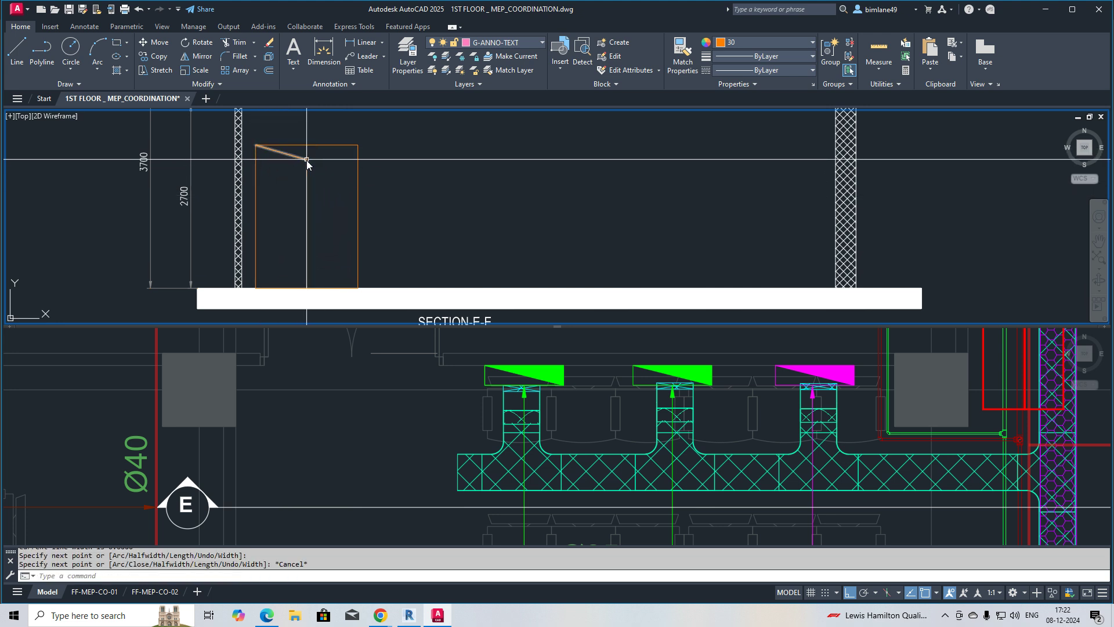
Try to trim the door's centre line at the sloped line
{"action": "left_click", "coordinate": [315, 158]}
{"action": "left_click", "coordinate": [294, 176]}
{"action": "right_click", "coordinate": [301, 162]}
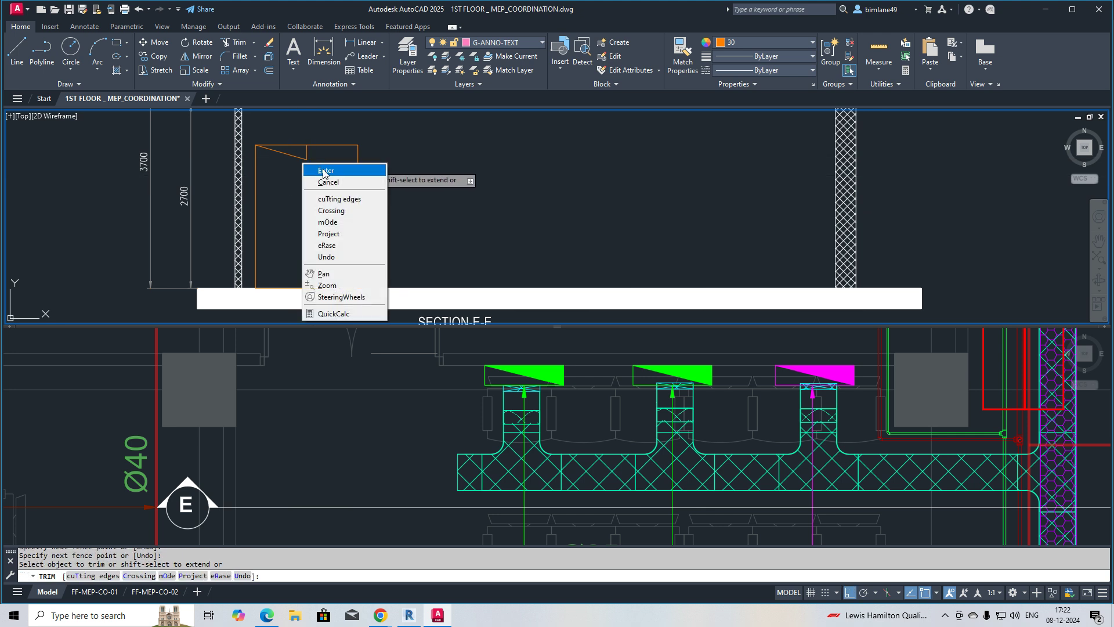
{"action": "key", "text": "Escape"}
{"action": "key", "text": "Escape"}
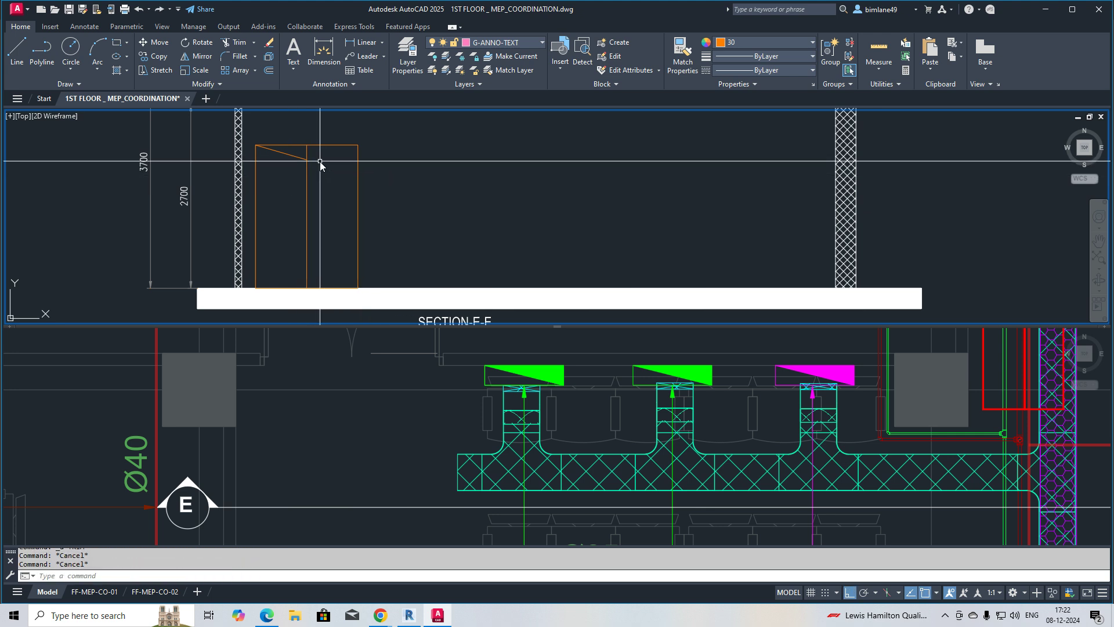
Draw a matching sloped polyline from the first slope's end on the centre line up to the door's upper-right corner
{"action": "type", "text": "PL"}
{"action": "key", "text": "Return"}
{"action": "left_click", "coordinate": [307, 158]}
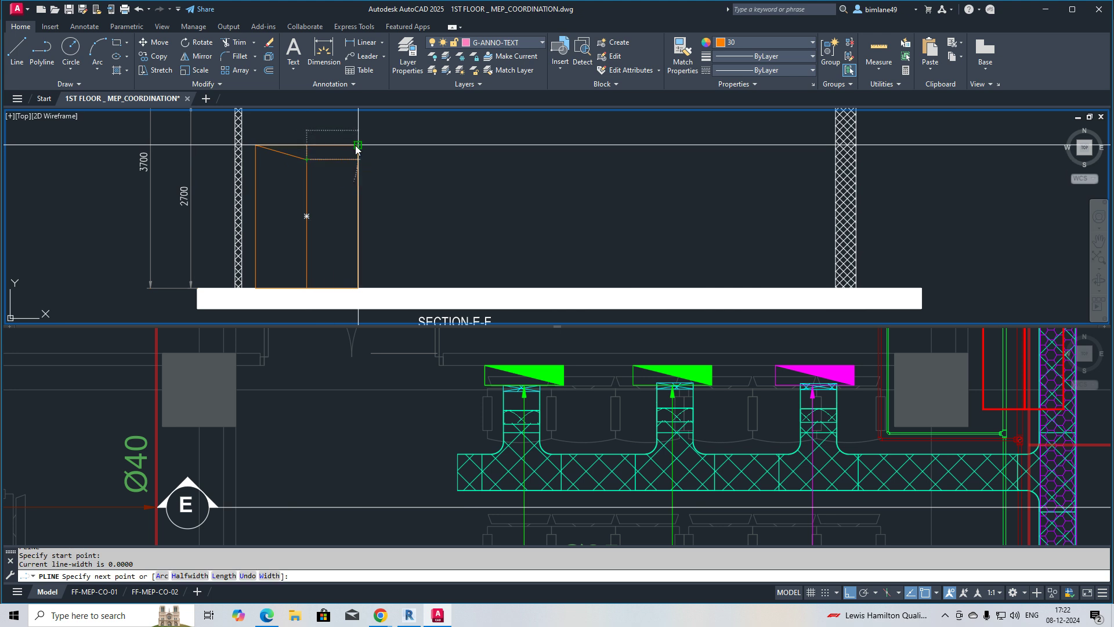
{"action": "left_click", "coordinate": [358, 145]}
{"action": "key", "text": "Escape"}
{"action": "key", "text": "Escape"}
{"action": "key", "text": "Escape"}
Trim the piece of the door's centre line above the meeting point of the two sloped lines
{"action": "scroll", "coordinate": [323, 155], "scroll_direction": "up", "scroll_amount": 2}
{"action": "type", "text": "tr"}
{"action": "key", "text": "Return"}
{"action": "left_click_drag", "start_coordinate": [249, 150], "coordinate": [278, 162]}
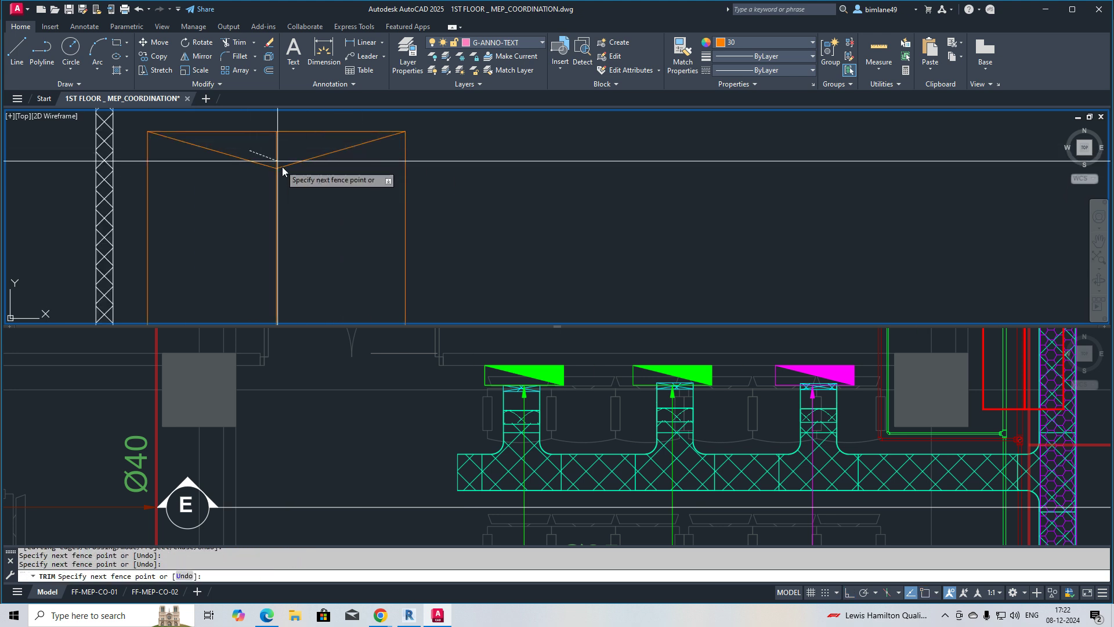
{"action": "key", "text": "Escape"}
{"action": "key", "text": "Escape"}
{"action": "key", "text": "Escape"}
{"action": "type", "text": "TR"}
{"action": "key", "text": "Return"}
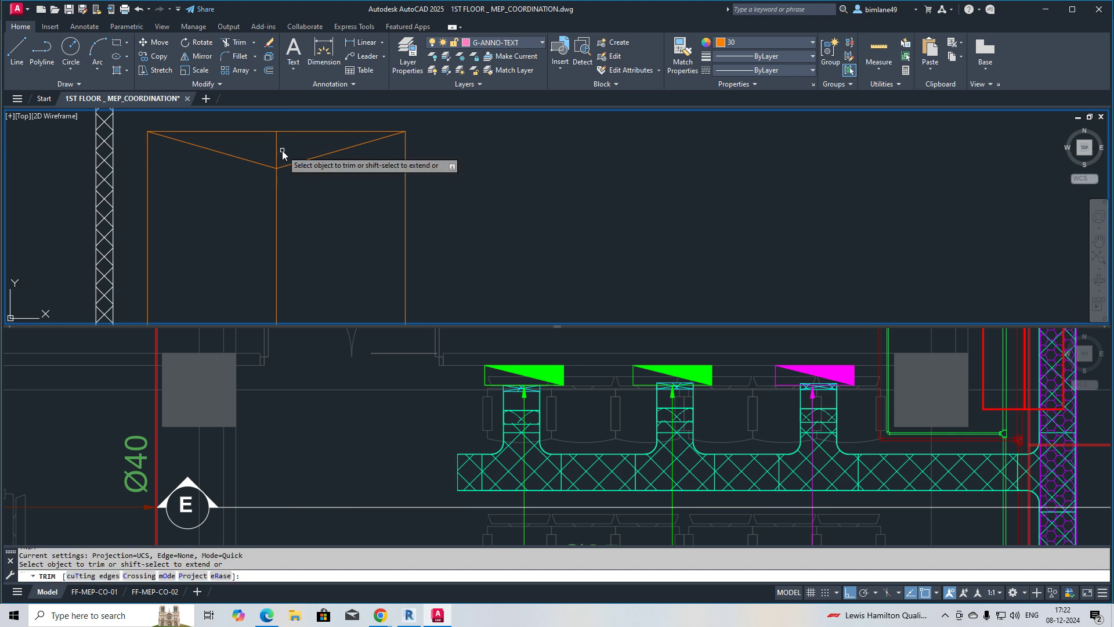
{"action": "left_click", "coordinate": [276, 149]}
{"action": "right_click", "coordinate": [284, 145]}
{"action": "left_click", "coordinate": [302, 152]}
{"action": "scroll", "coordinate": [330, 206], "scroll_direction": "down", "scroll_amount": 3}
{"action": "middle_click_drag", "start_coordinate": [331, 207], "coordinate": [334, 181]}
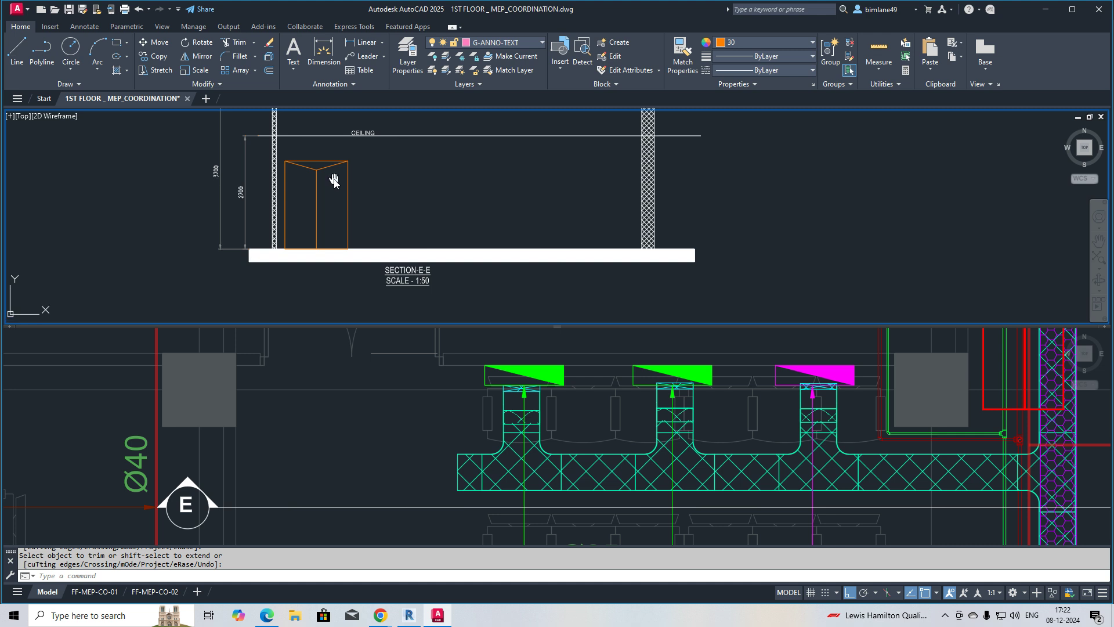
Copy the UDB distribution board with its leader from the finished section E-E into the new section, beside the door
{"action": "left_click", "coordinate": [351, 401]}
{"action": "scroll", "coordinate": [358, 432], "scroll_direction": "down", "scroll_amount": 5}
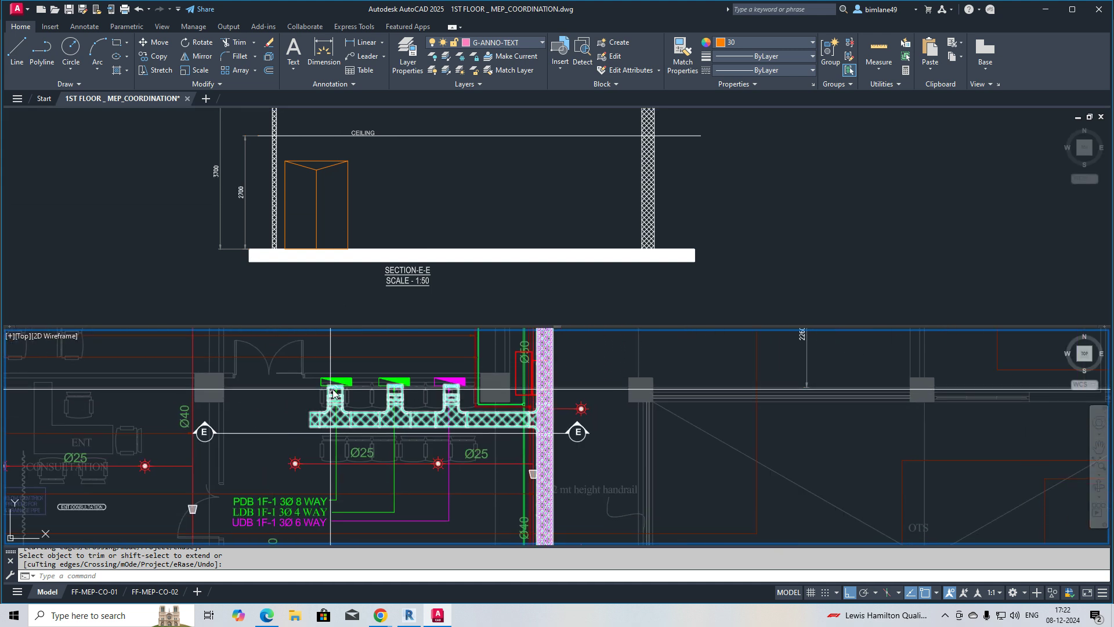
{"action": "scroll", "coordinate": [347, 385], "scroll_direction": "up", "scroll_amount": 1}
{"action": "scroll", "coordinate": [351, 390], "scroll_direction": "down", "scroll_amount": 1}
{"action": "middle_click_drag", "start_coordinate": [351, 392], "coordinate": [362, 359]}
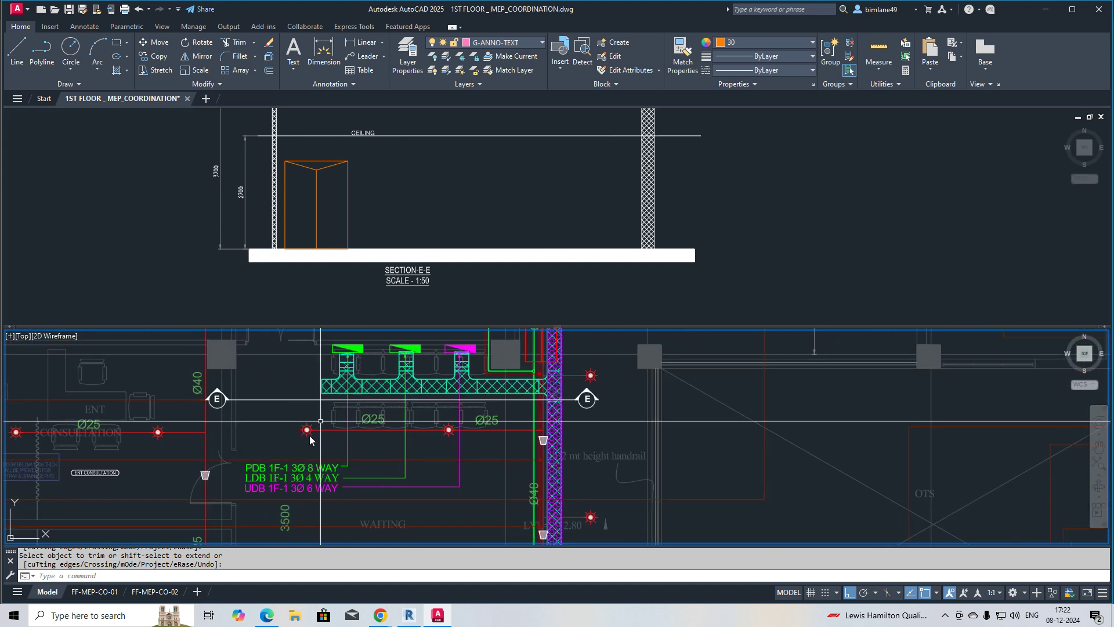
{"action": "left_click", "coordinate": [729, 290]}
{"action": "scroll", "coordinate": [540, 279], "scroll_direction": "down", "scroll_amount": 10}
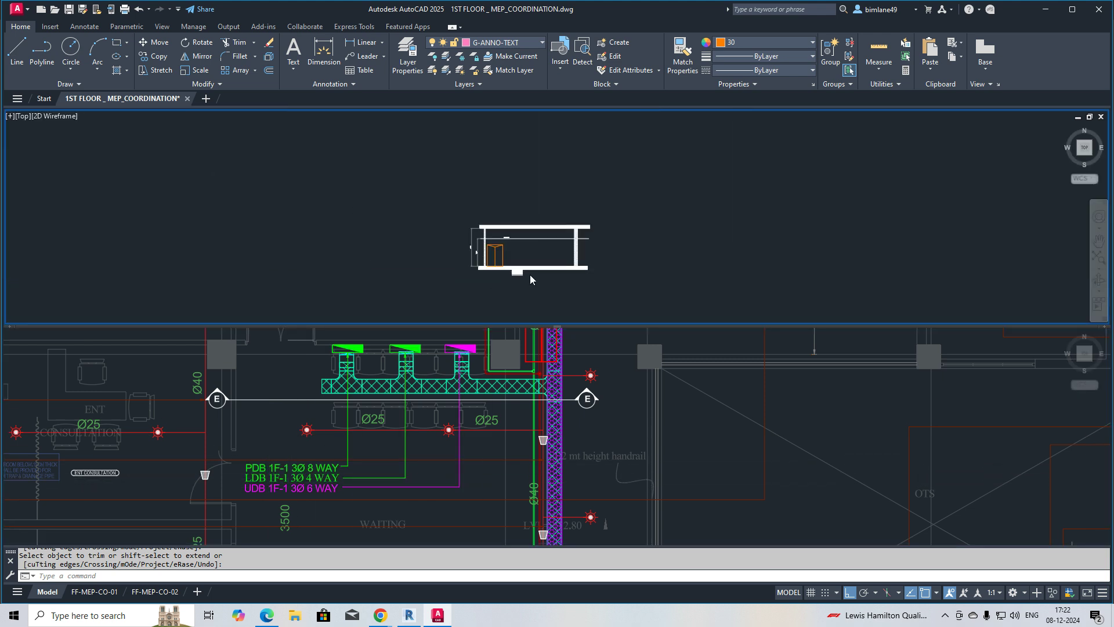
{"action": "scroll", "coordinate": [950, 200], "scroll_direction": "up", "scroll_amount": 10}
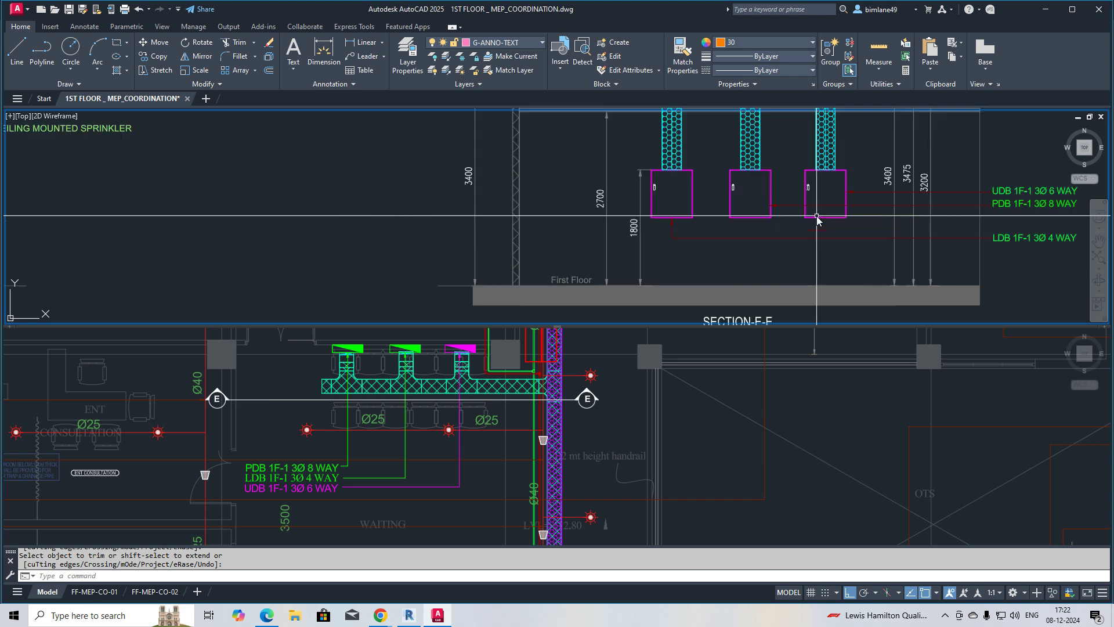
{"action": "left_click", "coordinate": [768, 228]}
{"action": "scroll", "coordinate": [768, 228], "scroll_direction": "up", "scroll_amount": 2}
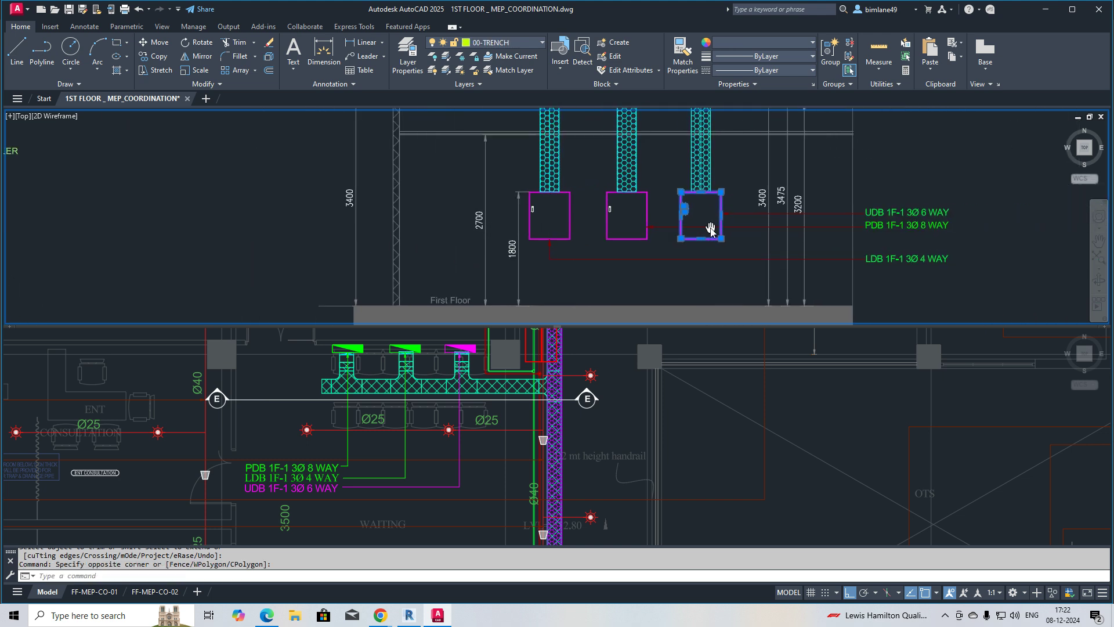
{"action": "left_click", "coordinate": [695, 213]}
{"action": "type", "text": "CO"}
{"action": "key", "text": "space"}
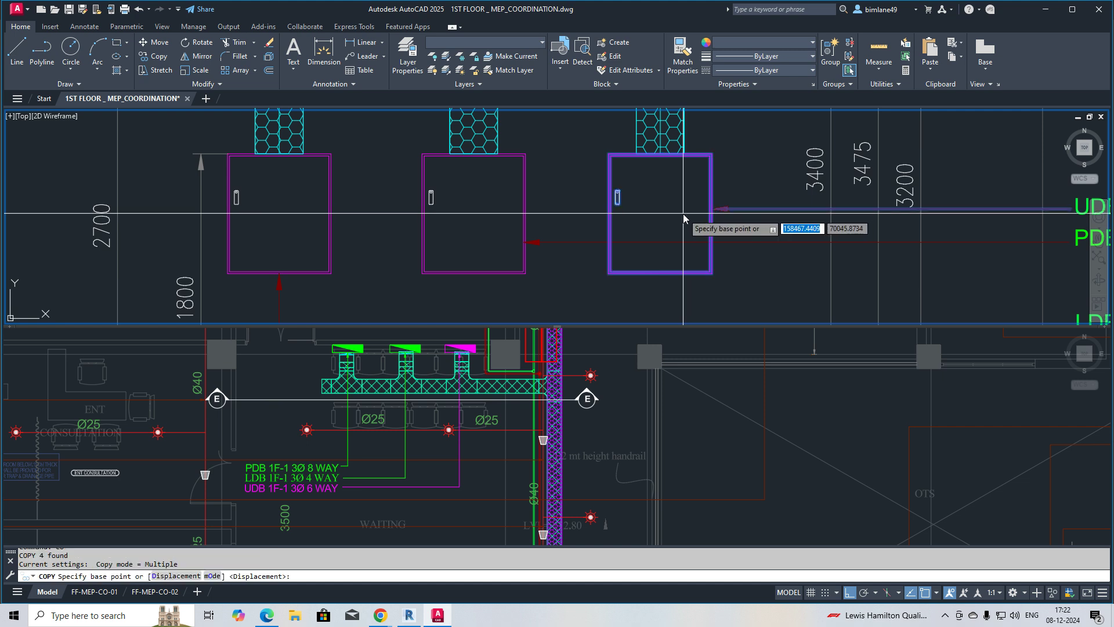
{"action": "left_click", "coordinate": [684, 213]}
{"action": "scroll", "coordinate": [788, 242], "scroll_direction": "down", "scroll_amount": 8}
{"action": "middle_click_drag", "start_coordinate": [256, 264], "coordinate": [447, 266]}
{"action": "scroll", "coordinate": [359, 262], "scroll_direction": "up", "scroll_amount": 8}
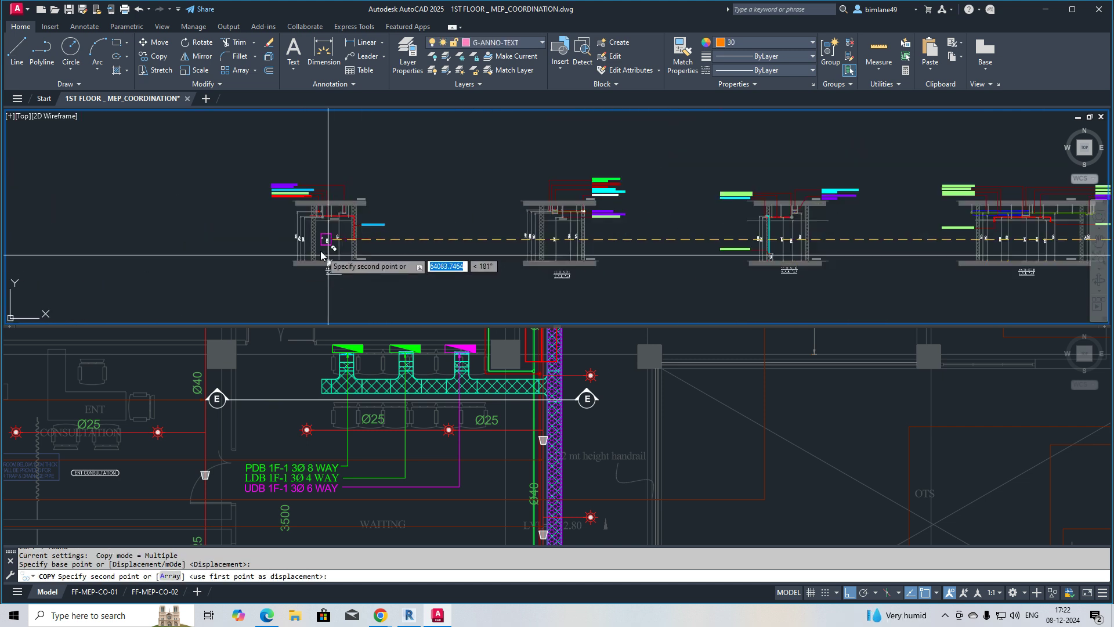
{"action": "scroll", "coordinate": [545, 250], "scroll_direction": "down", "scroll_amount": 12}
{"action": "scroll", "coordinate": [363, 251], "scroll_direction": "up", "scroll_amount": 10}
{"action": "scroll", "coordinate": [346, 236], "scroll_direction": "up", "scroll_amount": 2}
{"action": "left_click", "coordinate": [367, 222]}
{"action": "key", "text": "Escape"}
Draw a vertical construction line through the middle of the first distribution board (PDB) in the plan
{"action": "left_click", "coordinate": [367, 358]}
{"action": "scroll", "coordinate": [353, 350], "scroll_direction": "up", "scroll_amount": 6}
{"action": "middle_click_drag", "start_coordinate": [353, 350], "coordinate": [356, 412]}
{"action": "type", "text": "xl"}
{"action": "key", "text": "Return"}
{"action": "left_click", "coordinate": [332, 398]}
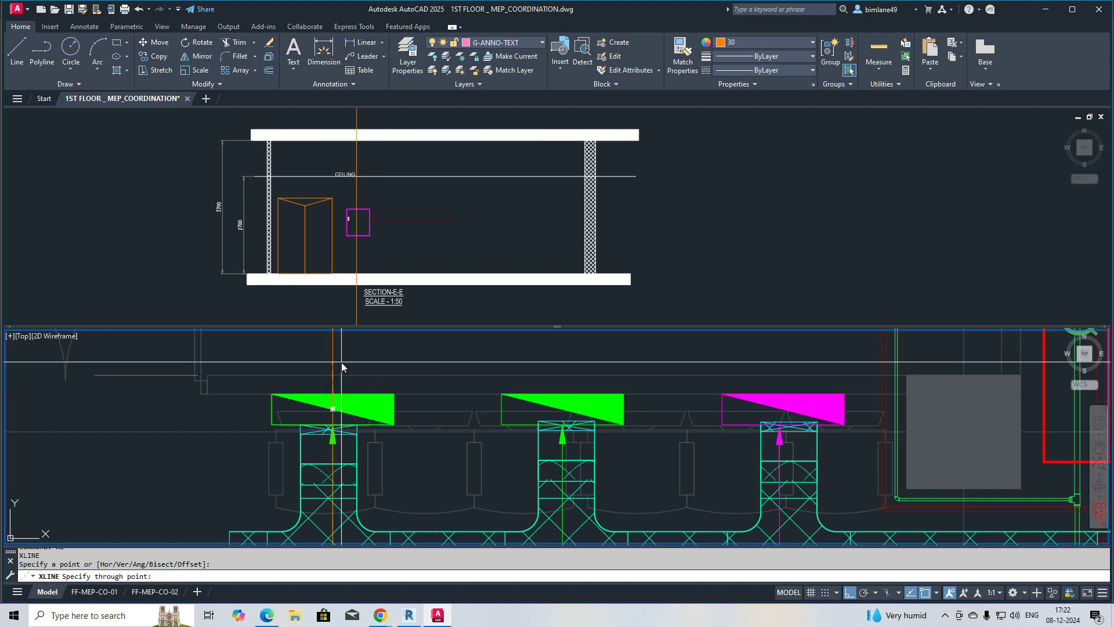
Move the copied distribution board so the midpoint of its bottom edge sits on the projected vertical construction line
{"action": "left_click", "coordinate": [351, 201]}
{"action": "scroll", "coordinate": [351, 203], "scroll_direction": "up", "scroll_amount": 5}
{"action": "type", "text": "m"}
{"action": "key", "text": "Return"}
{"action": "left_click", "coordinate": [319, 203]}
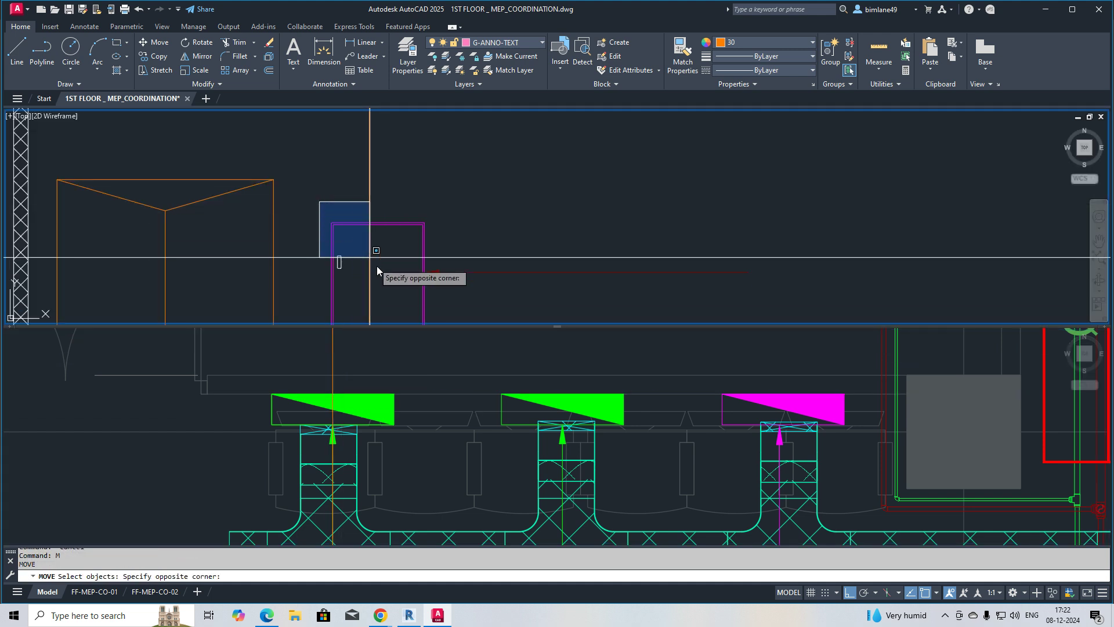
{"action": "middle_click_drag", "start_coordinate": [380, 271], "coordinate": [390, 153]}
{"action": "left_click", "coordinate": [398, 161]}
{"action": "left_click", "coordinate": [388, 211]}
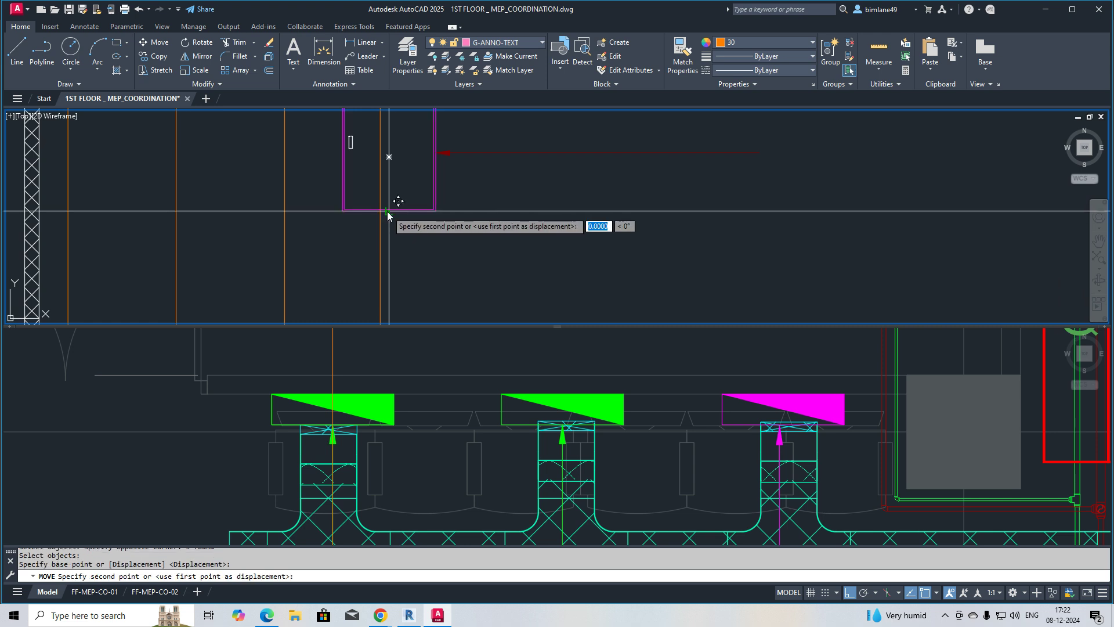
{"action": "left_click", "coordinate": [380, 211]}
Try to erase the red leader copied along with the distribution board
{"action": "scroll", "coordinate": [422, 229], "scroll_direction": "down", "scroll_amount": 2}
{"action": "type", "text": "e"}
{"action": "left_click", "coordinate": [510, 212]}
{"action": "left_click", "coordinate": [486, 174]}
{"action": "key", "text": "space"}
{"action": "scroll", "coordinate": [485, 194], "scroll_direction": "down", "scroll_amount": 4}
{"action": "middle_click_drag", "start_coordinate": [492, 237], "coordinate": [374, 220]}
{"action": "left_click", "coordinate": [517, 441]}
{"action": "key", "text": "ctrl+z"}
{"action": "key", "text": "ctrl+z"}
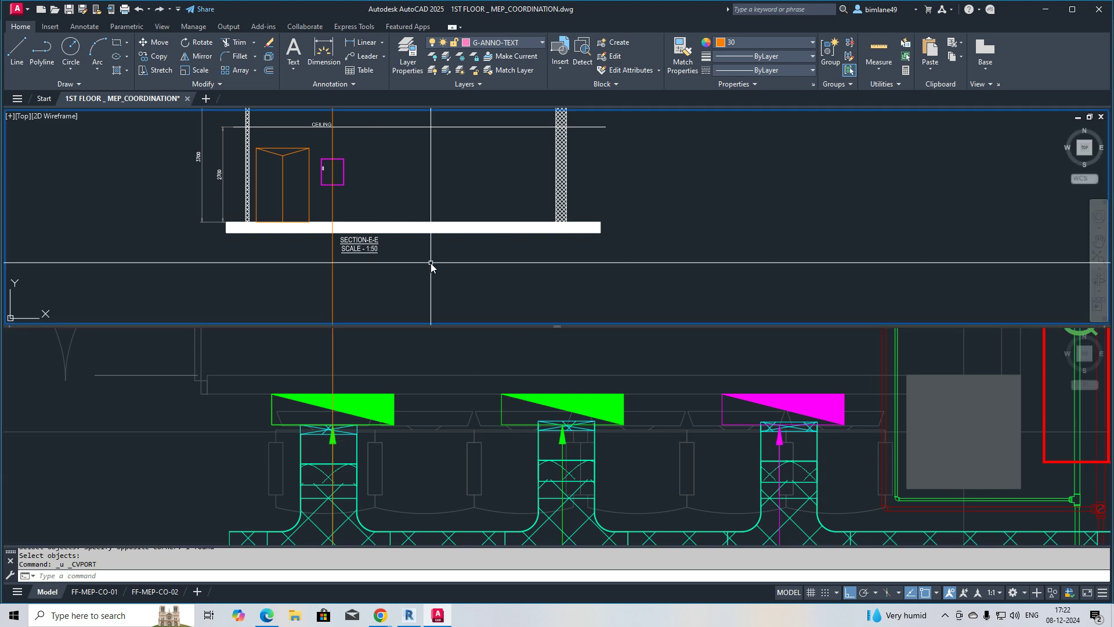
Move the red leader away from the distribution board, clear of the section beyond its right-hand wall
{"action": "left_click", "coordinate": [491, 199]}
{"action": "left_click", "coordinate": [481, 173]}
{"action": "scroll", "coordinate": [467, 221], "scroll_direction": "down", "scroll_amount": 6}
{"action": "type", "text": "m"}
{"action": "left_click", "coordinate": [467, 222]}
{"action": "key", "text": "Escape"}
Draw a horizontal construction line along the top of section E-E's lower slab
{"action": "middle_click_drag", "start_coordinate": [497, 281], "coordinate": [410, 273]}
{"action": "left_click", "coordinate": [517, 427]}
{"action": "middle_click_drag", "start_coordinate": [550, 422], "coordinate": [367, 386]}
{"action": "scroll", "coordinate": [373, 388], "scroll_direction": "down", "scroll_amount": 1}
{"action": "left_click", "coordinate": [389, 219]}
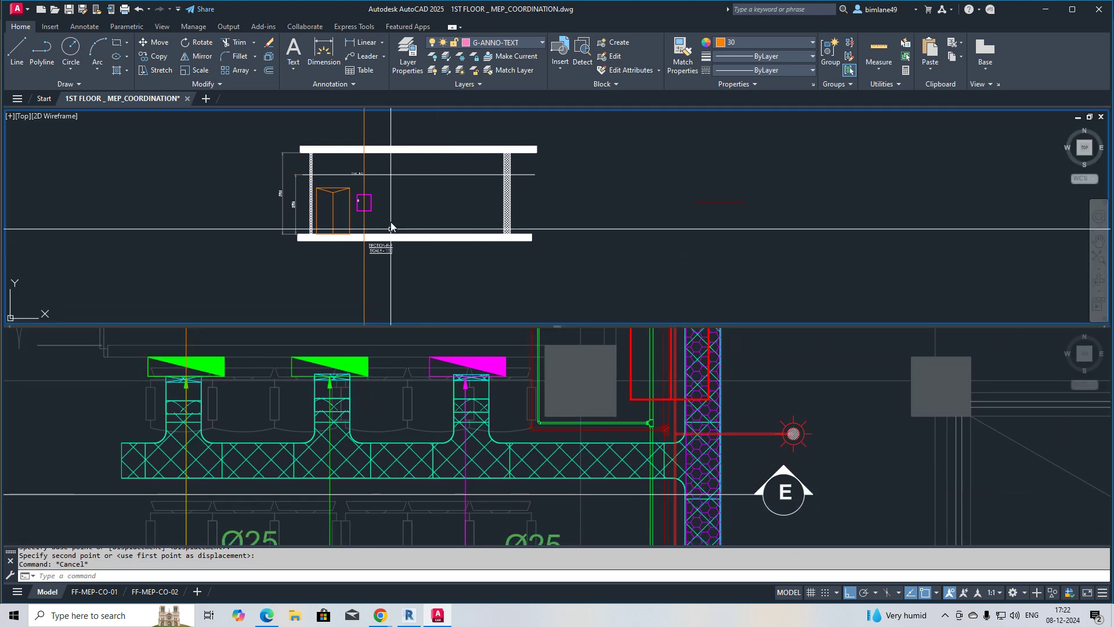
{"action": "scroll", "coordinate": [389, 219], "scroll_direction": "up", "scroll_amount": 4}
{"action": "key", "text": "Escape"}
{"action": "left_click", "coordinate": [371, 223]}
{"action": "type", "text": "XL"}
{"action": "key", "text": "space"}
{"action": "left_click", "coordinate": [352, 259]}
{"action": "left_click", "coordinate": [495, 239]}
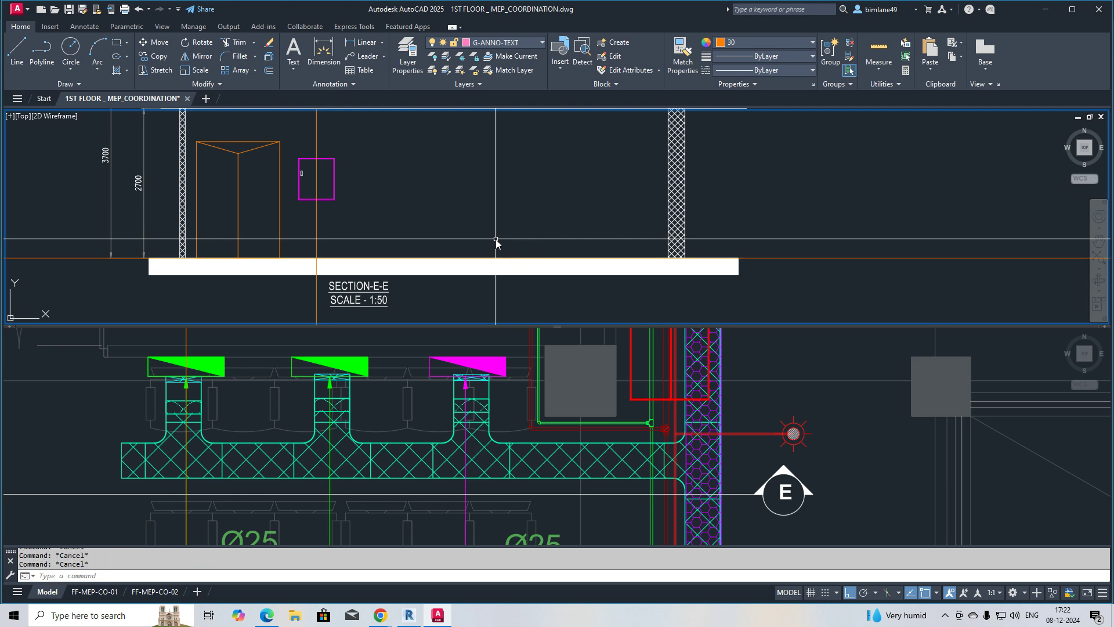
Offset the floor-level construction line upward by 1800 to check the mounting height of the distribution board
{"action": "type", "text": "O"}
{"action": "key", "text": "Return"}
{"action": "type", "text": "1800"}
{"action": "key", "text": "Return"}
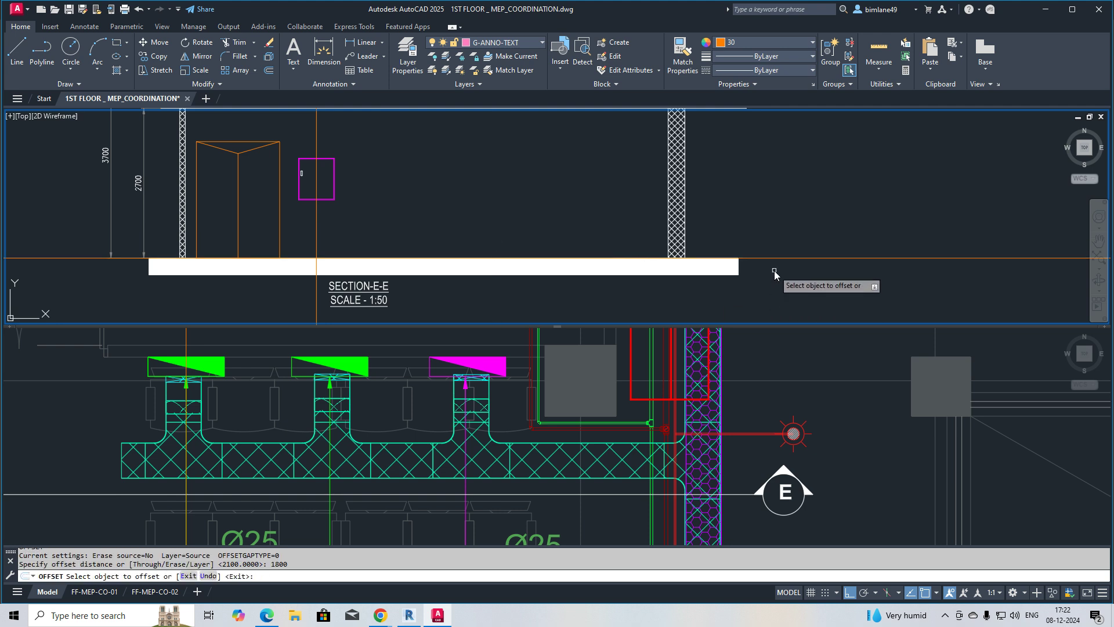
{"action": "left_click", "coordinate": [775, 259]}
{"action": "left_click", "coordinate": [561, 225]}
{"action": "key", "text": "Escape"}
Erase the construction line offset 1800 above the floor
{"action": "type", "text": "E"}
{"action": "key", "text": "space"}
{"action": "left_click", "coordinate": [395, 186]}
{"action": "left_click", "coordinate": [374, 141]}
{"action": "key", "text": "Escape"}
Draw a vertical construction line through the middle of the second plan board (LDB) and erase the one through the first board
{"action": "left_click", "coordinate": [355, 439]}
{"action": "type", "text": "XL"}
{"action": "key", "text": "Return"}
{"action": "left_click", "coordinate": [336, 343]}
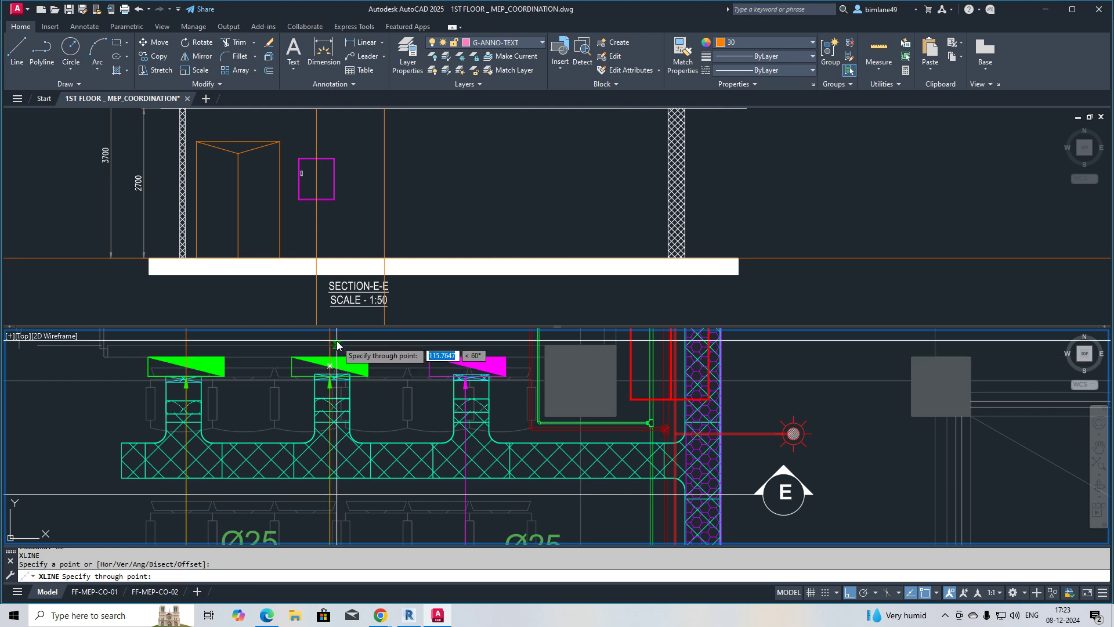
{"action": "scroll", "coordinate": [336, 336], "scroll_direction": "up", "scroll_amount": 3}
{"action": "key", "text": "Escape"}
{"action": "left_click", "coordinate": [334, 225]}
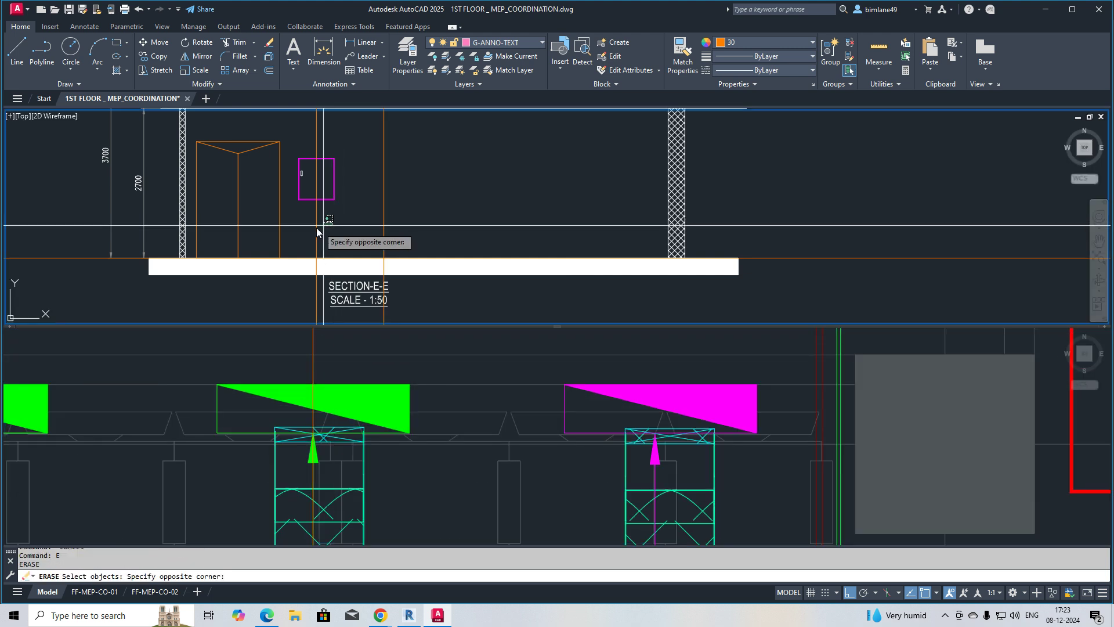
Draw a vertical construction line through the middle of the third distribution board (UDB) in the plan
{"action": "left_click", "coordinate": [589, 407]}
{"action": "type", "text": "XL"}
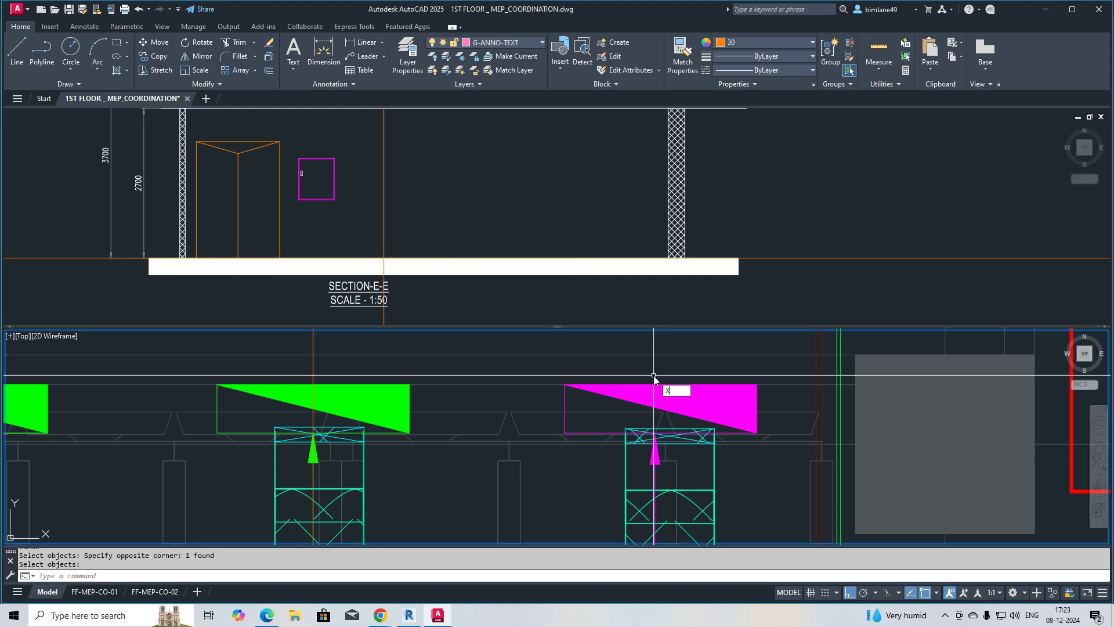
{"action": "key", "text": "Return"}
{"action": "left_click", "coordinate": [660, 387]}
{"action": "left_click", "coordinate": [667, 361]}
{"action": "key", "text": "Escape"}
{"action": "key", "text": "Escape"}
{"action": "key", "text": "Escape"}
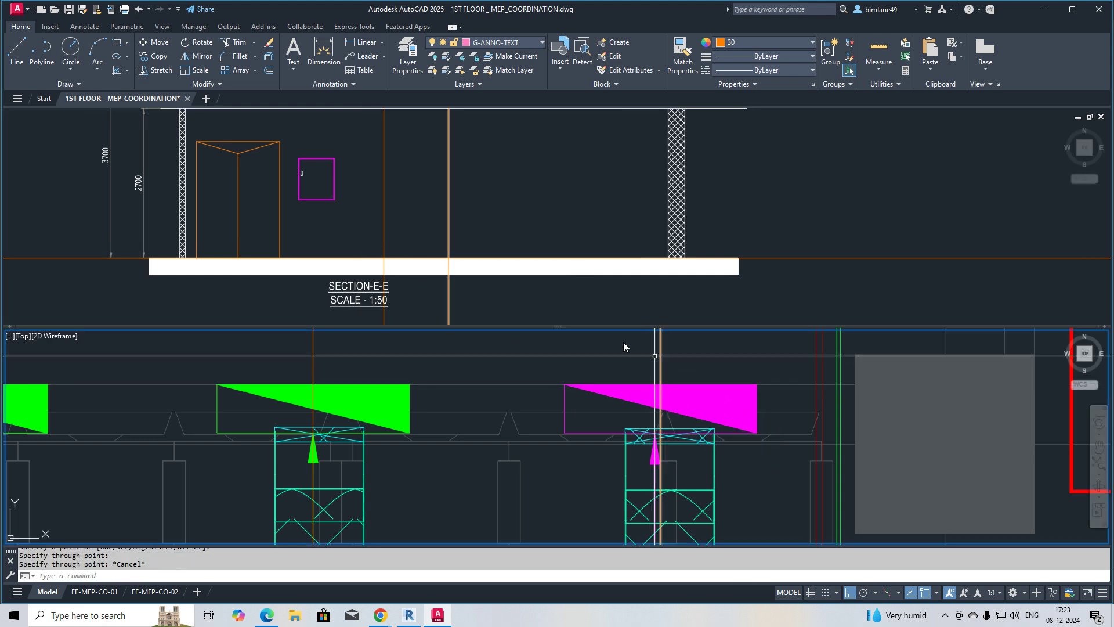
Copy the section's distribution board from its bottom midpoint onto the two projected vertical lines at the same height
{"action": "left_click", "coordinate": [390, 193]}
{"action": "type", "text": "co"}
{"action": "key", "text": "Return"}
{"action": "left_click", "coordinate": [347, 157]}
{"action": "left_click", "coordinate": [294, 221]}
{"action": "key", "text": "Return"}
{"action": "left_click", "coordinate": [320, 204]}
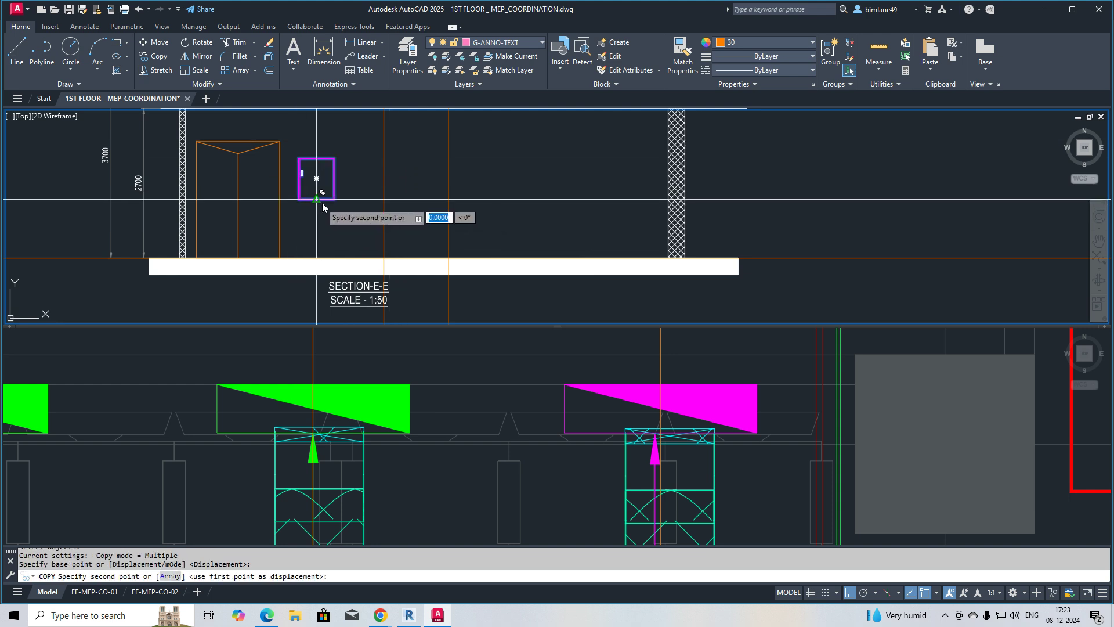
{"action": "left_click", "coordinate": [383, 199]}
{"action": "key", "text": "Escape"}
Erase the two vertical construction lines through the copied distribution boards
{"action": "type", "text": "e"}
{"action": "key", "text": "Return"}
{"action": "left_click", "coordinate": [485, 224]}
{"action": "left_click", "coordinate": [358, 237]}
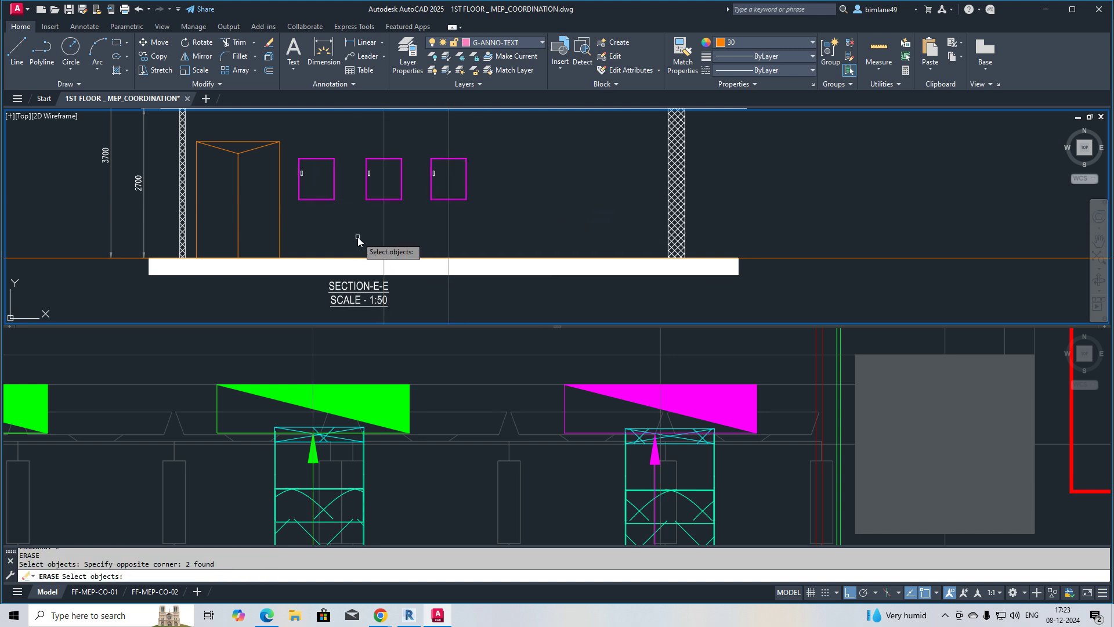
{"action": "key", "text": "Return"}
Add a vertical linear dimension from the floor slab to the top of the third distribution board in section E-E
{"action": "scroll", "coordinate": [398, 227], "scroll_direction": "down", "scroll_amount": 1}
{"action": "middle_click_drag", "start_coordinate": [431, 226], "coordinate": [424, 228]}
{"action": "type", "text": "dli"}
{"action": "key", "text": "Return"}
{"action": "scroll", "coordinate": [435, 197], "scroll_direction": "up", "scroll_amount": 3}
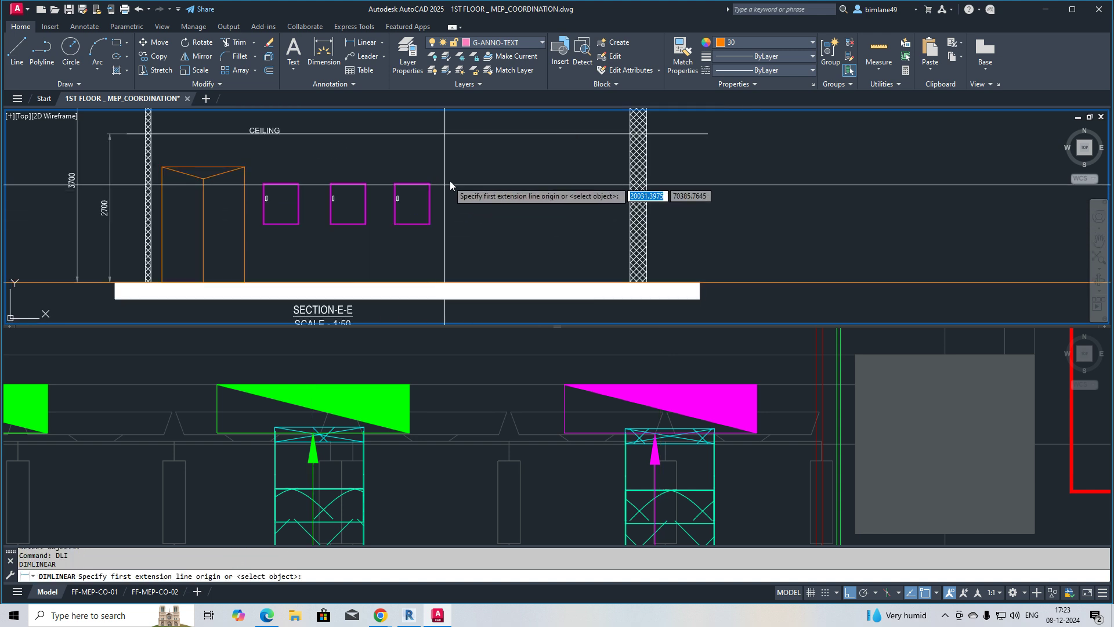
{"action": "left_click", "coordinate": [422, 183]}
{"action": "scroll", "coordinate": [437, 197], "scroll_direction": "down", "scroll_amount": 2}
{"action": "left_click", "coordinate": [439, 290]}
{"action": "left_click", "coordinate": [461, 268]}
{"action": "key", "text": "Escape"}
{"action": "middle_click_drag", "start_coordinate": [332, 235], "coordinate": [347, 227]}
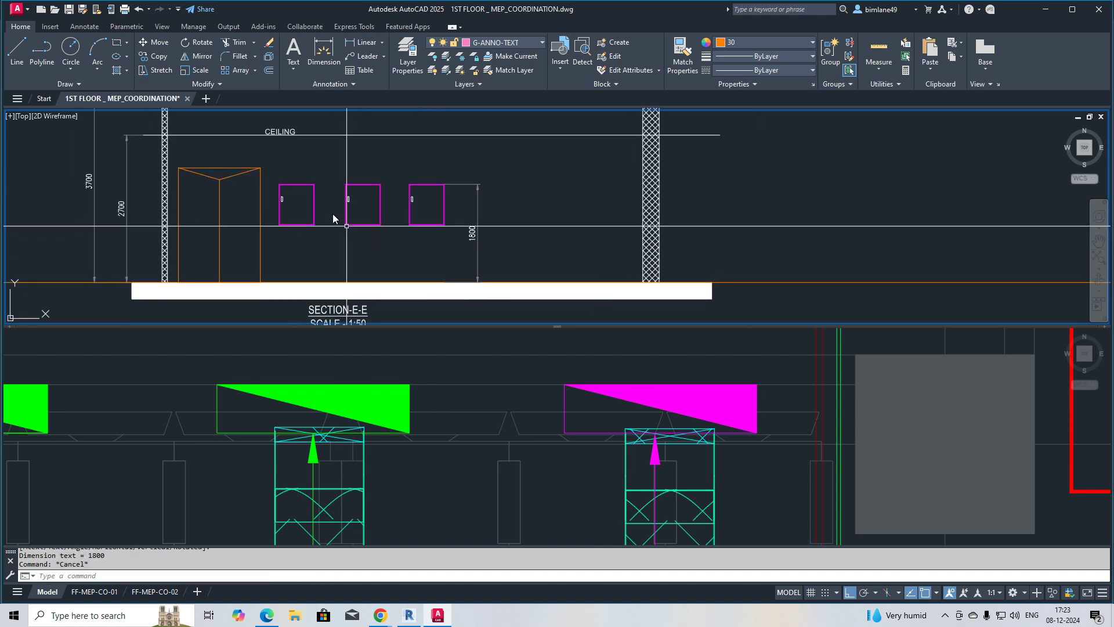
Dimension the width of the third distribution board just below it
{"action": "scroll", "coordinate": [310, 195], "scroll_direction": "up", "scroll_amount": 2}
{"action": "key", "text": "Return"}
{"action": "scroll", "coordinate": [387, 179], "scroll_direction": "down", "scroll_amount": 2}
{"action": "scroll", "coordinate": [558, 214], "scroll_direction": "up", "scroll_amount": 6}
{"action": "left_click", "coordinate": [486, 202]}
{"action": "left_click", "coordinate": [626, 201]}
{"action": "left_click", "coordinate": [627, 253]}
Dimension the height of the third distribution board along its left edge
{"action": "middle_click_drag", "start_coordinate": [491, 224], "coordinate": [515, 309]}
{"action": "key", "text": "Return"}
{"action": "left_click", "coordinate": [511, 285]}
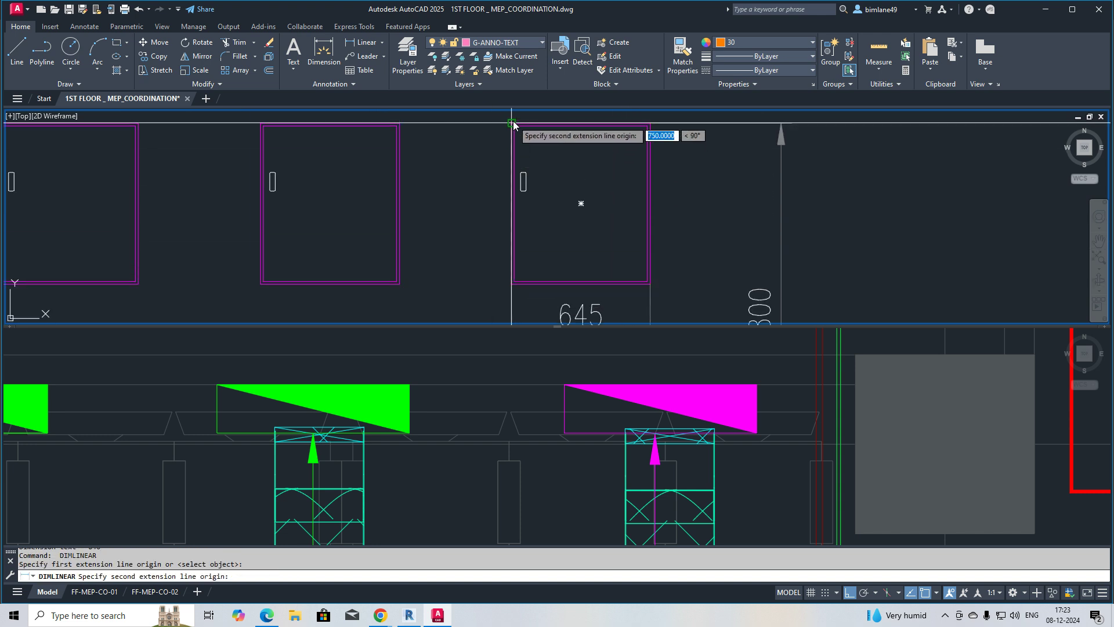
{"action": "left_click", "coordinate": [511, 124]}
{"action": "left_click", "coordinate": [494, 149]}
{"action": "scroll", "coordinate": [476, 240], "scroll_direction": "down", "scroll_amount": 8}
{"action": "middle_click_drag", "start_coordinate": [459, 264], "coordinate": [364, 234]}
{"action": "type", "text": "LE"}
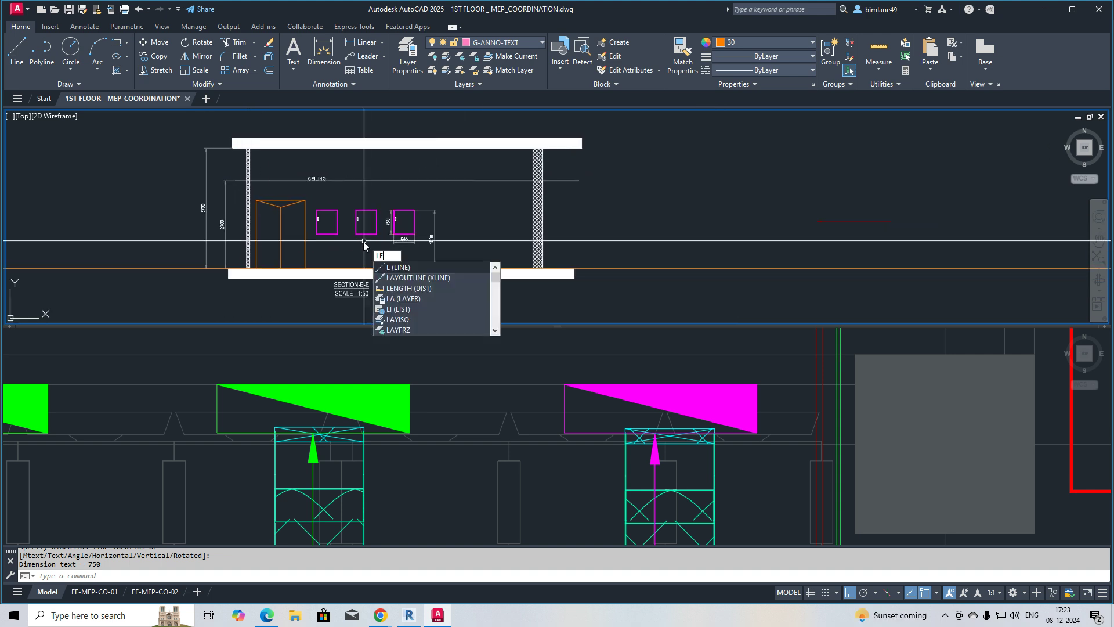
{"action": "key", "text": "Return"}
{"action": "left_click", "coordinate": [337, 234]}
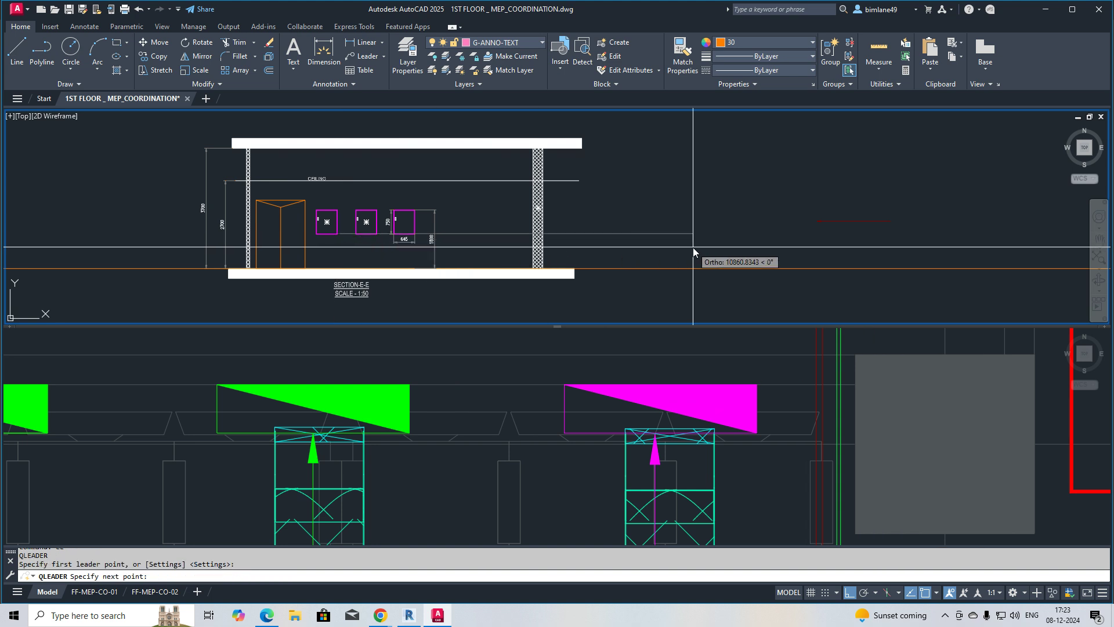
{"action": "scroll", "coordinate": [351, 252], "scroll_direction": "up", "scroll_amount": 2}
{"action": "key", "text": "Escape"}
{"action": "scroll", "coordinate": [338, 257], "scroll_direction": "up", "scroll_amount": 2}
Draw a quick leader from the first distribution board's bottom midpoint, straight down and then right, without text
{"action": "type", "text": "LE"}
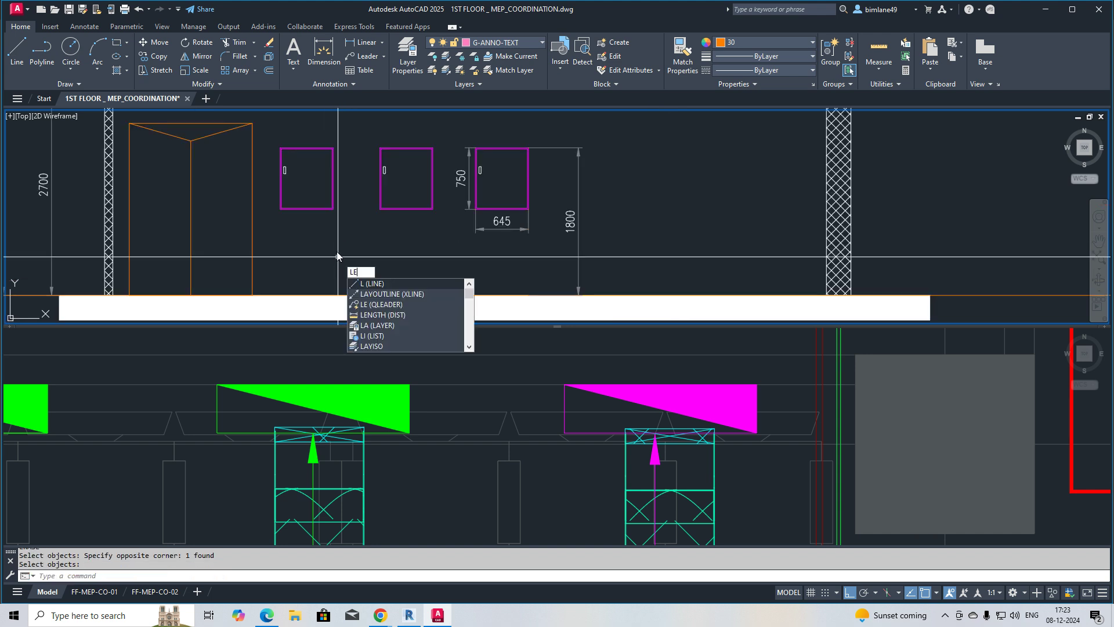
{"action": "key", "text": "Return"}
{"action": "left_click", "coordinate": [312, 214]}
{"action": "left_click", "coordinate": [349, 268]}
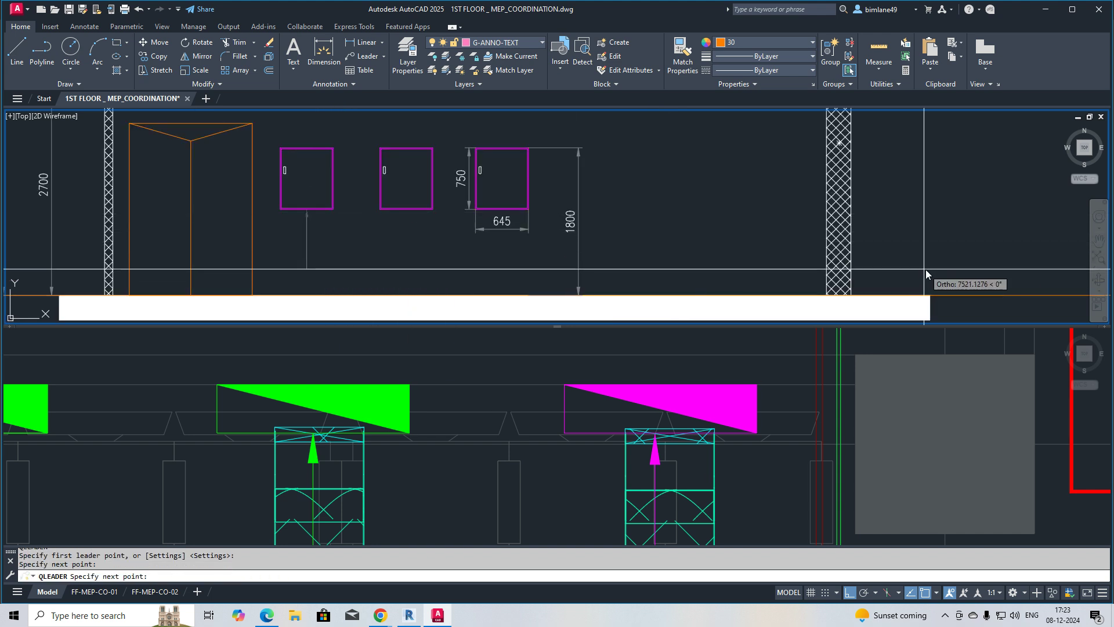
{"action": "left_click", "coordinate": [371, 268]}
{"action": "key", "text": "Escape"}
{"action": "key", "text": "Return"}
{"action": "left_click", "coordinate": [405, 210]}
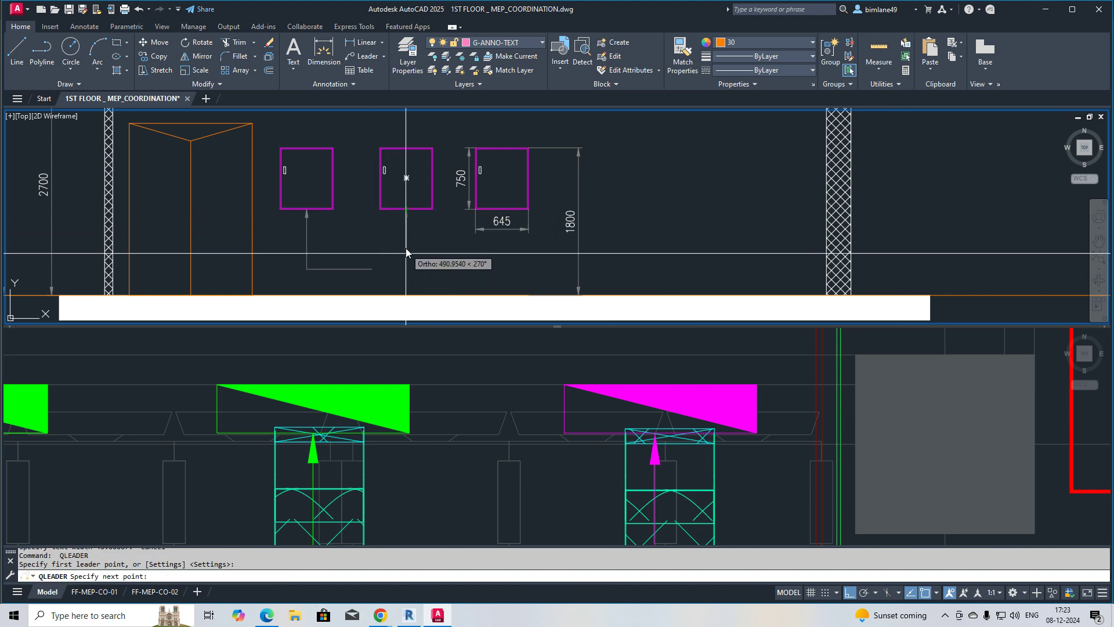
{"action": "key", "text": "Escape"}
{"action": "scroll", "coordinate": [408, 253], "scroll_direction": "down", "scroll_amount": 2}
{"action": "key", "text": "Escape"}
Copy the "UDB 1F-1 3Ø 6 WAY" label from the existing reference section into section E-E, between the height dimension and the right wall
{"action": "scroll", "coordinate": [491, 247], "scroll_direction": "down", "scroll_amount": 6}
{"action": "scroll", "coordinate": [1025, 251], "scroll_direction": "up", "scroll_amount": 7}
{"action": "left_click_drag", "start_coordinate": [938, 230], "coordinate": [925, 220]}
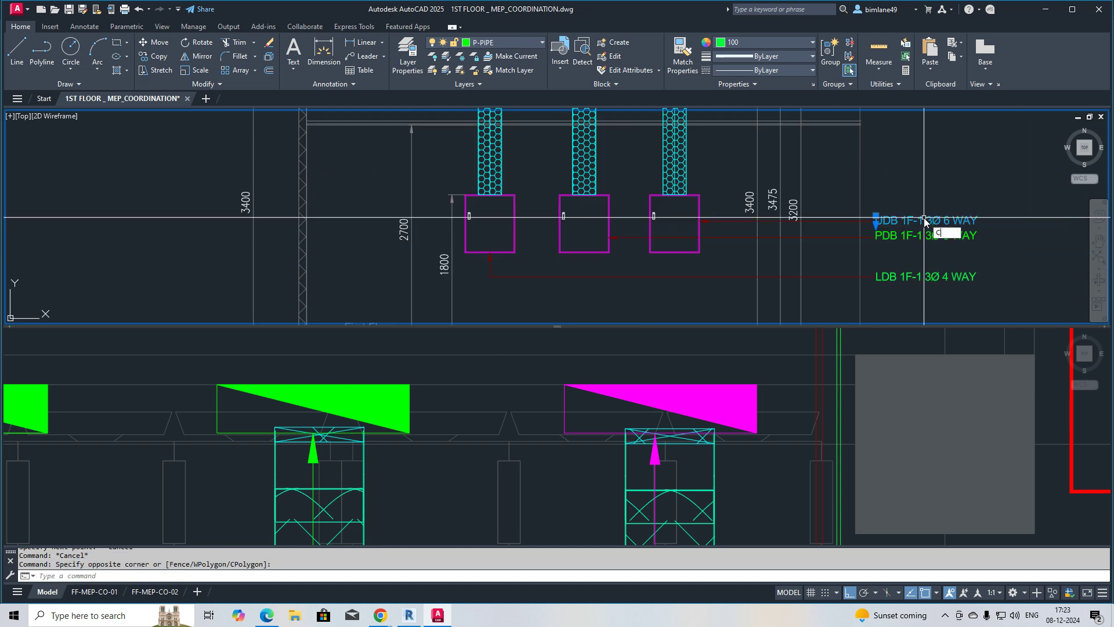
{"action": "left_click", "coordinate": [924, 222]}
{"action": "scroll", "coordinate": [833, 268], "scroll_direction": "down", "scroll_amount": 5}
{"action": "scroll", "coordinate": [402, 270], "scroll_direction": "up", "scroll_amount": 5}
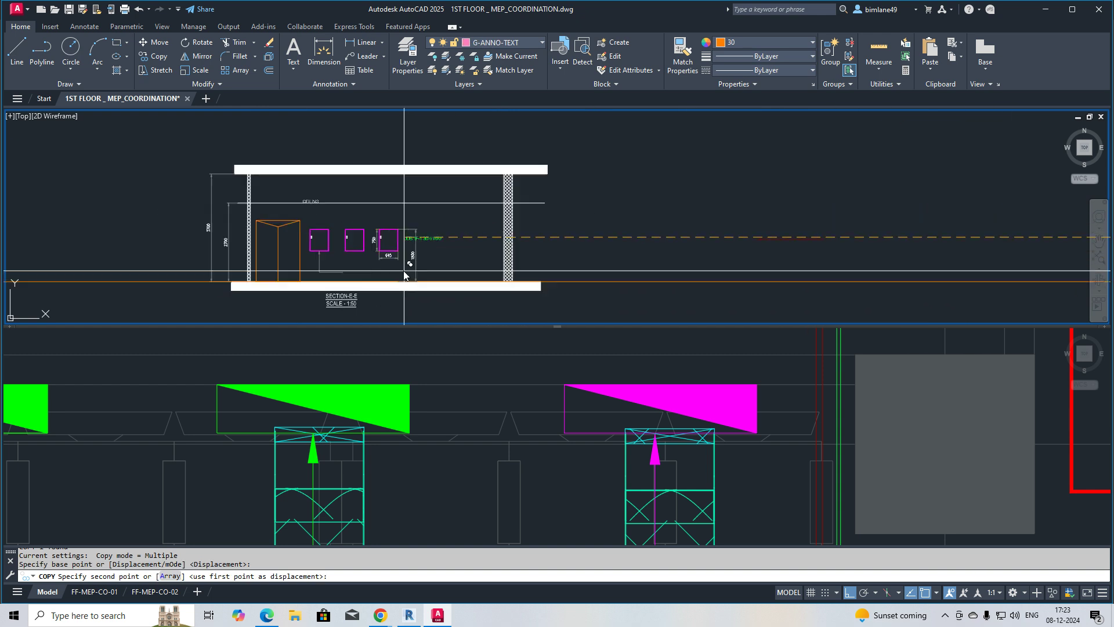
{"action": "scroll", "coordinate": [459, 273], "scroll_direction": "up", "scroll_amount": 2}
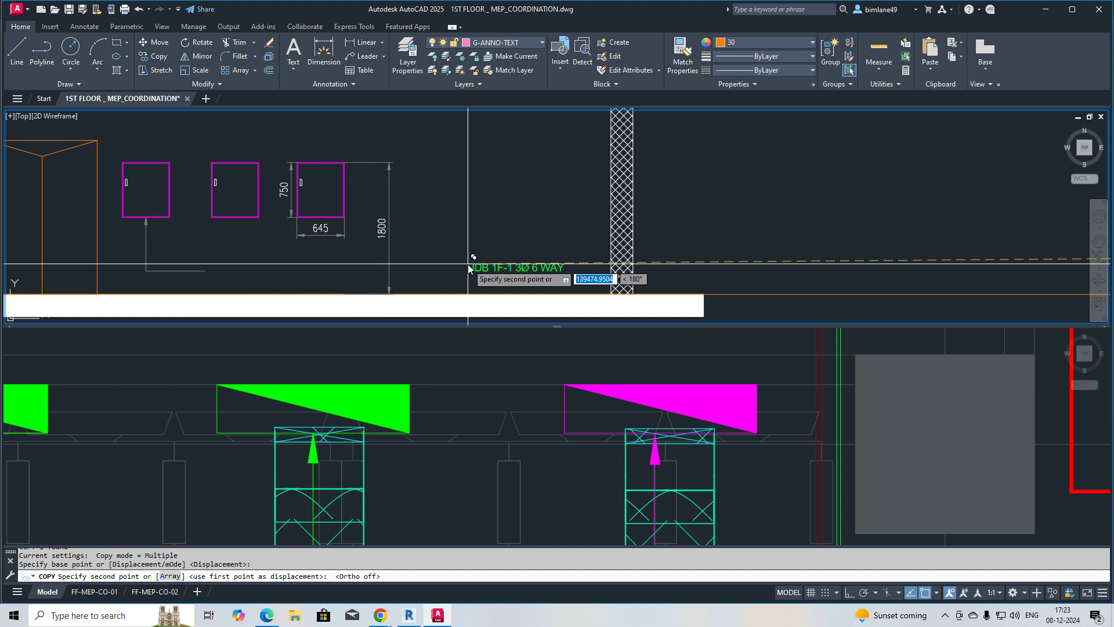
{"action": "key", "text": "F8"}
{"action": "left_click", "coordinate": [461, 263]}
{"action": "key", "text": "Escape"}
Stretch the horizontal end of the first board's leader to the copied UDB label
{"action": "type", "text": "s"}
{"action": "key", "text": "space"}
{"action": "left_click", "coordinate": [238, 261]}
{"action": "left_click", "coordinate": [194, 289]}
{"action": "key", "text": "space"}
{"action": "left_click", "coordinate": [200, 281]}
{"action": "key", "text": "F8"}
{"action": "left_click", "coordinate": [457, 280]}
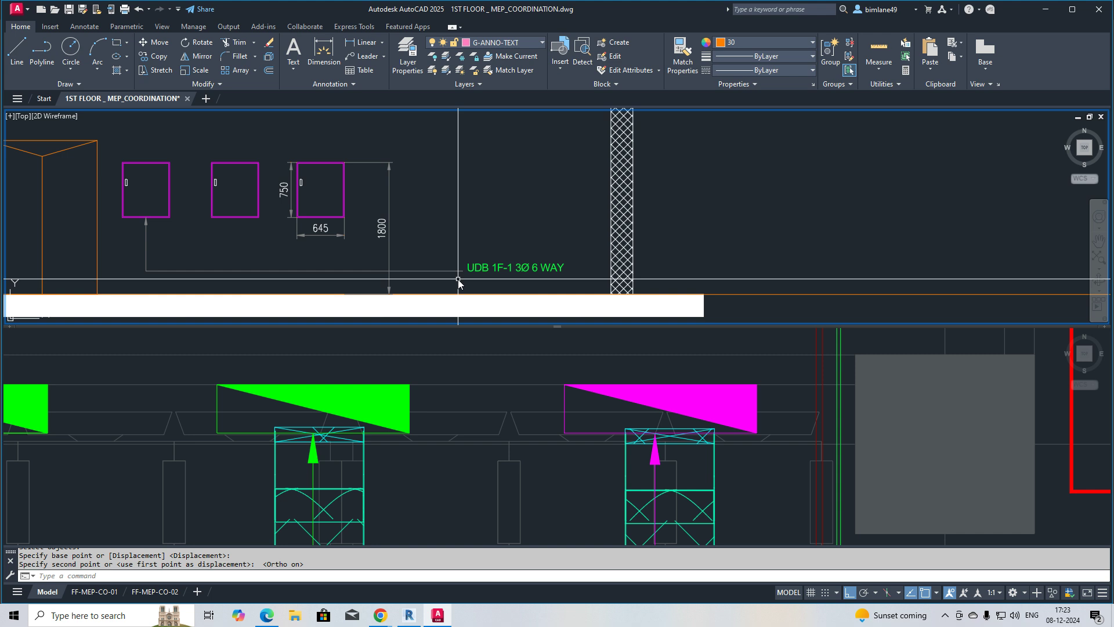
{"action": "key", "text": "Escape"}
Change the colour of the first distribution board in section E-E to Green, following the plan
{"action": "scroll", "coordinate": [483, 321], "scroll_direction": "down", "scroll_amount": 2}
{"action": "left_click", "coordinate": [485, 391]}
{"action": "scroll", "coordinate": [436, 412], "scroll_direction": "down", "scroll_amount": 4}
{"action": "middle_click_drag", "start_coordinate": [422, 416], "coordinate": [472, 378]}
{"action": "left_click", "coordinate": [337, 374]}
{"action": "key", "text": "Escape"}
{"action": "left_click", "coordinate": [281, 263]}
{"action": "key", "text": "Escape"}
{"action": "scroll", "coordinate": [298, 258], "scroll_direction": "up", "scroll_amount": 2}
{"action": "scroll", "coordinate": [296, 264], "scroll_direction": "up", "scroll_amount": 2}
{"action": "left_click_drag", "start_coordinate": [293, 266], "coordinate": [256, 224]}
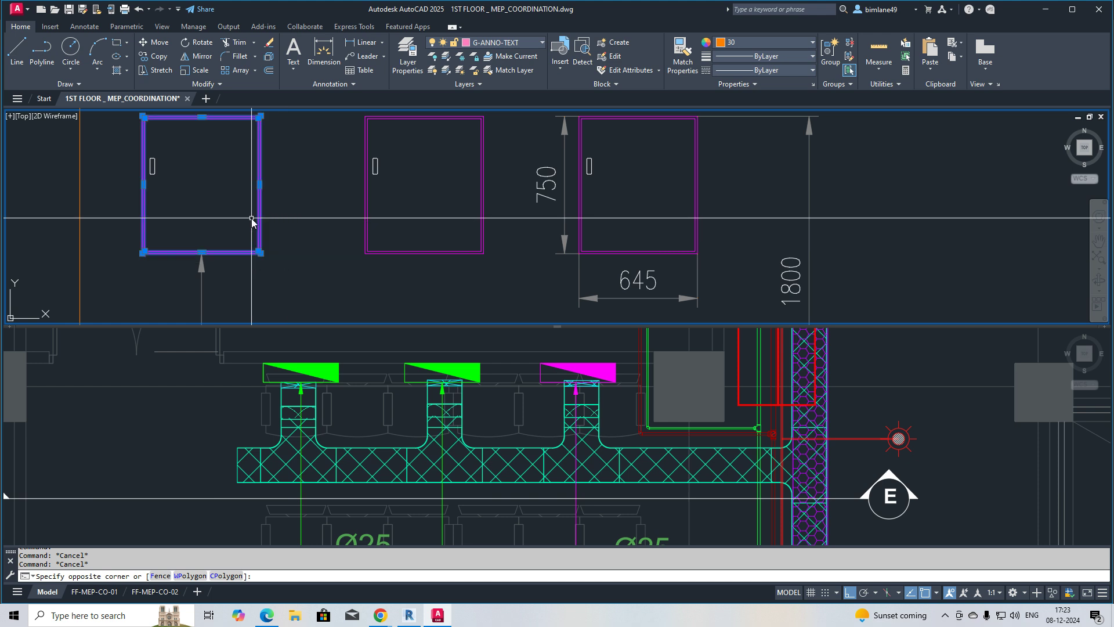
{"action": "left_click", "coordinate": [765, 47]}
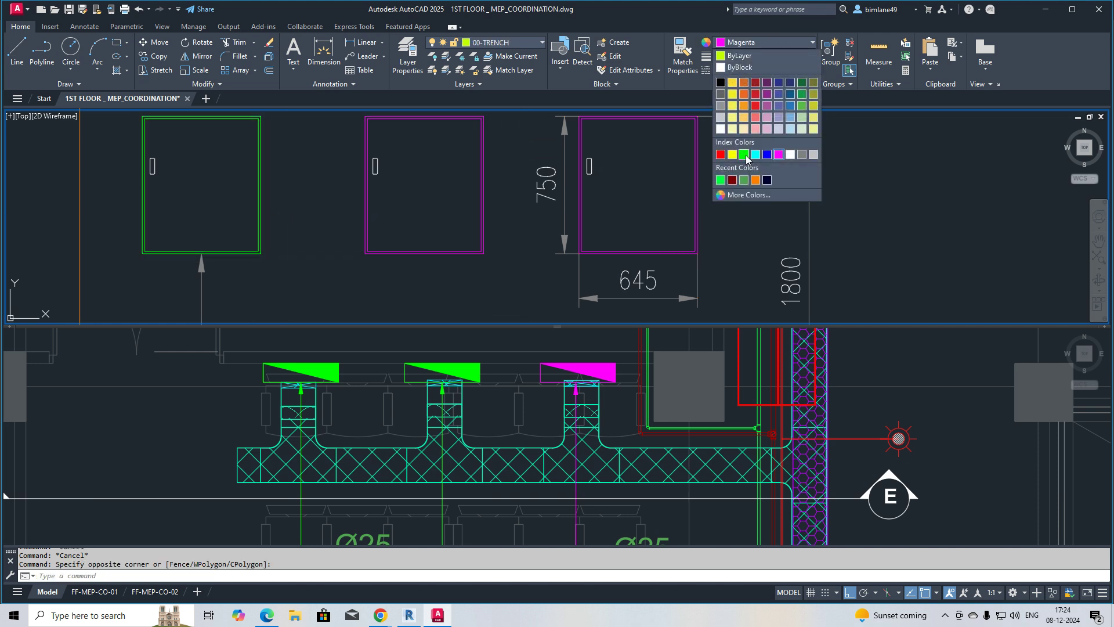
{"action": "left_click", "coordinate": [743, 155]}
{"action": "key", "text": "Escape"}
Change the colour of the second distribution board in section E-E to Green
{"action": "left_click", "coordinate": [504, 273]}
{"action": "left_click", "coordinate": [380, 228]}
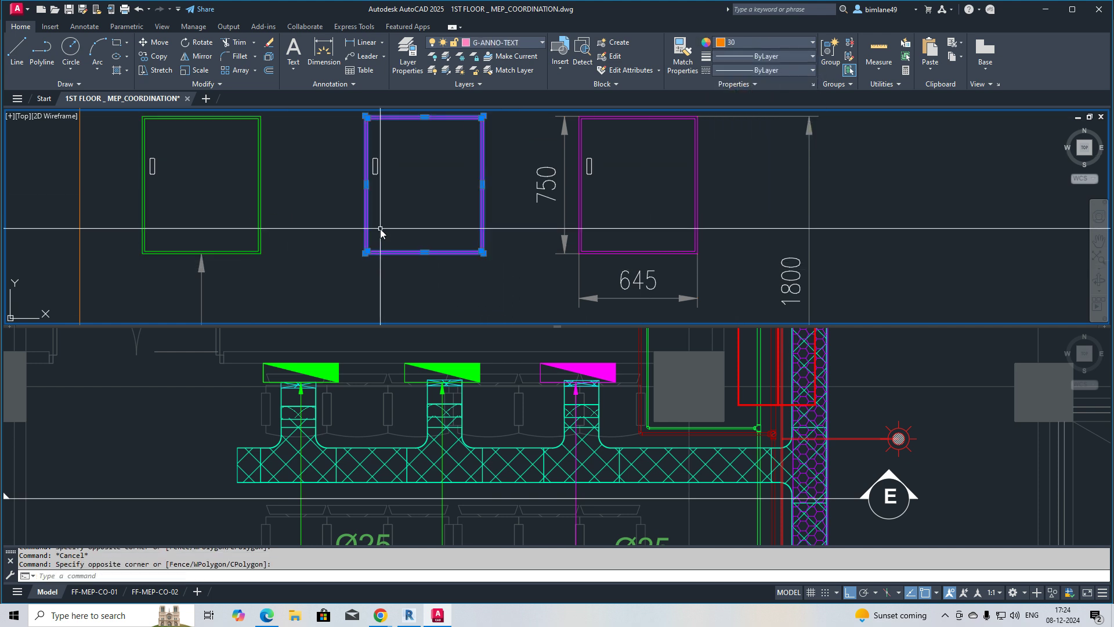
{"action": "left_click", "coordinate": [766, 46]}
{"action": "key", "text": "Escape"}
Match the properties of the first board's leader to the leader in the existing reference section
{"action": "scroll", "coordinate": [371, 255], "scroll_direction": "down", "scroll_amount": 5}
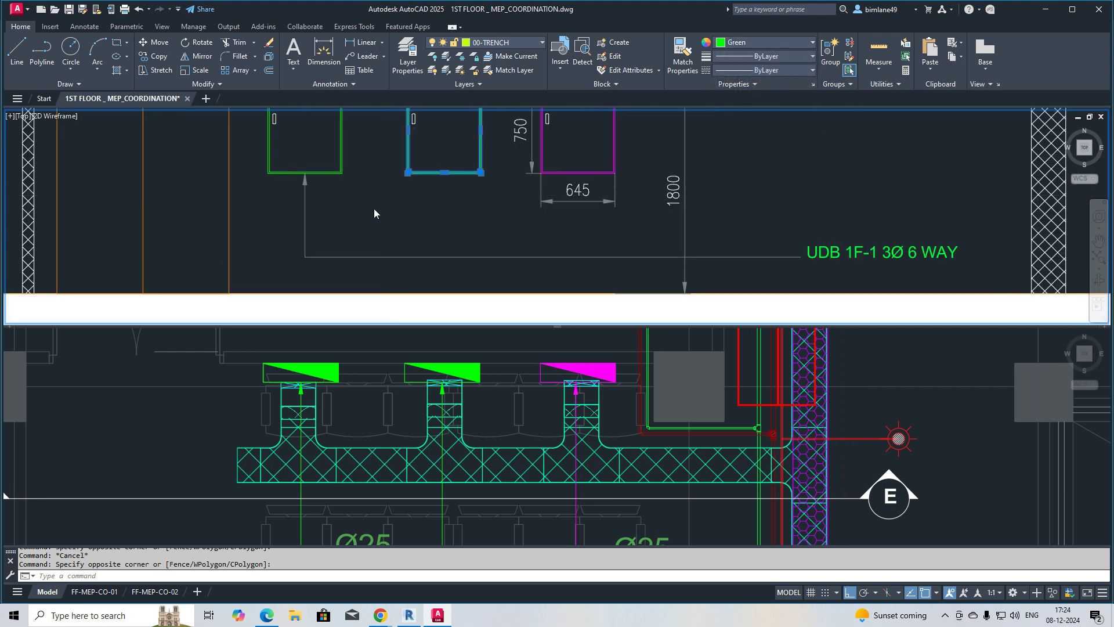
{"action": "type", "text": "MA"}
{"action": "key", "text": "Return"}
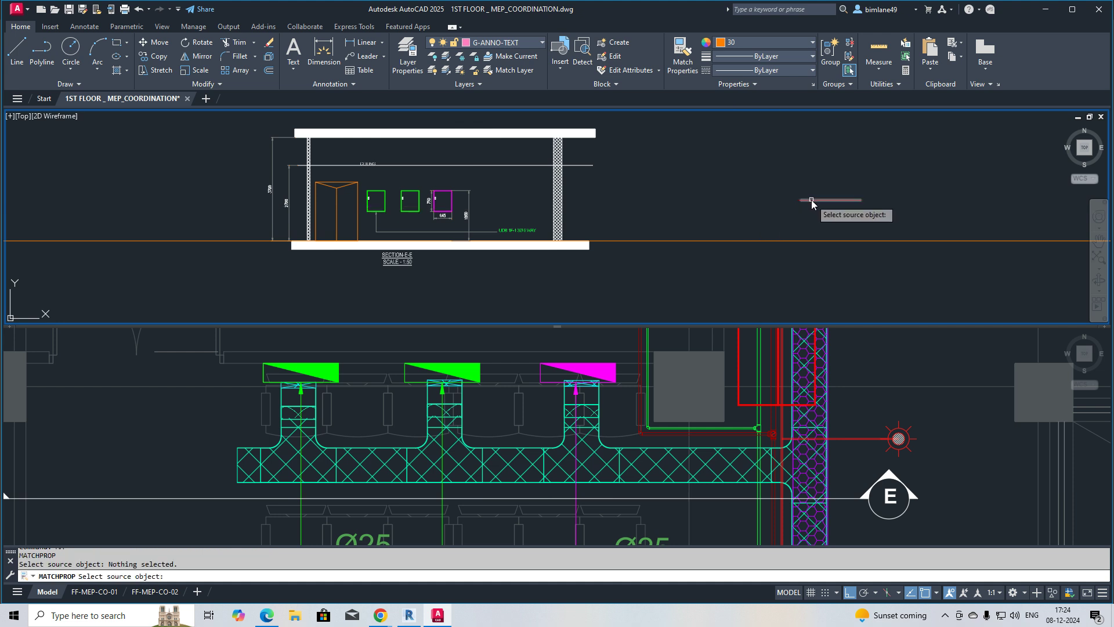
{"action": "left_click", "coordinate": [811, 200]}
{"action": "scroll", "coordinate": [519, 220], "scroll_direction": "up", "scroll_amount": 2}
{"action": "left_click", "coordinate": [443, 242]}
{"action": "left_click", "coordinate": [436, 256]}
{"action": "key", "text": "Escape"}
Move the UDB label slightly down to line up with the end of the leader
{"action": "left_click", "coordinate": [492, 248]}
{"action": "scroll", "coordinate": [492, 221], "scroll_direction": "up", "scroll_amount": 1}
{"action": "type", "text": "m"}
{"action": "key", "text": "Return"}
{"action": "left_click", "coordinate": [500, 207]}
{"action": "left_click", "coordinate": [500, 212]}
Make a nested copy of the "PDB 1F-1 3Ø 8 WAY" label from the referenced plan
{"action": "scroll", "coordinate": [485, 174], "scroll_direction": "down", "scroll_amount": 2}
{"action": "left_click", "coordinate": [414, 400]}
{"action": "scroll", "coordinate": [445, 372], "scroll_direction": "down", "scroll_amount": 3}
{"action": "scroll", "coordinate": [406, 402], "scroll_direction": "up", "scroll_amount": 5}
{"action": "left_click", "coordinate": [485, 219]}
{"action": "scroll", "coordinate": [485, 218], "scroll_direction": "up", "scroll_amount": 5}
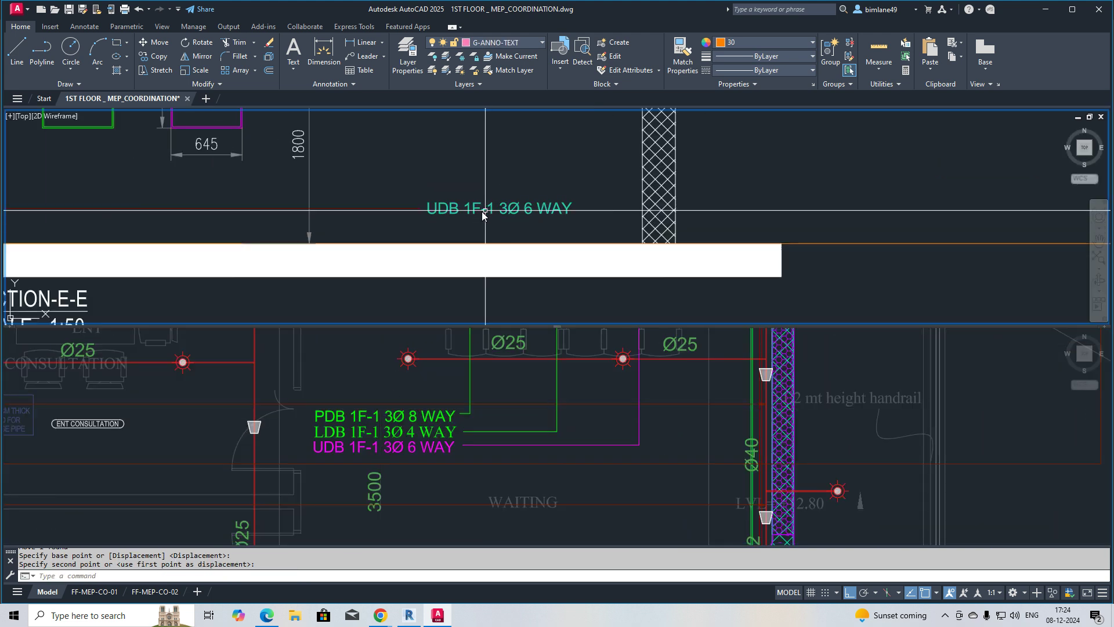
{"action": "left_click", "coordinate": [381, 409]}
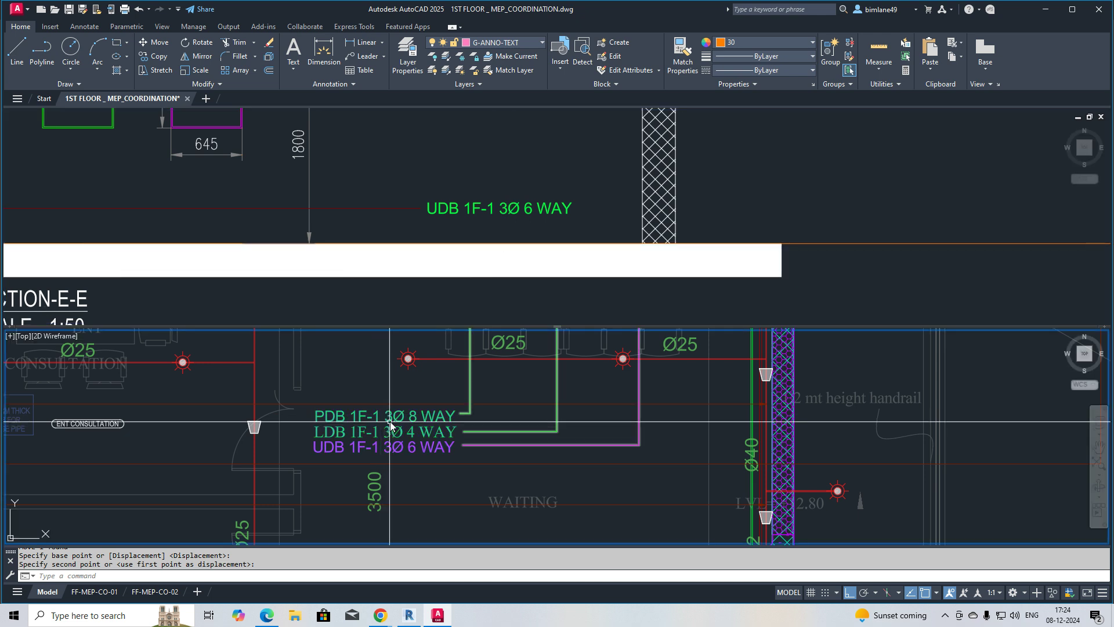
{"action": "type", "text": "copy"}
{"action": "key", "text": "Return"}
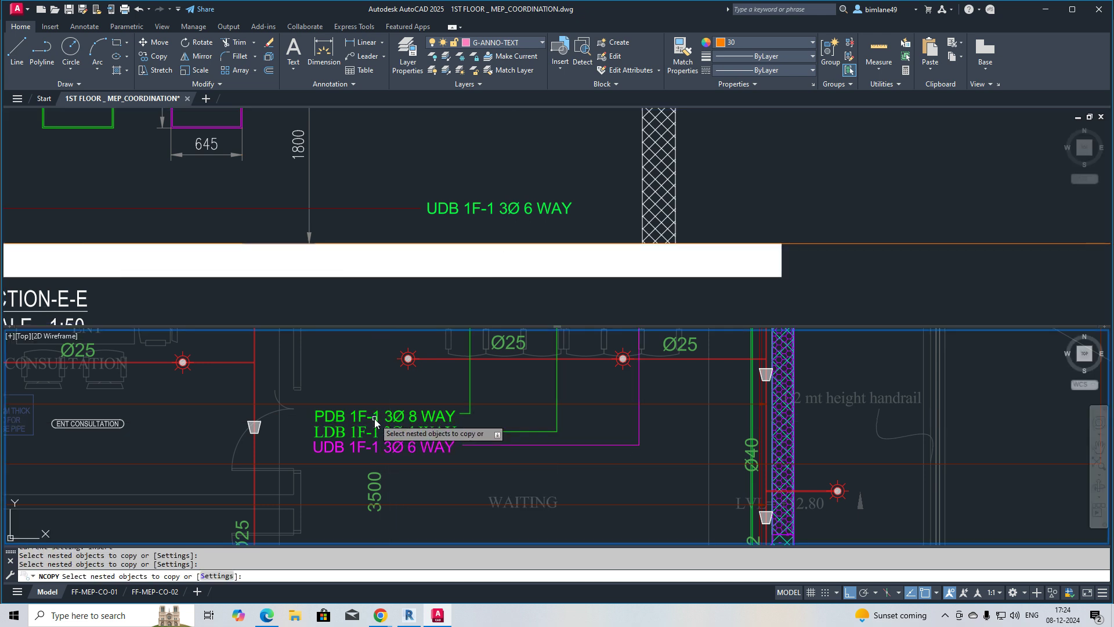
{"action": "key", "text": "Escape"}
Move the copied "PDB 1F-1 3Ø 8 WAY" label from the plan into section E-E, just above the UDB label
{"action": "left_click", "coordinate": [362, 419]}
{"action": "type", "text": "m"}
{"action": "key", "text": "Return"}
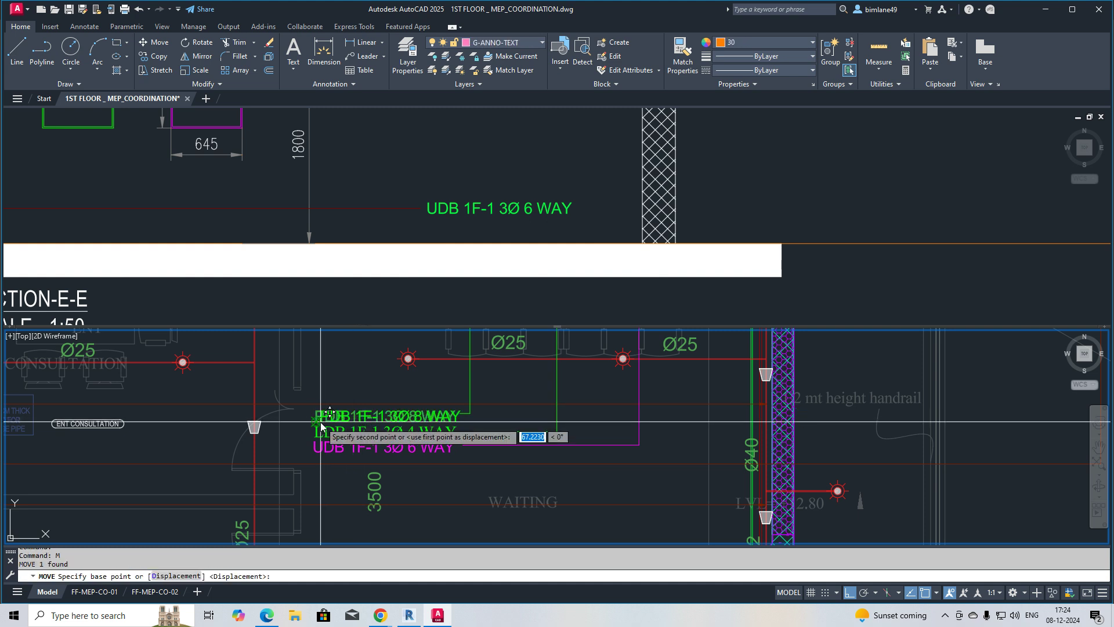
{"action": "left_click", "coordinate": [319, 422]}
{"action": "left_click", "coordinate": [390, 232]}
{"action": "key", "text": "F8"}
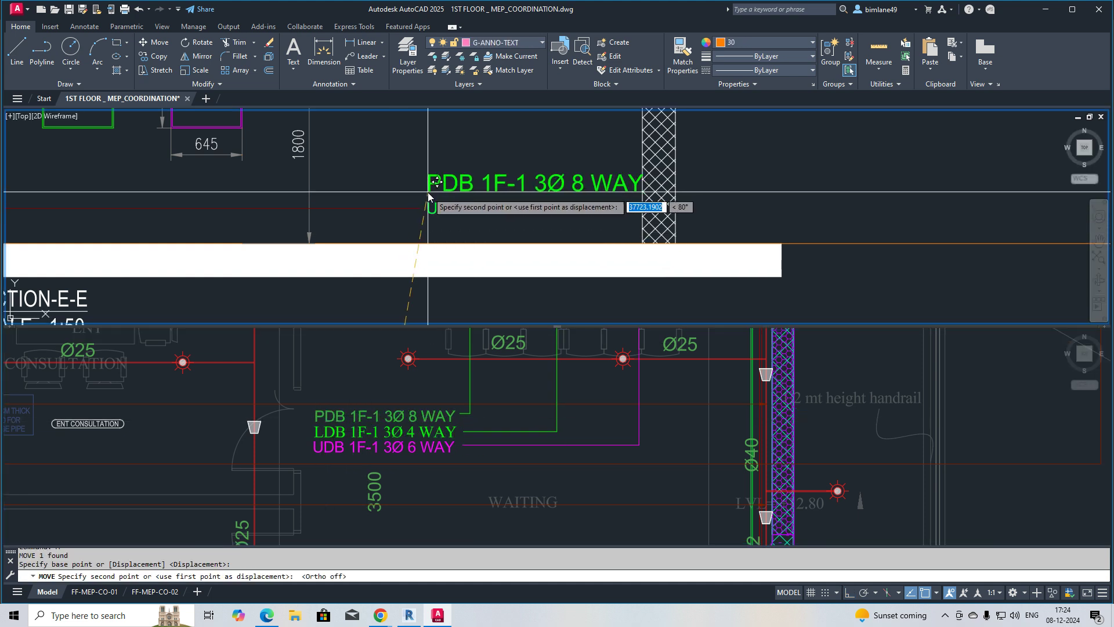
{"action": "left_click", "coordinate": [439, 206]}
{"action": "key", "text": "Escape"}
Match the PDB label's text properties to those of the UDB label below it
{"action": "type", "text": "ma"}
{"action": "left_click", "coordinate": [458, 211]}
{"action": "left_click", "coordinate": [467, 188]}
{"action": "key", "text": "space"}
Erase the UDB label and move the PDB label down into its place at the end of the leader
{"action": "type", "text": "e"}
{"action": "left_click", "coordinate": [466, 210]}
{"action": "key", "text": "space"}
{"action": "key", "text": "Return"}
{"action": "left_click", "coordinate": [449, 200]}
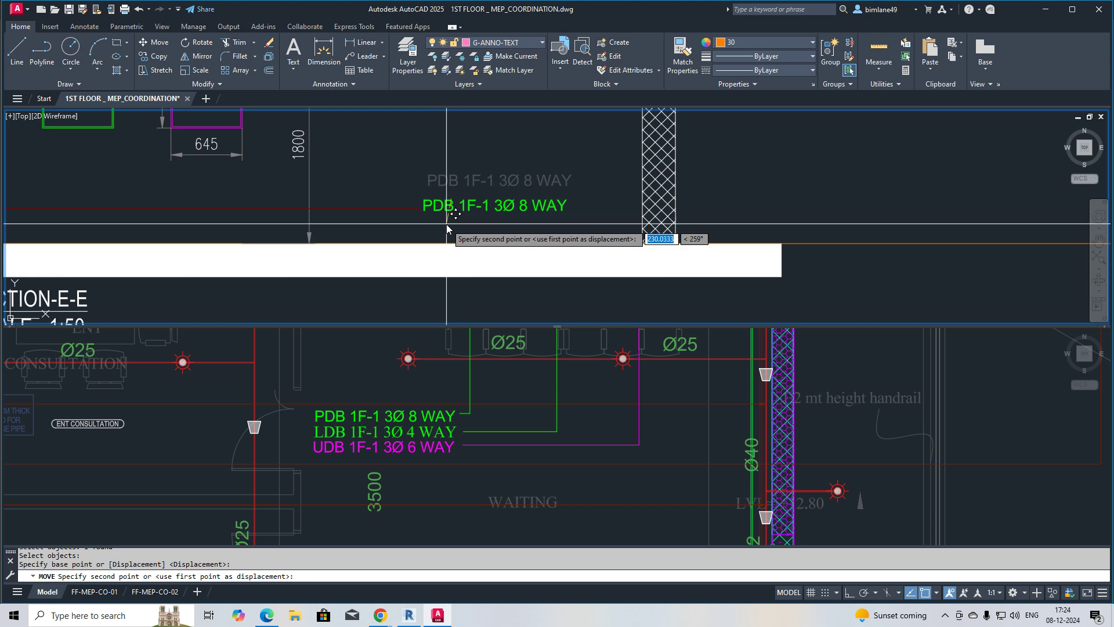
{"action": "left_click", "coordinate": [449, 227]}
Nested-copy the "LDB 1F-1 3Ø 4 WAY" label from the plan into section E-E, above the PDB label
{"action": "left_click", "coordinate": [346, 431]}
{"action": "key", "text": "Escape"}
{"action": "key", "text": "Escape"}
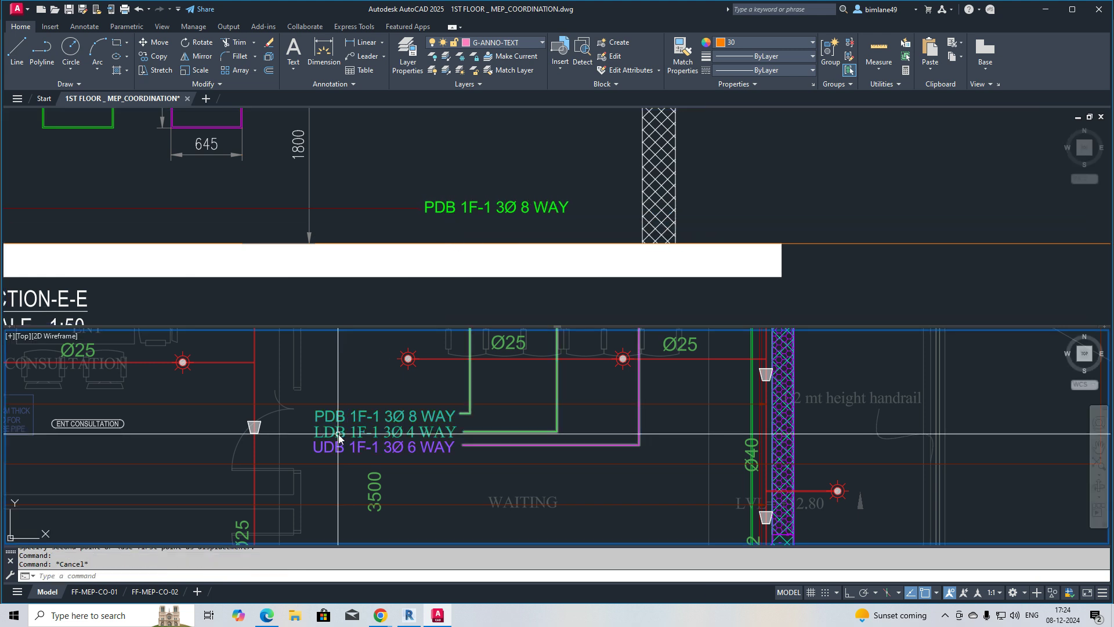
{"action": "type", "text": "NC"}
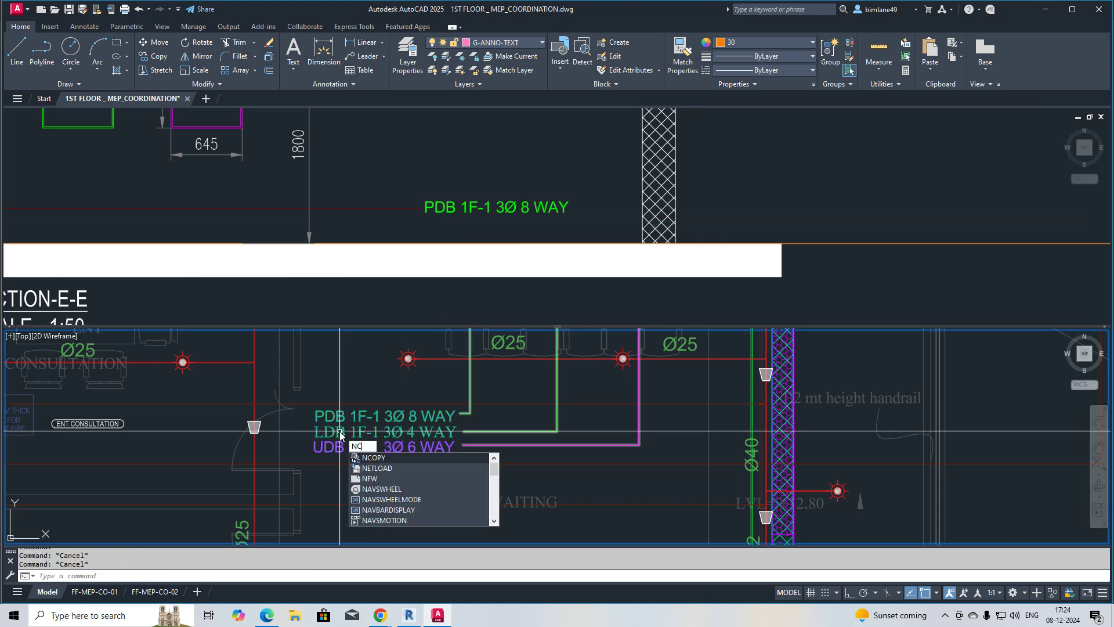
{"action": "left_click", "coordinate": [340, 430]}
{"action": "right_click", "coordinate": [348, 429]}
{"action": "left_click", "coordinate": [364, 437]}
{"action": "left_click", "coordinate": [428, 189]}
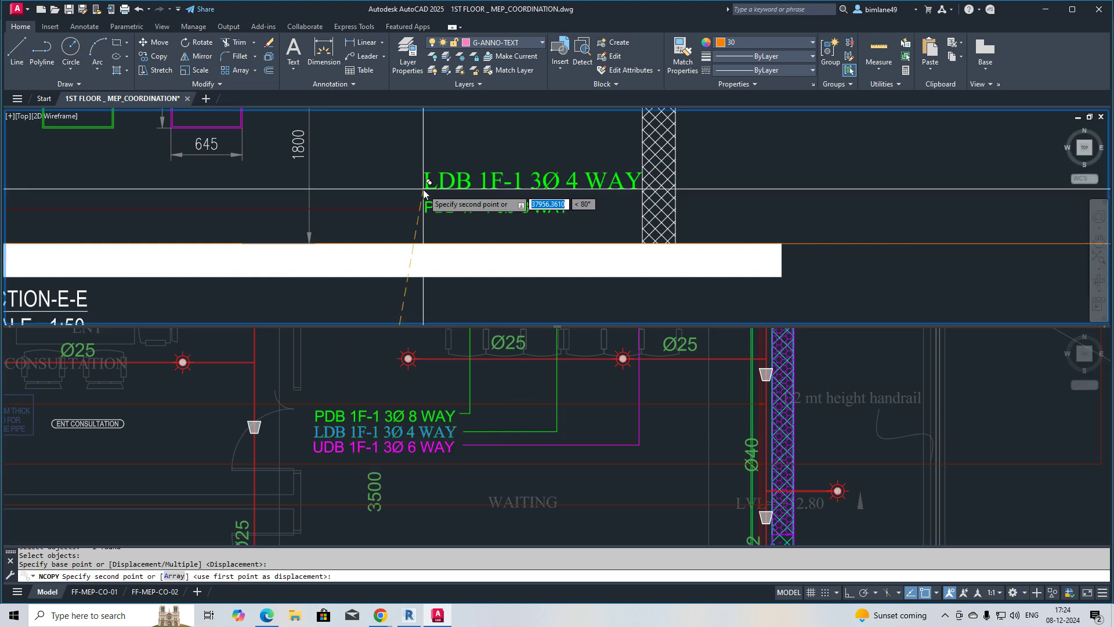
{"action": "left_click", "coordinate": [423, 189]}
{"action": "key", "text": "Escape"}
Match the LDB label's properties to those of the PDB label
{"action": "type", "text": "MA"}
{"action": "key", "text": "space"}
{"action": "left_click", "coordinate": [450, 213]}
{"action": "left_click", "coordinate": [450, 200]}
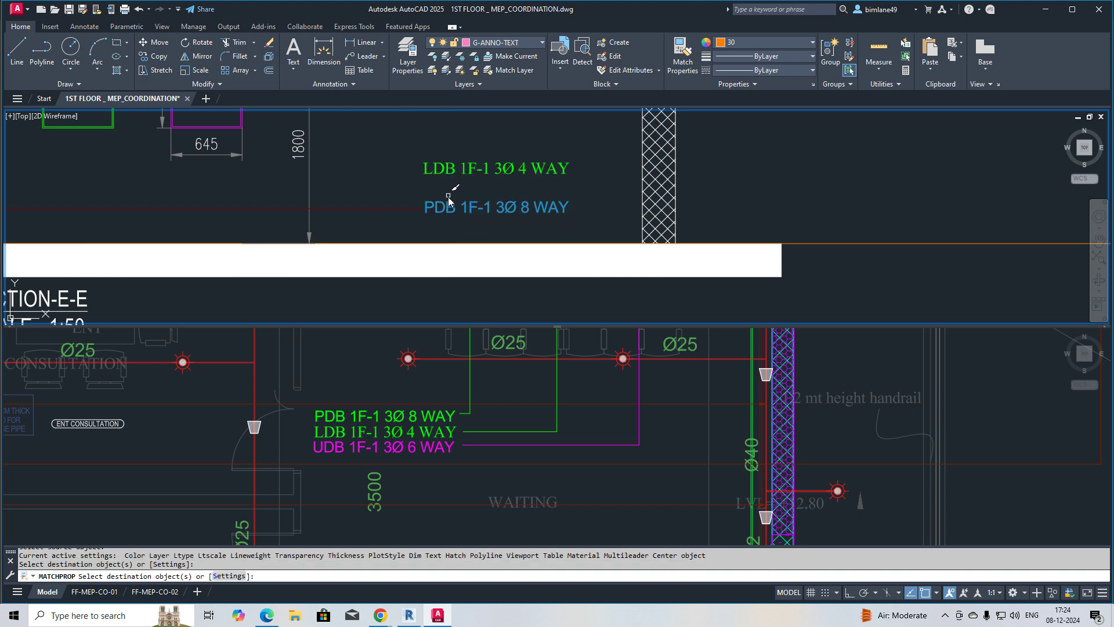
{"action": "scroll", "coordinate": [447, 238], "scroll_direction": "down", "scroll_amount": 3}
{"action": "key", "text": "Escape"}
Draw an orthogonal quick leader from the second distribution board's bottom midpoint, down and then right toward the LDB label
{"action": "type", "text": "le"}
{"action": "key", "text": "Return"}
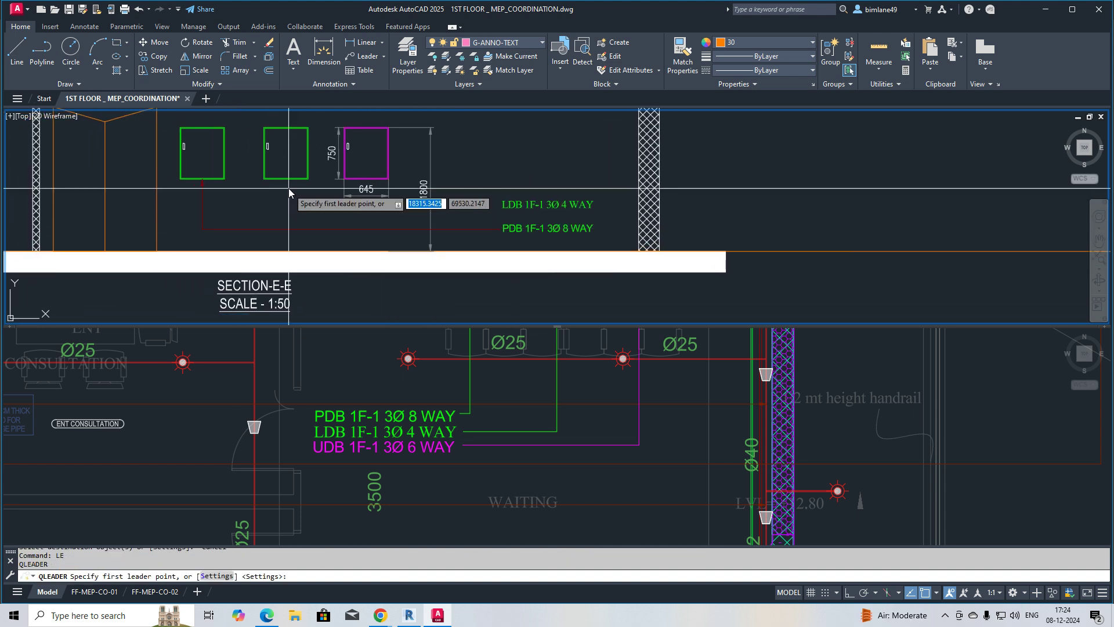
{"action": "left_click", "coordinate": [287, 176]}
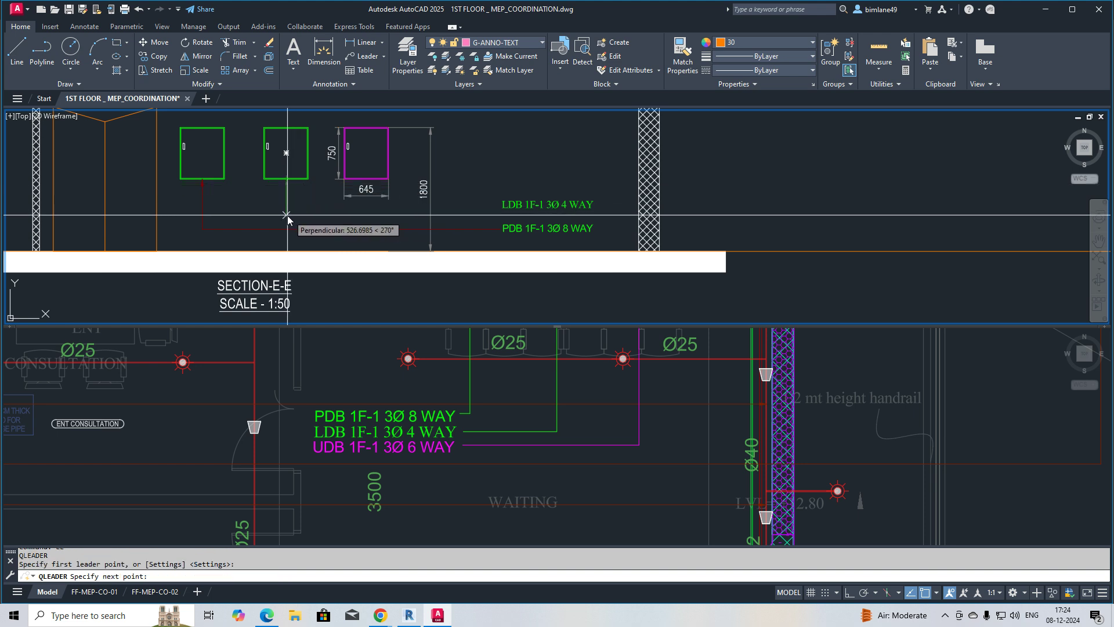
{"action": "key", "text": "F8"}
{"action": "left_click", "coordinate": [288, 216]}
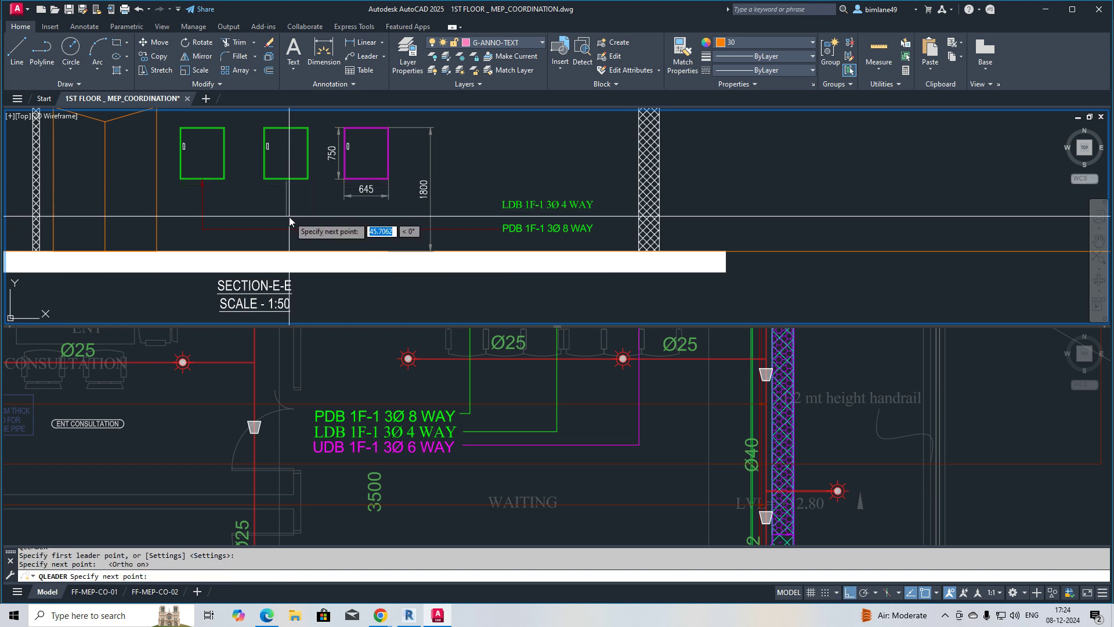
{"action": "scroll", "coordinate": [500, 223], "scroll_direction": "up", "scroll_amount": 3}
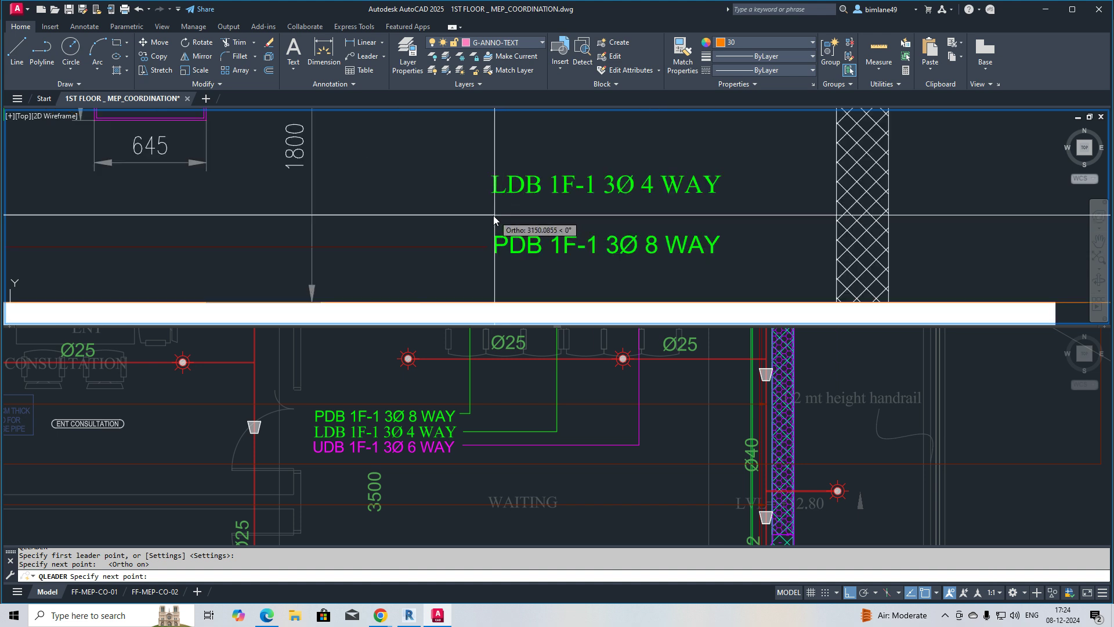
Move the LDB label down and adjust it to line up with the end of the second board's leader
{"action": "type", "text": "m"}
{"action": "key", "text": "space"}
{"action": "left_click", "coordinate": [513, 206]}
{"action": "left_click", "coordinate": [495, 182]}
{"action": "key", "text": "space"}
{"action": "left_click", "coordinate": [492, 193]}
{"action": "left_click", "coordinate": [506, 230]}
{"action": "key", "text": "space"}
{"action": "left_click", "coordinate": [509, 229]}
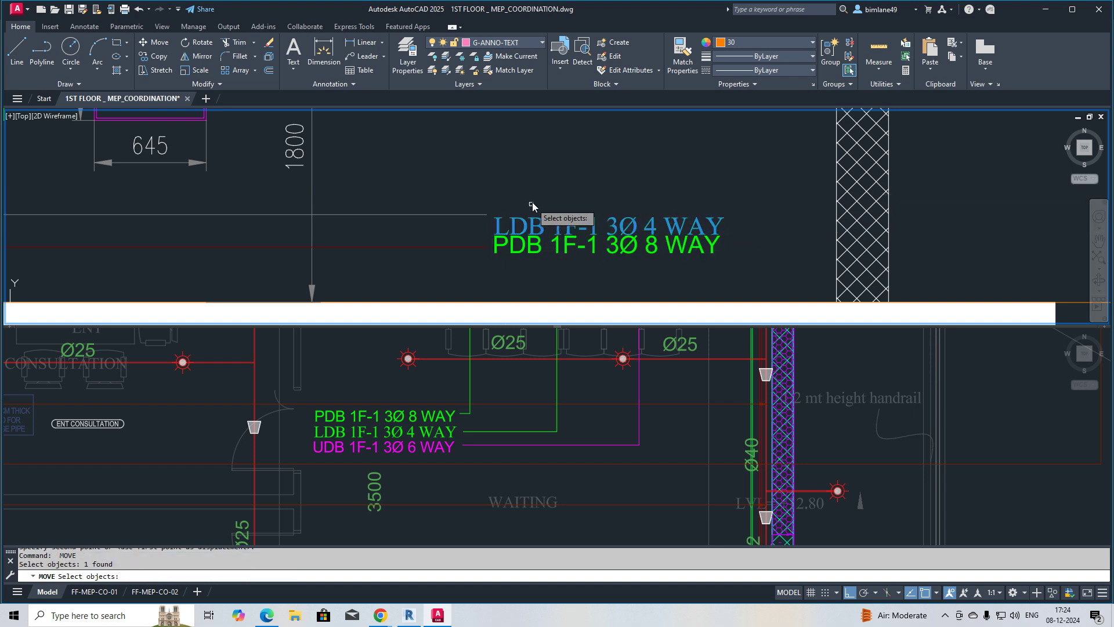
{"action": "key", "text": "space"}
{"action": "left_click", "coordinate": [534, 192]}
{"action": "left_click", "coordinate": [534, 179]}
Match the properties of the LDB label's leader to those of the PDB label's leader in section E-E
{"action": "scroll", "coordinate": [501, 207], "scroll_direction": "down", "scroll_amount": 1}
{"action": "type", "text": "ma"}
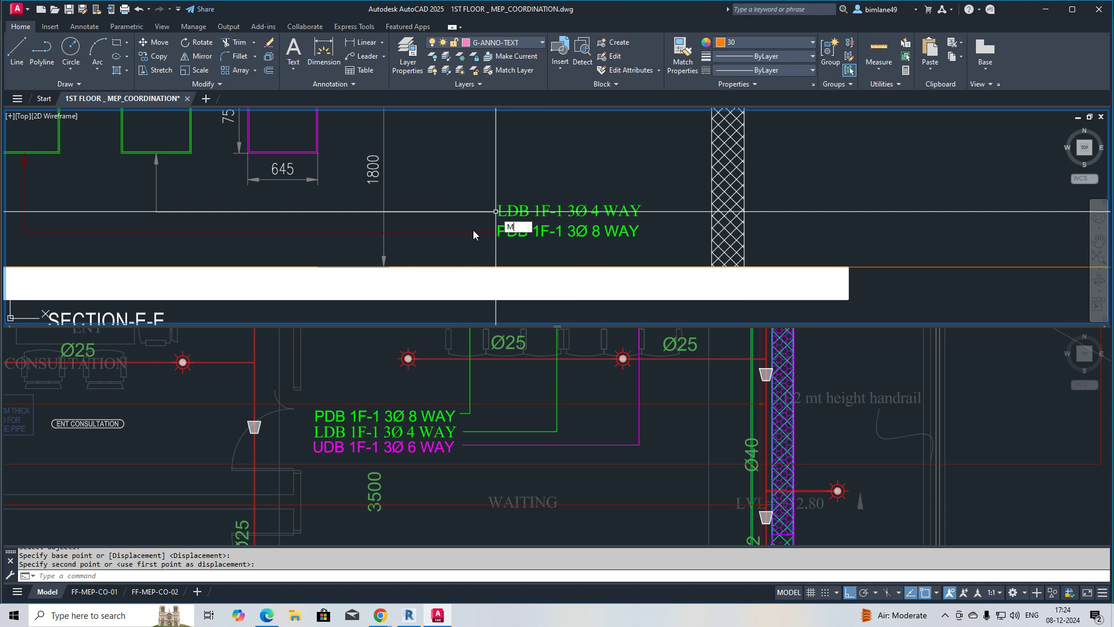
{"action": "key", "text": "space"}
{"action": "left_click", "coordinate": [460, 231]}
{"action": "left_click", "coordinate": [462, 207]}
{"action": "left_click", "coordinate": [454, 223]}
{"action": "key", "text": "Escape"}
Draw a horizontal quick leader from the magenta distribution board's right edge toward the label area of section E-E
{"action": "middle_click_drag", "start_coordinate": [429, 207], "coordinate": [407, 284]}
{"action": "type", "text": "le"}
{"action": "key", "text": "space"}
{"action": "left_click", "coordinate": [295, 189]}
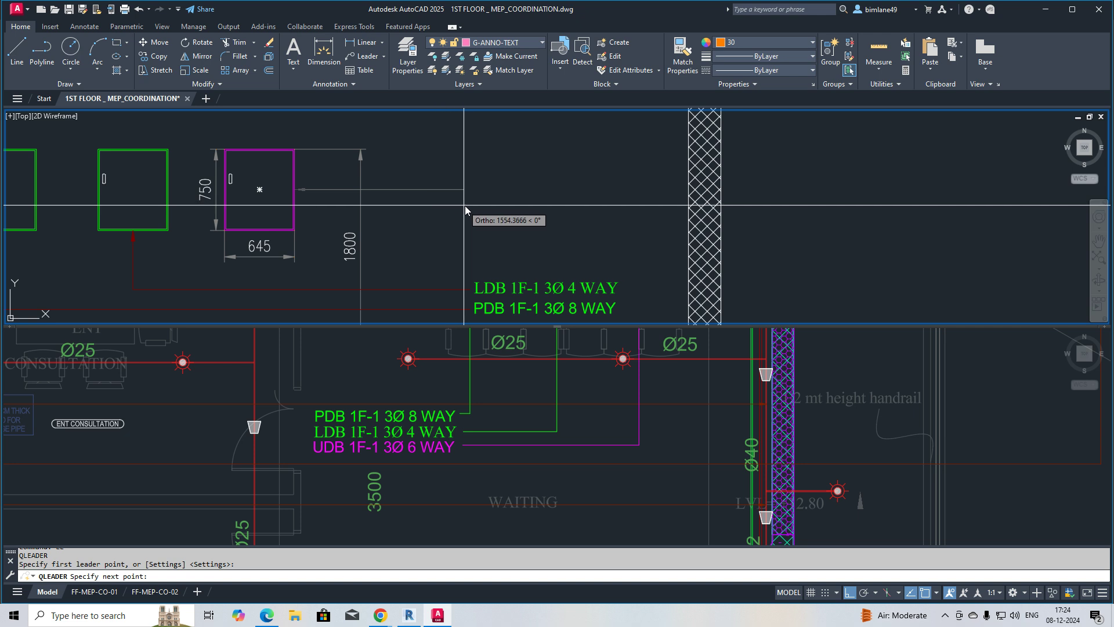
{"action": "left_click", "coordinate": [470, 205]}
{"action": "key", "text": "Escape"}
Match the magenta board's new leader to the properties of the LDB leader
{"action": "type", "text": "ma"}
{"action": "key", "text": "space"}
{"action": "left_click", "coordinate": [418, 288]}
{"action": "left_click", "coordinate": [421, 246]}
{"action": "left_click", "coordinate": [409, 157]}
{"action": "key", "text": "Escape"}
Nested-copy the "UDB 1F-1 3Ø 6 WAY" label from the plan to the end of the magenta board's leader in section E-E
{"action": "left_click", "coordinate": [411, 430]}
{"action": "type", "text": "nc"}
{"action": "key", "text": "space"}
{"action": "left_click", "coordinate": [404, 447]}
{"action": "right_click", "coordinate": [377, 447]}
{"action": "left_click", "coordinate": [379, 452]}
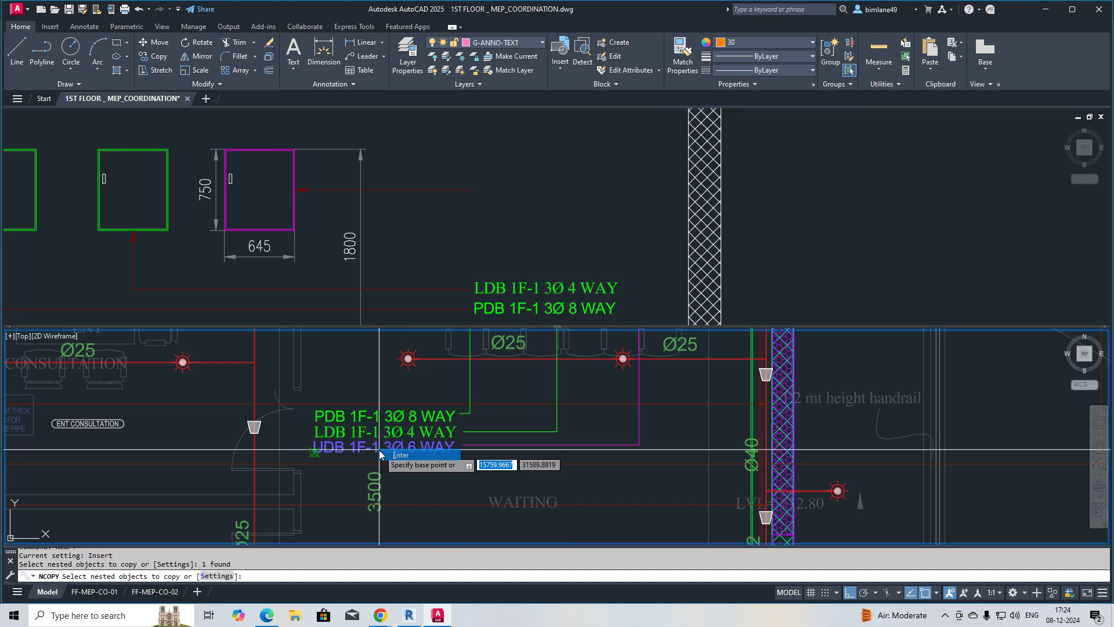
{"action": "left_click", "coordinate": [314, 452]}
{"action": "left_click", "coordinate": [451, 209]}
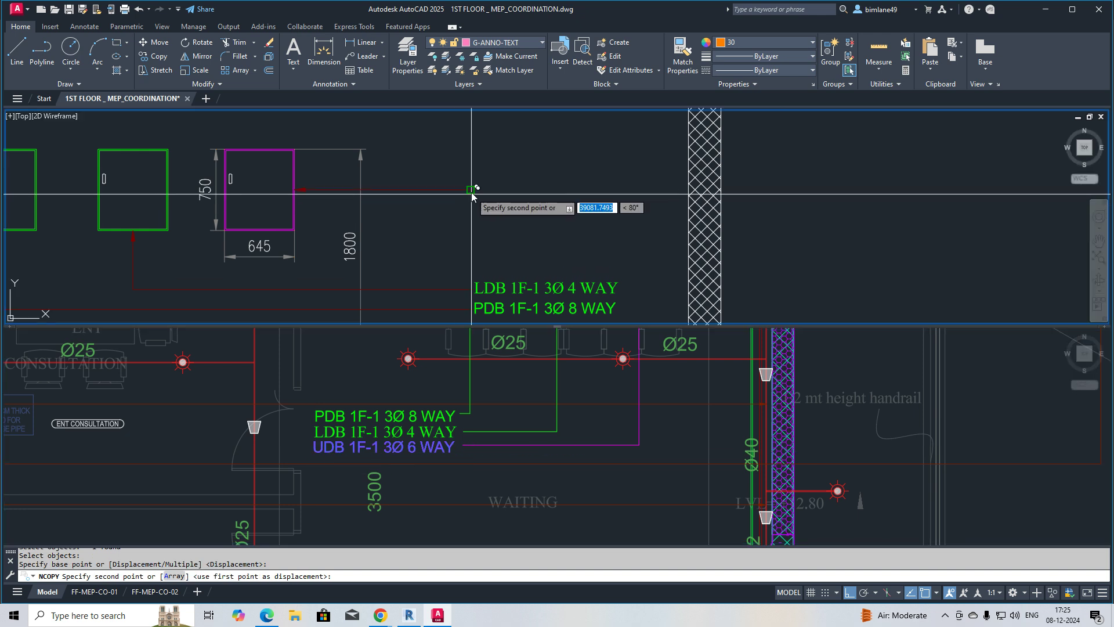
{"action": "left_click", "coordinate": [471, 190]}
{"action": "key", "text": "Escape"}
Match the UDB label's text properties to those of the LDB label in section E-E
{"action": "type", "text": "ma"}
{"action": "key", "text": "space"}
{"action": "left_click", "coordinate": [500, 287]}
{"action": "left_click", "coordinate": [534, 233]}
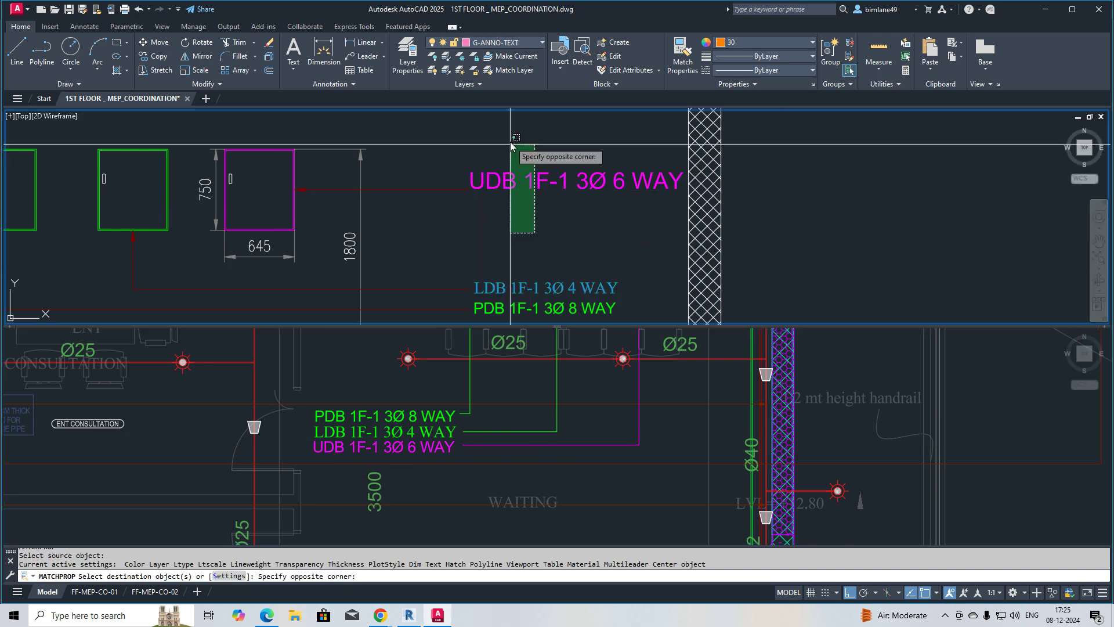
{"action": "left_click", "coordinate": [510, 145]}
{"action": "key", "text": "Escape"}
Match the UDB label to the magenta distribution board's properties so it takes the board's colour
{"action": "type", "text": "ma"}
{"action": "key", "text": "Return"}
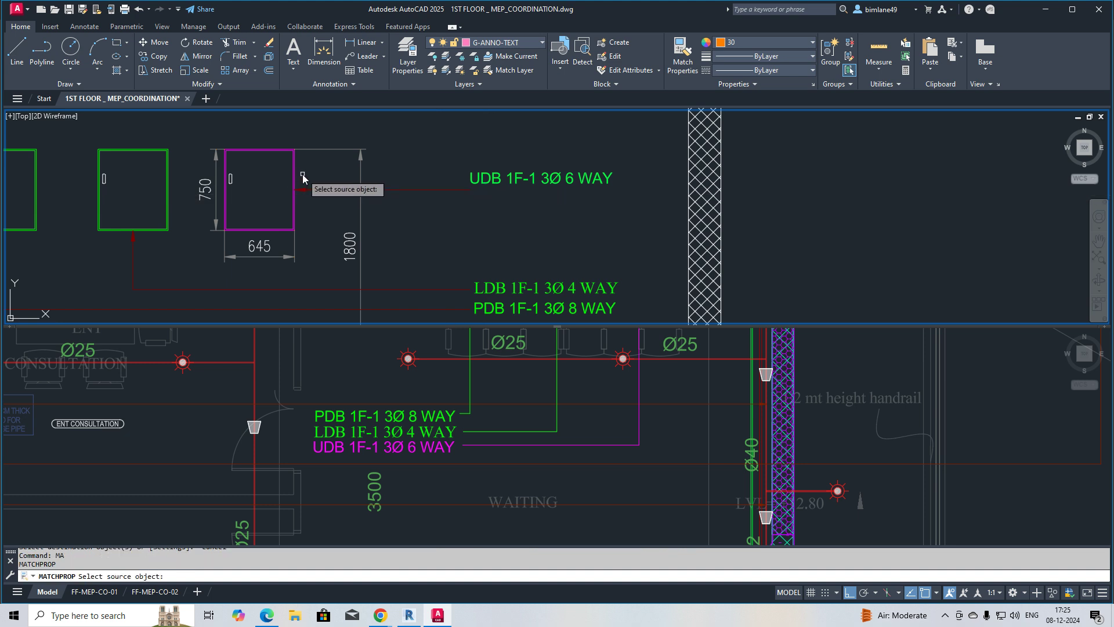
{"action": "left_click", "coordinate": [294, 172]}
{"action": "left_click", "coordinate": [569, 152]}
{"action": "left_click", "coordinate": [537, 199]}
{"action": "key", "text": "Escape"}
Move the UDB label down to line up with the end of its leader
{"action": "type", "text": "m"}
{"action": "left_click", "coordinate": [540, 163]}
{"action": "left_click", "coordinate": [511, 208]}
{"action": "key", "text": "space"}
{"action": "left_click", "coordinate": [513, 214]}
{"action": "left_click", "coordinate": [514, 217]}
{"action": "key", "text": "Escape"}
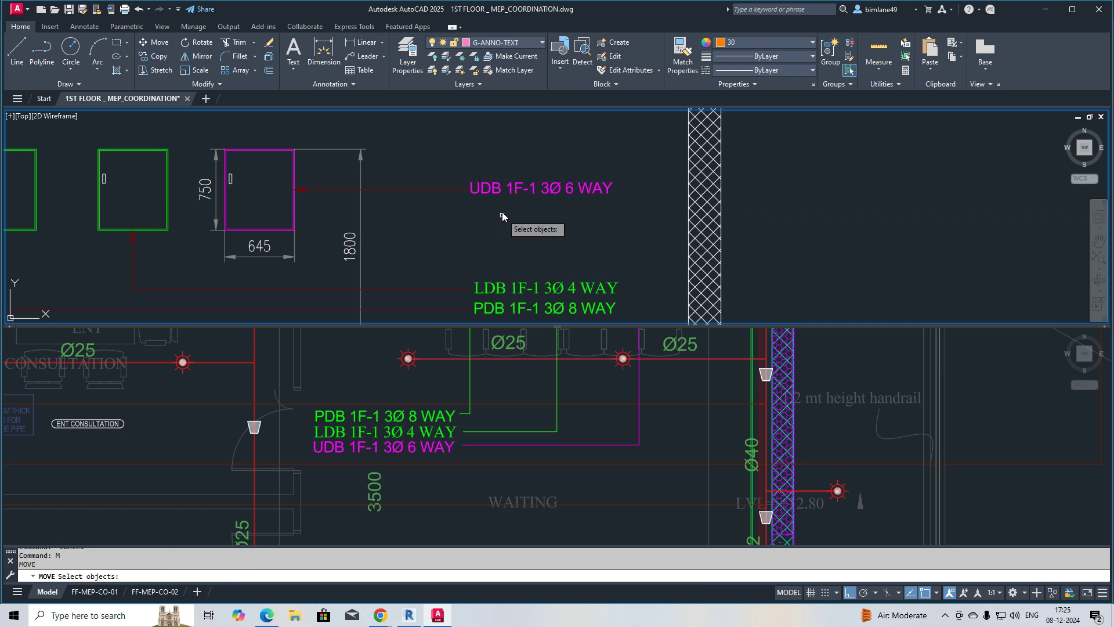
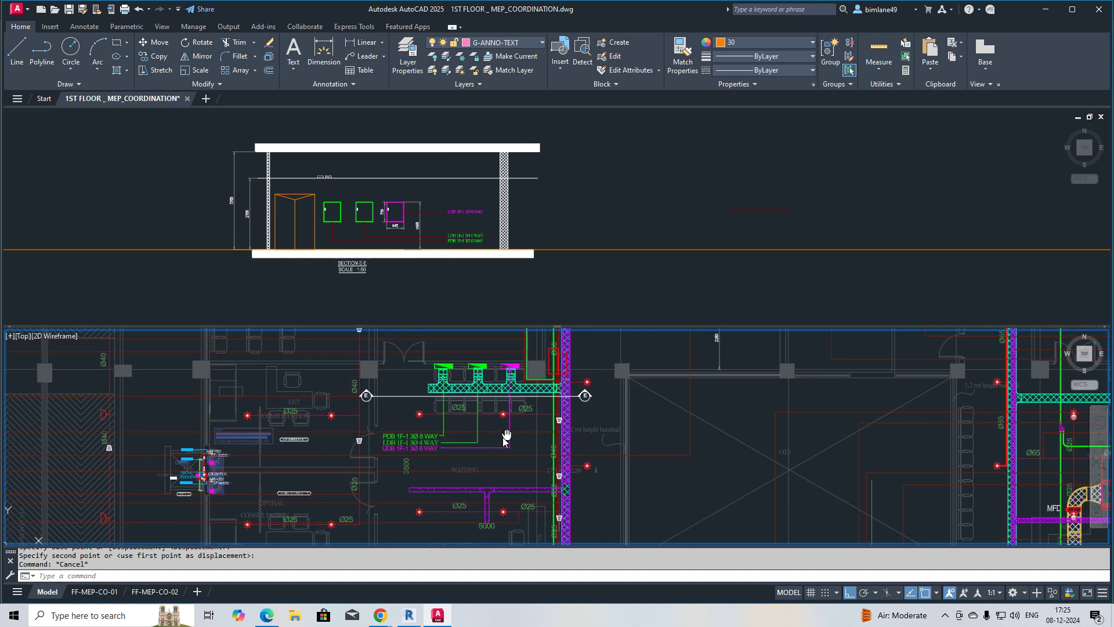
Offset the floor-level line of section E-E upward by 3400 mm for the cable tray level
{"action": "scroll", "coordinate": [444, 406], "scroll_direction": "up", "scroll_amount": 2}
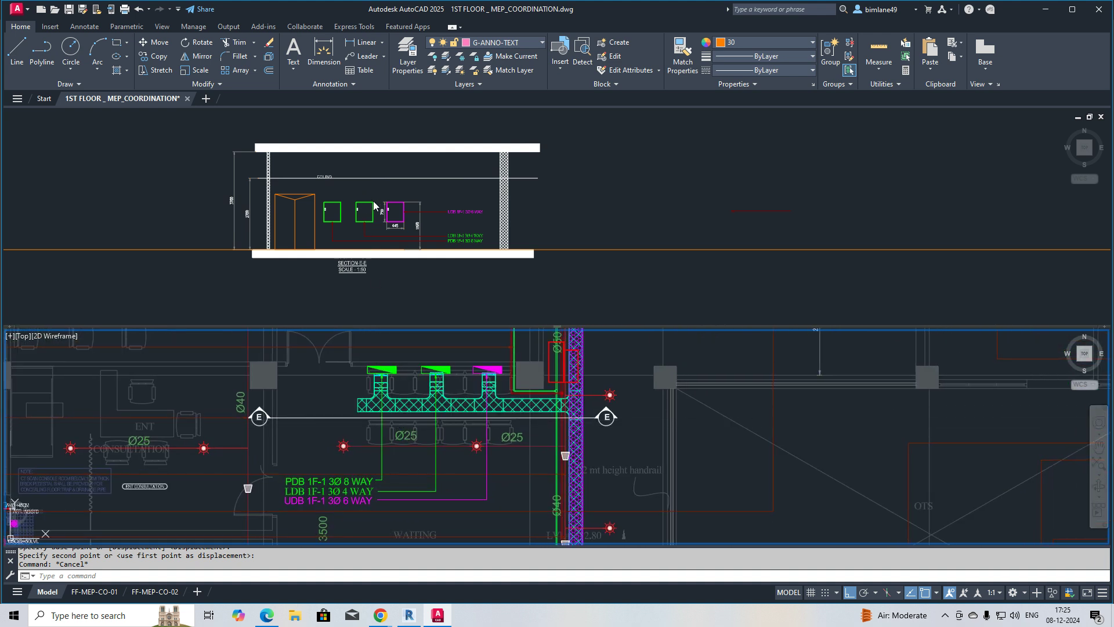
{"action": "scroll", "coordinate": [479, 404], "scroll_direction": "down", "scroll_amount": 2}
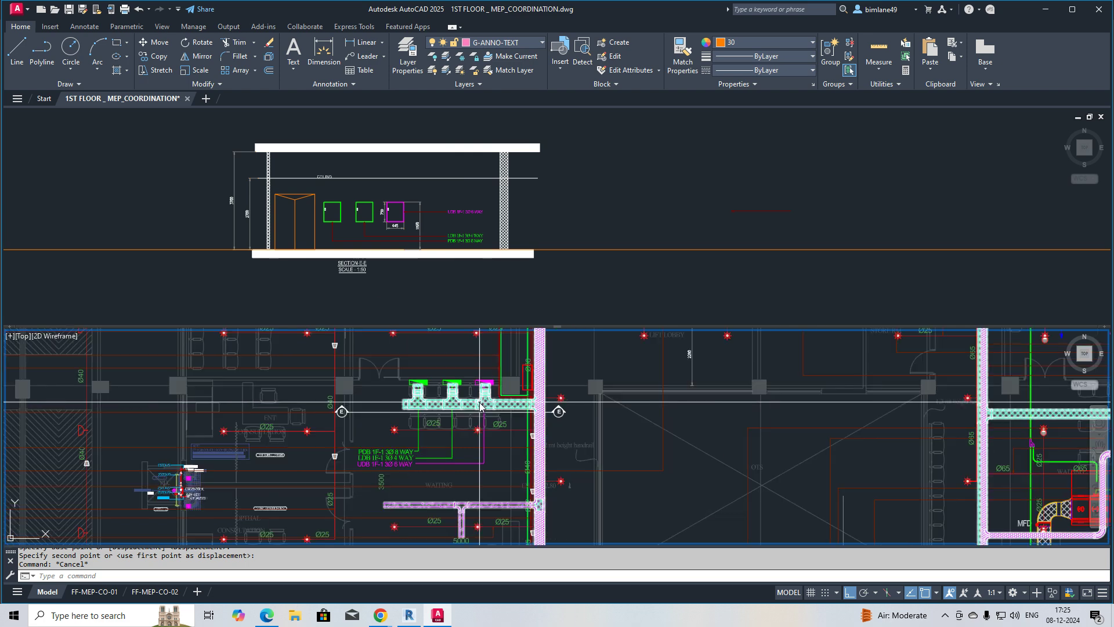
{"action": "scroll", "coordinate": [474, 409], "scroll_direction": "down", "scroll_amount": 4}
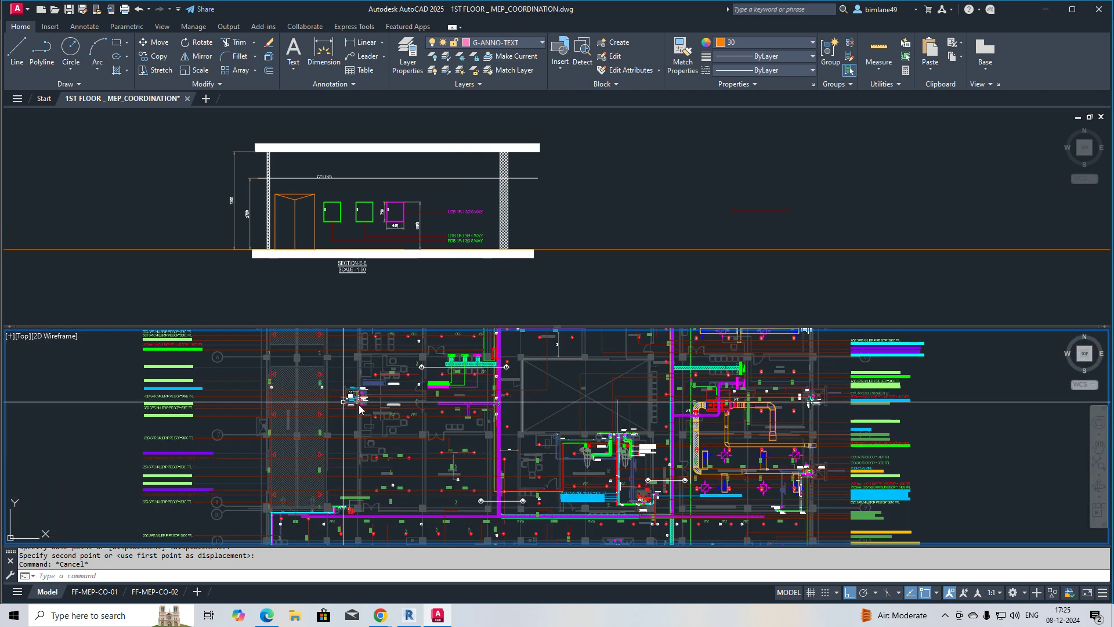
{"action": "scroll", "coordinate": [202, 372], "scroll_direction": "up", "scroll_amount": 5}
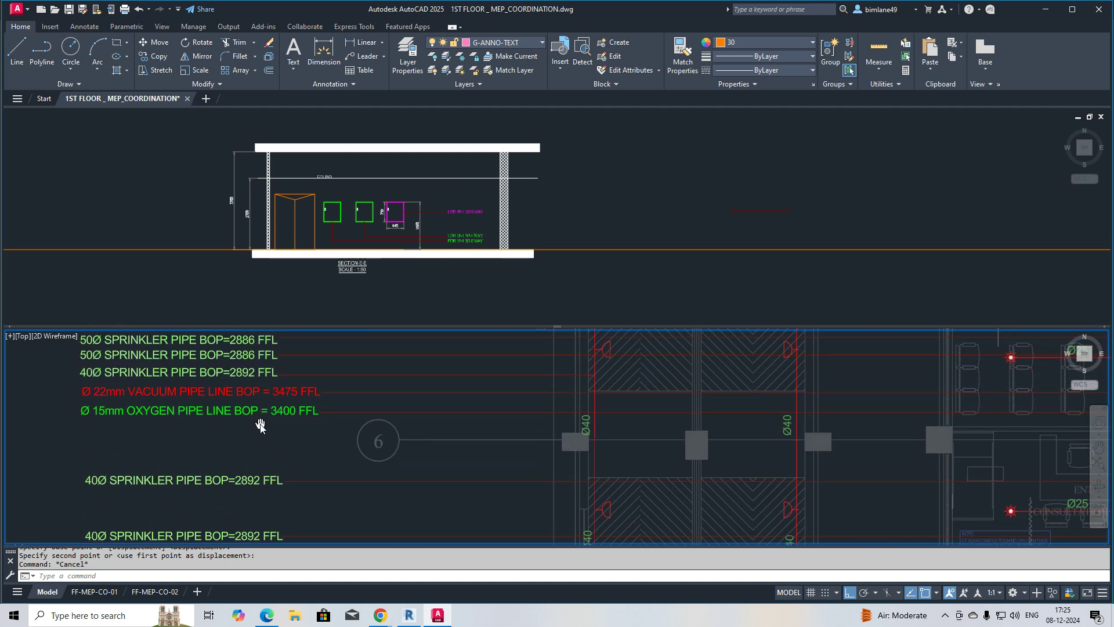
{"action": "left_click", "coordinate": [618, 250]}
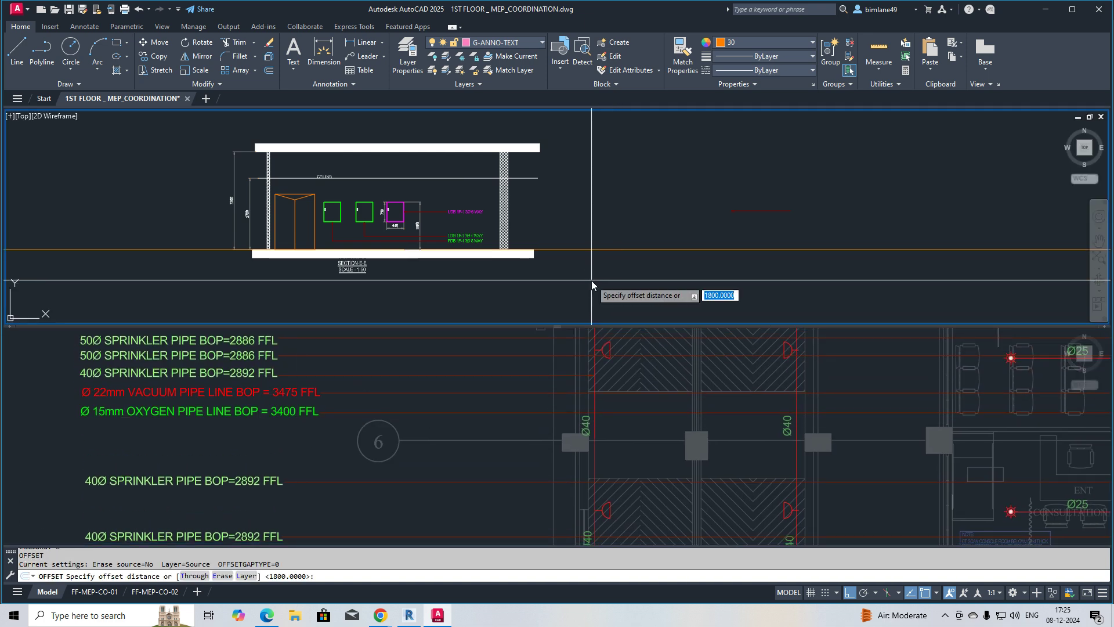
{"action": "key", "text": "Return"}
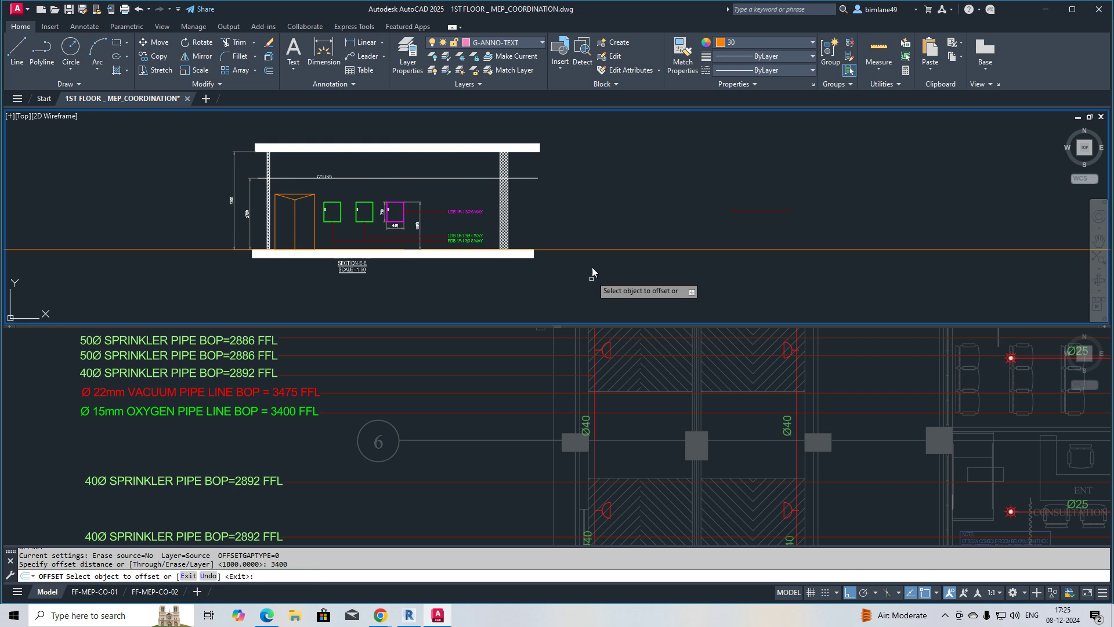
{"action": "left_click", "coordinate": [589, 250]}
{"action": "left_click", "coordinate": [589, 238]}
{"action": "key", "text": "Escape"}
{"action": "key", "text": "Escape"}
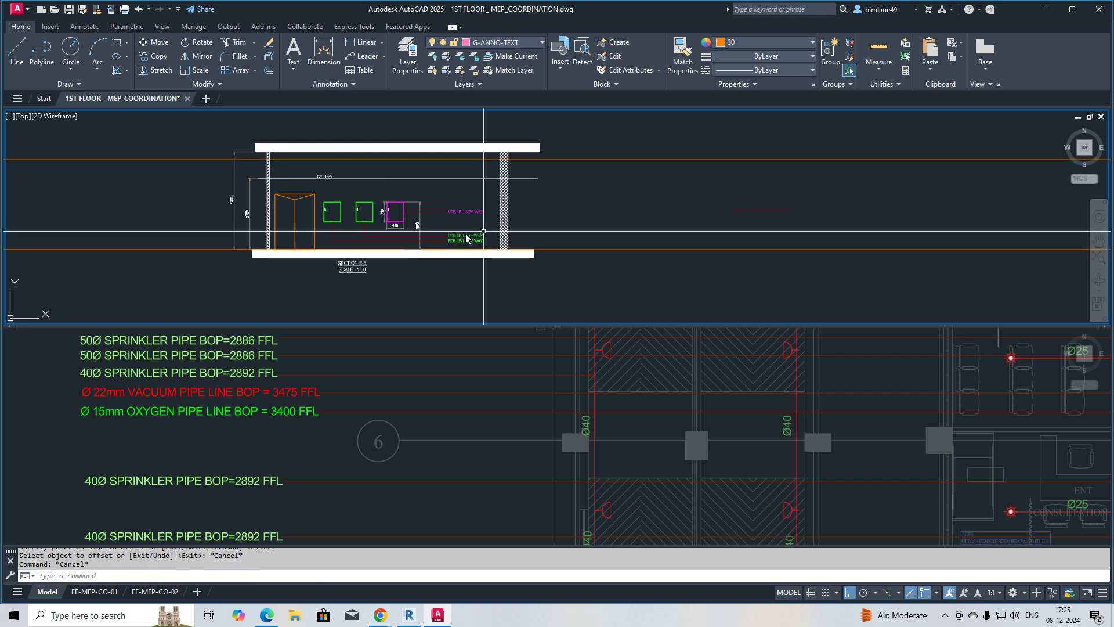
Copy the data cable tray and its hanger support from the existing section onto the 3400 mm level line in section E-E
{"action": "scroll", "coordinate": [567, 249], "scroll_direction": "down", "scroll_amount": 5}
{"action": "scroll", "coordinate": [882, 249], "scroll_direction": "up", "scroll_amount": 7}
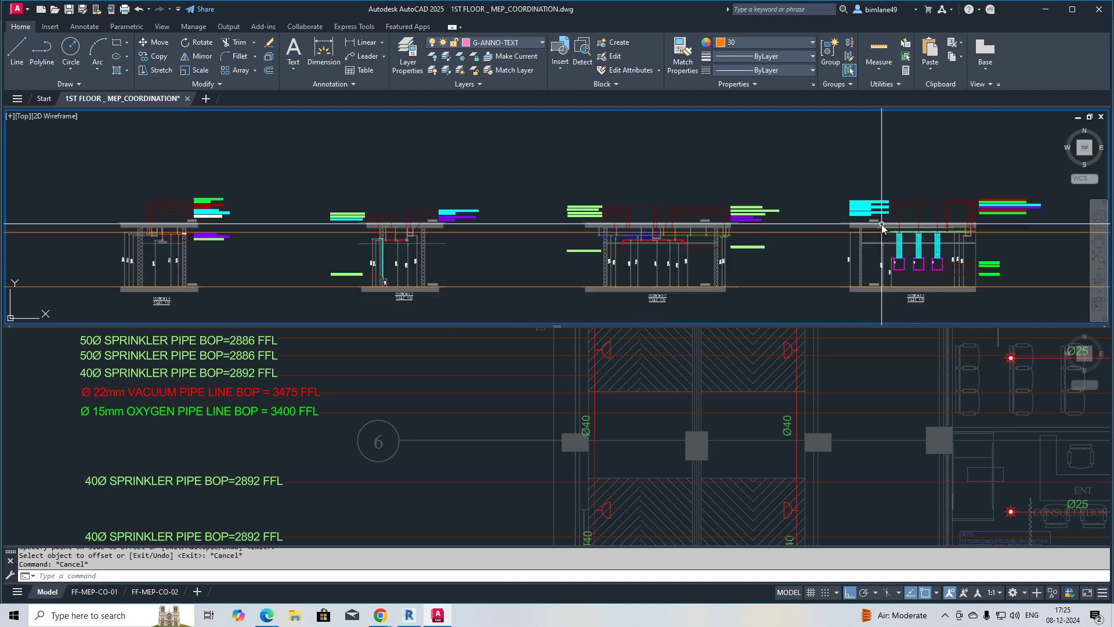
{"action": "scroll", "coordinate": [832, 242], "scroll_direction": "up", "scroll_amount": 5}
{"action": "scroll", "coordinate": [684, 259], "scroll_direction": "down", "scroll_amount": 6}
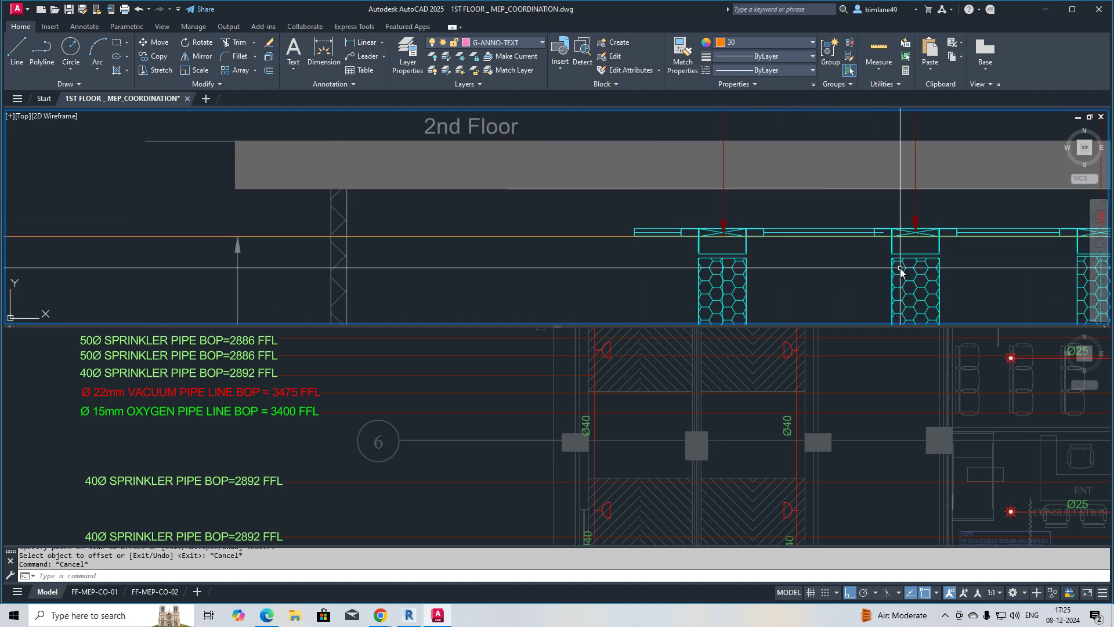
{"action": "scroll", "coordinate": [396, 226], "scroll_direction": "up", "scroll_amount": 3}
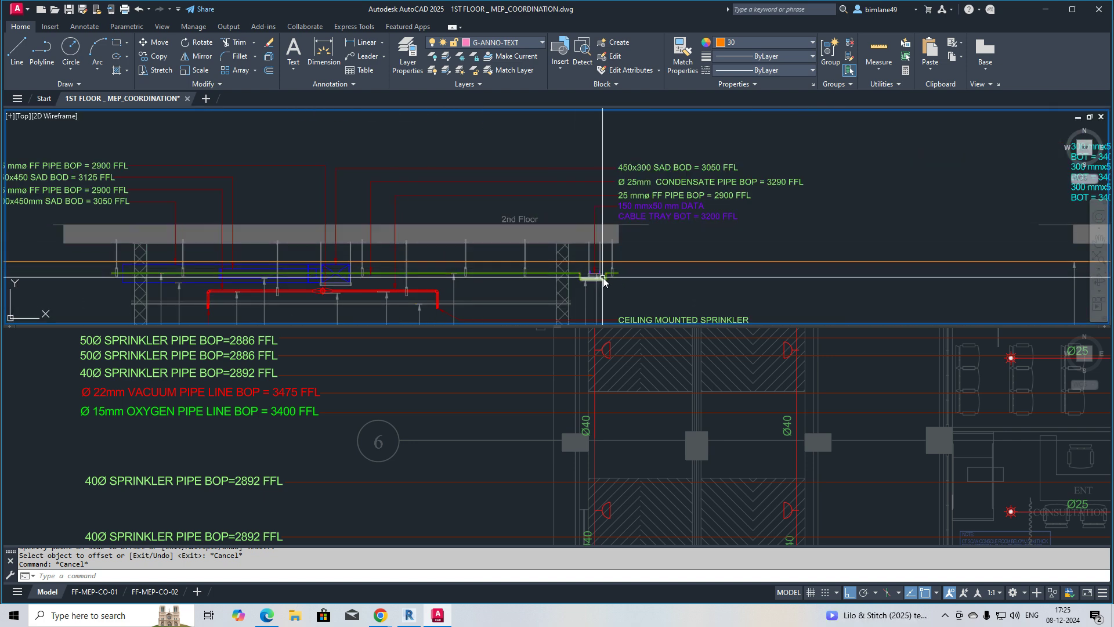
{"action": "scroll", "coordinate": [597, 276], "scroll_direction": "up", "scroll_amount": 7}
{"action": "left_click", "coordinate": [587, 254]}
{"action": "left_click", "coordinate": [566, 277]}
{"action": "left_click", "coordinate": [585, 245]}
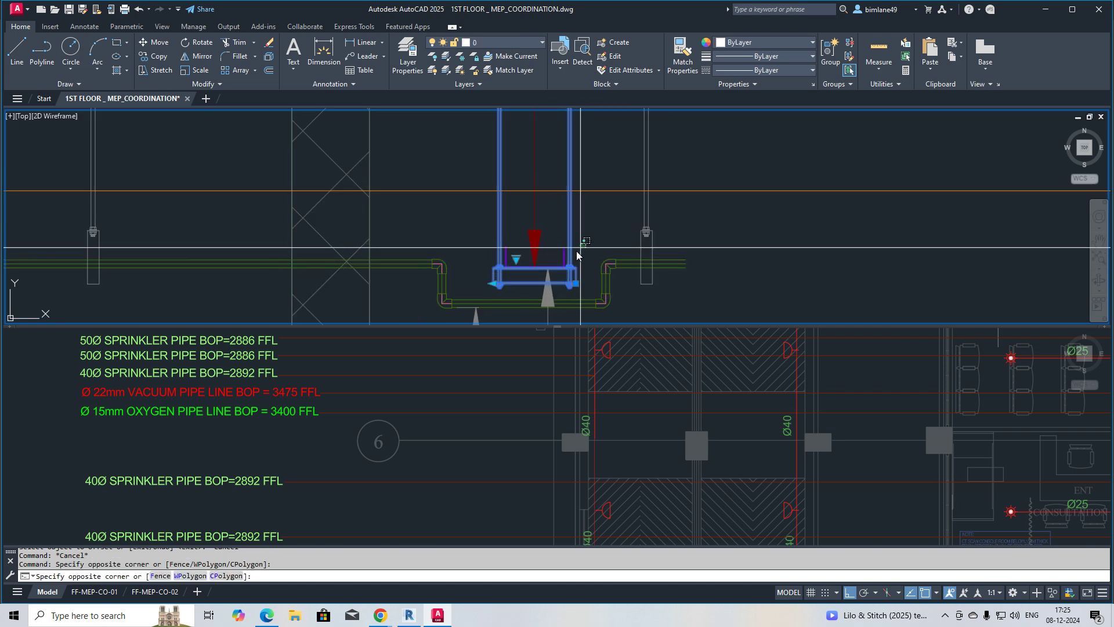
{"action": "left_click", "coordinate": [563, 257]}
{"action": "type", "text": "co"}
{"action": "key", "text": "space"}
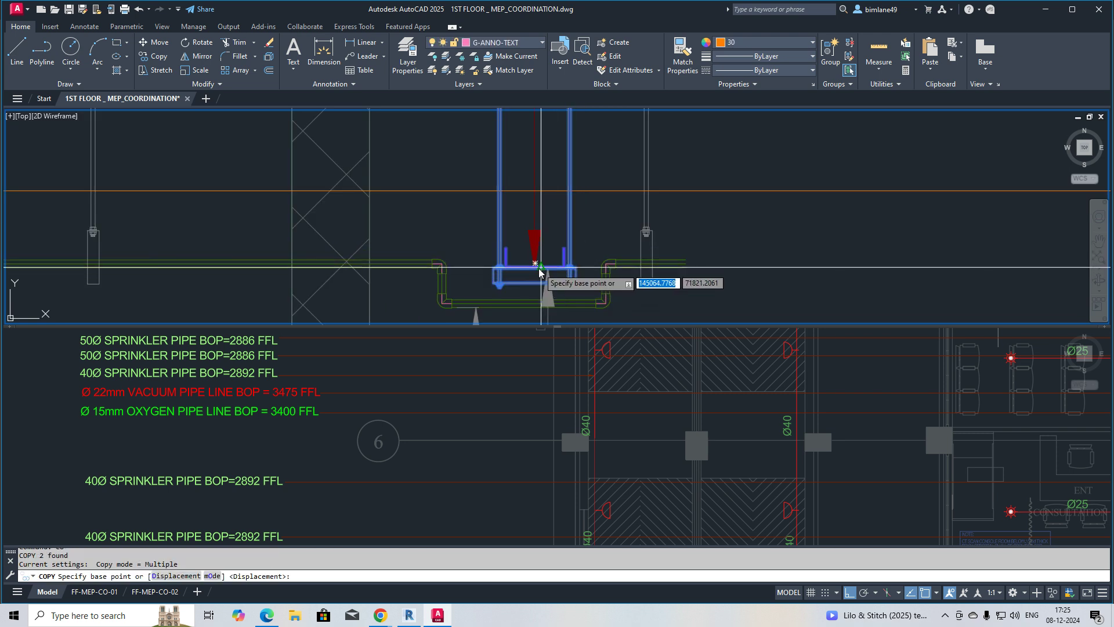
{"action": "left_click", "coordinate": [537, 267]}
{"action": "scroll", "coordinate": [761, 258], "scroll_direction": "down", "scroll_amount": 10}
{"action": "scroll", "coordinate": [304, 255], "scroll_direction": "up", "scroll_amount": 2}
{"action": "scroll", "coordinate": [301, 256], "scroll_direction": "up", "scroll_amount": 9}
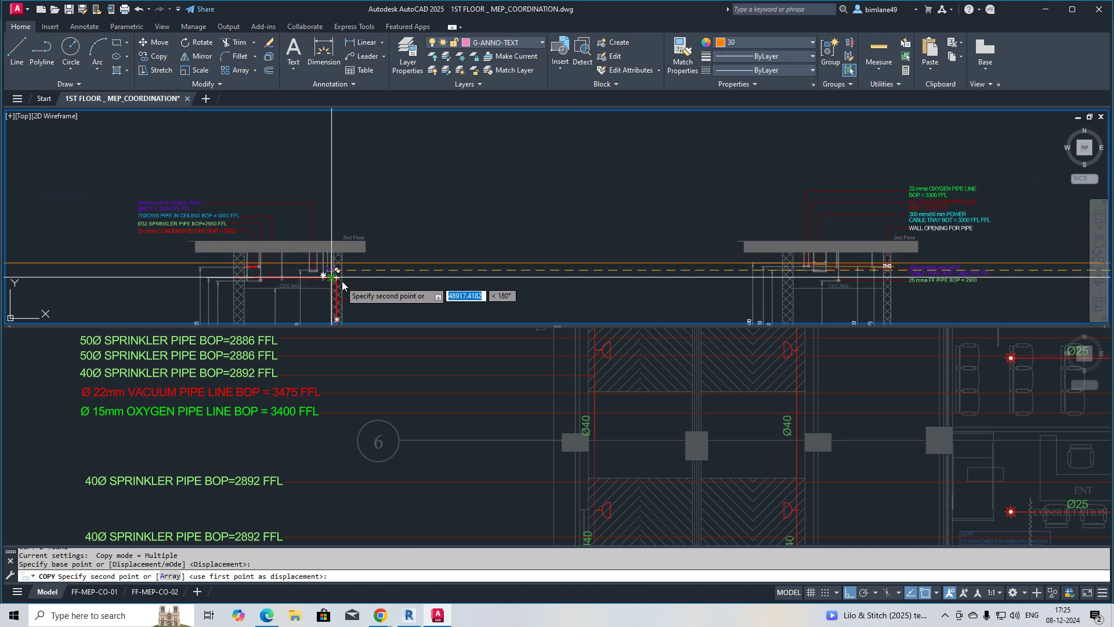
{"action": "middle_click_drag", "start_coordinate": [368, 261], "coordinate": [555, 238]}
{"action": "scroll", "coordinate": [566, 236], "scroll_direction": "down", "scroll_amount": 9}
{"action": "scroll", "coordinate": [392, 201], "scroll_direction": "up", "scroll_amount": 8}
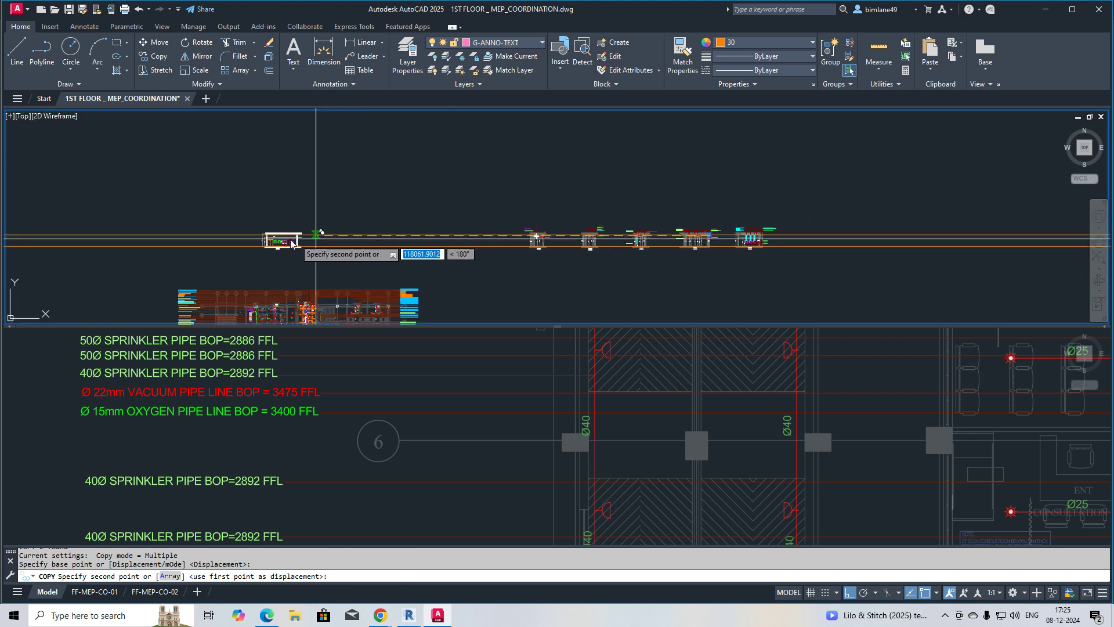
{"action": "scroll", "coordinate": [400, 209], "scroll_direction": "down", "scroll_amount": 6}
{"action": "key", "text": "Escape"}
{"action": "key", "text": "Escape"}
Draw a vertical construction line through the centre of the first board's cable tray branch in the plan, extending through section E-E
{"action": "left_click", "coordinate": [342, 412]}
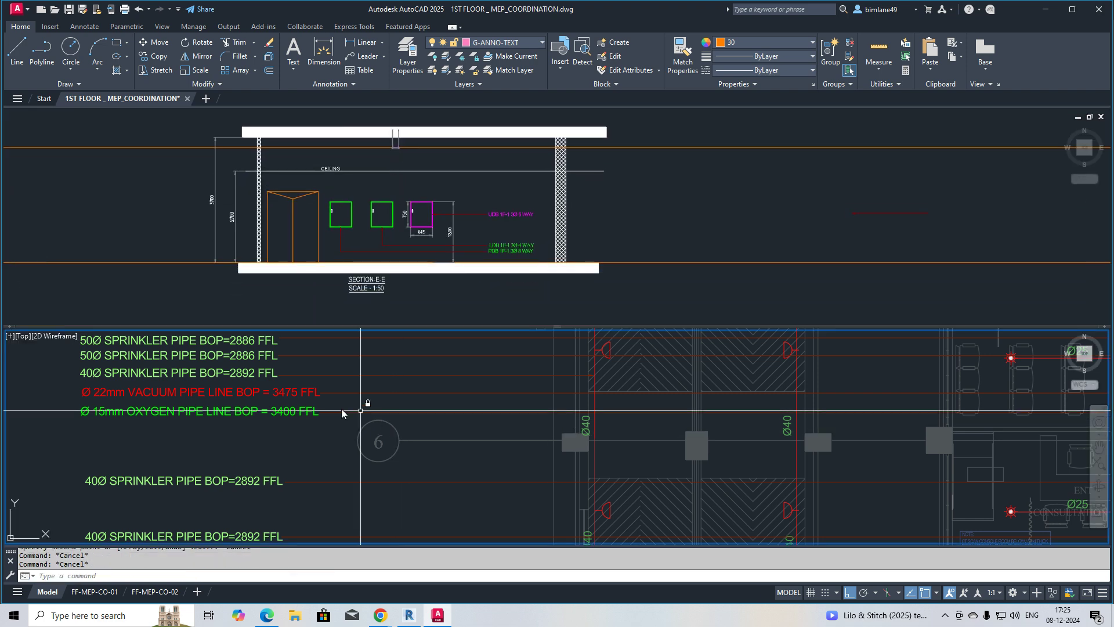
{"action": "scroll", "coordinate": [342, 412], "scroll_direction": "down", "scroll_amount": 6}
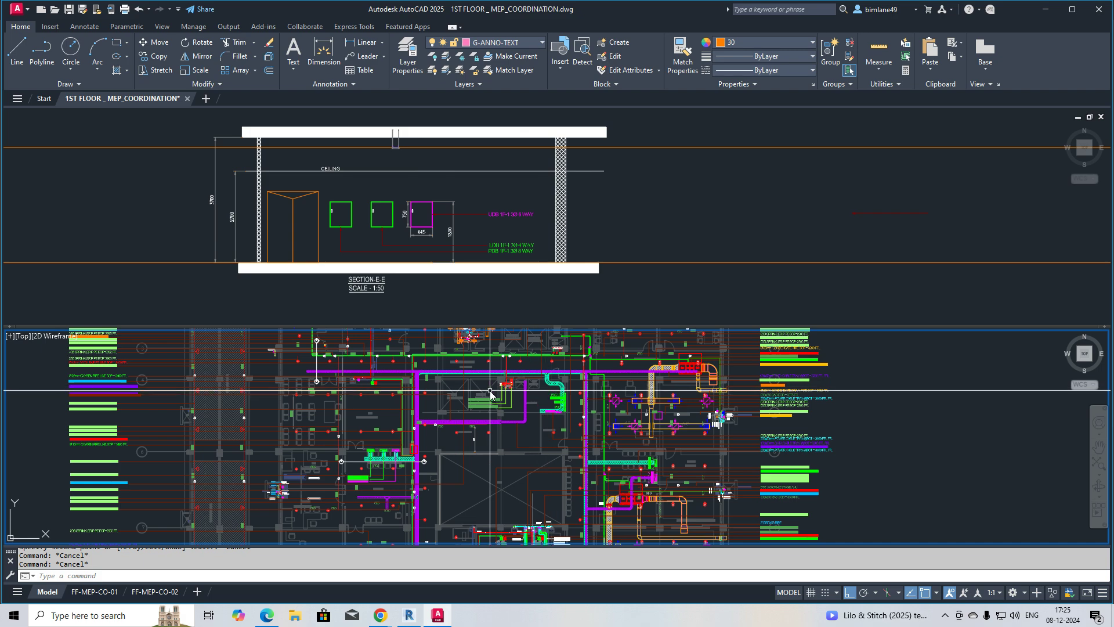
{"action": "scroll", "coordinate": [490, 395], "scroll_direction": "up", "scroll_amount": 5}
{"action": "scroll", "coordinate": [475, 418], "scroll_direction": "down", "scroll_amount": 6}
{"action": "scroll", "coordinate": [452, 435], "scroll_direction": "up", "scroll_amount": 4}
{"action": "scroll", "coordinate": [429, 455], "scroll_direction": "down", "scroll_amount": 6}
{"action": "scroll", "coordinate": [429, 456], "scroll_direction": "up", "scroll_amount": 10}
{"action": "middle_click_drag", "start_coordinate": [451, 389], "coordinate": [450, 392]}
{"action": "key", "text": "Return"}
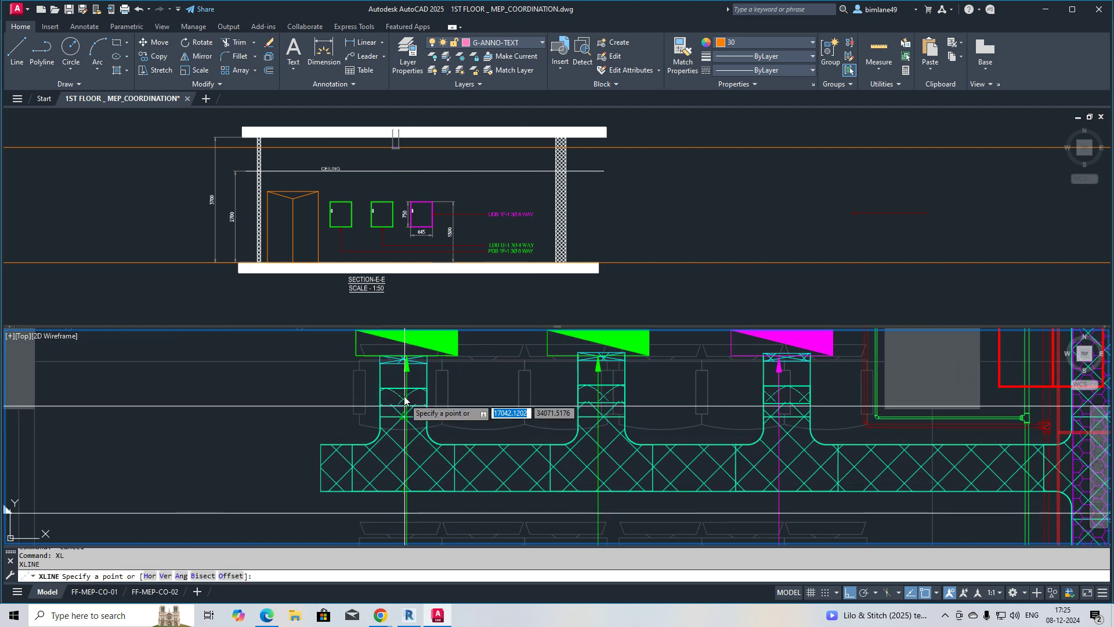
{"action": "scroll", "coordinate": [400, 366], "scroll_direction": "up", "scroll_amount": 2}
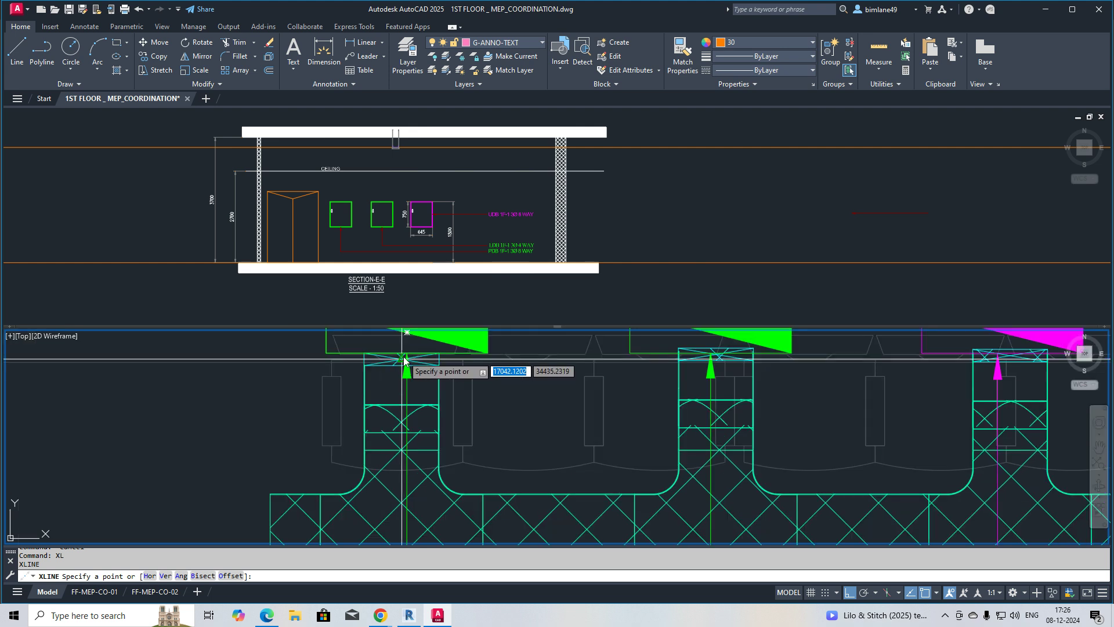
{"action": "key", "text": "Escape"}
{"action": "key", "text": "Escape"}
{"action": "left_click", "coordinate": [409, 277]}
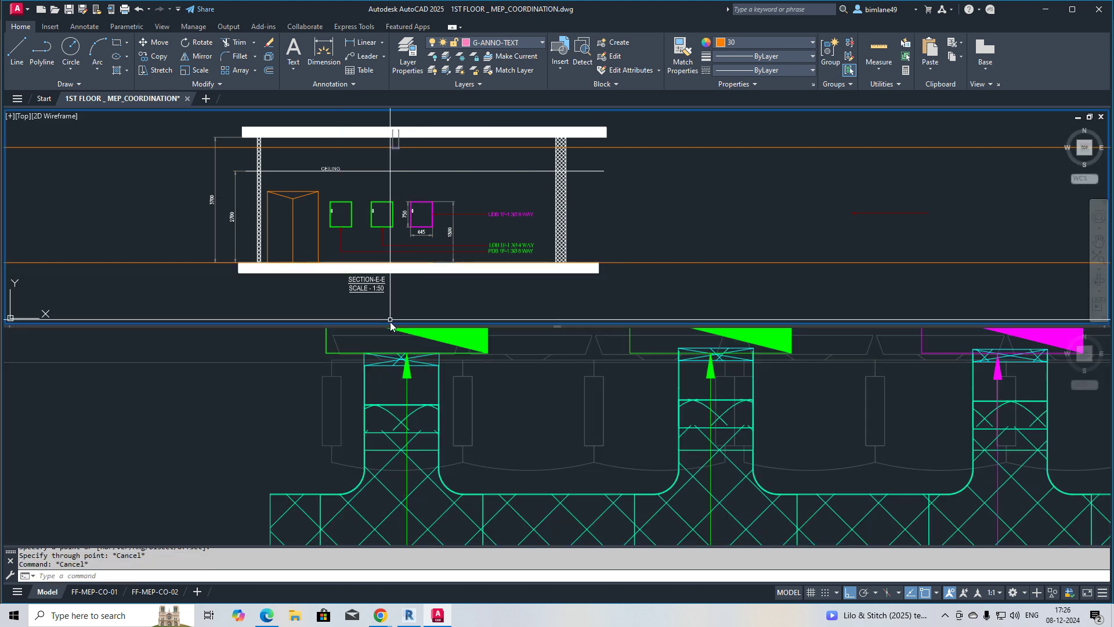
{"action": "left_click", "coordinate": [398, 398]}
{"action": "left_click", "coordinate": [397, 400]}
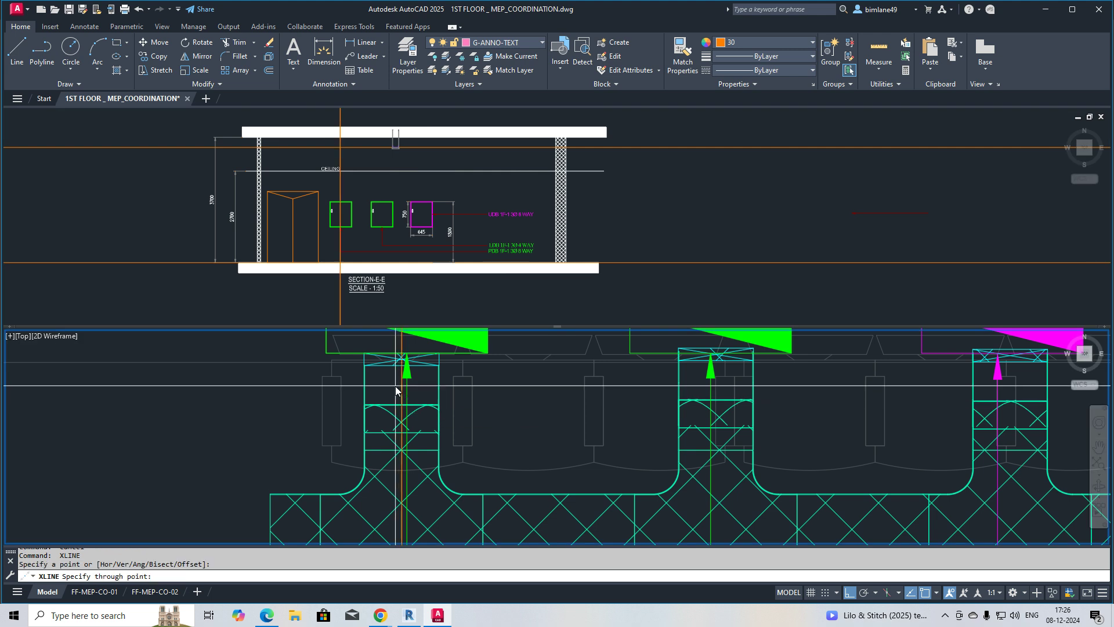
{"action": "left_click", "coordinate": [379, 170]}
Move the copied cable tray with its hanger so its centre sits where the vertical construction line crosses the 3400 mm level line
{"action": "middle_click_drag", "start_coordinate": [376, 155], "coordinate": [375, 224]}
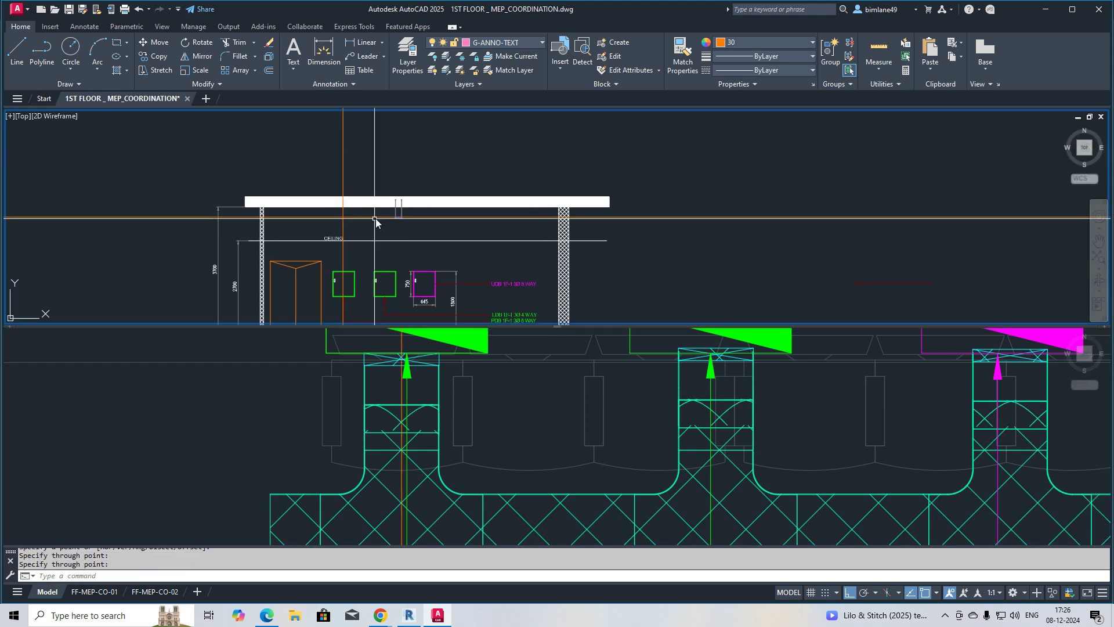
{"action": "scroll", "coordinate": [387, 211], "scroll_direction": "up", "scroll_amount": 2}
{"action": "type", "text": "m"}
{"action": "key", "text": "space"}
{"action": "left_click", "coordinate": [381, 155]}
{"action": "left_click", "coordinate": [441, 251]}
{"action": "key", "text": "Return"}
{"action": "left_click", "coordinate": [399, 228]}
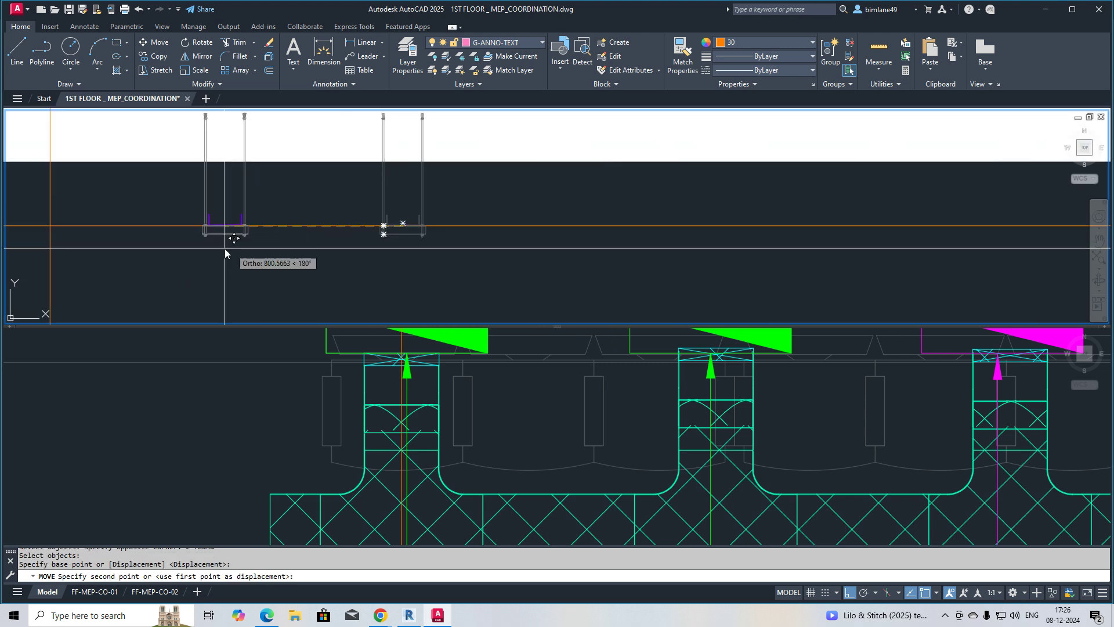
{"action": "scroll", "coordinate": [231, 279], "scroll_direction": "up", "scroll_amount": 4}
{"action": "left_click", "coordinate": [322, 136]}
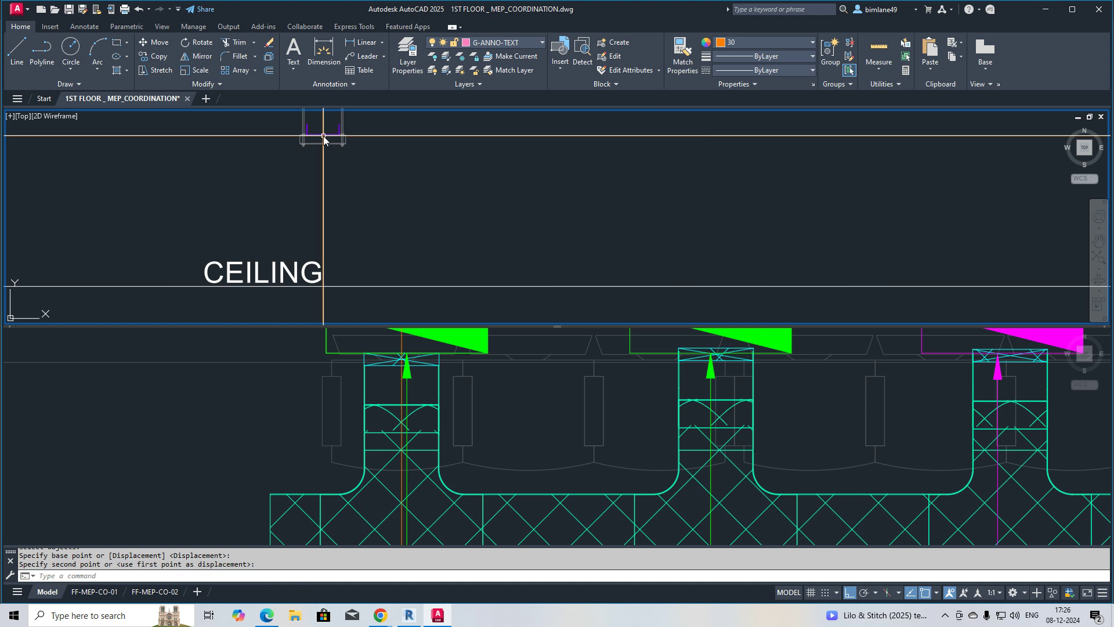
{"action": "middle_click_drag", "start_coordinate": [323, 136], "coordinate": [335, 202]}
Measure the width of the first cable tray branch in the plan for comparison with the copied tray in section E-E
{"action": "left_click", "coordinate": [353, 387]}
{"action": "type", "text": "dli"}
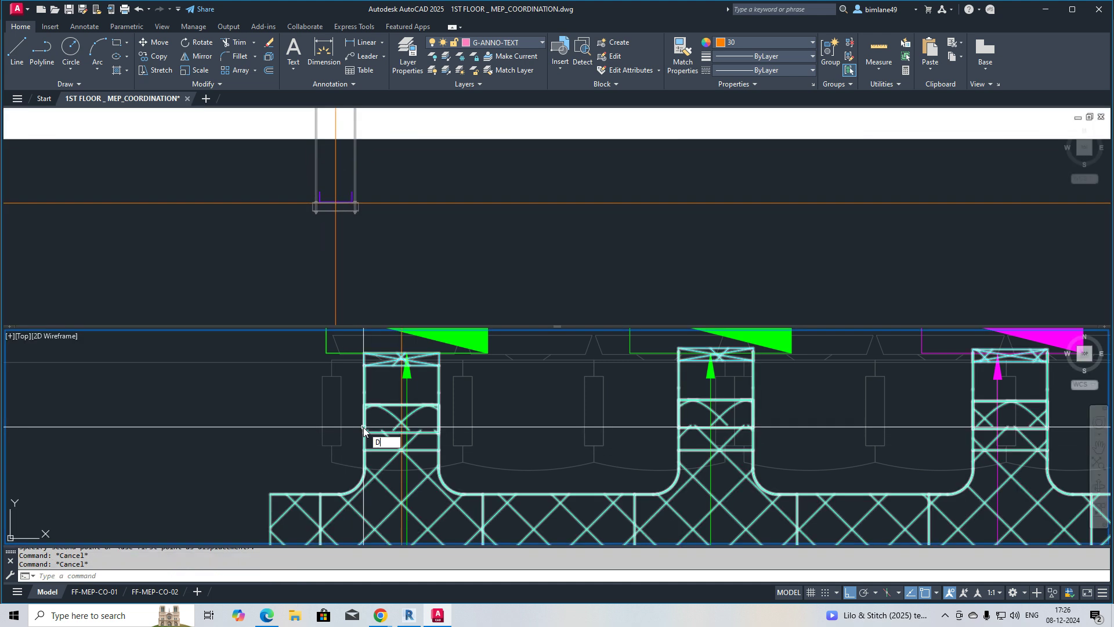
{"action": "key", "text": "Return"}
{"action": "left_click", "coordinate": [365, 392]}
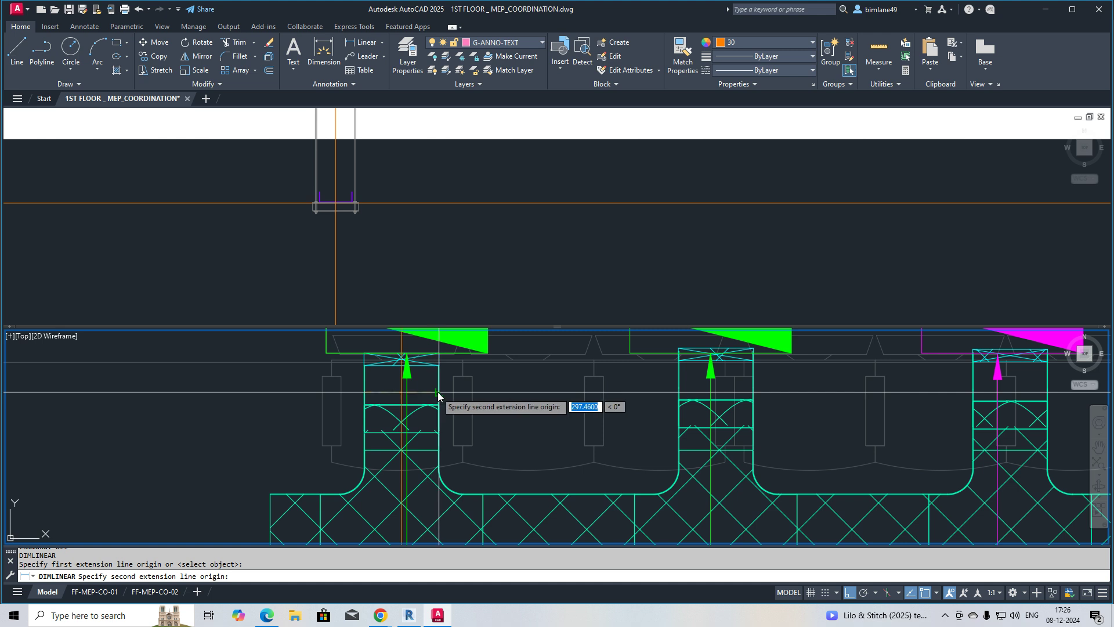
{"action": "left_click", "coordinate": [439, 392]}
{"action": "scroll", "coordinate": [433, 380], "scroll_direction": "down", "scroll_amount": 4}
{"action": "scroll", "coordinate": [432, 383], "scroll_direction": "up", "scroll_amount": 4}
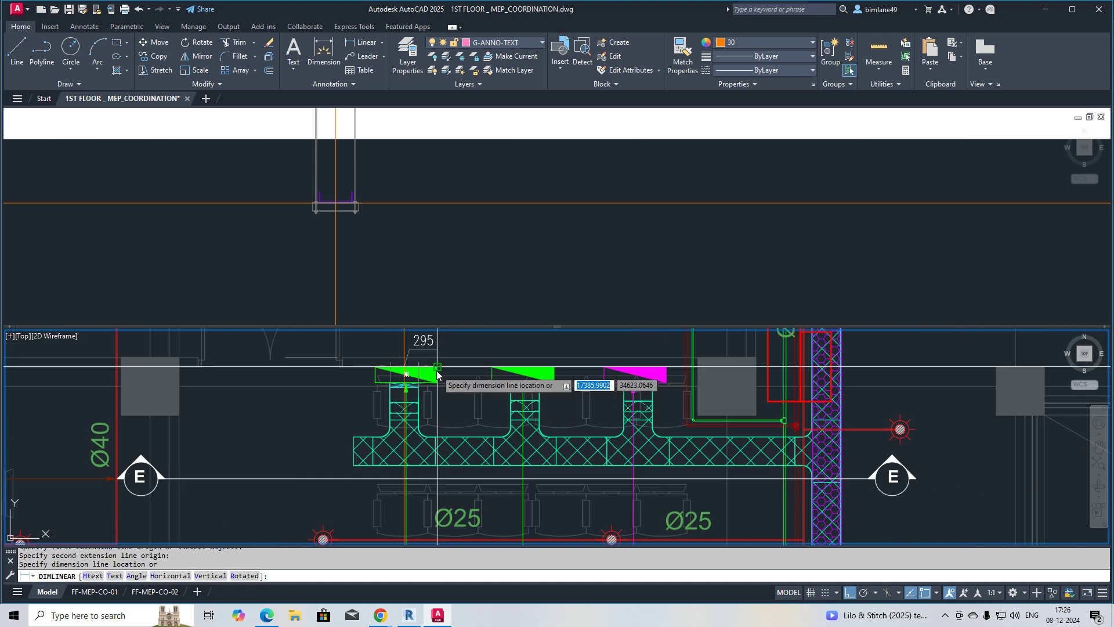
{"action": "key", "text": "Escape"}
{"action": "key", "text": "Escape"}
{"action": "left_click", "coordinate": [328, 211]}
{"action": "scroll", "coordinate": [328, 211], "scroll_direction": "up", "scroll_amount": 5}
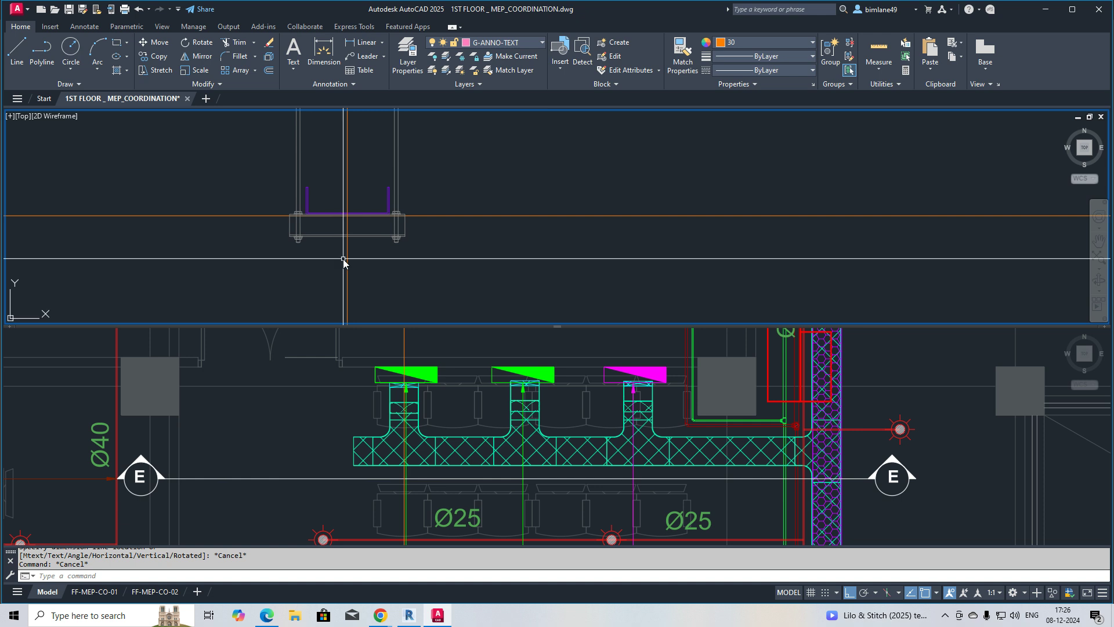
Offset the vertical construction line to both sides to mark the edges of the first tray branch in section E-E
{"action": "type", "text": "o"}
{"action": "key", "text": "Return"}
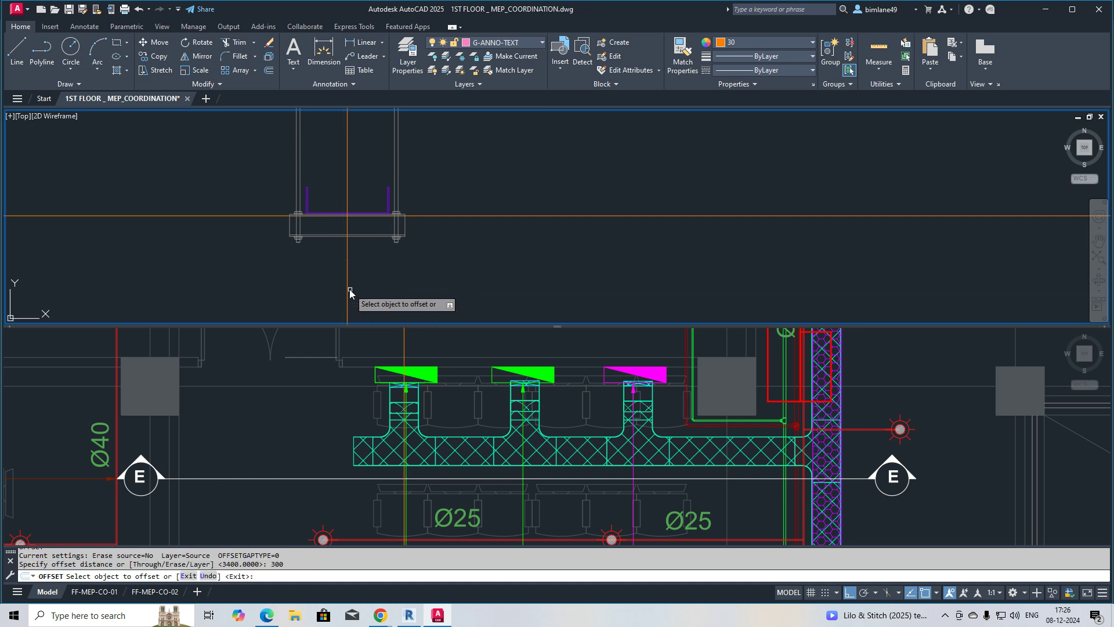
{"action": "key", "text": "Escape"}
{"action": "type", "text": "o"}
{"action": "key", "text": "Return"}
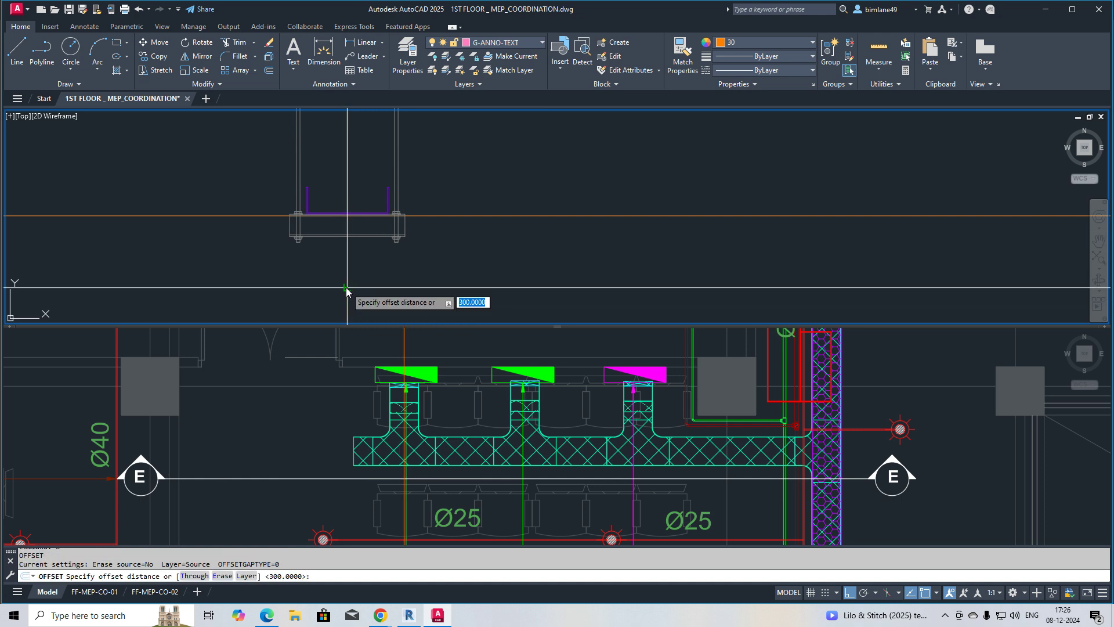
{"action": "left_click", "coordinate": [346, 281]}
{"action": "left_click", "coordinate": [348, 282]}
{"action": "left_click", "coordinate": [388, 285]}
{"action": "key", "text": "Escape"}
Stretch the left side of the copied cable tray to the left offset line
{"action": "type", "text": "s"}
{"action": "key", "text": "Return"}
{"action": "left_click", "coordinate": [325, 179]}
{"action": "left_click", "coordinate": [287, 263]}
{"action": "key", "text": "Return"}
{"action": "scroll", "coordinate": [309, 202], "scroll_direction": "up", "scroll_amount": 2}
{"action": "left_click", "coordinate": [305, 200]}
{"action": "left_click", "coordinate": [239, 207]}
Stretch the right side of the copied cable tray to the right offset line
{"action": "key", "text": "Return"}
{"action": "left_click", "coordinate": [467, 174]}
{"action": "left_click", "coordinate": [418, 247]}
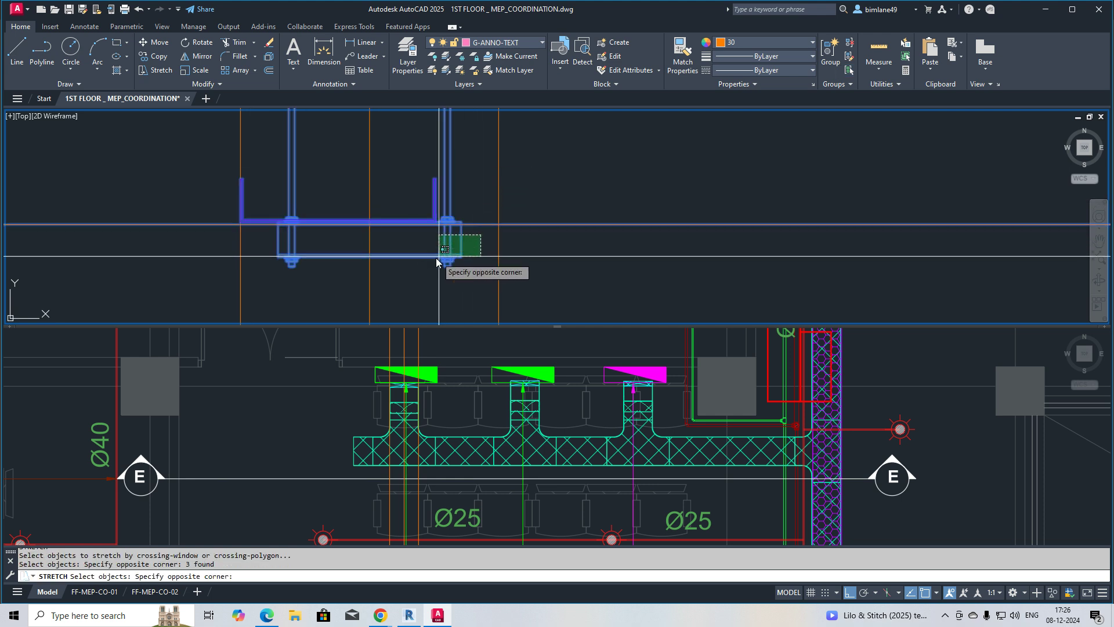
{"action": "left_click", "coordinate": [437, 261], "text": "shift"}
{"action": "key", "text": "Return"}
{"action": "left_click", "coordinate": [439, 205]}
{"action": "key", "text": "Escape"}
Move the hanger so its right rod meets the right offset line, and shift it 25 mm further right
{"action": "left_click", "coordinate": [322, 259]}
{"action": "key", "text": "Escape"}
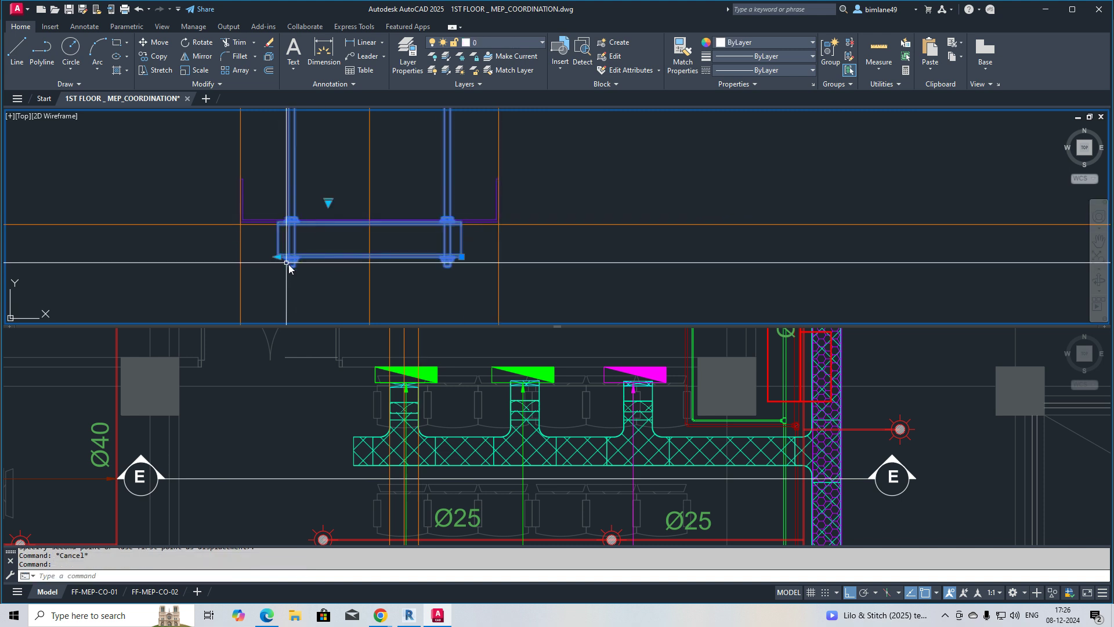
{"action": "type", "text": "M"}
{"action": "key", "text": "Return"}
{"action": "left_click", "coordinate": [448, 220]}
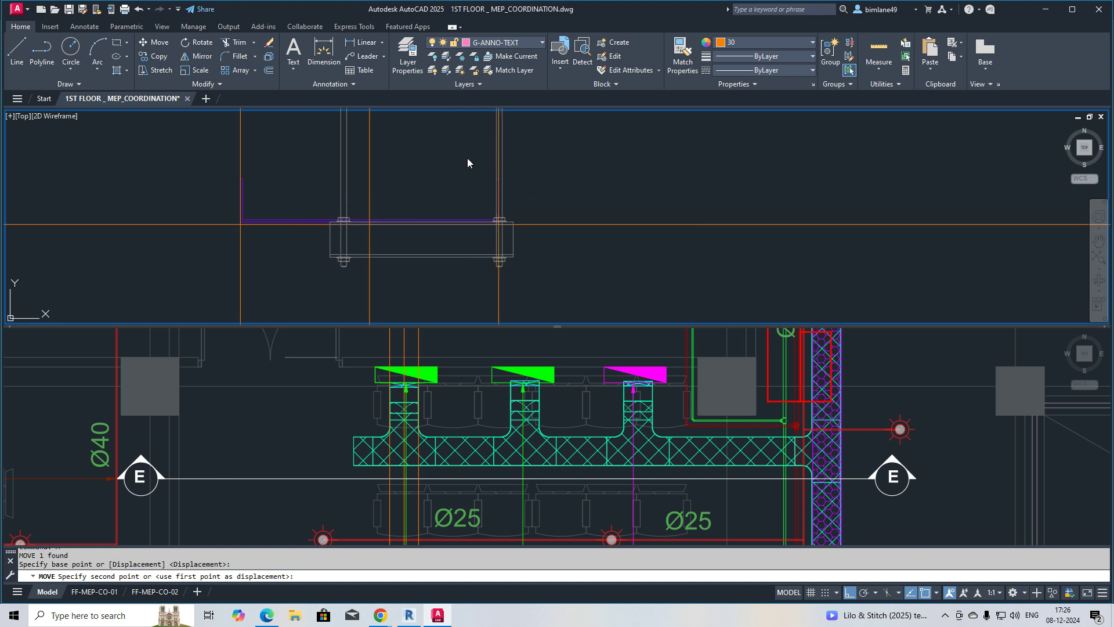
{"action": "left_click", "coordinate": [502, 170]}
{"action": "key", "text": "Return"}
{"action": "left_click", "coordinate": [539, 176]}
{"action": "type", "text": "25"}
{"action": "key", "text": "Return"}
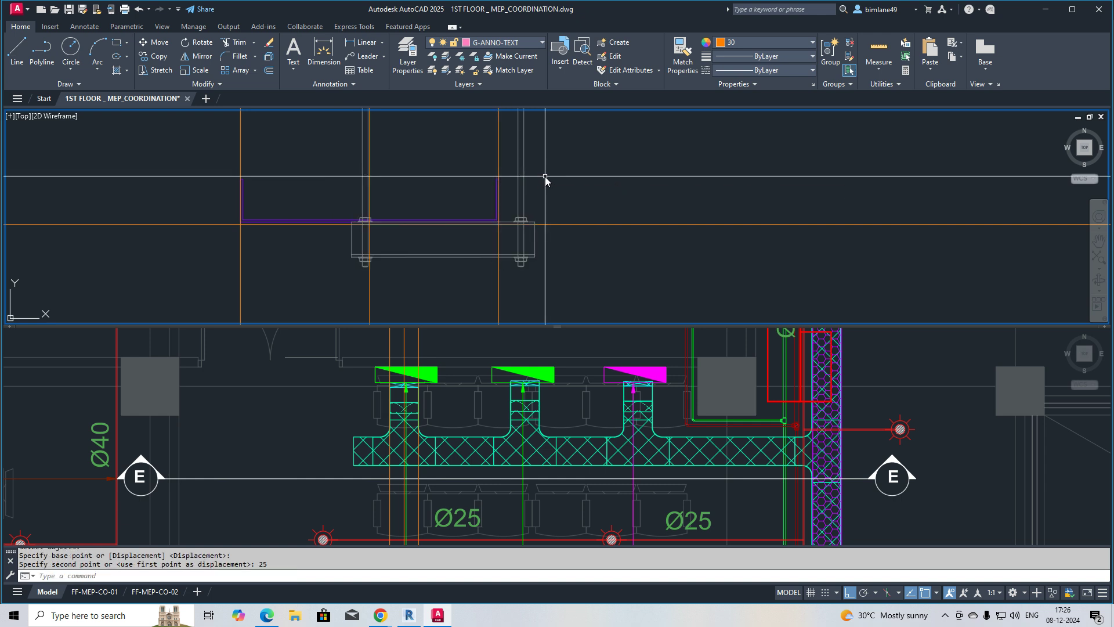
Widen the hanger support leftwards so it extends past the left edge of the stretched cable tray
{"action": "left_click", "coordinate": [406, 255]}
{"action": "left_click", "coordinate": [406, 251]}
{"action": "left_click", "coordinate": [382, 265]}
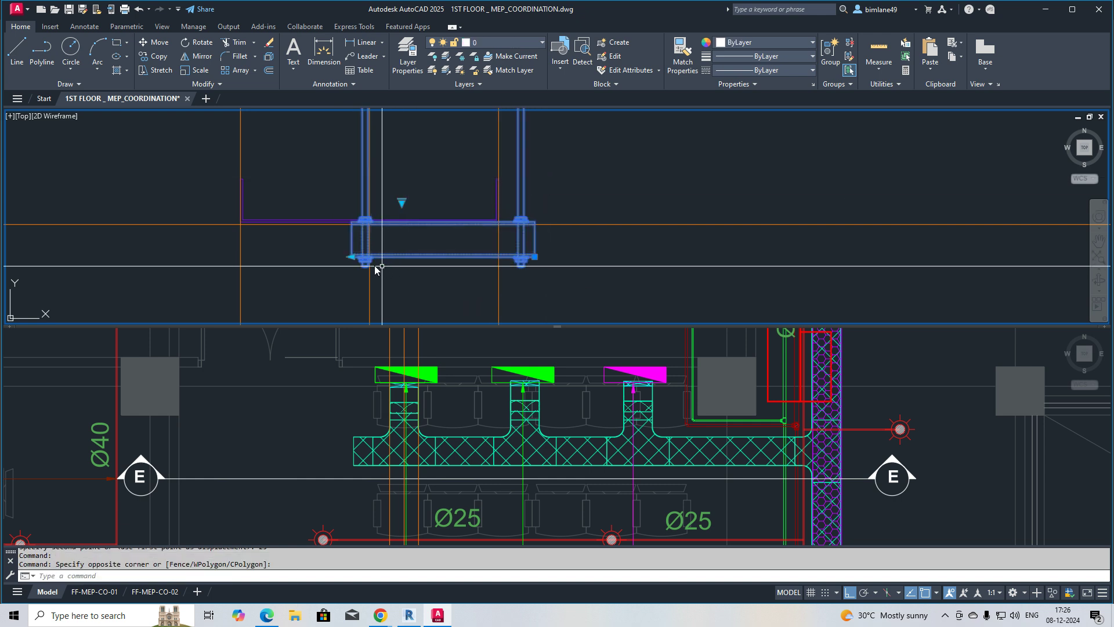
{"action": "left_click", "coordinate": [352, 257]}
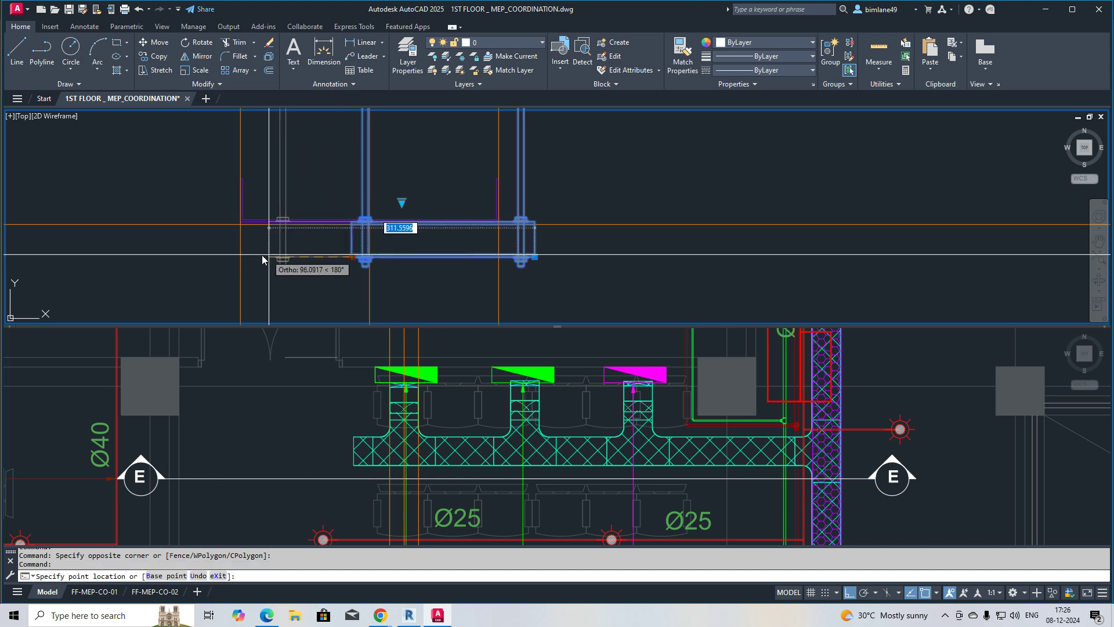
{"action": "left_click", "coordinate": [214, 259]}
{"action": "key", "text": "Escape"}
Erase the three vertical construction lines around the first cable tray in section E-E
{"action": "scroll", "coordinate": [415, 235], "scroll_direction": "down", "scroll_amount": 2}
{"action": "type", "text": "e"}
{"action": "key", "text": "Return"}
{"action": "left_click", "coordinate": [467, 268]}
{"action": "left_click", "coordinate": [324, 290]}
{"action": "key", "text": "Return"}
{"action": "middle_click_drag", "start_coordinate": [376, 268], "coordinate": [370, 268]}
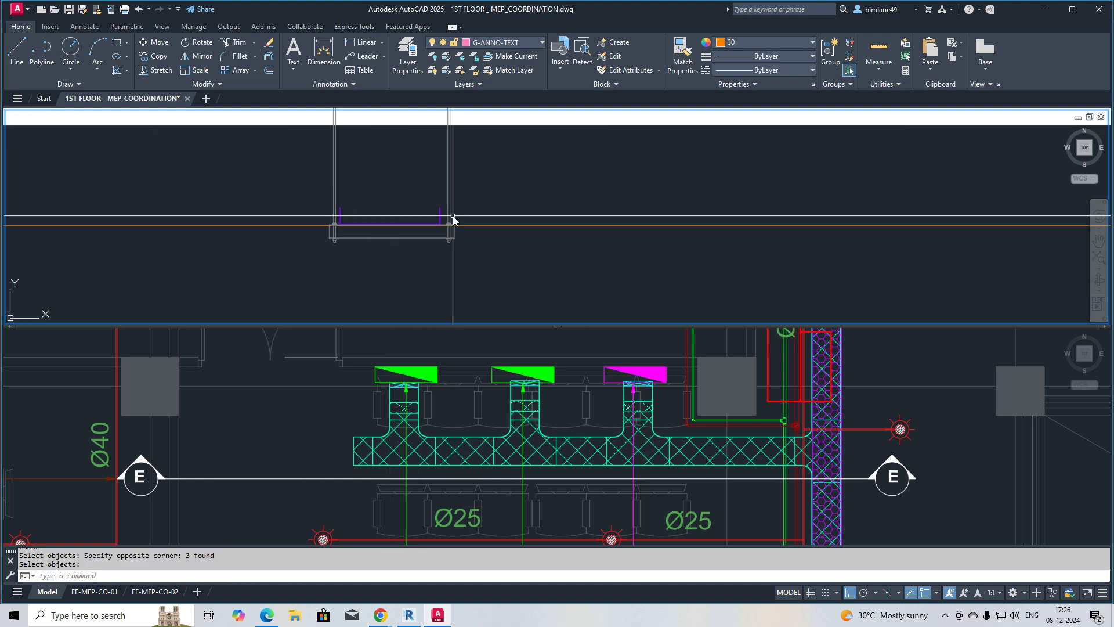
Move the hanger so the midpoint of its crossbar aligns with the midpoint of the cable tray
{"action": "middle_click_drag", "start_coordinate": [453, 219], "coordinate": [443, 218]}
{"action": "type", "text": "m"}
{"action": "key", "text": "Return"}
{"action": "type", "text": "m"}
{"action": "key", "text": "Return"}
{"action": "left_click", "coordinate": [358, 240]}
{"action": "scroll", "coordinate": [377, 224], "scroll_direction": "up", "scroll_amount": 4}
{"action": "key", "text": "Return"}
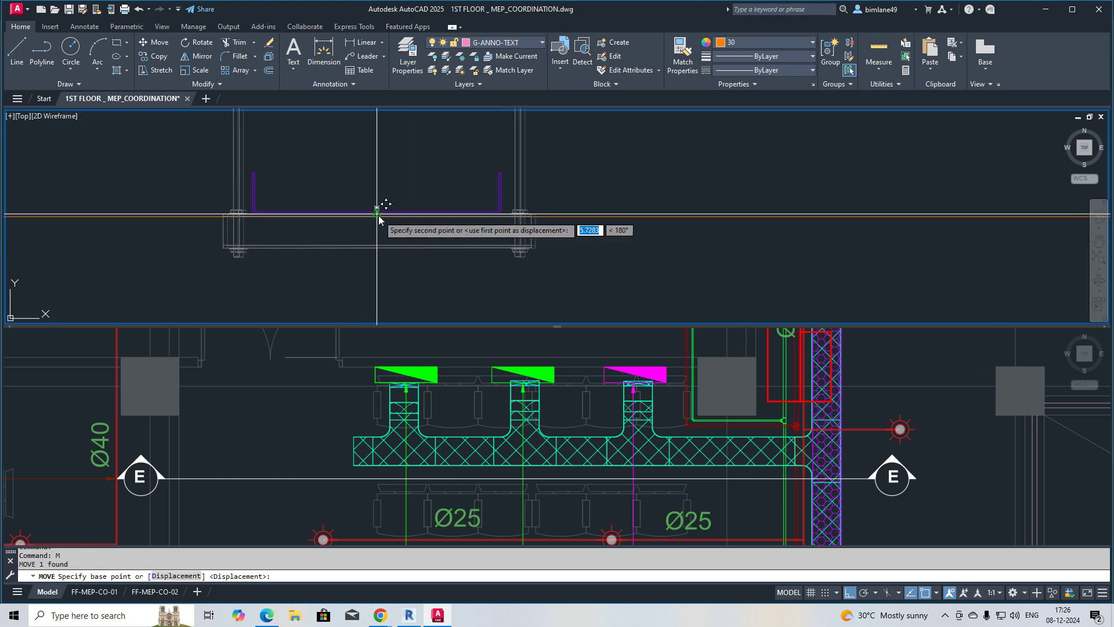
{"action": "left_click", "coordinate": [379, 216]}
{"action": "left_click", "coordinate": [375, 215]}
{"action": "scroll", "coordinate": [406, 256], "scroll_direction": "down", "scroll_amount": 5}
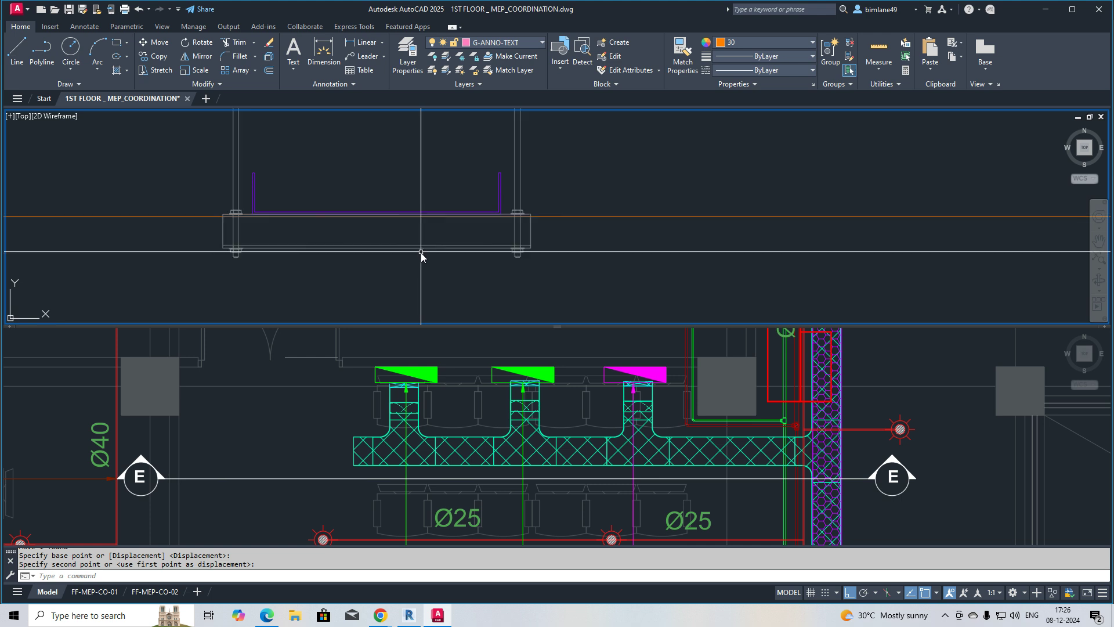
Shorten both hanger rods of the first cable tray to end at the underside of the slab
{"action": "middle_click_drag", "start_coordinate": [405, 294], "coordinate": [369, 261]}
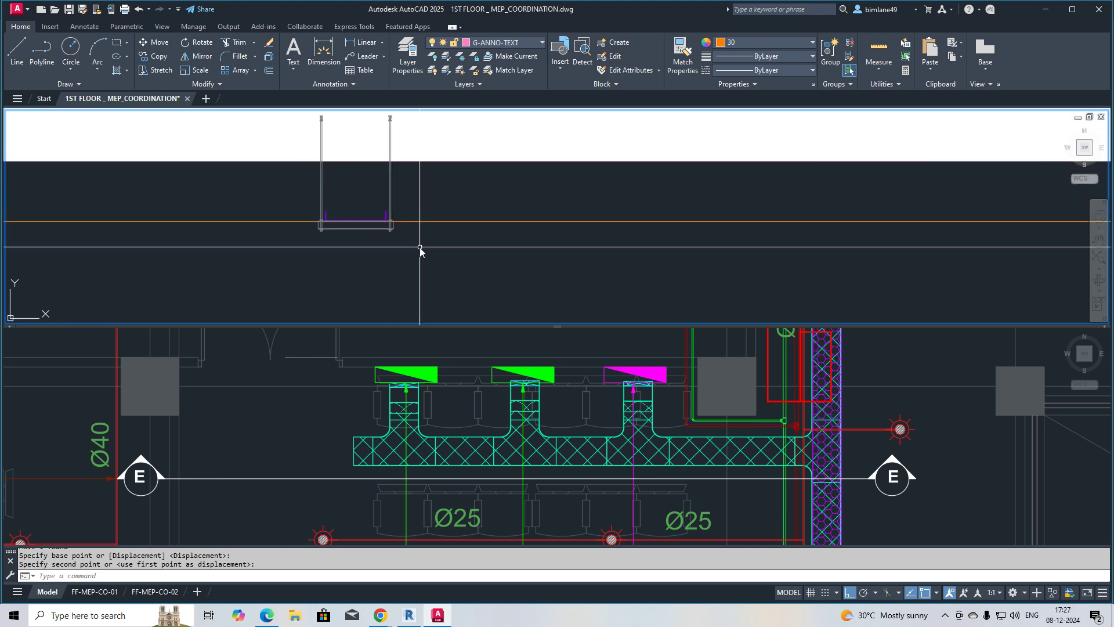
{"action": "scroll", "coordinate": [417, 249], "scroll_direction": "down", "scroll_amount": 2}
{"action": "left_click", "coordinate": [382, 167]}
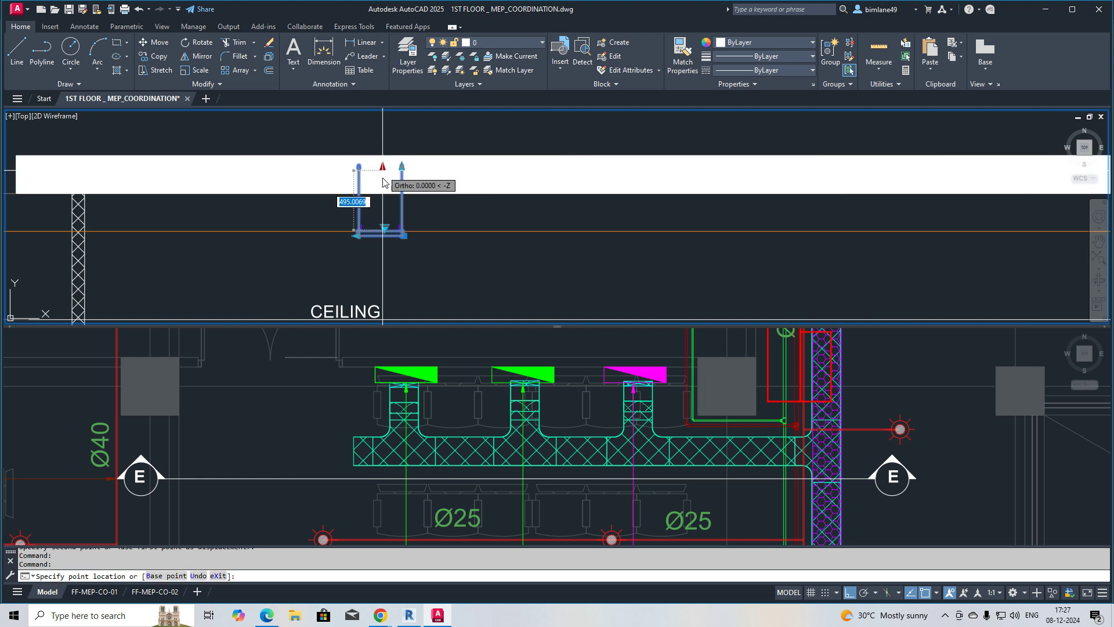
{"action": "left_click", "coordinate": [383, 200]}
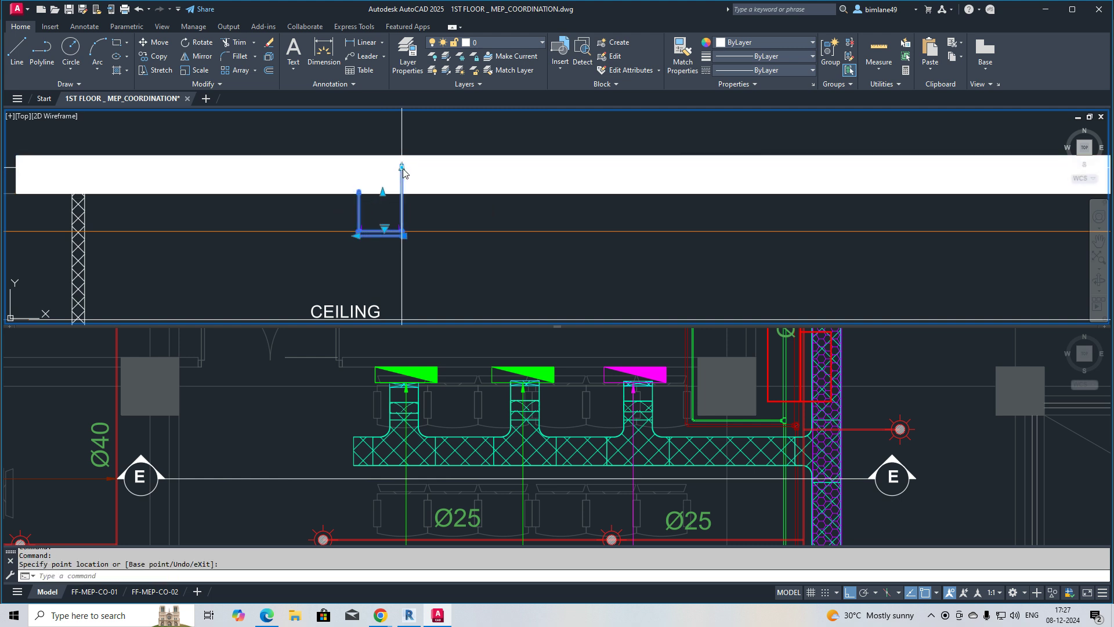
{"action": "left_click", "coordinate": [417, 289]}
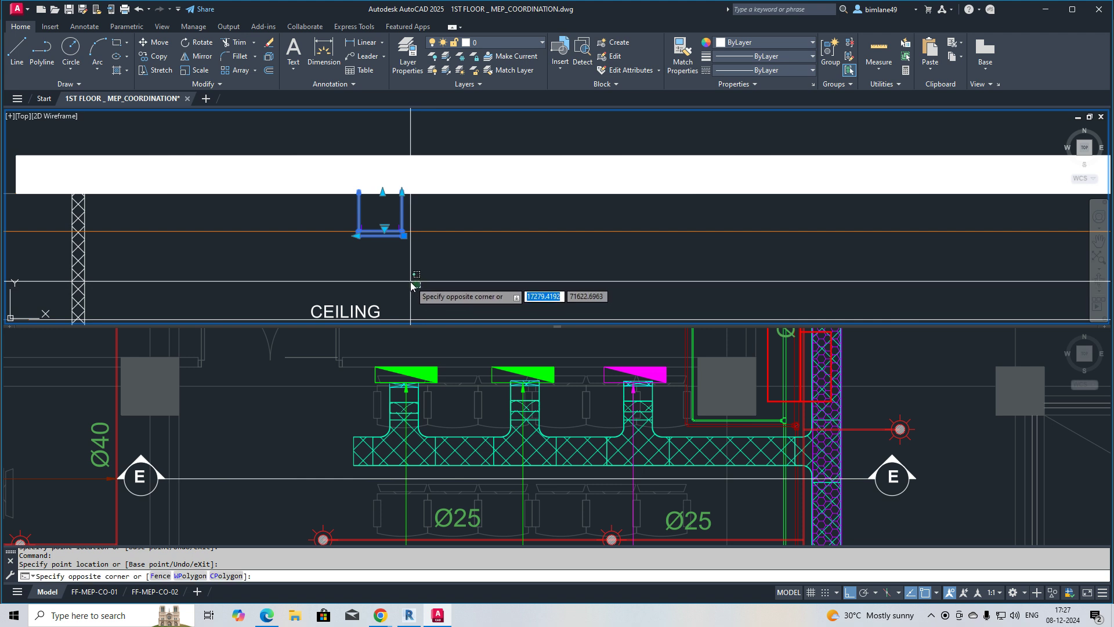
{"action": "key", "text": "Escape"}
Draw vertical construction lines through the second and third board tray branches in the plan, extending through section E-E
{"action": "middle_click_drag", "start_coordinate": [484, 285], "coordinate": [411, 243]}
{"action": "left_click", "coordinate": [510, 406]}
{"action": "type", "text": "xl"}
{"action": "key", "text": "space"}
{"action": "left_click", "coordinate": [524, 361]}
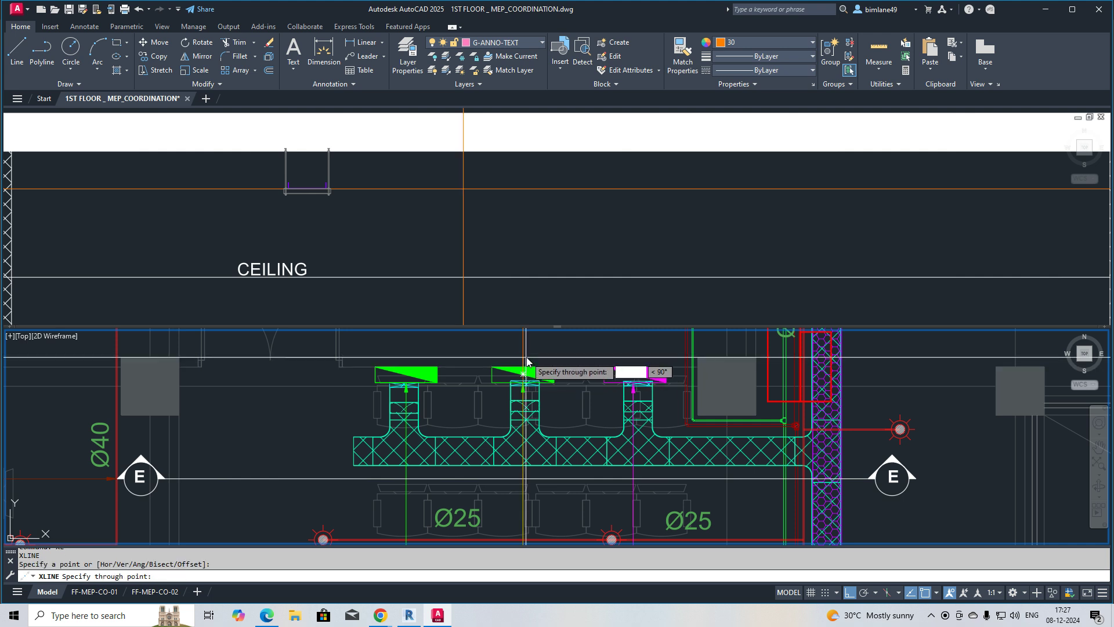
{"action": "left_click", "coordinate": [635, 369]}
{"action": "key", "text": "Escape"}
Copy the cable tray with its hanger, centring the copies where the two vertical construction lines cross the 3400 mm level line
{"action": "left_click", "coordinate": [384, 225]}
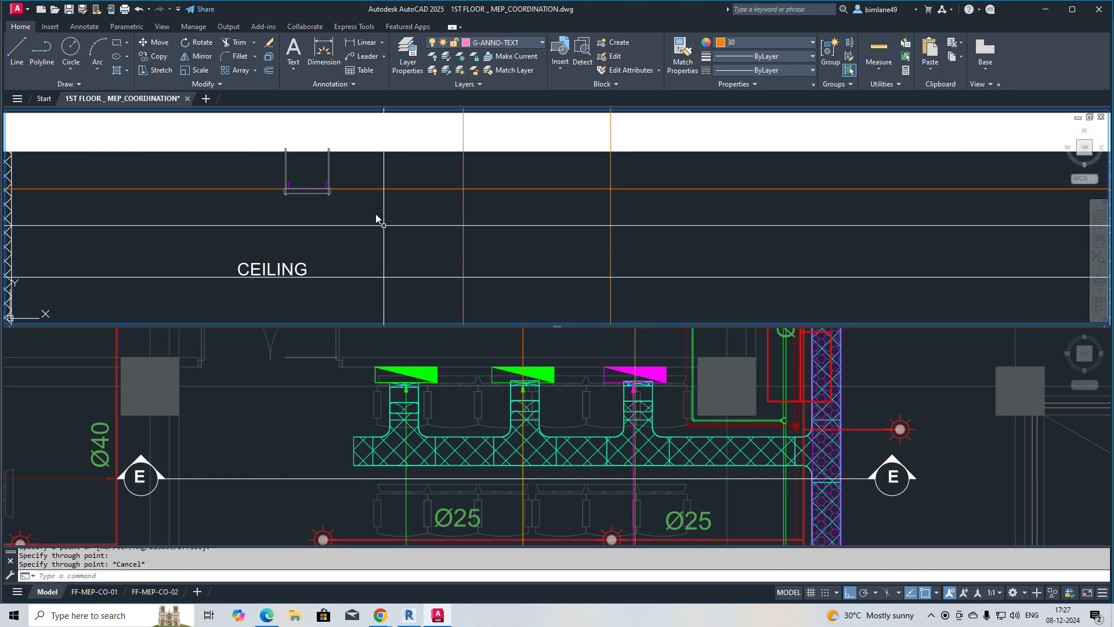
{"action": "type", "text": "CO"}
{"action": "key", "text": "Return"}
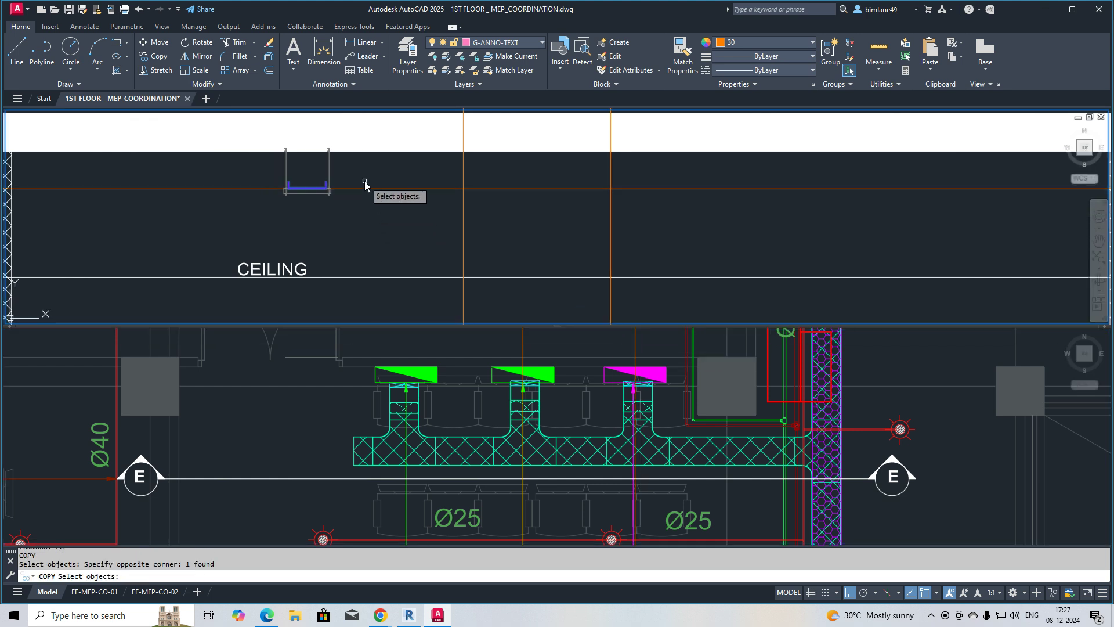
{"action": "key", "text": "Return"}
{"action": "left_click", "coordinate": [329, 190]}
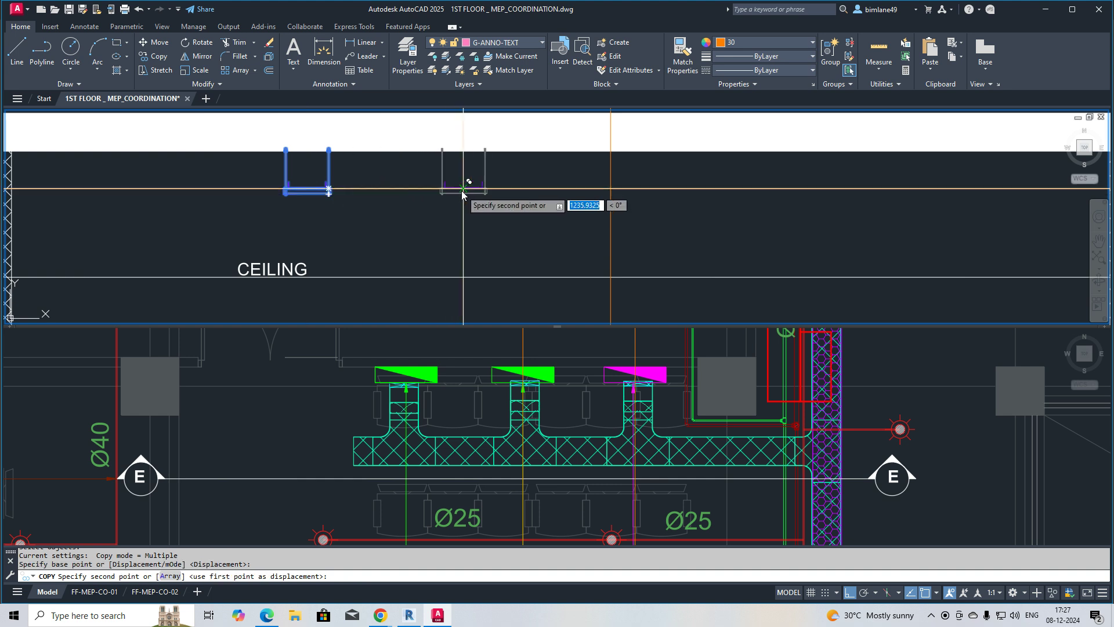
{"action": "left_click", "coordinate": [610, 189]}
{"action": "key", "text": "Escape"}
{"action": "scroll", "coordinate": [607, 195], "scroll_direction": "up", "scroll_amount": 4}
{"action": "middle_click_drag", "start_coordinate": [620, 202], "coordinate": [827, 265]}
{"action": "scroll", "coordinate": [595, 260], "scroll_direction": "down", "scroll_amount": 1}
{"action": "middle_click_drag", "start_coordinate": [594, 259], "coordinate": [622, 248]}
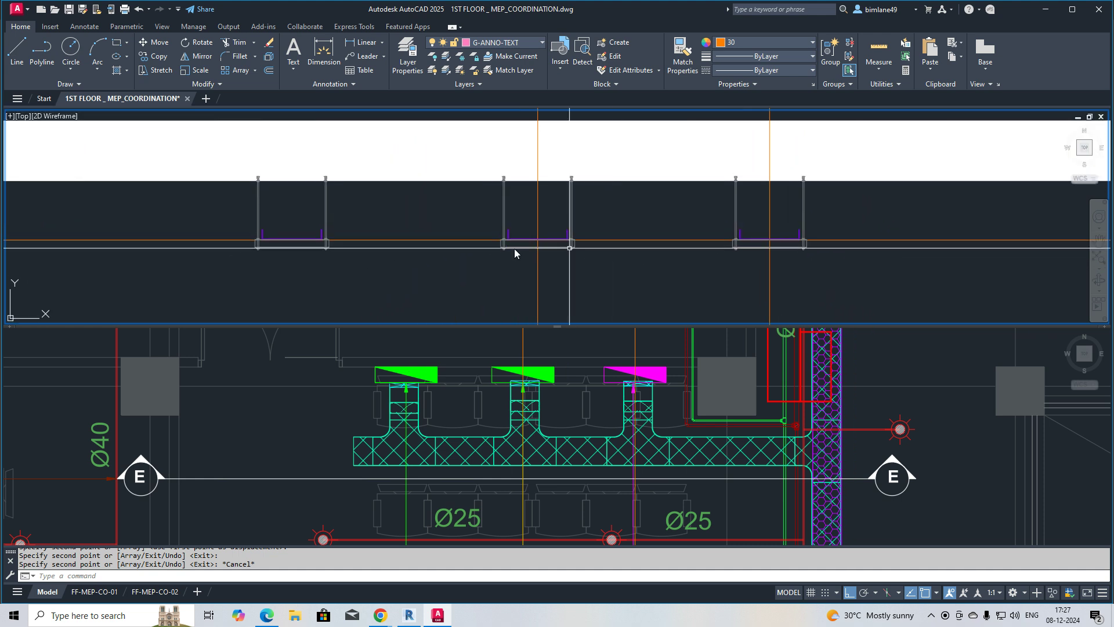
{"action": "mouse_move", "coordinate": [345, 250]}
{"action": "middle_mouse_down"}
{"action": "mouse_move", "coordinate": [352, 179]}
{"action": "mouse_move", "coordinate": [360, 248]}
{"action": "middle_mouse_up"}
{"action": "scroll", "coordinate": [356, 215], "scroll_direction": "down", "scroll_amount": 2}
{"action": "scroll", "coordinate": [308, 251], "scroll_direction": "up", "scroll_amount": 2}
{"action": "type", "text": "m"}
{"action": "key", "text": "space"}
{"action": "left_click", "coordinate": [291, 232]}
{"action": "left_click", "coordinate": [388, 286]}
{"action": "key", "text": "space"}
{"action": "left_click", "coordinate": [390, 288]}
{"action": "left_click", "coordinate": [294, 289]}
{"action": "left_click", "coordinate": [343, 247]}
Draw a rectangle around the outline of the first cable tray in section E-E
{"action": "type", "text": "rec"}
{"action": "key", "text": "Return"}
{"action": "scroll", "coordinate": [348, 165], "scroll_direction": "up", "scroll_amount": 4}
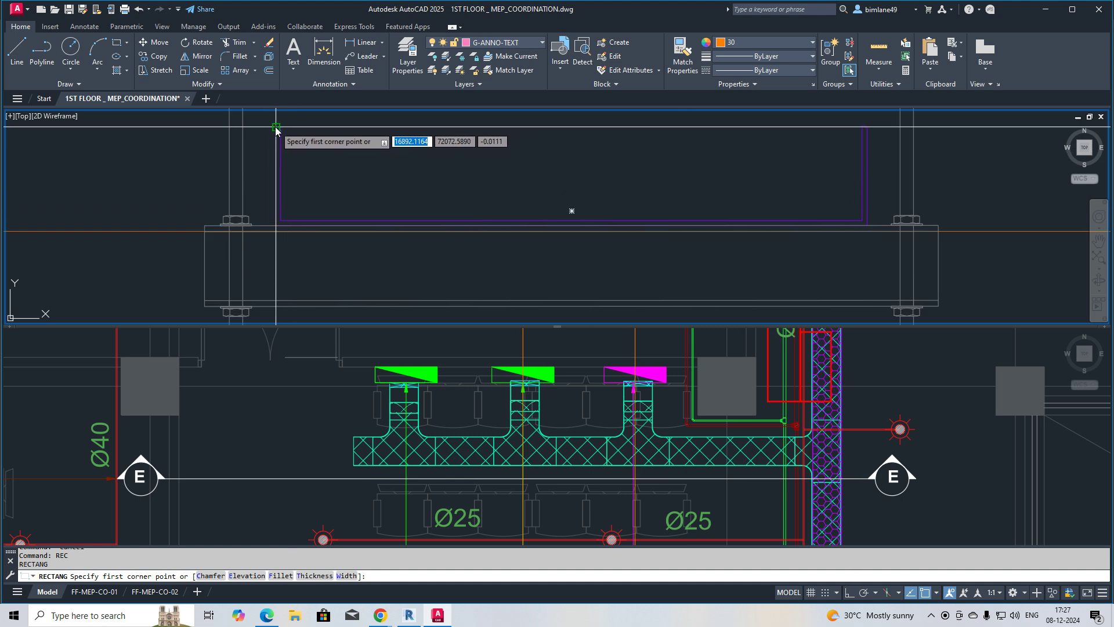
{"action": "left_click", "coordinate": [275, 126]}
{"action": "left_click", "coordinate": [868, 225]}
{"action": "key", "text": "Escape"}
Try to stretch the rectangle's upper edge down to the first distribution board, and undo the stretch
{"action": "scroll", "coordinate": [629, 225], "scroll_direction": "down", "scroll_amount": 1}
{"action": "left_click", "coordinate": [597, 201]}
{"action": "left_click", "coordinate": [583, 150]}
{"action": "scroll", "coordinate": [594, 168], "scroll_direction": "down", "scroll_amount": 8}
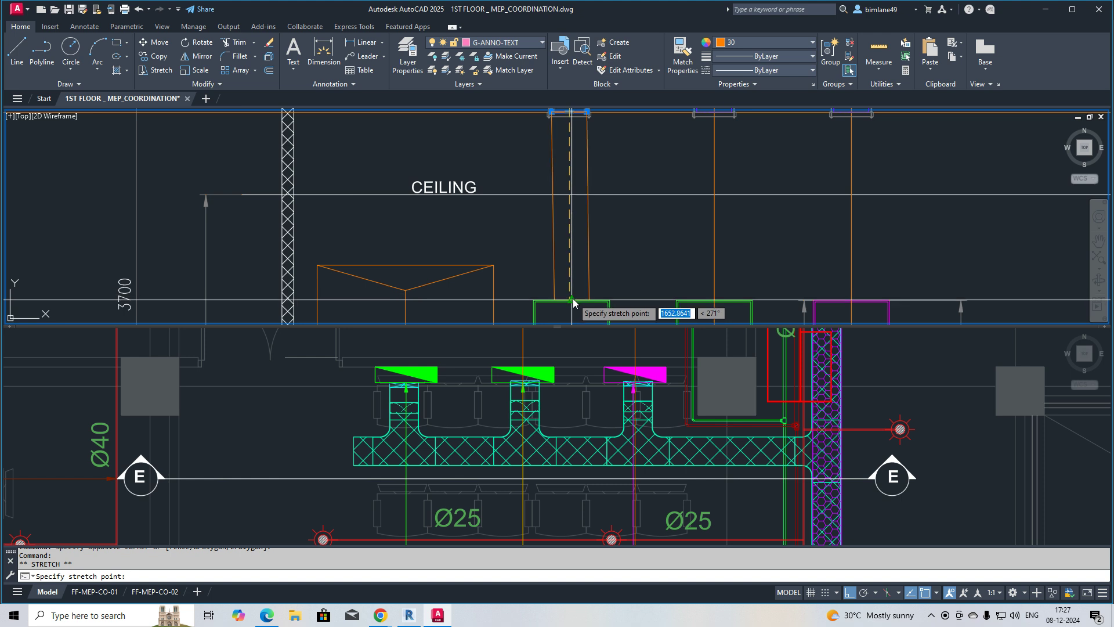
{"action": "key", "text": "Escape"}
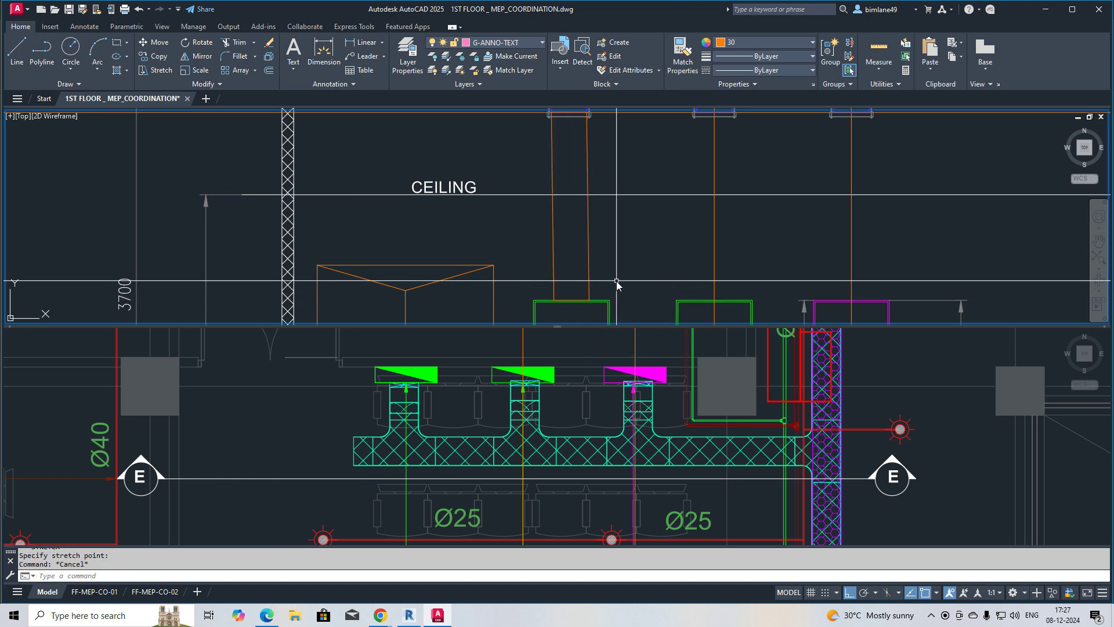
{"action": "scroll", "coordinate": [618, 281], "scroll_direction": "up", "scroll_amount": 5}
{"action": "key", "text": "ctrl+z"}
Stretch the rectangle's upper edge straight down to the top of the first distribution board to form the vertical tray
{"action": "left_click", "coordinate": [523, 172]}
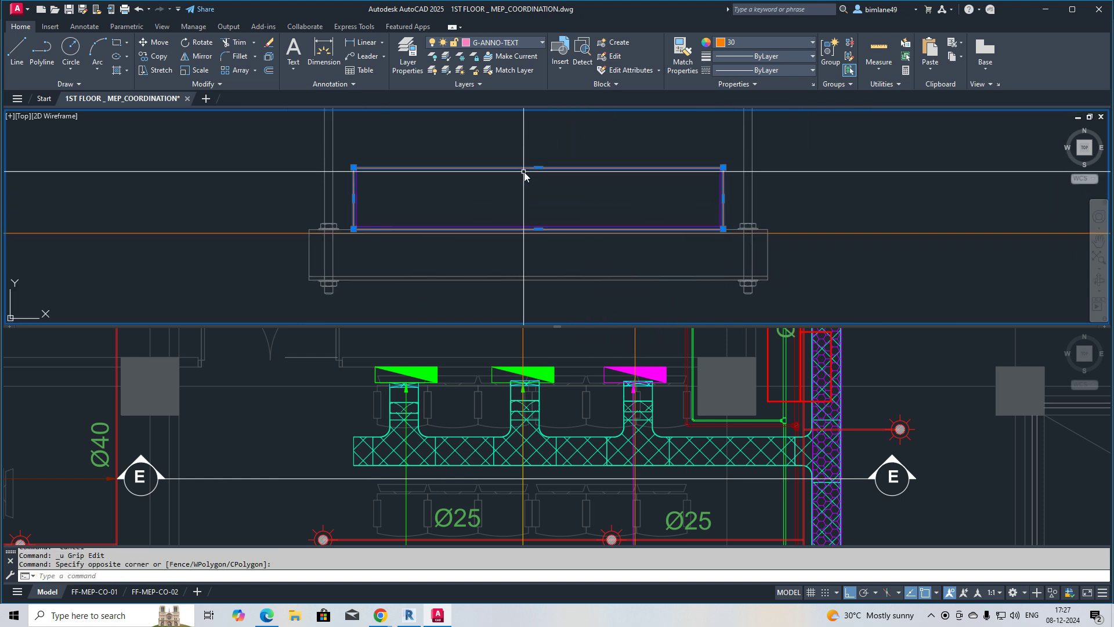
{"action": "left_click", "coordinate": [537, 170]}
{"action": "scroll", "coordinate": [545, 244], "scroll_direction": "down", "scroll_amount": 6}
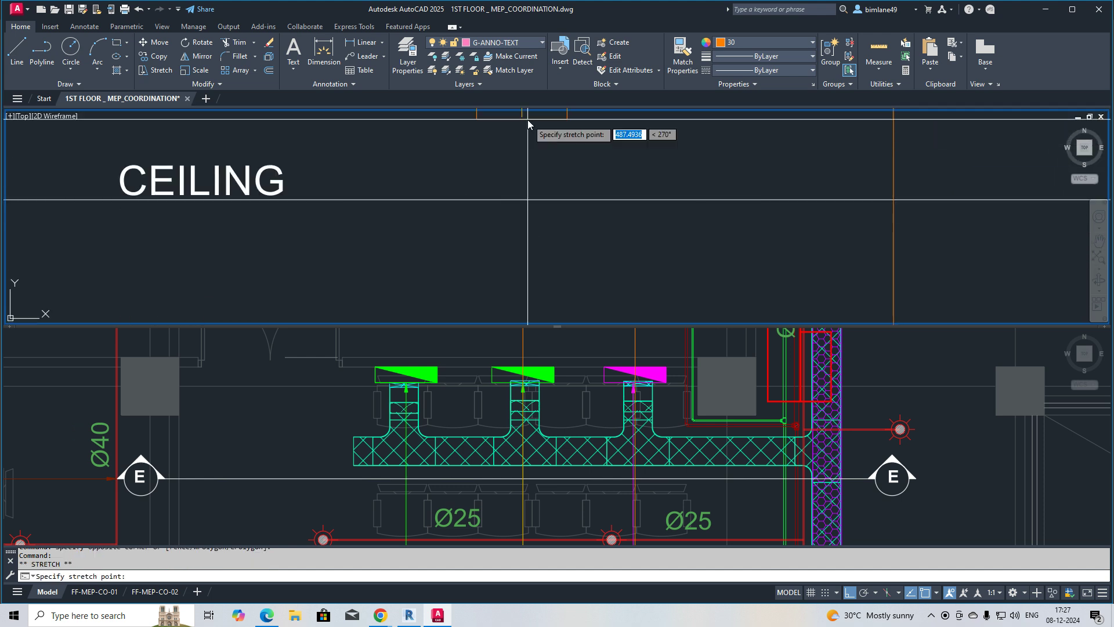
{"action": "scroll", "coordinate": [539, 261], "scroll_direction": "up", "scroll_amount": 5}
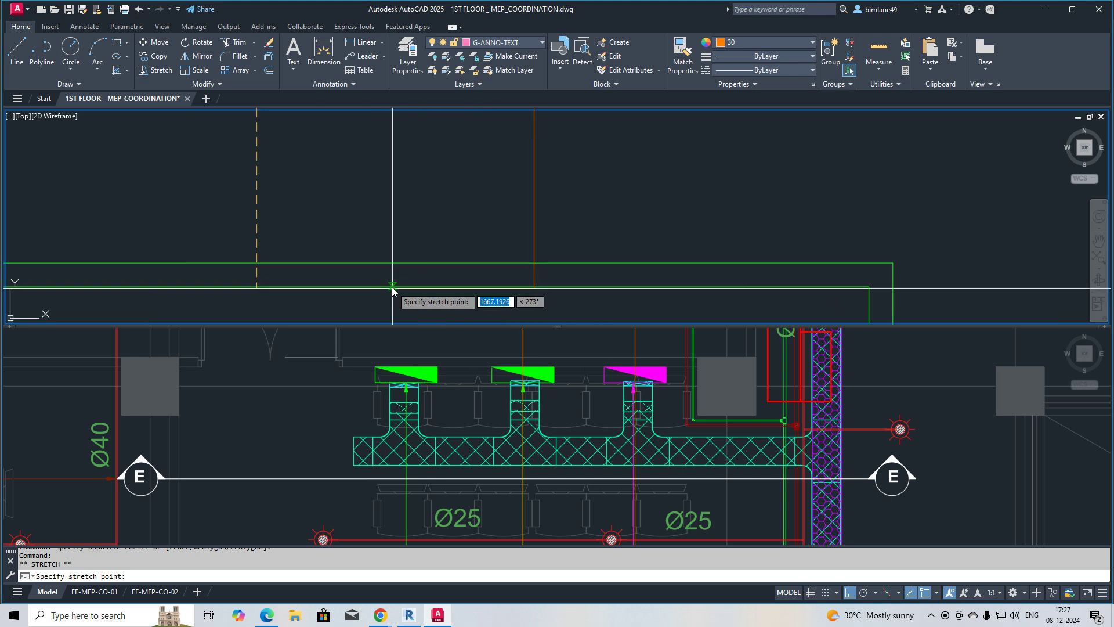
{"action": "scroll", "coordinate": [314, 273], "scroll_direction": "down", "scroll_amount": 2}
{"action": "key", "text": "Escape"}
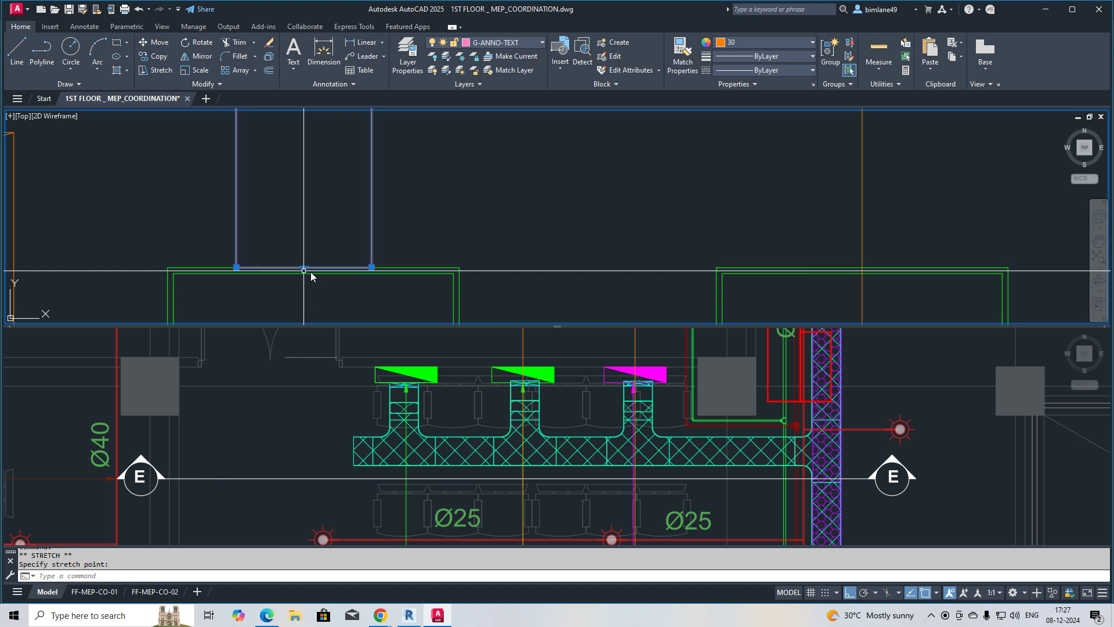
Hatch the vertical tray rectangle above the first distribution board by selecting its outline, using the ANGLE pattern
{"action": "scroll", "coordinate": [311, 273], "scroll_direction": "down", "scroll_amount": 3}
{"action": "middle_click_drag", "start_coordinate": [379, 281], "coordinate": [394, 280]}
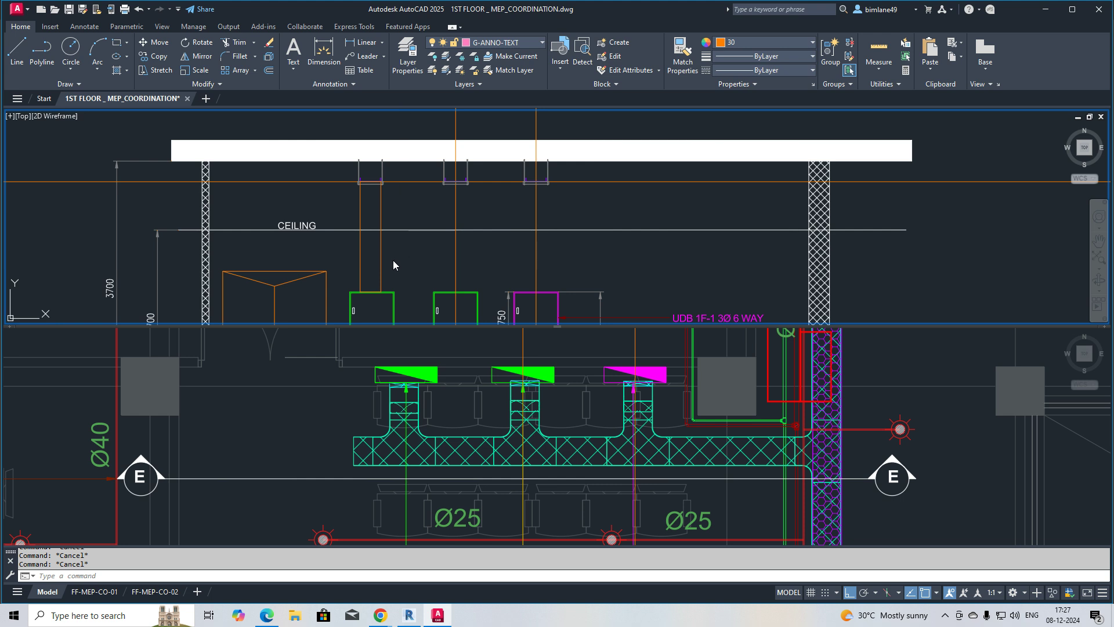
{"action": "type", "text": "h"}
{"action": "key", "text": "Return"}
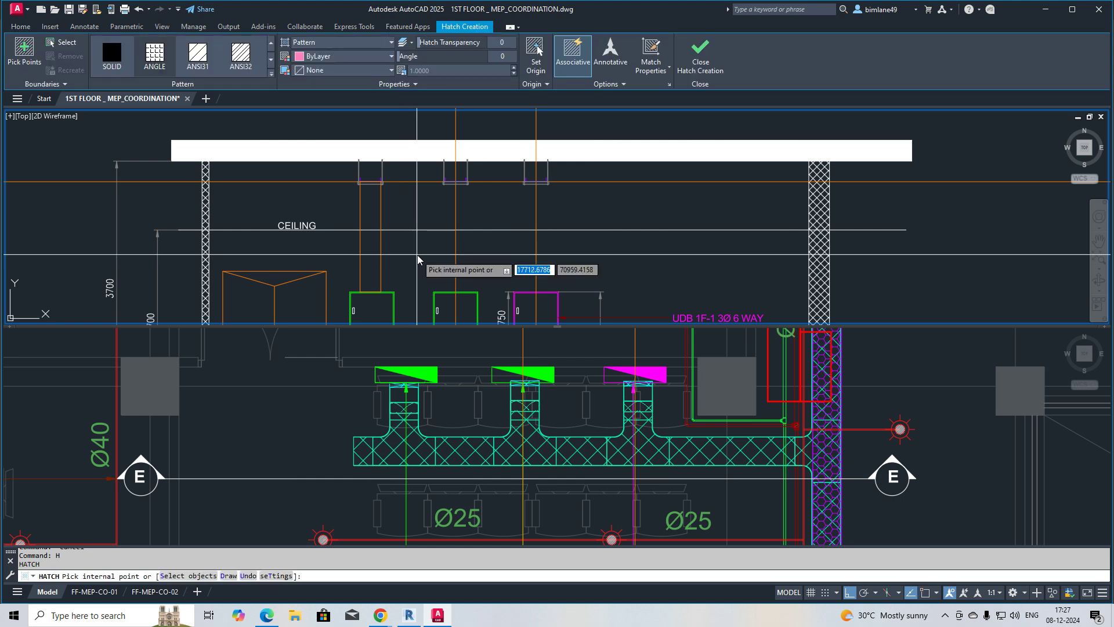
{"action": "left_click", "coordinate": [669, 84]}
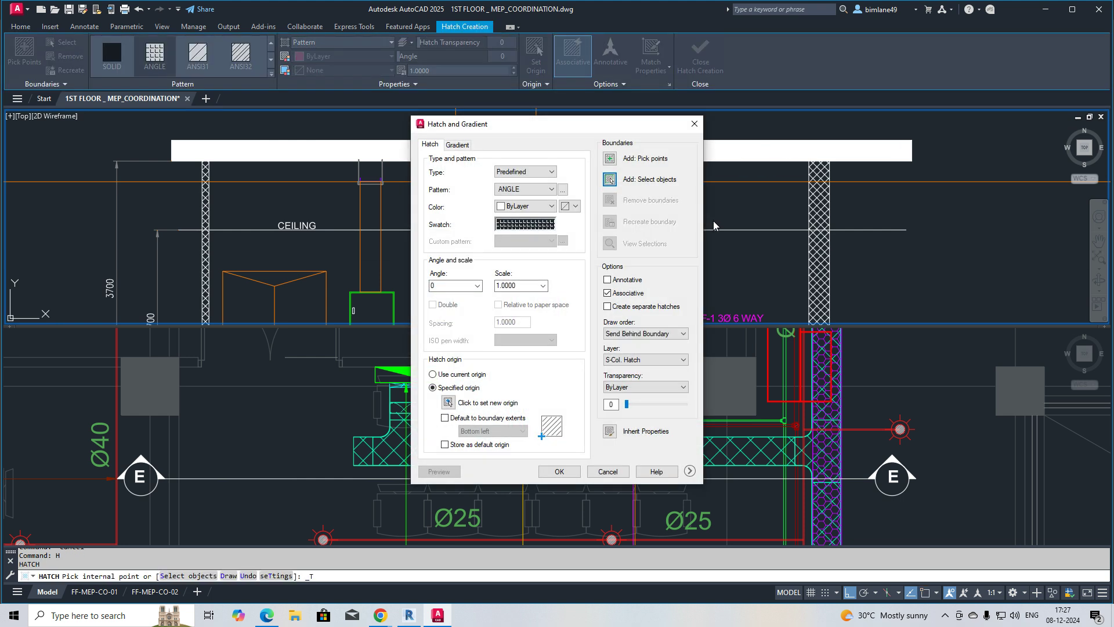
{"action": "left_click", "coordinate": [609, 180]}
{"action": "left_click", "coordinate": [382, 263]}
{"action": "right_click", "coordinate": [393, 254]}
{"action": "left_click", "coordinate": [423, 264]}
{"action": "scroll", "coordinate": [452, 265], "scroll_direction": "down", "scroll_amount": 2}
{"action": "middle_click_drag", "start_coordinate": [448, 309], "coordinate": [412, 250]}
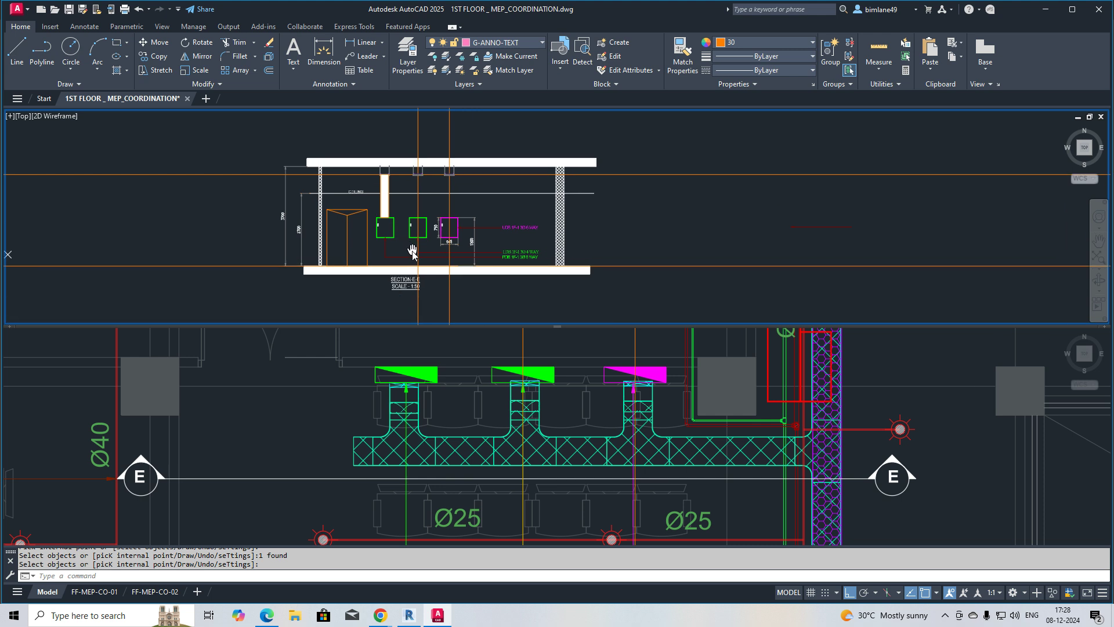
Match the vertical tray's hatch to the honeycomb hatch of the existing vertical cable trays in the other section
{"action": "left_click", "coordinate": [428, 446]}
{"action": "left_click", "coordinate": [428, 445]}
{"action": "scroll", "coordinate": [600, 389], "scroll_direction": "down", "scroll_amount": 5}
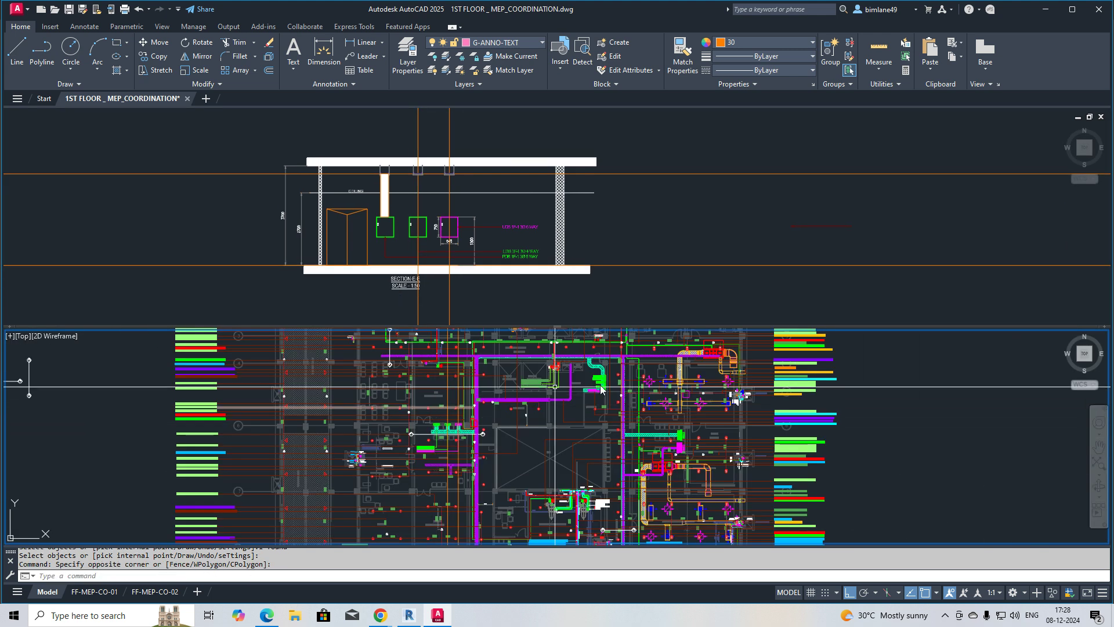
{"action": "left_click", "coordinate": [746, 261]}
{"action": "scroll", "coordinate": [708, 263], "scroll_direction": "down", "scroll_amount": 5}
{"action": "middle_click_drag", "start_coordinate": [946, 269], "coordinate": [403, 237]}
{"action": "scroll", "coordinate": [1021, 220], "scroll_direction": "up", "scroll_amount": 4}
{"action": "scroll", "coordinate": [1006, 227], "scroll_direction": "up", "scroll_amount": 5}
{"action": "type", "text": "ma"}
{"action": "key", "text": "Return"}
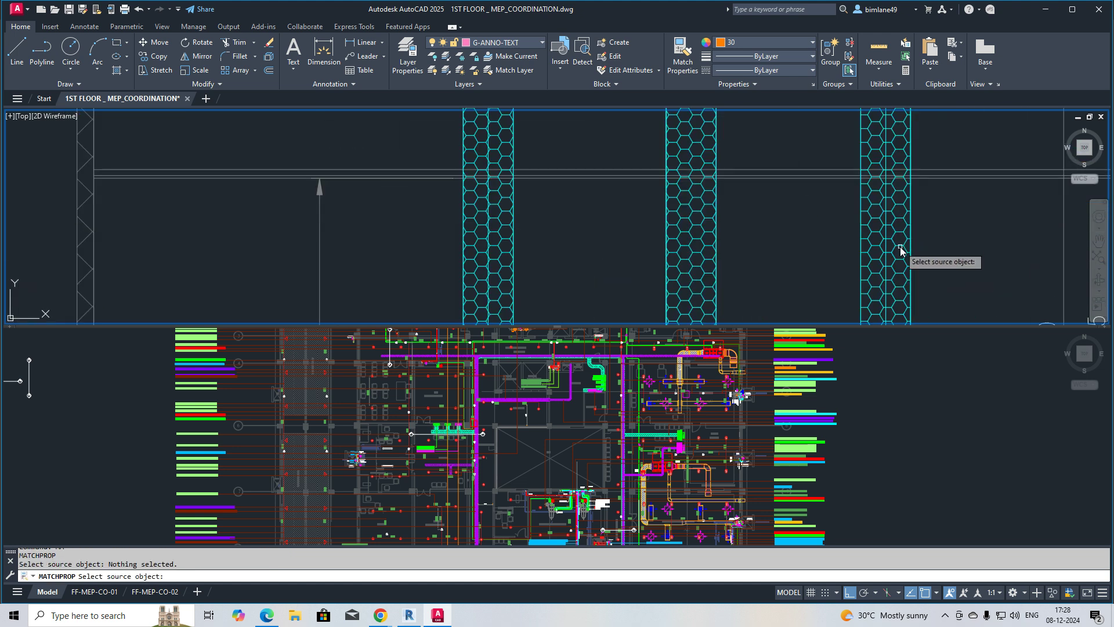
{"action": "left_click", "coordinate": [901, 251]}
{"action": "scroll", "coordinate": [899, 255], "scroll_direction": "down", "scroll_amount": 5}
{"action": "scroll", "coordinate": [359, 279], "scroll_direction": "down", "scroll_amount": 2}
{"action": "scroll", "coordinate": [359, 280], "scroll_direction": "up", "scroll_amount": 6}
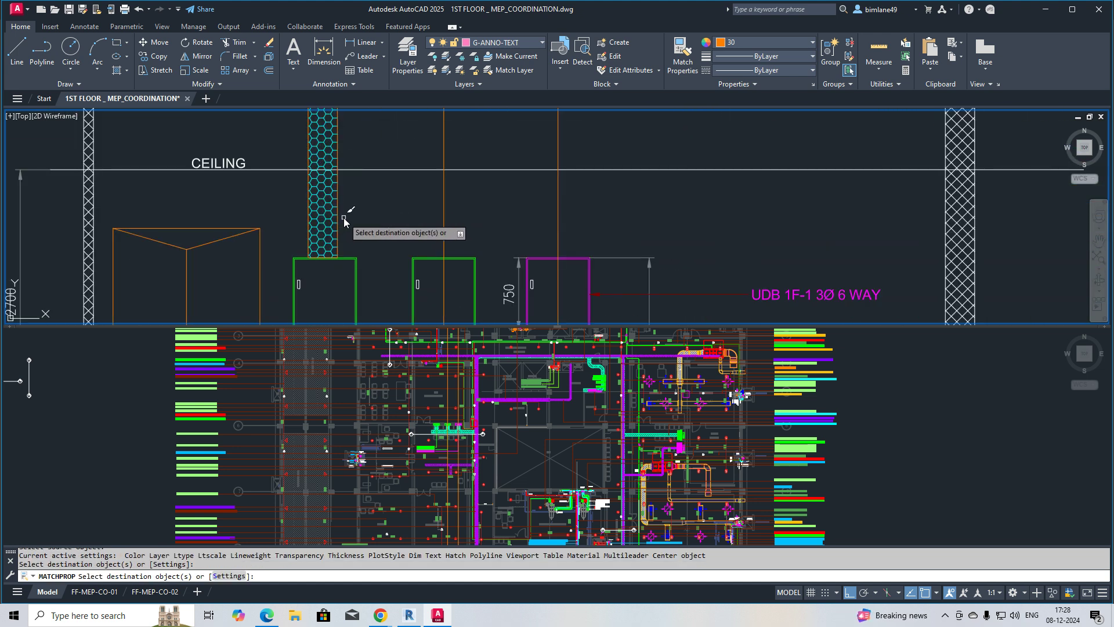
Apply the same matched properties to the outline of the first board's vertical tray
{"action": "left_click", "coordinate": [347, 216]}
{"action": "left_click", "coordinate": [312, 230]}
{"action": "key", "text": "Escape"}
{"action": "scroll", "coordinate": [355, 241], "scroll_direction": "down", "scroll_amount": 1}
{"action": "middle_click_drag", "start_coordinate": [360, 237], "coordinate": [362, 269]}
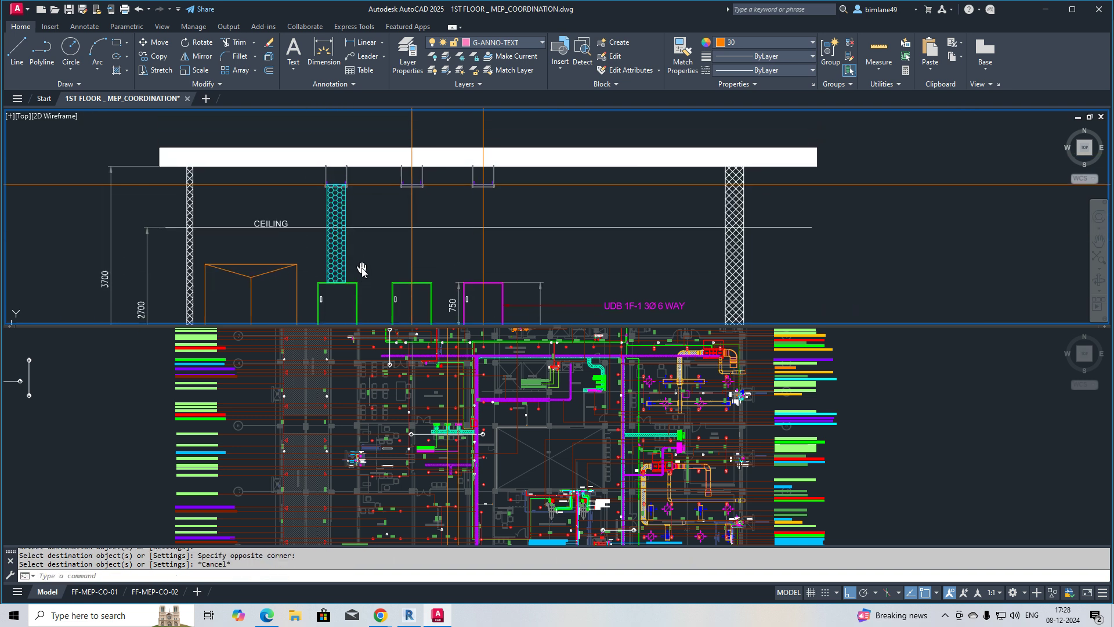
Copy the first board's hatched vertical tray to the second and third distribution boards, from its base to each board's top
{"action": "type", "text": "CO"}
{"action": "key", "text": "space"}
{"action": "left_click", "coordinate": [332, 256]}
{"action": "key", "text": "space"}
{"action": "left_click", "coordinate": [336, 282]}
{"action": "left_click", "coordinate": [411, 284]}
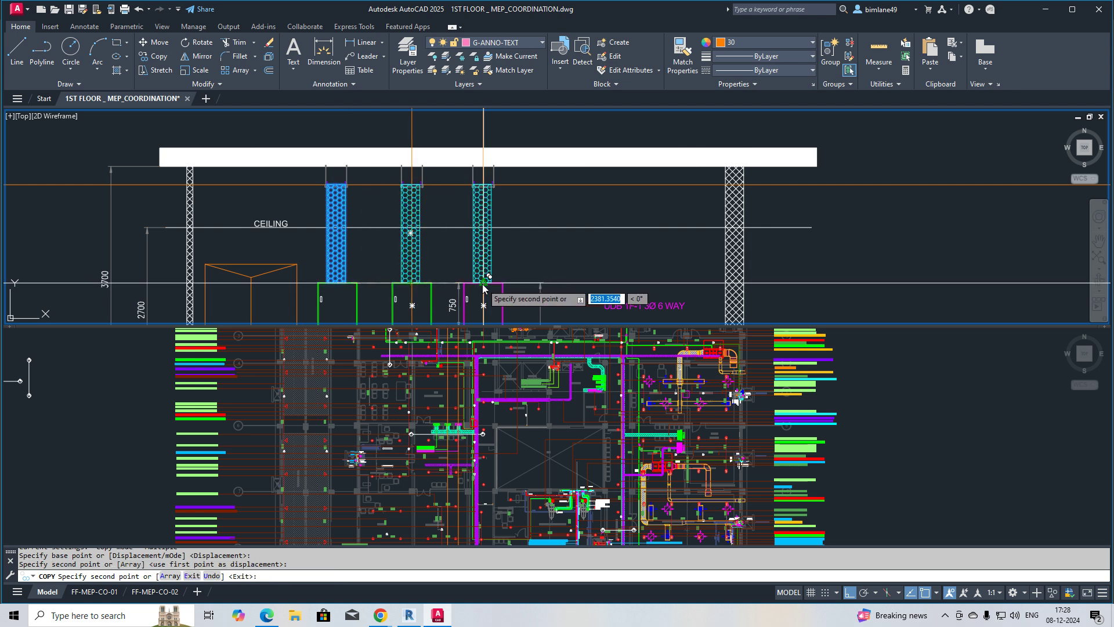
{"action": "key", "text": "Escape"}
{"action": "middle_click_drag", "start_coordinate": [423, 274], "coordinate": [404, 259]}
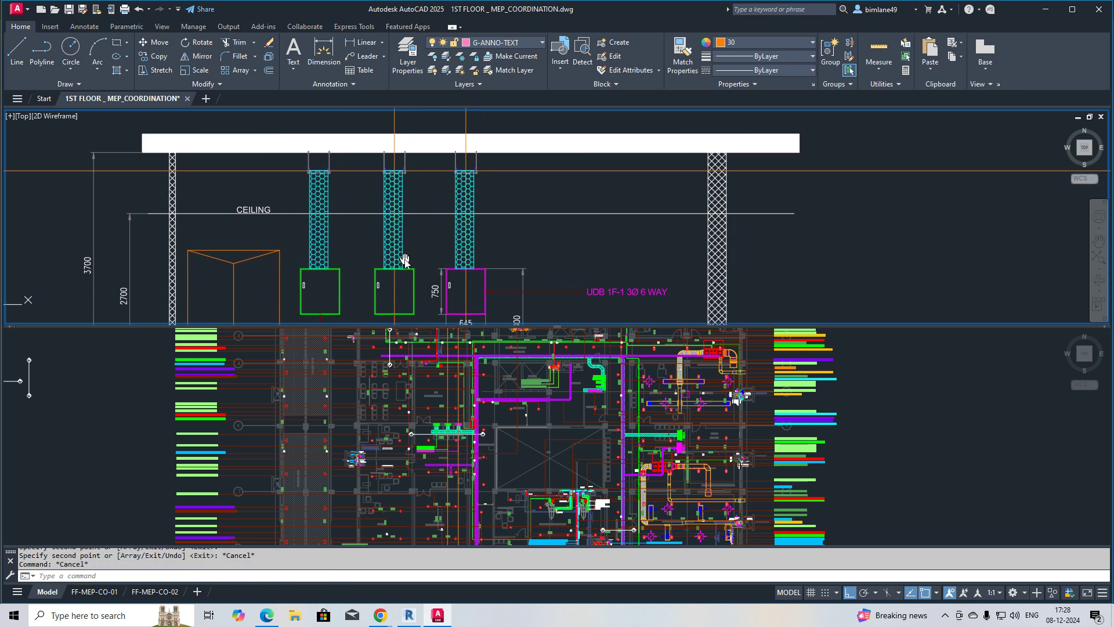
Draw a rectangle around the third hung cable tray's cross-section, corner to corner, in section E-E
{"action": "scroll", "coordinate": [404, 259], "scroll_direction": "down", "scroll_amount": 2}
{"action": "left_click", "coordinate": [460, 443]}
{"action": "scroll", "coordinate": [460, 442], "scroll_direction": "up", "scroll_amount": 6}
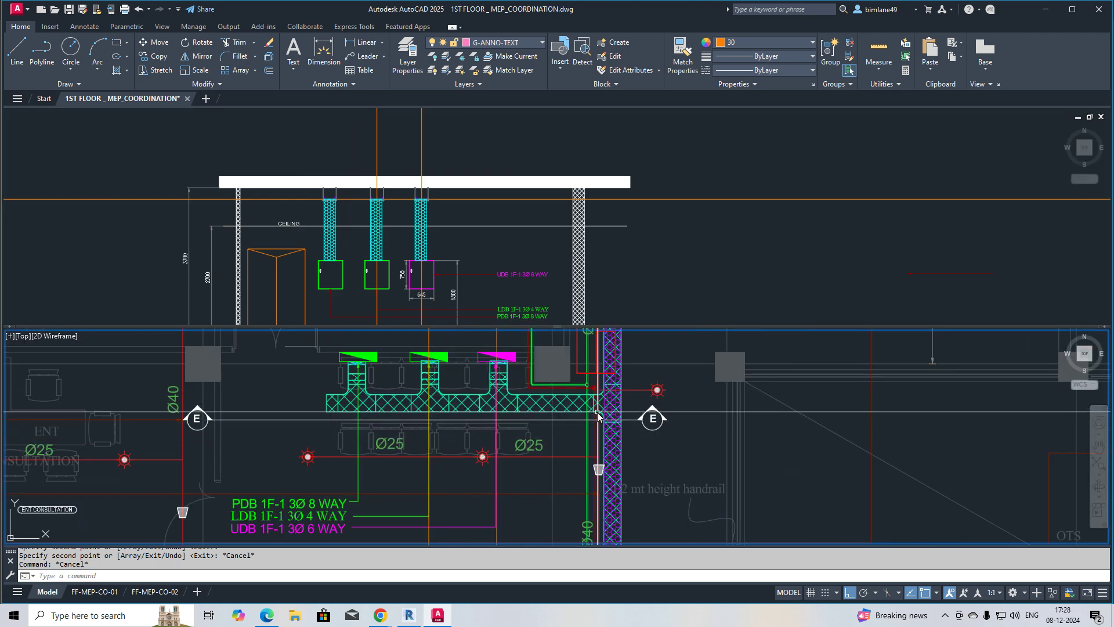
{"action": "left_click", "coordinate": [483, 241]}
{"action": "scroll", "coordinate": [482, 241], "scroll_direction": "up", "scroll_amount": 6}
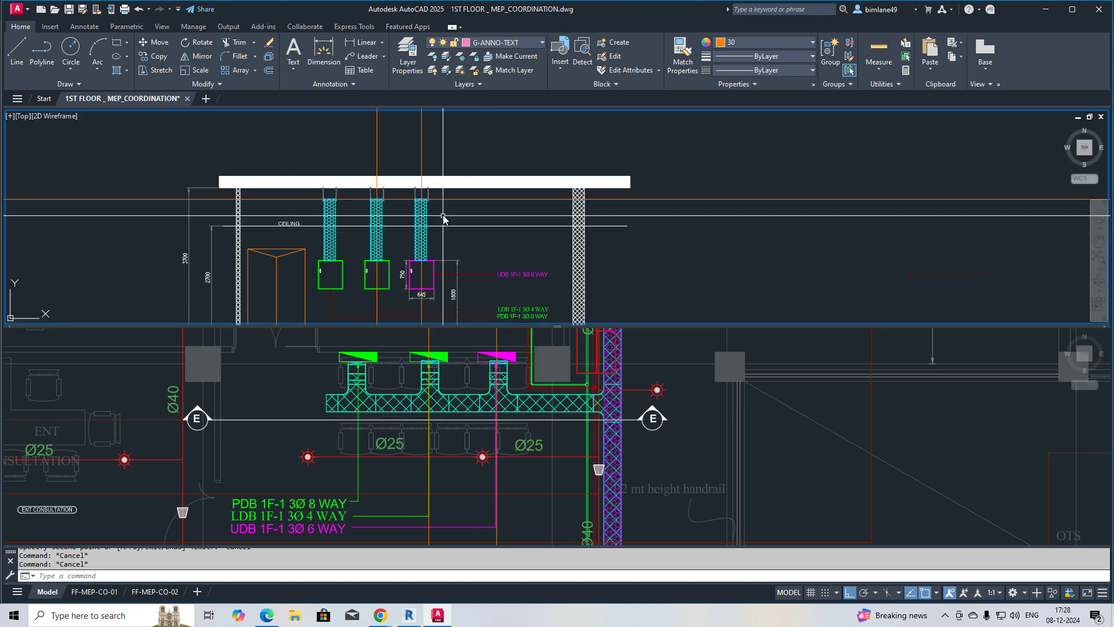
{"action": "type", "text": "REC"}
{"action": "key", "text": "Return"}
{"action": "scroll", "coordinate": [383, 243], "scroll_direction": "up", "scroll_amount": 3}
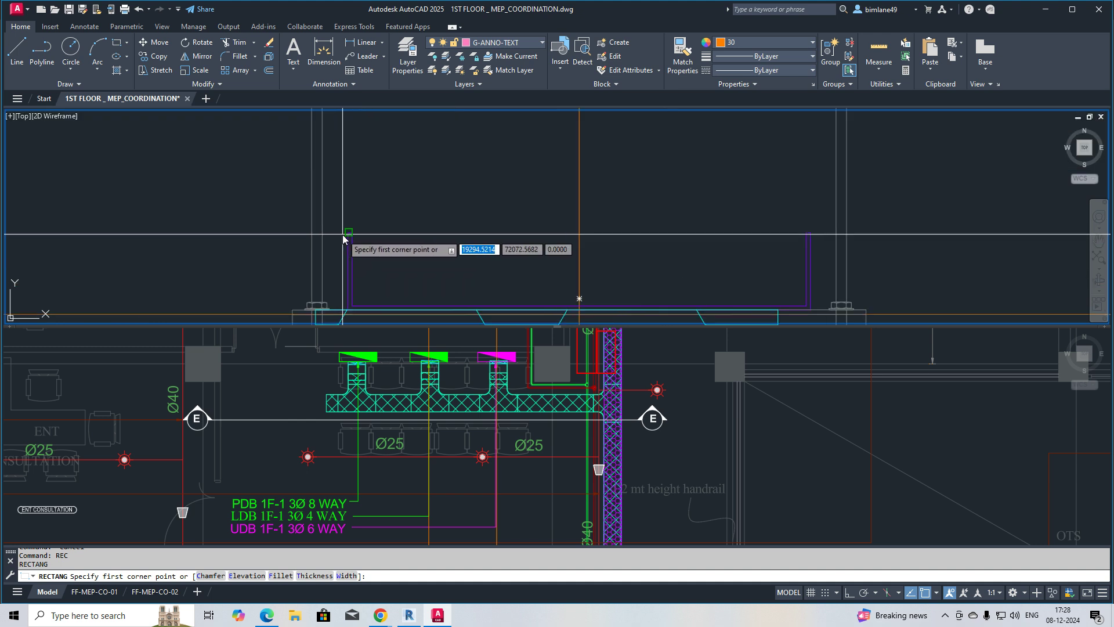
{"action": "left_click", "coordinate": [810, 310]}
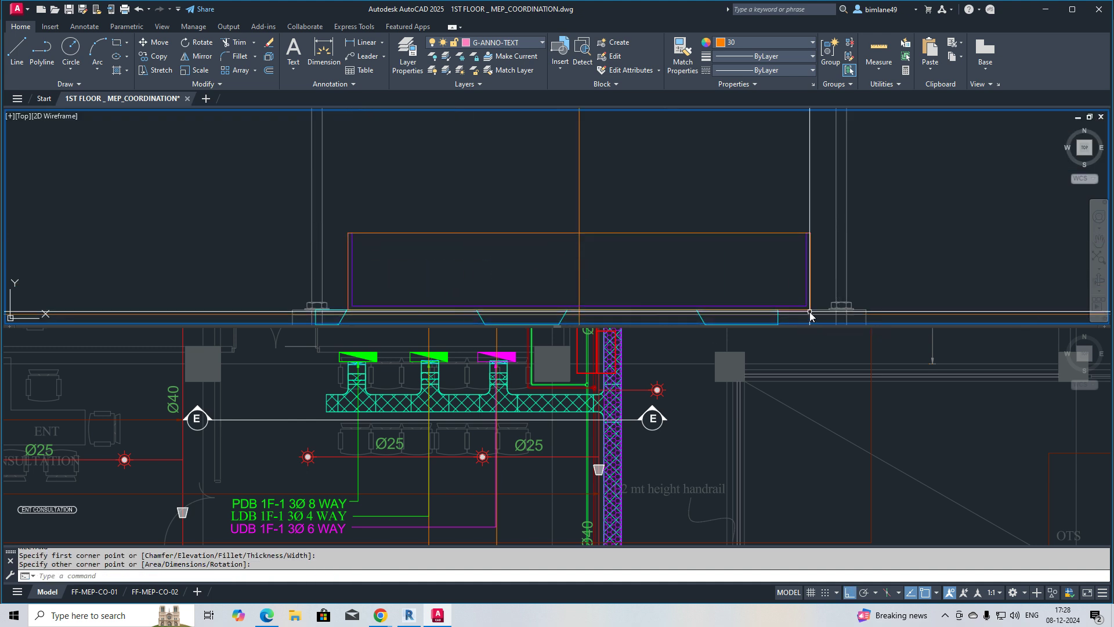
{"action": "key", "text": "Escape"}
{"action": "scroll", "coordinate": [590, 261], "scroll_direction": "down", "scroll_amount": 6}
{"action": "type", "text": "M"}
{"action": "key", "text": "Return"}
{"action": "left_click", "coordinate": [572, 247]}
{"action": "left_click", "coordinate": [548, 261]}
{"action": "key", "text": "Return"}
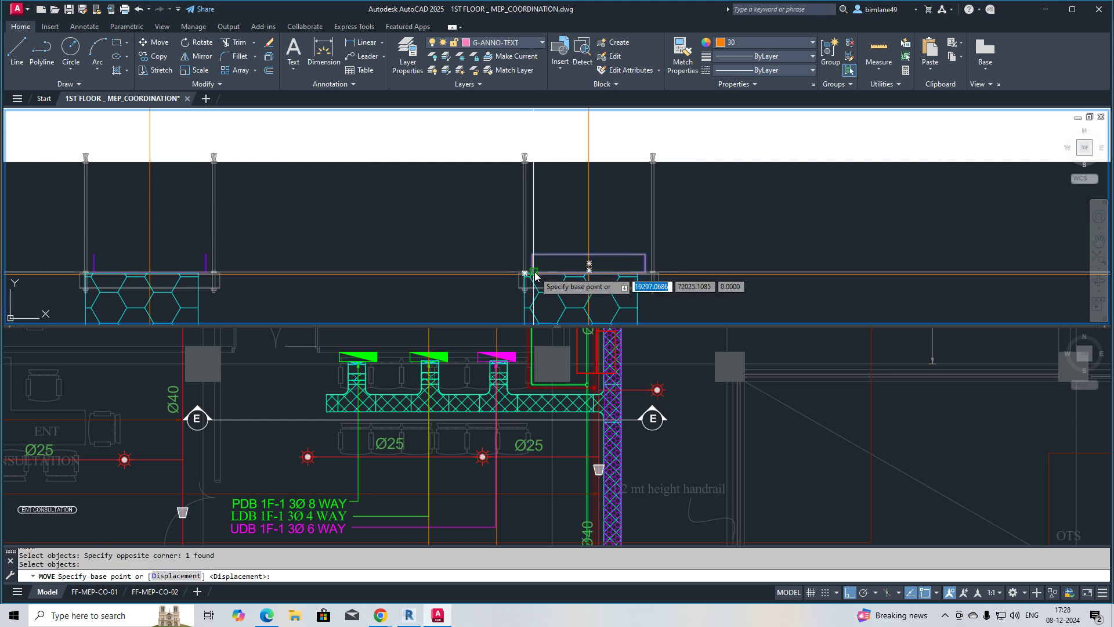
{"action": "key", "text": "Escape"}
{"action": "key", "text": "Escape"}
{"action": "key", "text": "Escape"}
Draw a vertical construction line through the left end of the horizontal cable tray in the plan
{"action": "left_click", "coordinate": [286, 405]}
{"action": "type", "text": "xk"}
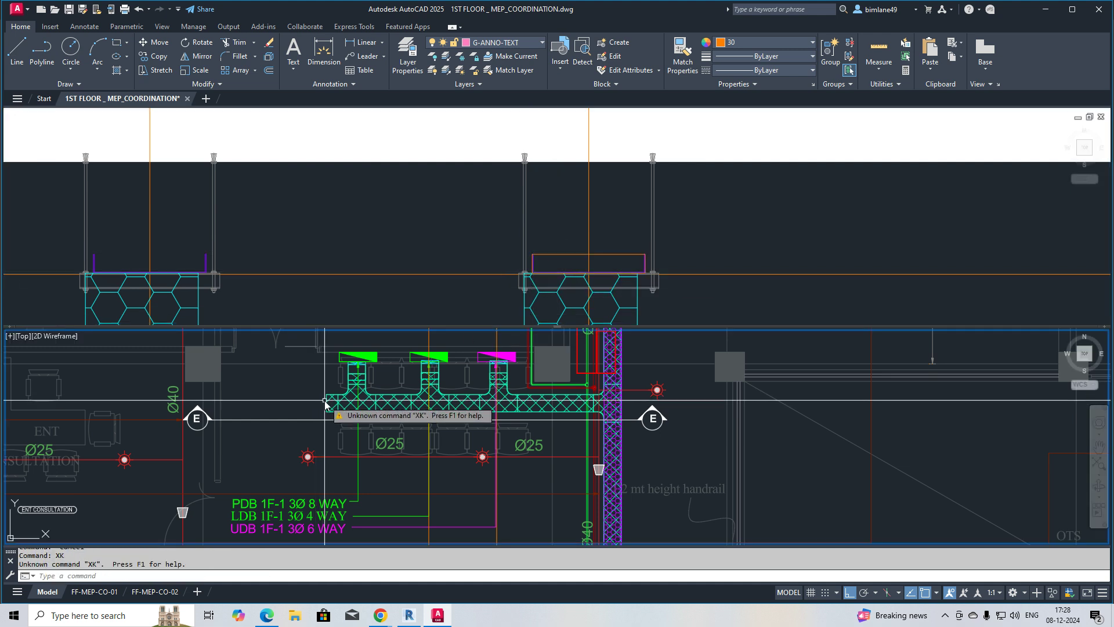
{"action": "key", "text": "Return"}
{"action": "left_click", "coordinate": [326, 403]}
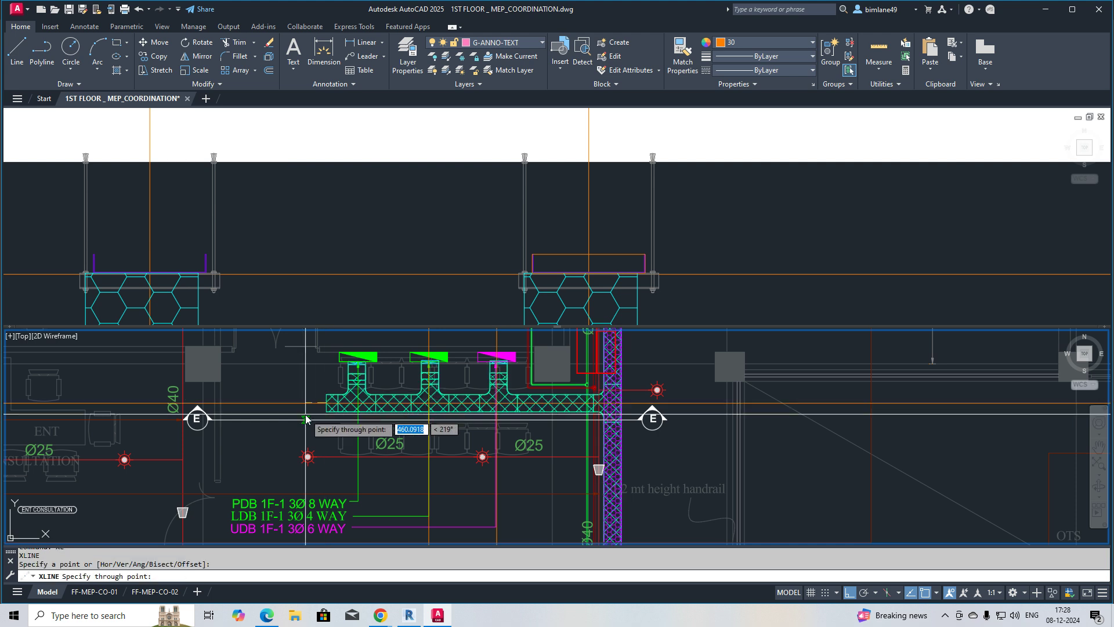
{"action": "key", "text": "Escape"}
Offset the horizontal construction line at the tray base upward by the height picked from the hung tray's side
{"action": "left_click", "coordinate": [361, 261]}
{"action": "scroll", "coordinate": [362, 270], "scroll_direction": "down", "scroll_amount": 3}
{"action": "middle_click_drag", "start_coordinate": [350, 283], "coordinate": [508, 266]}
{"action": "scroll", "coordinate": [297, 255], "scroll_direction": "up", "scroll_amount": 1}
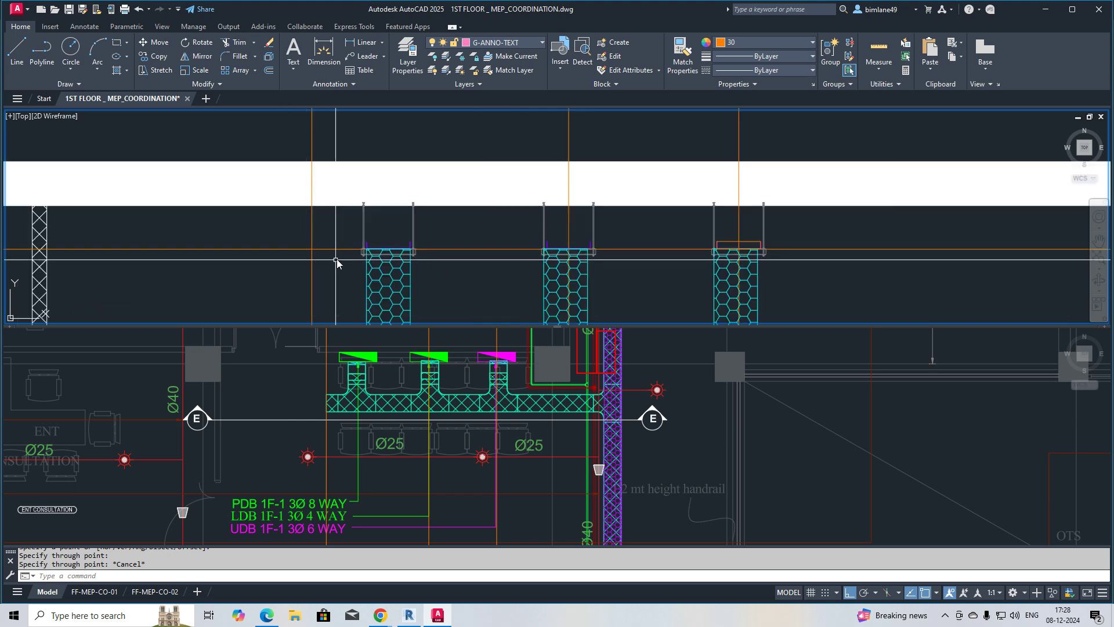
{"action": "type", "text": "o"}
{"action": "key", "text": "Return"}
{"action": "scroll", "coordinate": [348, 258], "scroll_direction": "up", "scroll_amount": 5}
{"action": "left_click", "coordinate": [227, 275]}
{"action": "left_click", "coordinate": [228, 163]}
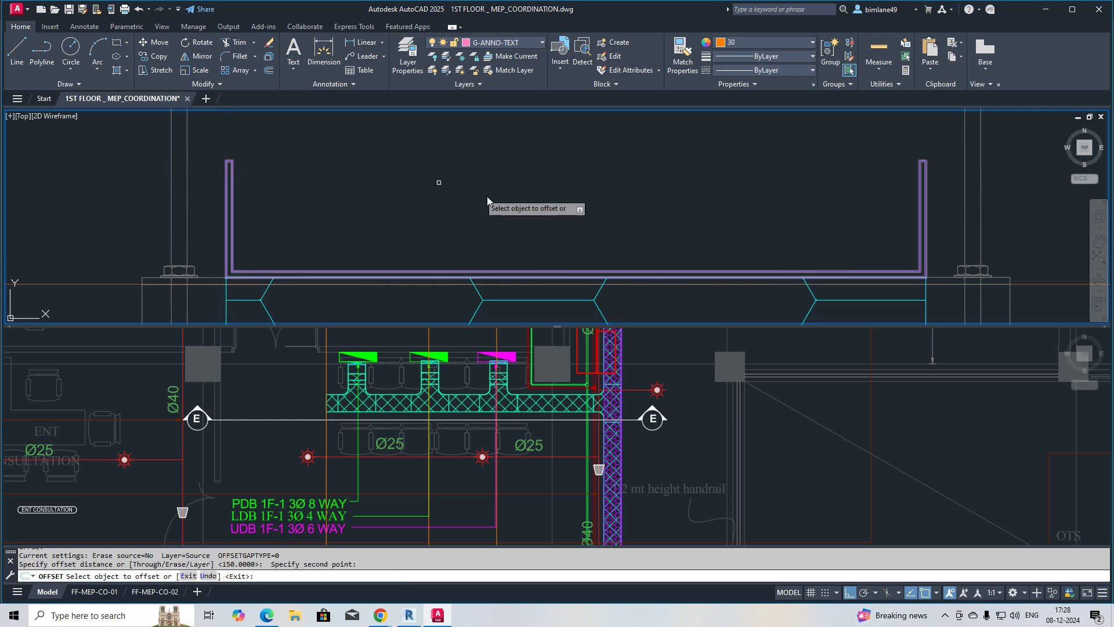
{"action": "scroll", "coordinate": [406, 186], "scroll_direction": "down", "scroll_amount": 6}
{"action": "left_click", "coordinate": [310, 223]}
{"action": "left_click", "coordinate": [311, 197]}
{"action": "key", "text": "Escape"}
Draw a long tray rectangle between the two horizontal construction lines, from the vertical construction line to the section's right end
{"action": "type", "text": "rec"}
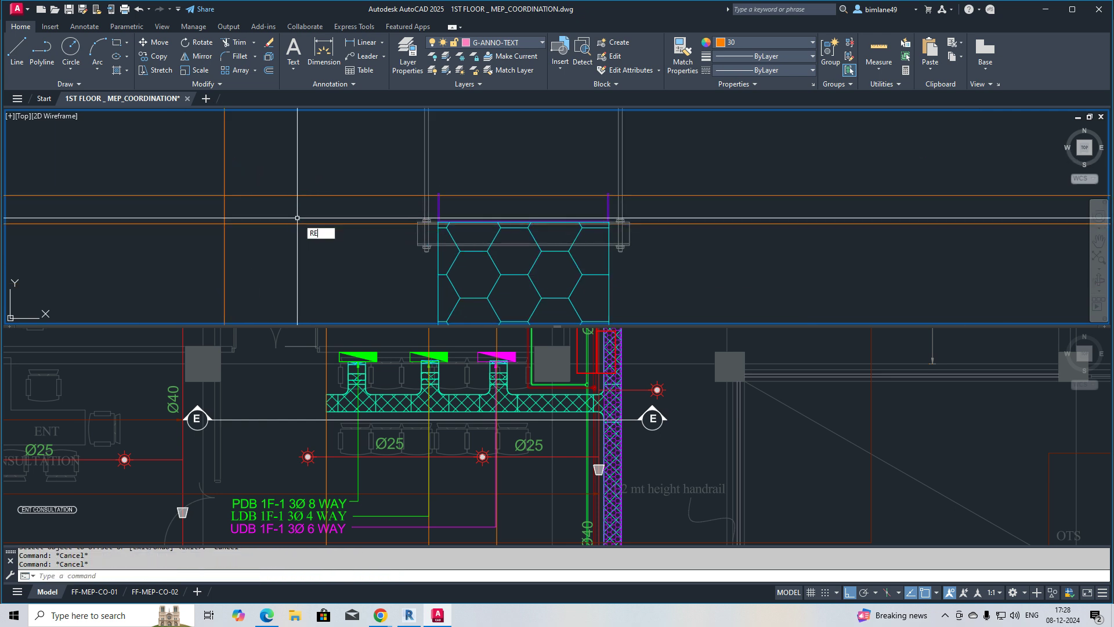
{"action": "key", "text": "Return"}
{"action": "left_click", "coordinate": [225, 196]}
{"action": "scroll", "coordinate": [475, 233], "scroll_direction": "down", "scroll_amount": 2}
{"action": "middle_click_drag", "start_coordinate": [838, 237], "coordinate": [469, 237]}
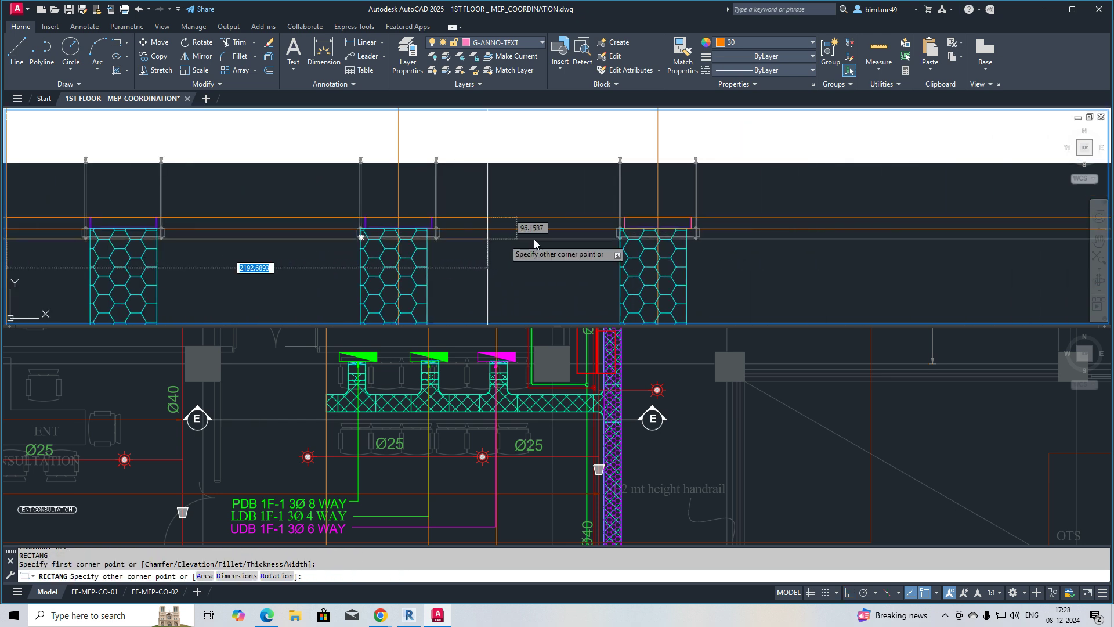
{"action": "scroll", "coordinate": [572, 236], "scroll_direction": "down", "scroll_amount": 4}
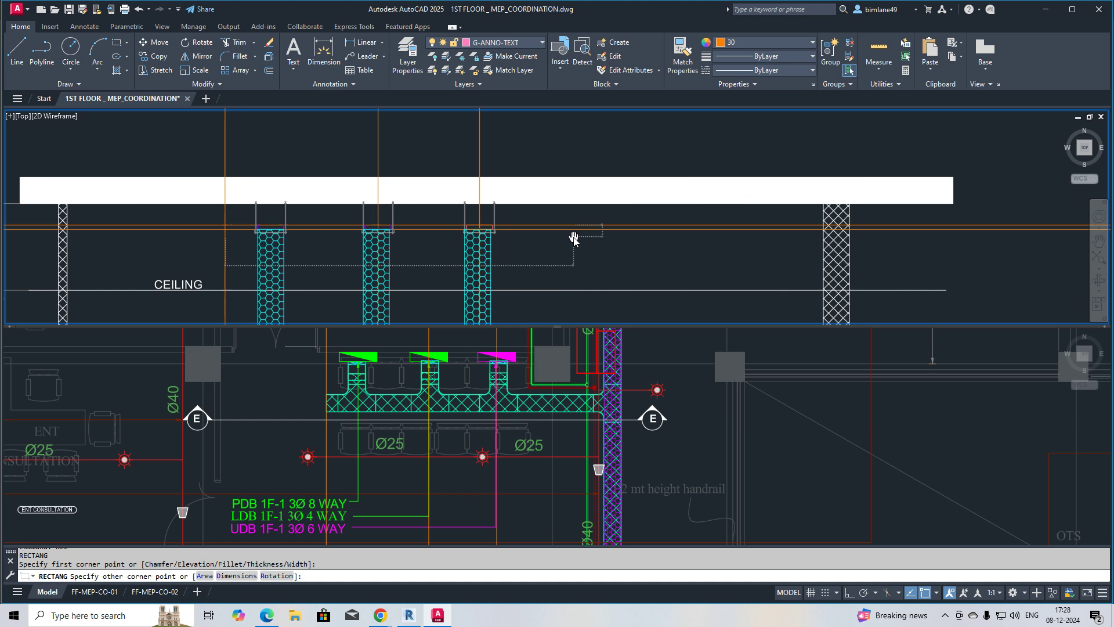
{"action": "left_click", "coordinate": [874, 230]}
{"action": "key", "text": "Escape"}
Erase the two horizontal construction lines along the long tray rectangle
{"action": "type", "text": "e"}
{"action": "left_click", "coordinate": [918, 244]}
{"action": "left_click", "coordinate": [910, 223]}
{"action": "key", "text": "space"}
Match the long tray rectangle's properties to the first vertical tray and erase the vertical construction line at its left end
{"action": "middle_click_drag", "start_coordinate": [410, 273], "coordinate": [505, 258]}
{"action": "type", "text": "m"}
{"action": "left_click", "coordinate": [334, 212]}
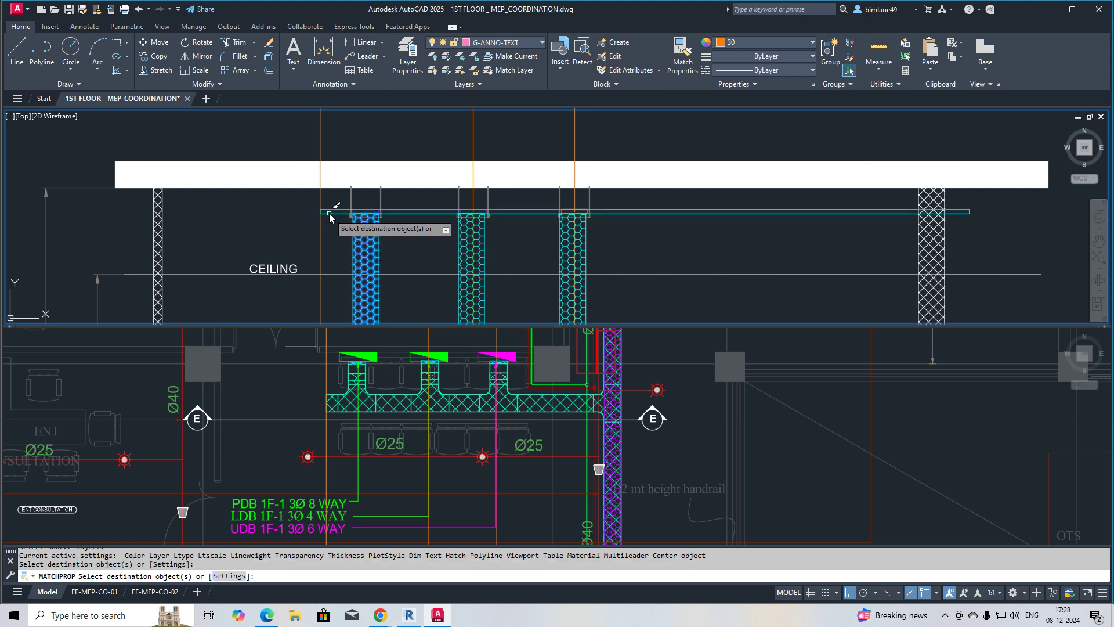
{"action": "key", "text": "Escape"}
{"action": "key", "text": "Return"}
{"action": "scroll", "coordinate": [342, 216], "scroll_direction": "up", "scroll_amount": 4}
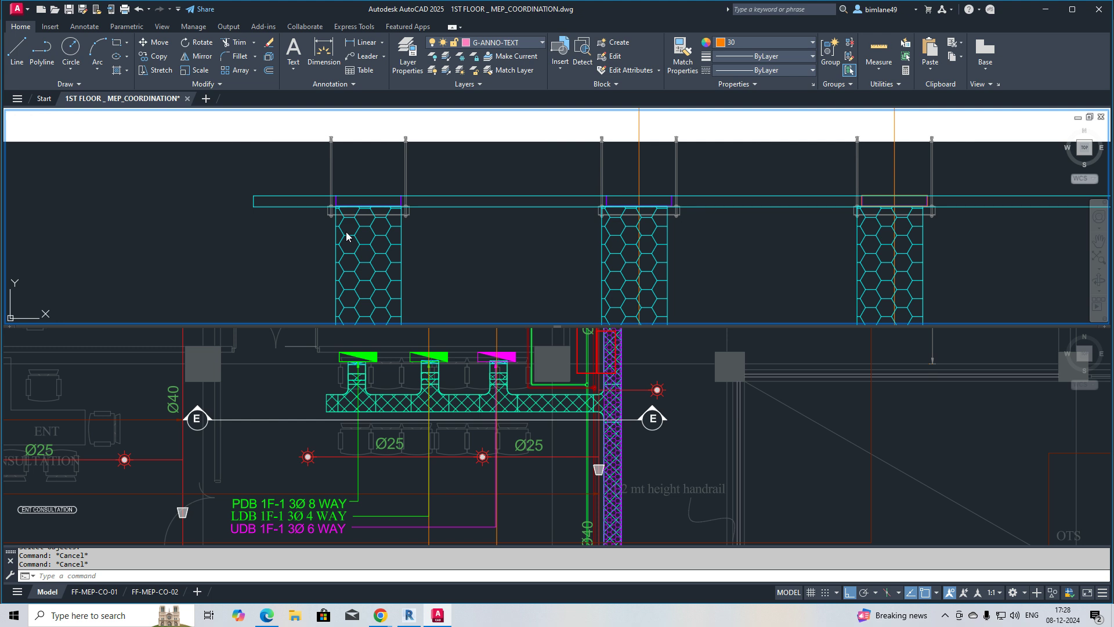
Hatch the long horizontal tray's segments before, between and beyond the three hung trays
{"action": "type", "text": "h"}
{"action": "key", "text": "Return"}
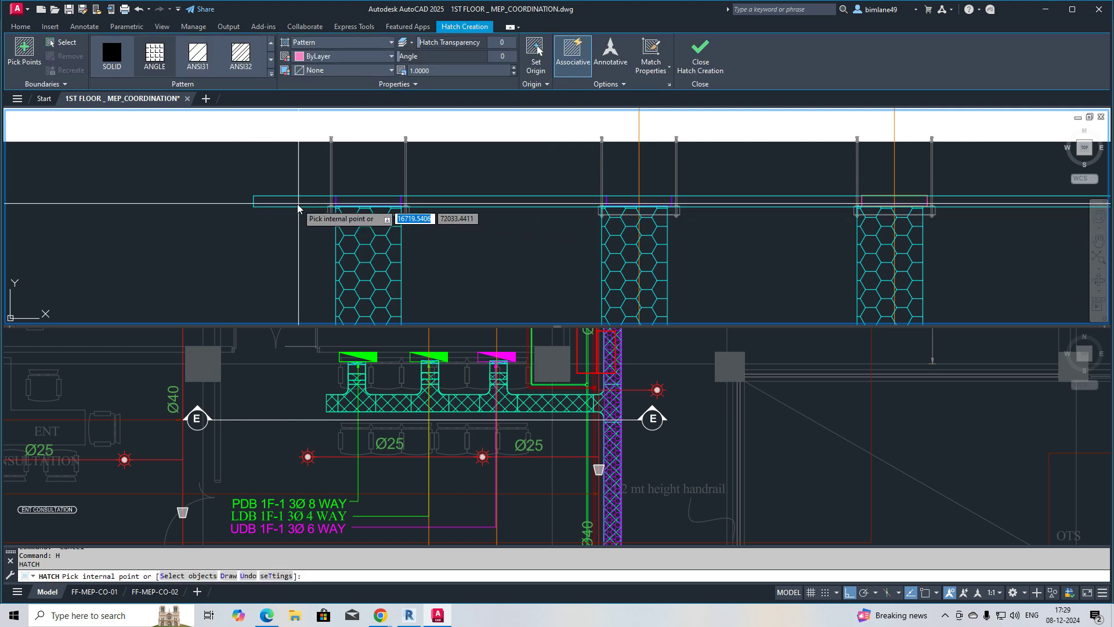
{"action": "middle_click_drag", "start_coordinate": [596, 226], "coordinate": [412, 226]}
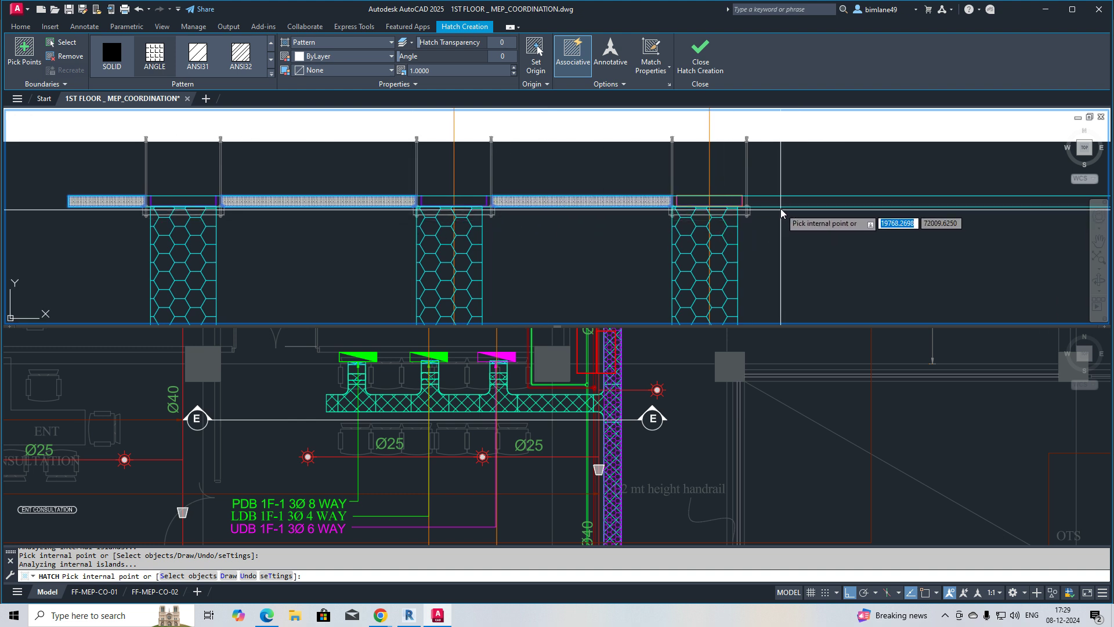
{"action": "scroll", "coordinate": [493, 243], "scroll_direction": "down", "scroll_amount": 4}
{"action": "right_click", "coordinate": [516, 251]}
{"action": "left_click", "coordinate": [516, 251]}
Match the horizontal tray's hatch to the honeycomb hatch of the third vertical tray
{"action": "scroll", "coordinate": [456, 254], "scroll_direction": "up", "scroll_amount": 2}
{"action": "type", "text": "M"}
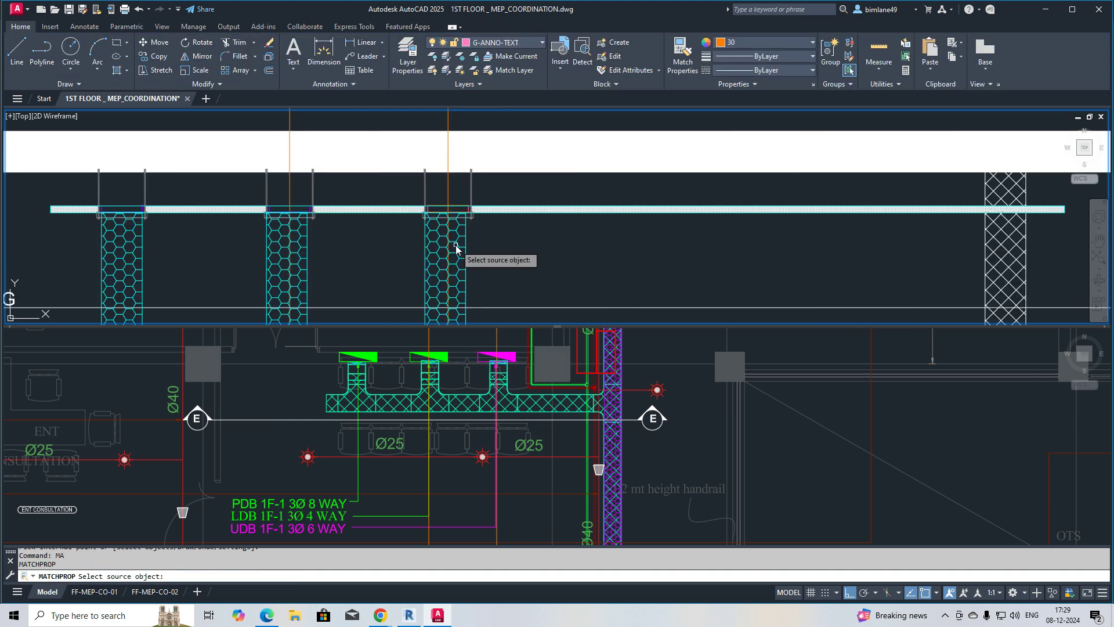
{"action": "left_click", "coordinate": [455, 245]}
{"action": "scroll", "coordinate": [500, 216], "scroll_direction": "up", "scroll_amount": 4}
{"action": "left_click", "coordinate": [499, 182]}
{"action": "scroll", "coordinate": [517, 206], "scroll_direction": "down", "scroll_amount": 4}
{"action": "key", "text": "Escape"}
{"action": "key", "text": "Escape"}
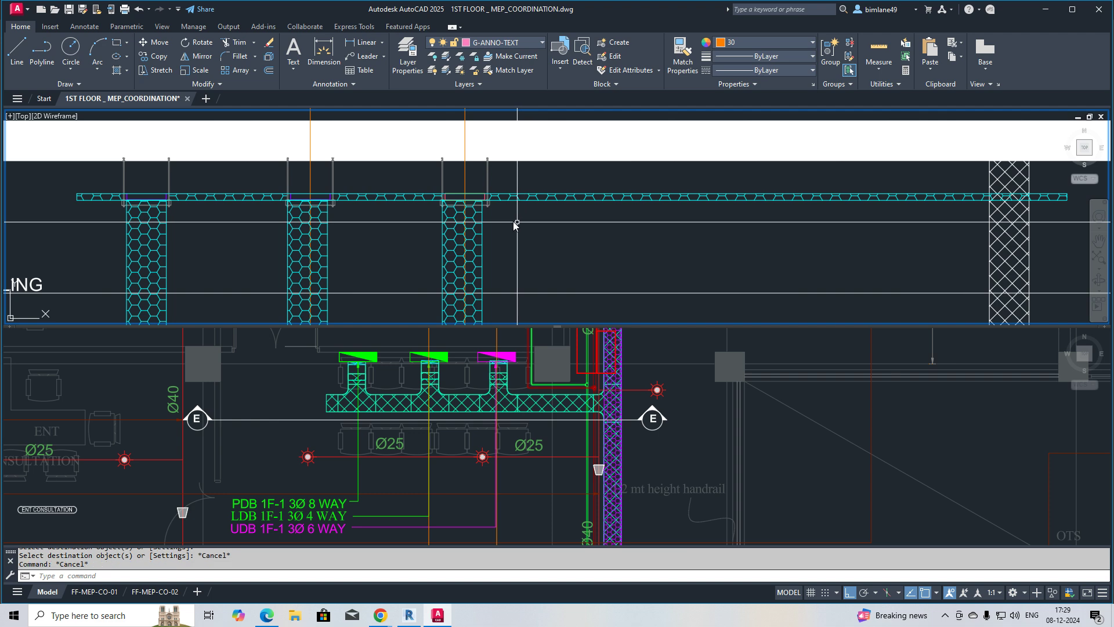
Erase the two vertical construction lines running through the second and third trays
{"action": "scroll", "coordinate": [468, 210], "scroll_direction": "down", "scroll_amount": 4}
{"action": "type", "text": "e"}
{"action": "key", "text": "Return"}
{"action": "left_click", "coordinate": [477, 130]}
{"action": "left_click", "coordinate": [386, 142]}
{"action": "key", "text": "Return"}
{"action": "scroll", "coordinate": [387, 199], "scroll_direction": "up", "scroll_amount": 6}
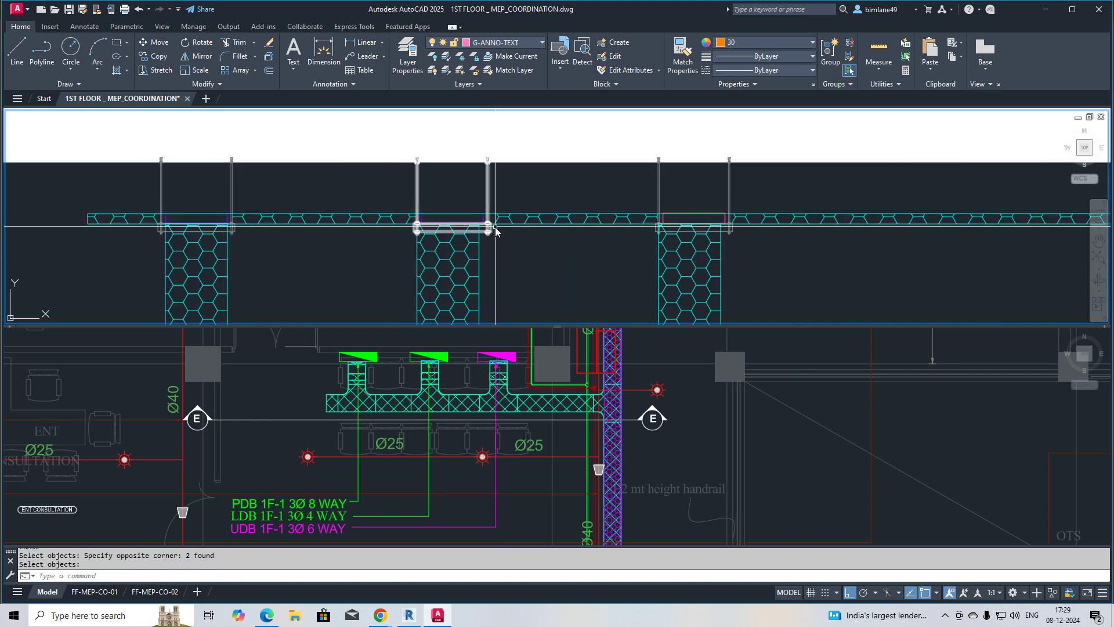
Copy the cyan "300 mmx50 mm POWER CABLE TRAY BOT = 3400 FFL FFL" label from another section into section E-E
{"action": "scroll", "coordinate": [436, 229], "scroll_direction": "down", "scroll_amount": 3}
{"action": "scroll", "coordinate": [308, 209], "scroll_direction": "down", "scroll_amount": 1}
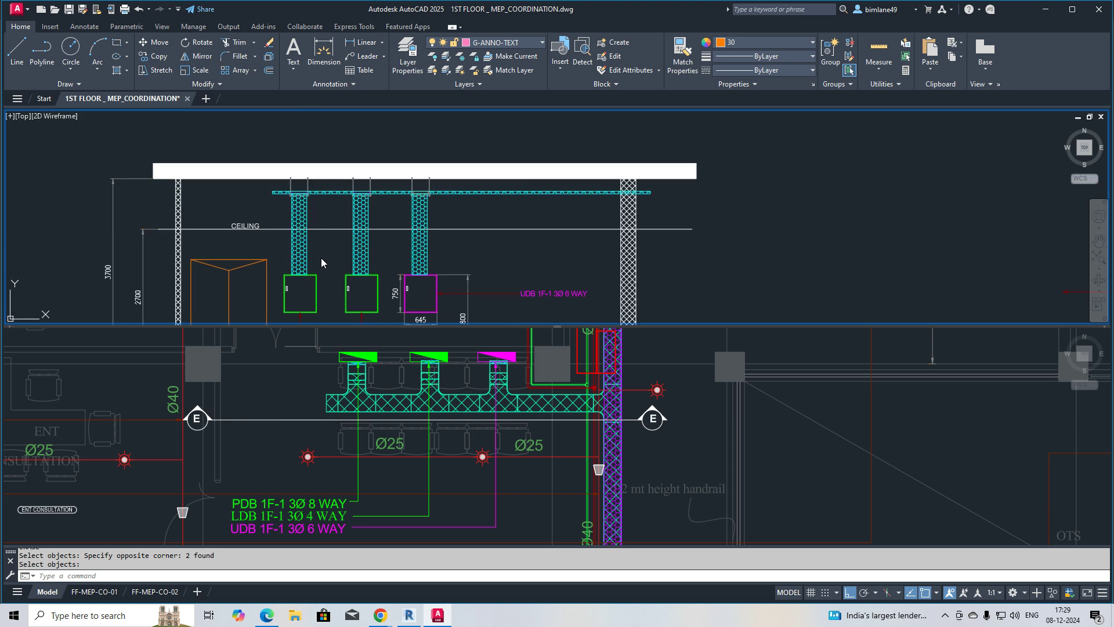
{"action": "scroll", "coordinate": [446, 255], "scroll_direction": "down", "scroll_amount": 5}
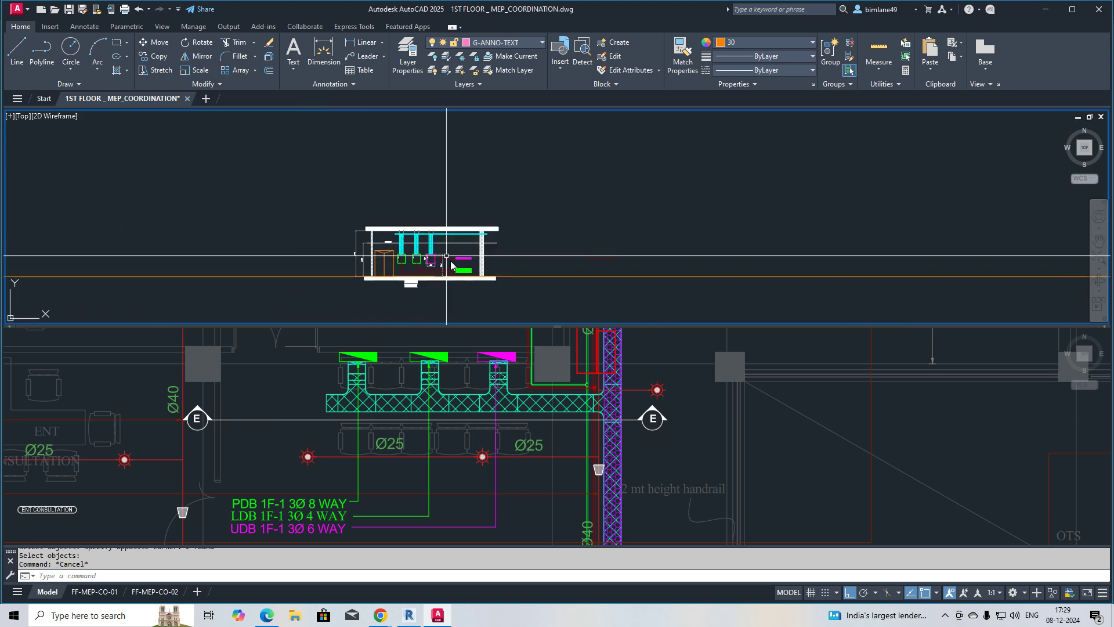
{"action": "scroll", "coordinate": [456, 266], "scroll_direction": "down", "scroll_amount": 4}
{"action": "middle_click_drag", "start_coordinate": [1059, 259], "coordinate": [693, 255]}
{"action": "scroll", "coordinate": [759, 241], "scroll_direction": "up", "scroll_amount": 3}
{"action": "scroll", "coordinate": [766, 229], "scroll_direction": "up", "scroll_amount": 6}
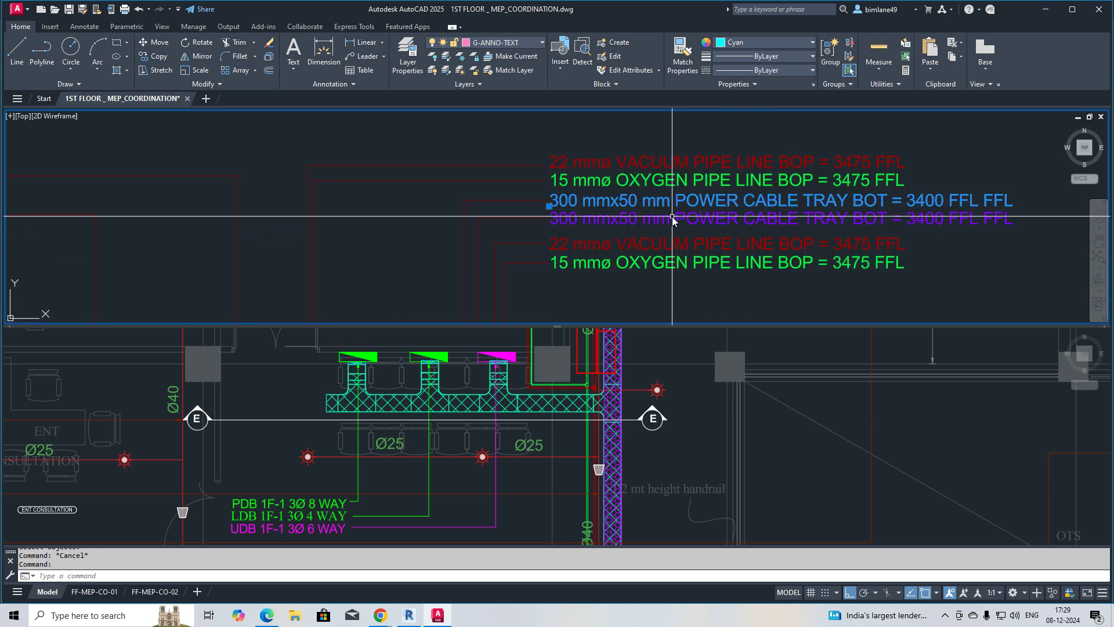
{"action": "type", "text": "CO"}
{"action": "key", "text": "space"}
{"action": "left_click", "coordinate": [550, 206]}
{"action": "scroll", "coordinate": [732, 260], "scroll_direction": "down", "scroll_amount": 6}
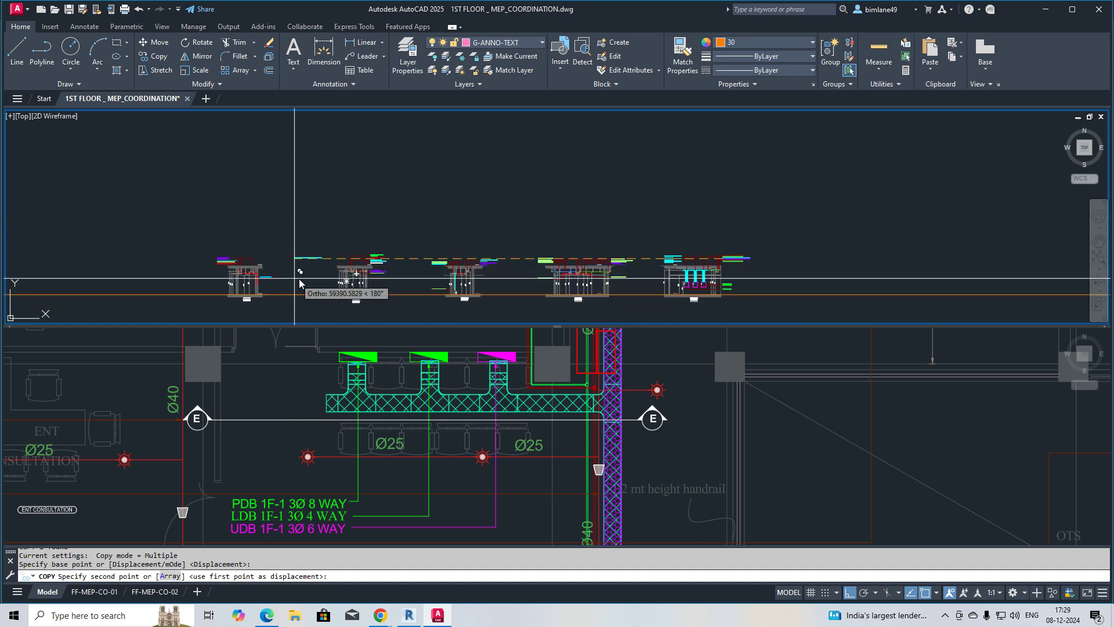
{"action": "scroll", "coordinate": [299, 283], "scroll_direction": "up", "scroll_amount": 5}
{"action": "scroll", "coordinate": [423, 193], "scroll_direction": "up", "scroll_amount": 2}
{"action": "scroll", "coordinate": [425, 189], "scroll_direction": "down", "scroll_amount": 2}
{"action": "key", "text": "F8"}
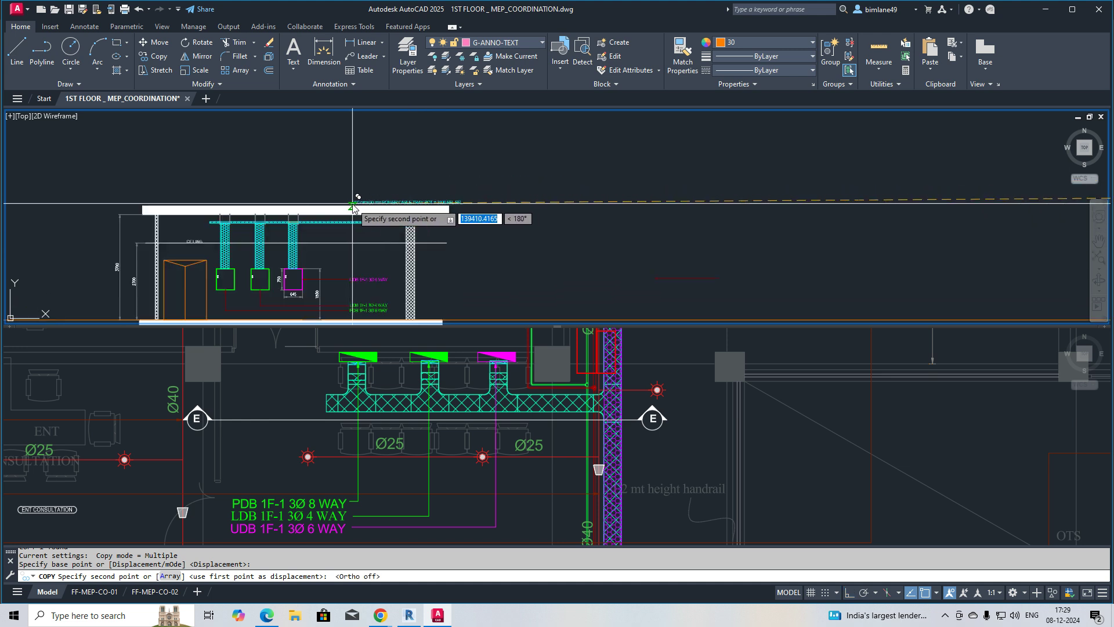
{"action": "left_click", "coordinate": [348, 279]}
{"action": "scroll", "coordinate": [383, 277], "scroll_direction": "up", "scroll_amount": 4}
{"action": "key", "text": "Escape"}
Move the copied power cable tray label straight up to above the slab of section E-E
{"action": "type", "text": "m"}
{"action": "key", "text": "Return"}
{"action": "left_click", "coordinate": [385, 273]}
{"action": "key", "text": "Return"}
{"action": "left_click", "coordinate": [385, 273]}
{"action": "middle_click_drag", "start_coordinate": [394, 212], "coordinate": [393, 310]}
{"action": "scroll", "coordinate": [393, 309], "scroll_direction": "down", "scroll_amount": 1}
{"action": "key", "text": "F8"}
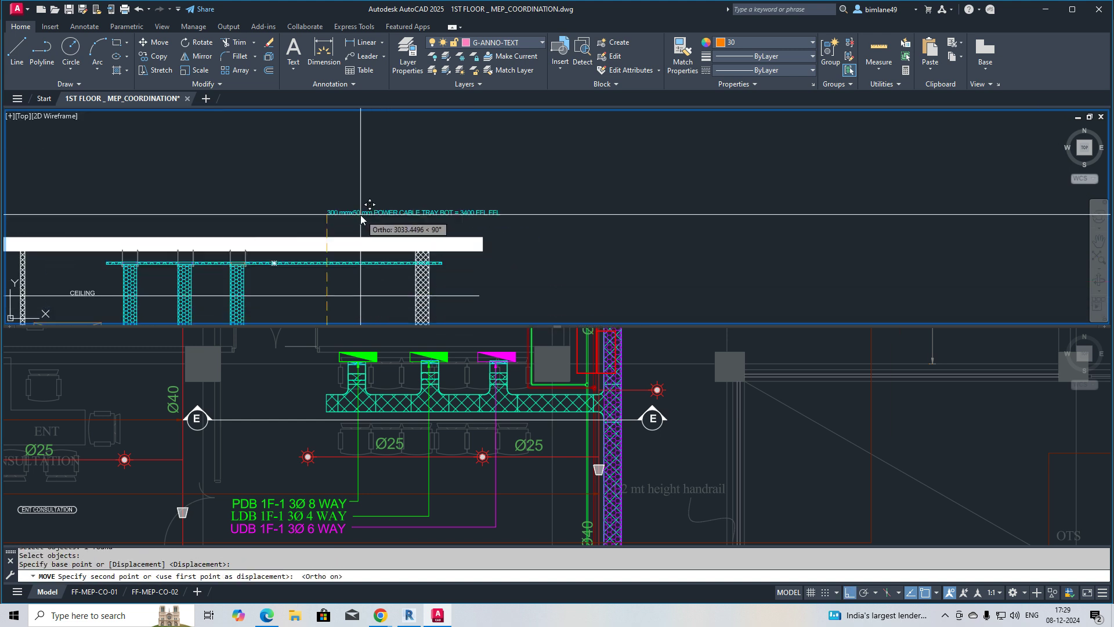
{"action": "middle_click_drag", "start_coordinate": [360, 217], "coordinate": [423, 247]}
Draw a quick leader from the third hung tray up past the slab and across to the power cable tray label
{"action": "type", "text": "le"}
{"action": "key", "text": "Return"}
{"action": "scroll", "coordinate": [407, 250], "scroll_direction": "up", "scroll_amount": 4}
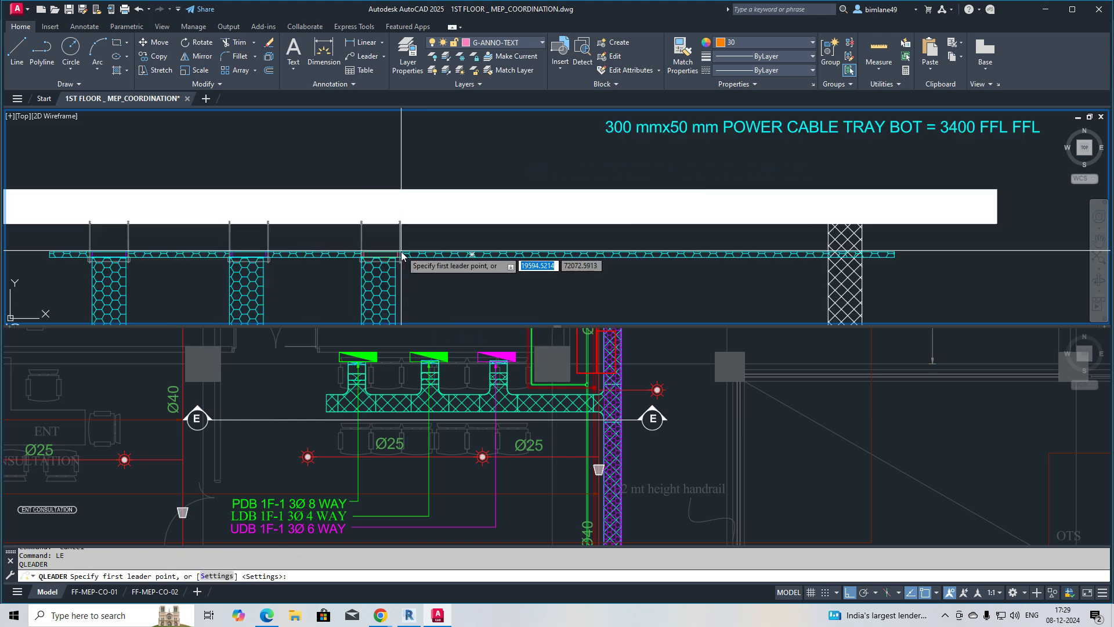
{"action": "left_click", "coordinate": [381, 254]}
{"action": "middle_click_drag", "start_coordinate": [407, 134], "coordinate": [398, 203]}
{"action": "left_click", "coordinate": [399, 199]}
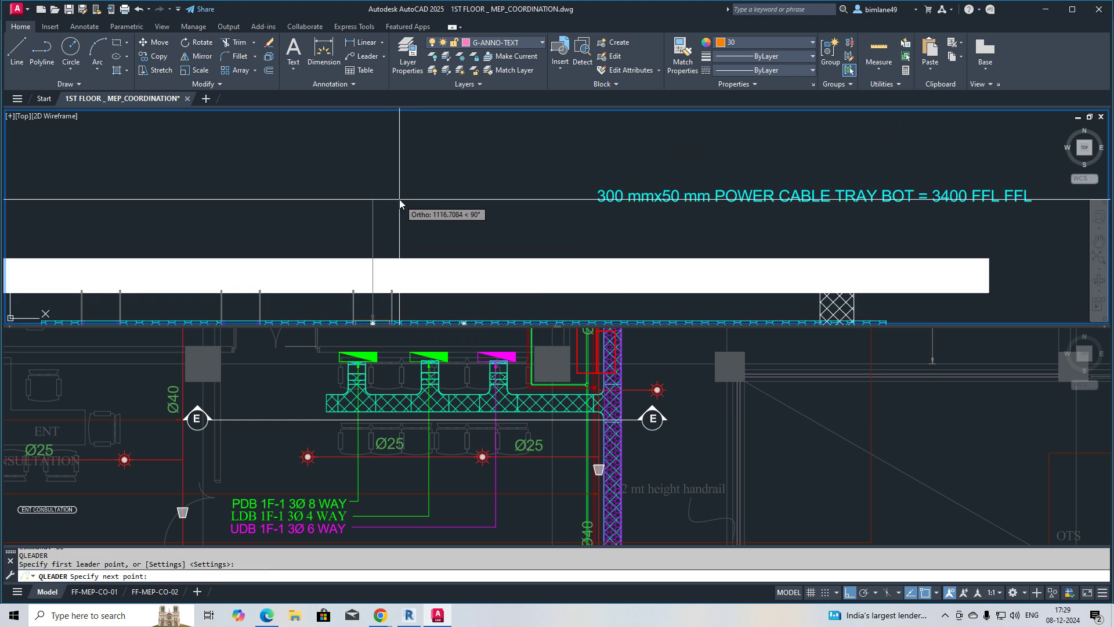
{"action": "left_click", "coordinate": [590, 218]}
{"action": "key", "text": "Escape"}
Match the new leader's properties to the red leader of the UDB 1F-1 label
{"action": "scroll", "coordinate": [499, 226], "scroll_direction": "down", "scroll_amount": 4}
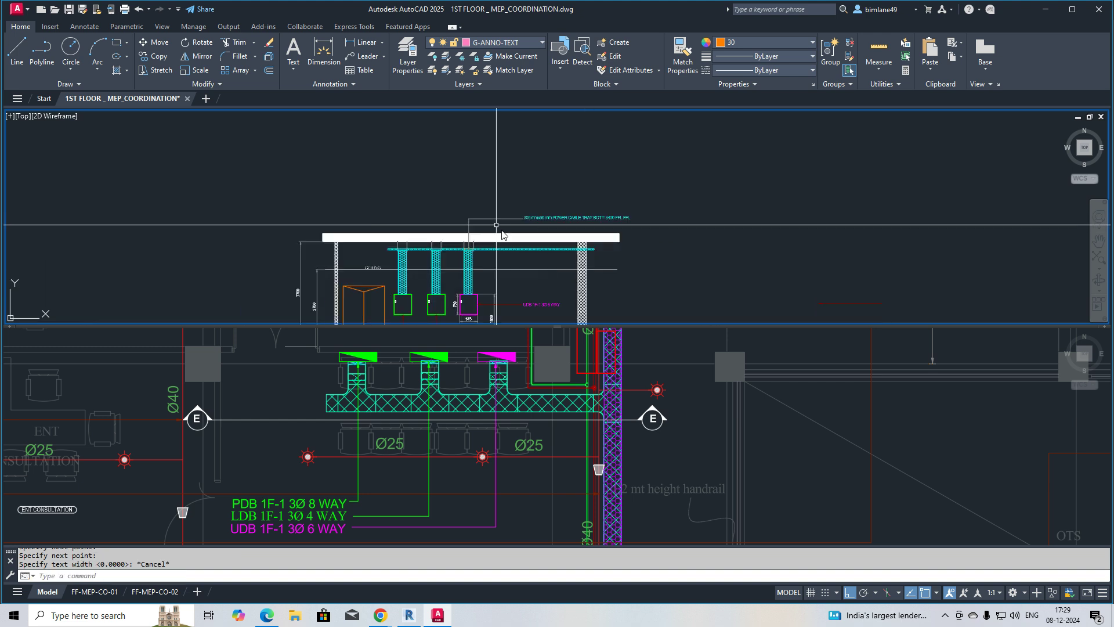
{"action": "left_click", "coordinate": [515, 303]}
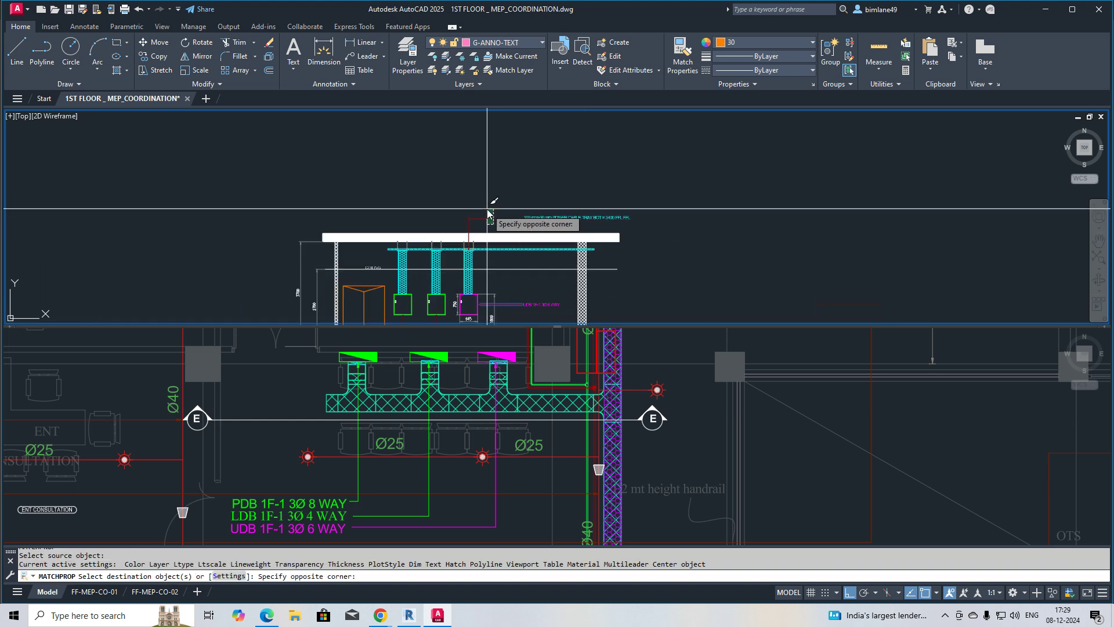
{"action": "key", "text": "Escape"}
Send the white slab hatch above the trays to the back of the draw order
{"action": "scroll", "coordinate": [546, 226], "scroll_direction": "up", "scroll_amount": 2}
{"action": "left_click", "coordinate": [546, 225]}
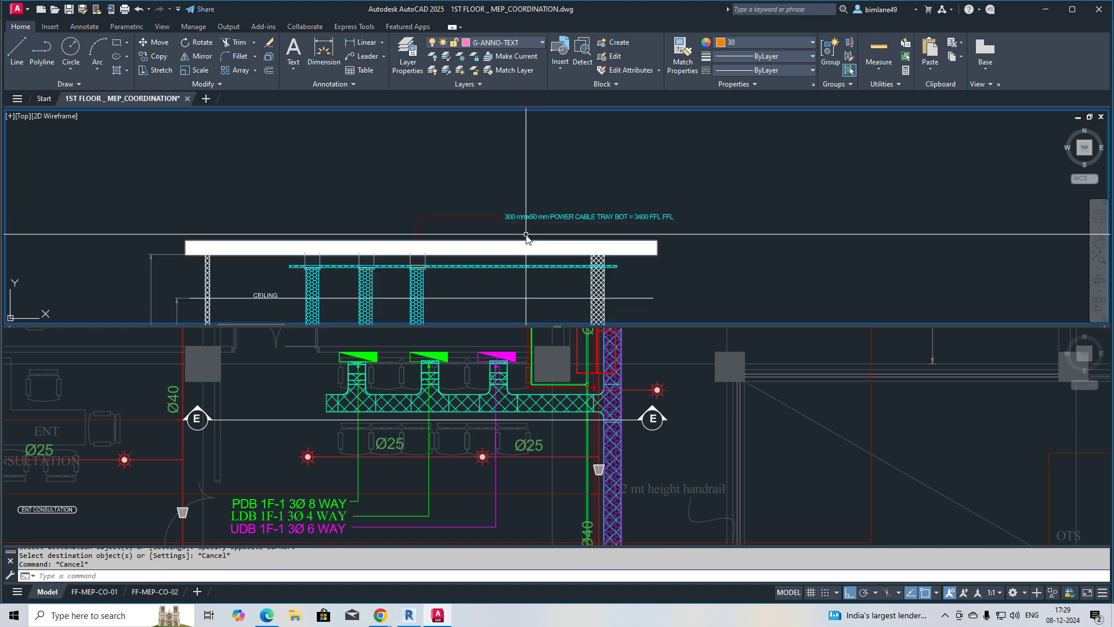
{"action": "left_click", "coordinate": [525, 244]}
{"action": "right_click", "coordinate": [518, 240]}
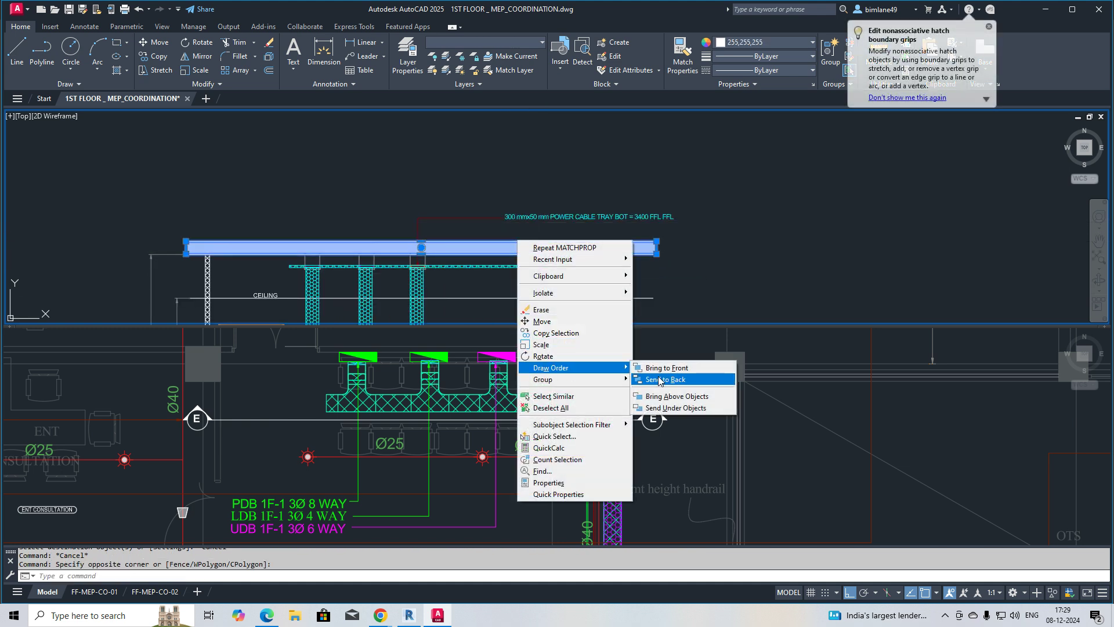
{"action": "left_click", "coordinate": [661, 380]}
{"action": "scroll", "coordinate": [414, 266], "scroll_direction": "up", "scroll_amount": 3}
{"action": "scroll", "coordinate": [487, 258], "scroll_direction": "down", "scroll_amount": 1}
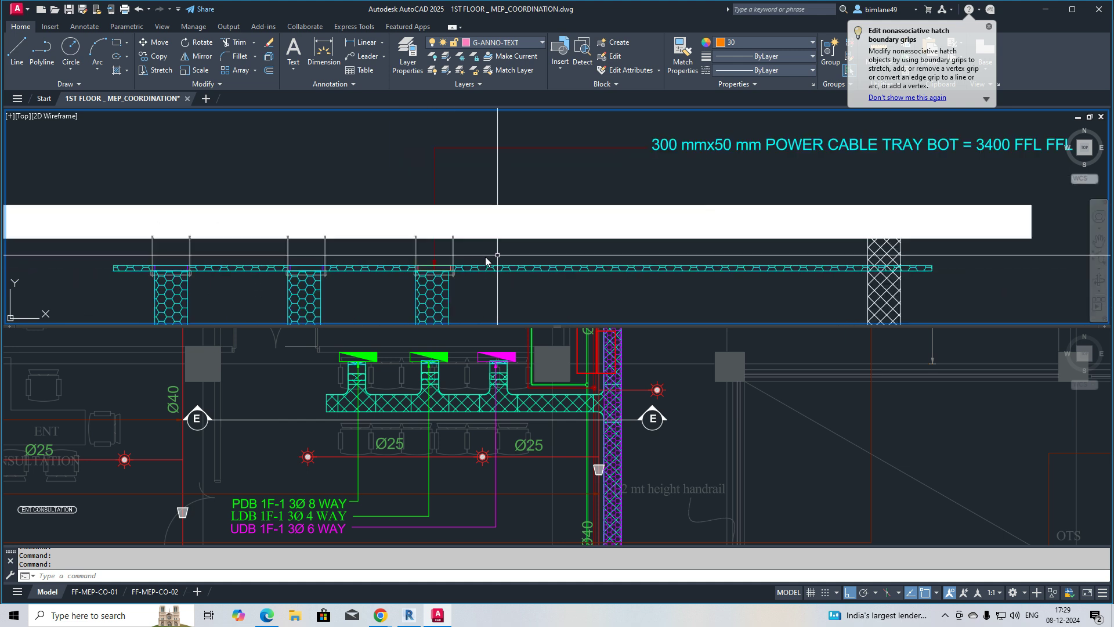
Copy the 300 mmx50 mm power cable tray label straight up by about 144 units above the slab of section E-E
{"action": "middle_click_drag", "start_coordinate": [593, 244], "coordinate": [526, 267]}
{"action": "left_click", "coordinate": [534, 210]}
{"action": "key", "text": "Return"}
{"action": "left_click", "coordinate": [508, 187]}
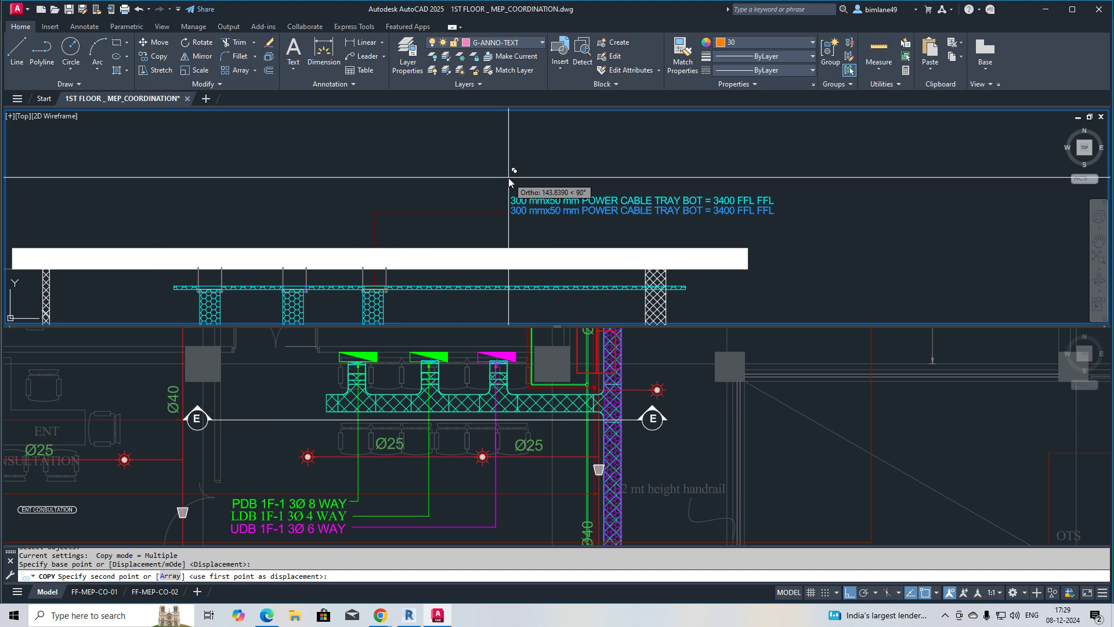
{"action": "left_click", "coordinate": [508, 177]}
{"action": "key", "text": "Escape"}
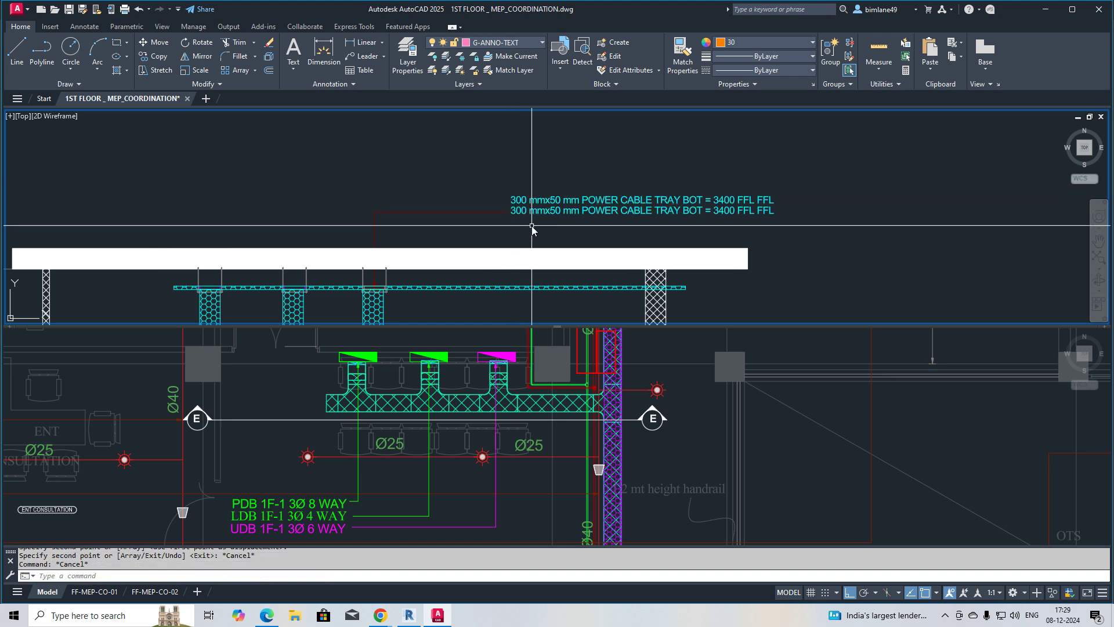
Copy the original power cable tray label straight down by about 237 units, just above the slab
{"action": "key", "text": "Return"}
{"action": "left_click", "coordinate": [531, 227]}
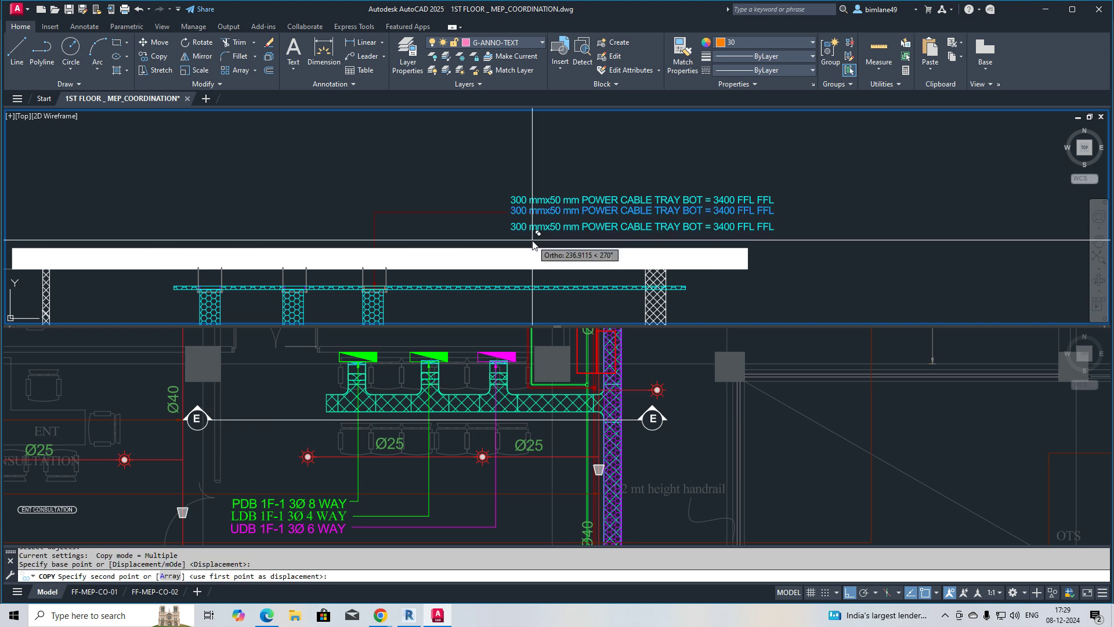
{"action": "left_click", "coordinate": [533, 239]}
{"action": "key", "text": "Escape"}
Draw a quick leader from the horizontal tray, beyond the third hung tray, up past the slab and across to the lowest label
{"action": "middle_click_drag", "start_coordinate": [463, 273], "coordinate": [489, 234]}
{"action": "type", "text": "le"}
{"action": "key", "text": "Return"}
{"action": "left_click", "coordinate": [478, 249]}
{"action": "scroll", "coordinate": [481, 209], "scroll_direction": "up", "scroll_amount": 2}
{"action": "left_click", "coordinate": [480, 183]}
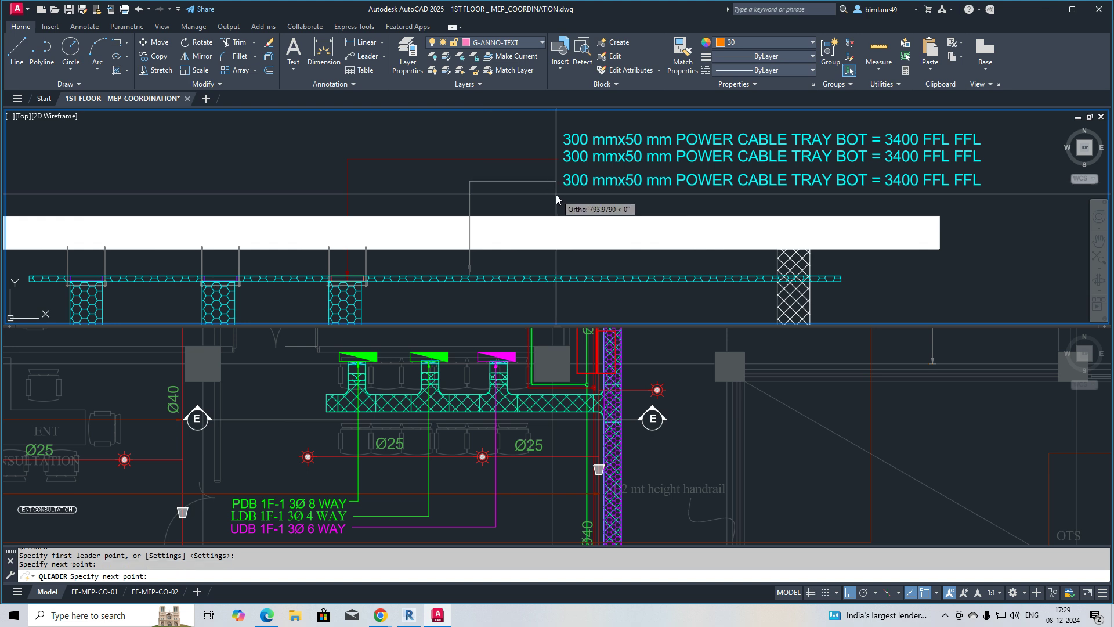
{"action": "left_click", "coordinate": [556, 194]}
{"action": "key", "text": "Escape"}
Match the horizontal tray leader's properties to the existing red leader of the third hung tray
{"action": "type", "text": "ma"}
{"action": "key", "text": "Return"}
{"action": "left_click", "coordinate": [500, 159]}
{"action": "left_click", "coordinate": [501, 165]}
{"action": "left_click", "coordinate": [458, 203]}
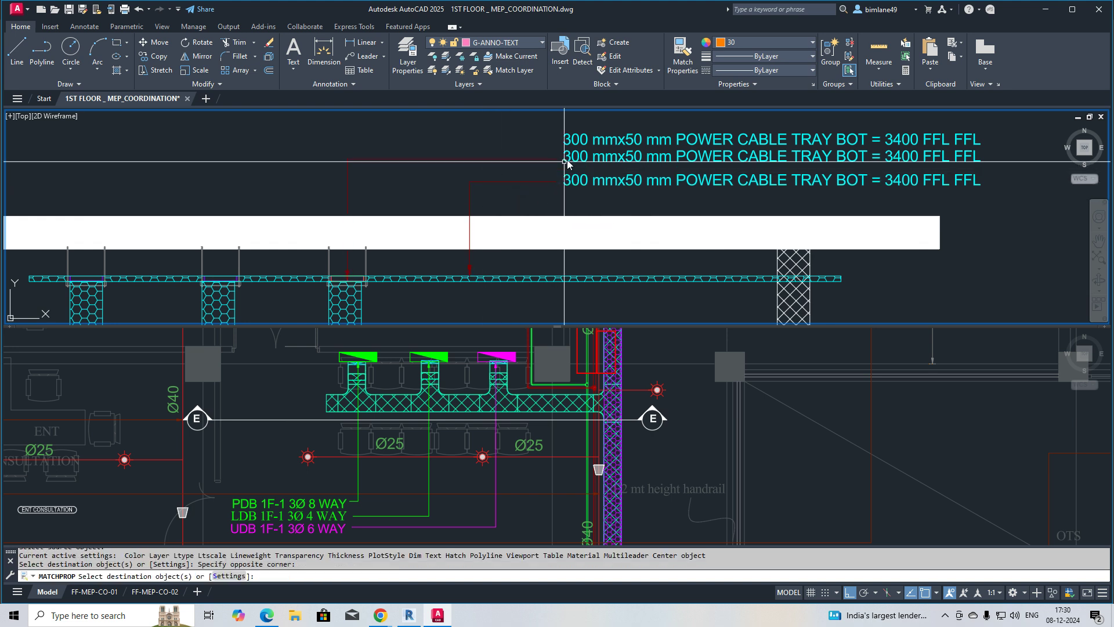
{"action": "key", "text": "Escape"}
Copy the topmost power cable tray label straight up by about 176 units to make a fourth label line
{"action": "middle_click_drag", "start_coordinate": [574, 154], "coordinate": [541, 213]}
{"action": "type", "text": "co"}
{"action": "key", "text": "Return"}
{"action": "left_click", "coordinate": [556, 203]}
{"action": "left_click", "coordinate": [512, 193]}
{"action": "key", "text": "Return"}
{"action": "left_click", "coordinate": [499, 197]}
{"action": "left_click", "coordinate": [500, 179]}
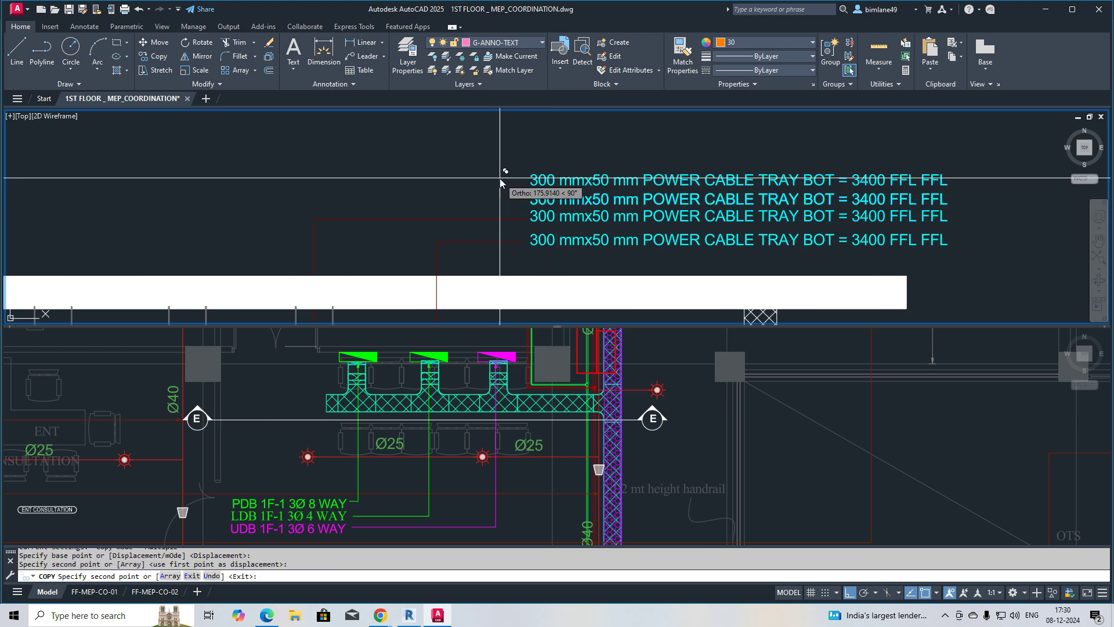
{"action": "key", "text": "Escape"}
Draw a quick leader from the second hung tray up past the slab and across to the second label from the top
{"action": "scroll", "coordinate": [499, 179], "scroll_direction": "down", "scroll_amount": 3}
{"action": "scroll", "coordinate": [437, 238], "scroll_direction": "up", "scroll_amount": 3}
{"action": "type", "text": "le"}
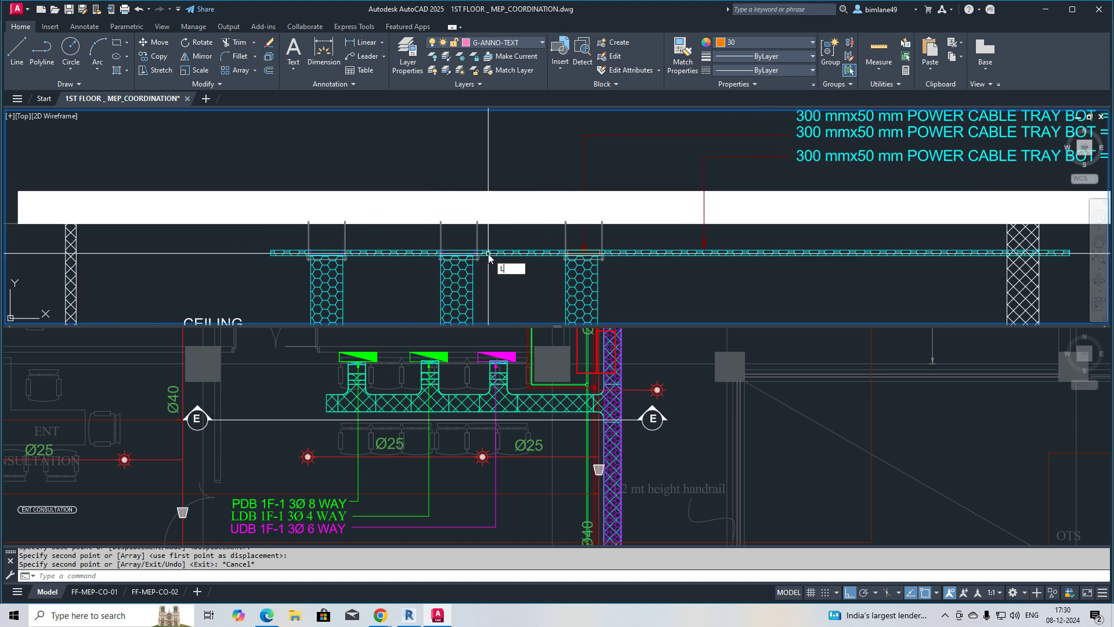
{"action": "key", "text": "Return"}
{"action": "left_click", "coordinate": [459, 253]}
{"action": "middle_click_drag", "start_coordinate": [480, 195], "coordinate": [448, 242]}
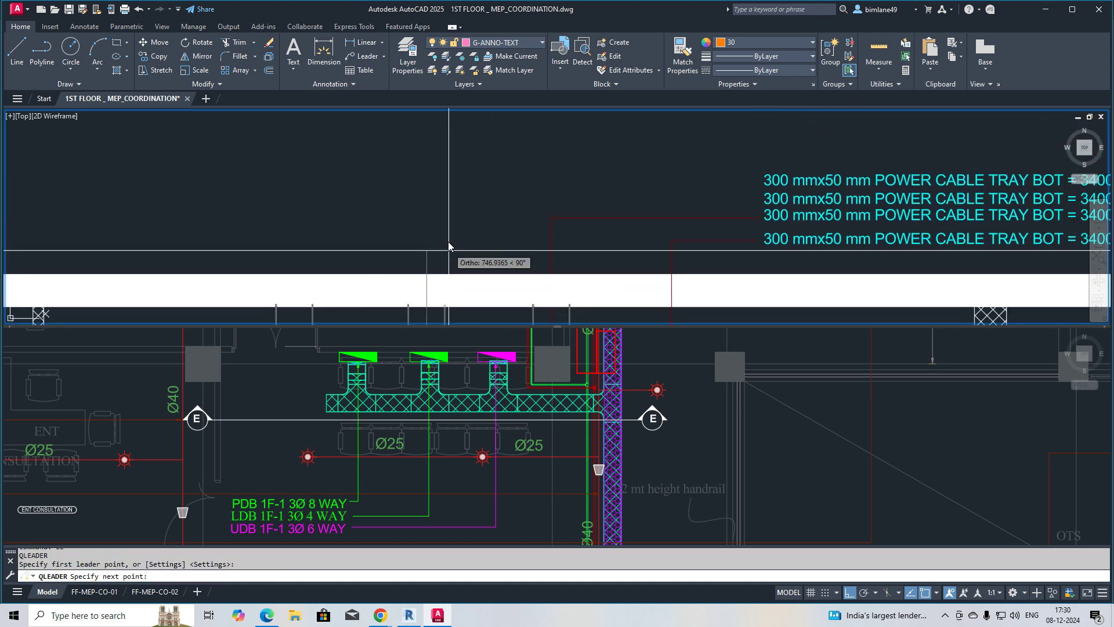
{"action": "left_click", "coordinate": [451, 199]}
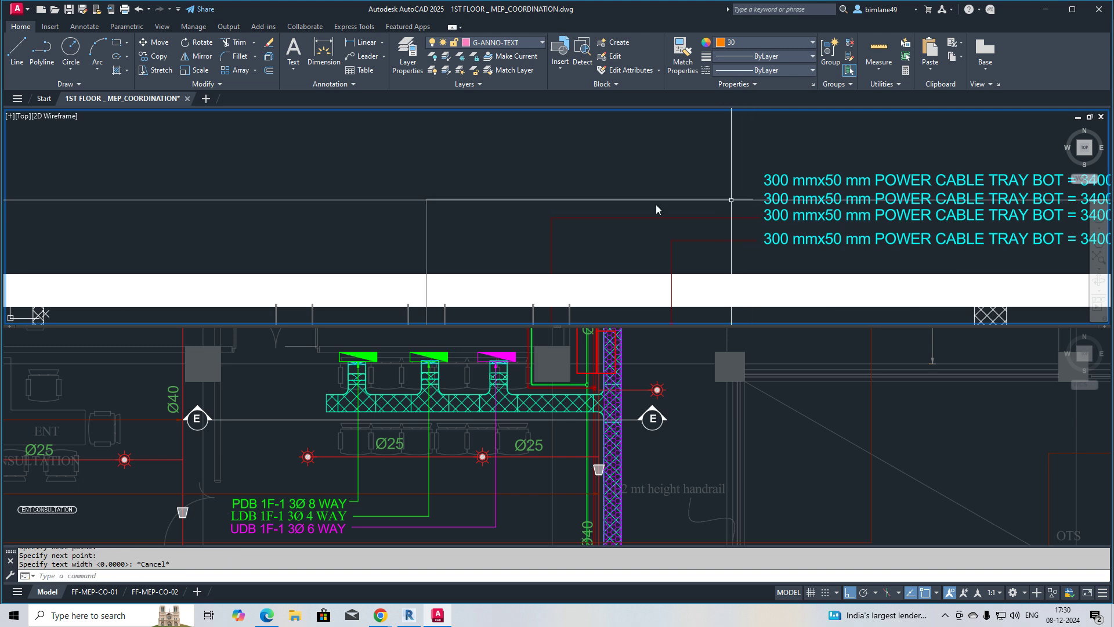
Draw a quick leader from the first hung tray up past the slab and across to the topmost power cable tray label
{"action": "middle_click_drag", "start_coordinate": [452, 232], "coordinate": [506, 174]}
{"action": "key", "text": "space"}
{"action": "left_click", "coordinate": [352, 276]}
{"action": "middle_click_drag", "start_coordinate": [377, 192], "coordinate": [368, 260]}
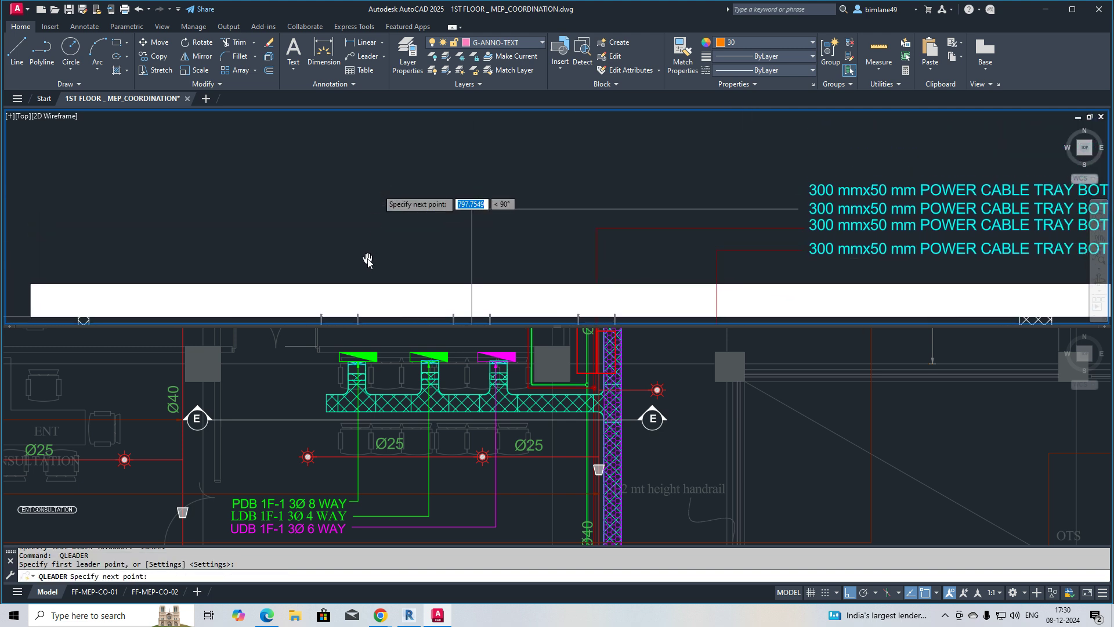
{"action": "left_click", "coordinate": [374, 192]}
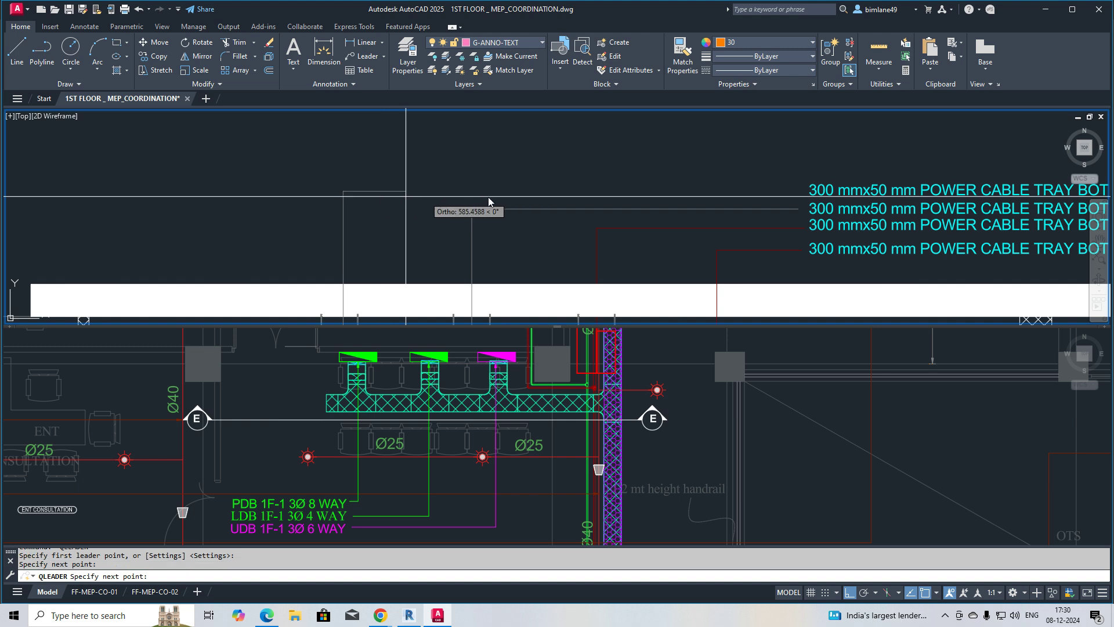
{"action": "left_click", "coordinate": [793, 180]}
{"action": "key", "text": "Escape"}
Match the leaders of the first and second hung trays to the red leader style
{"action": "scroll", "coordinate": [776, 205], "scroll_direction": "down", "scroll_amount": 2}
{"action": "middle_click_drag", "start_coordinate": [763, 218], "coordinate": [578, 217]}
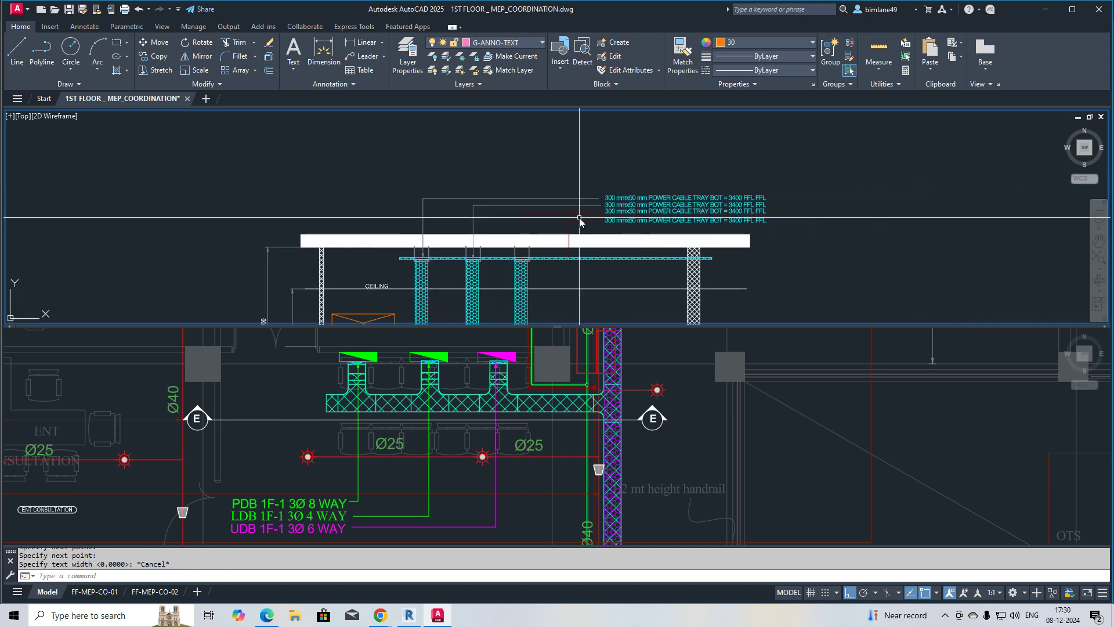
{"action": "left_click", "coordinate": [540, 213]}
{"action": "left_click", "coordinate": [542, 192]}
{"action": "left_click", "coordinate": [489, 214]}
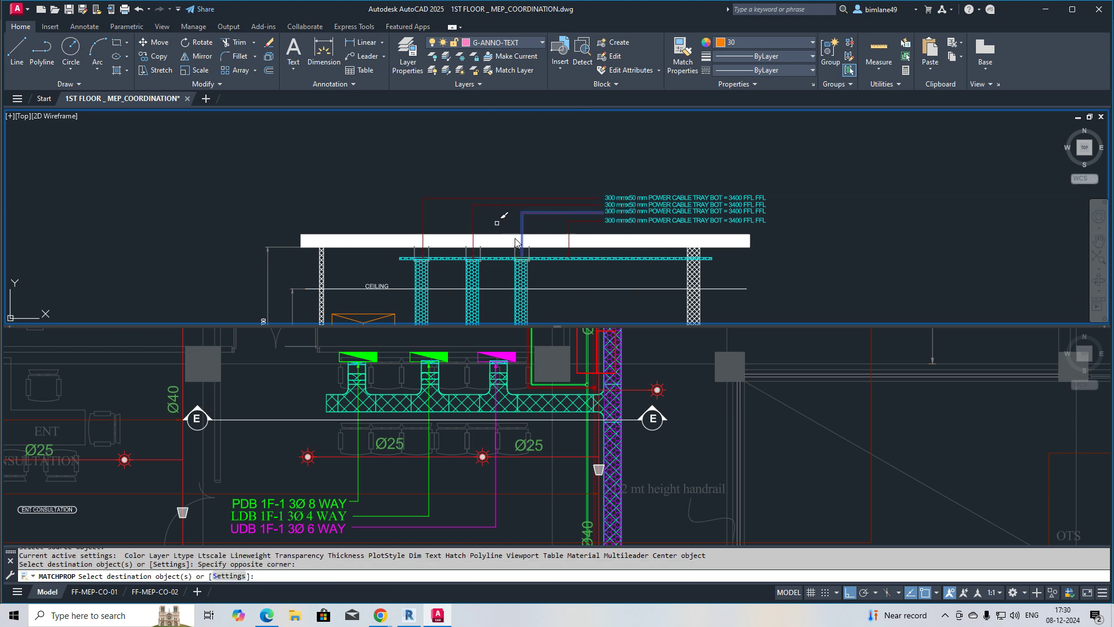
{"action": "key", "text": "Escape"}
{"action": "middle_click_drag", "start_coordinate": [555, 308], "coordinate": [555, 308]}
{"action": "left_click", "coordinate": [575, 429]}
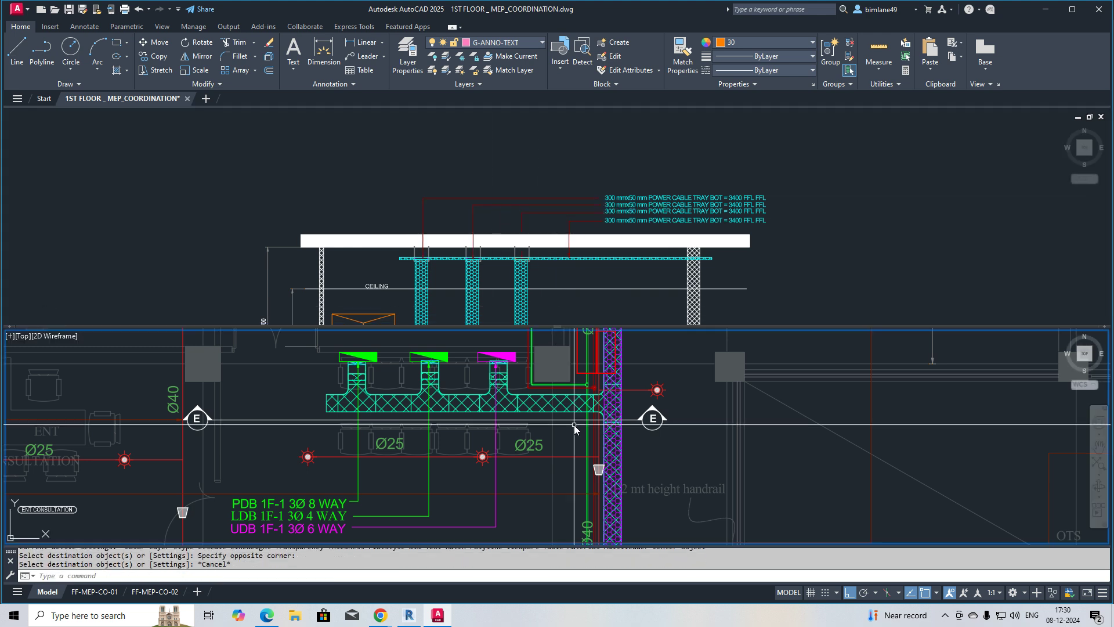
{"action": "mouse_move", "coordinate": [615, 427]}
{"action": "middle_mouse_down"}
{"action": "mouse_move", "coordinate": [552, 428]}
{"action": "mouse_move", "coordinate": [550, 387]}
{"action": "middle_mouse_up"}
{"action": "type", "text": "XL"}
{"action": "key", "text": "Return"}
{"action": "left_click", "coordinate": [556, 424]}
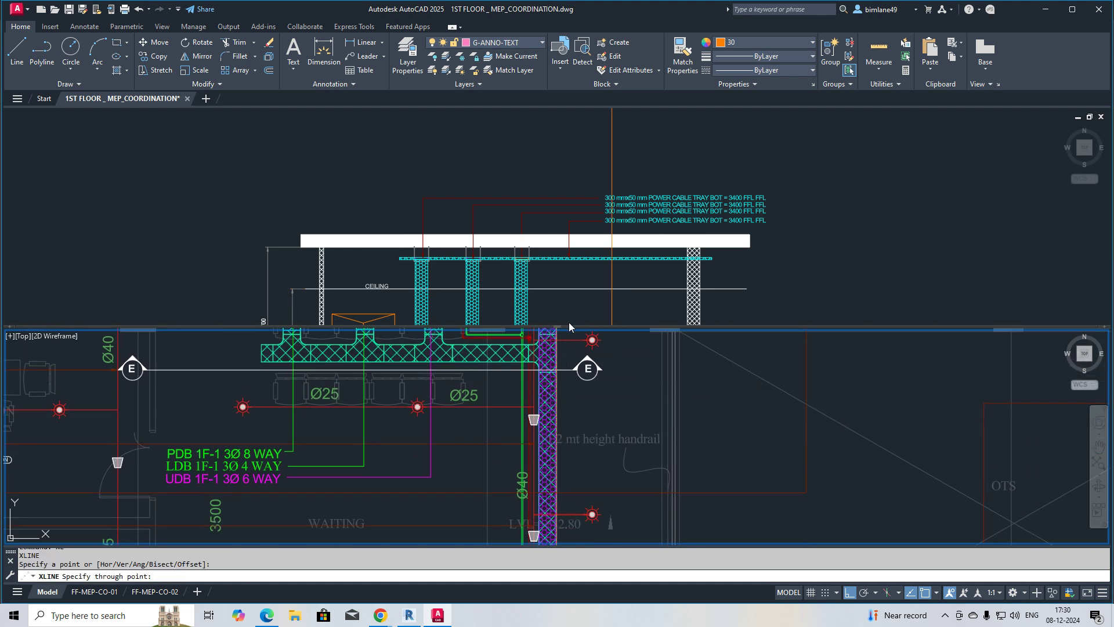
{"action": "left_click", "coordinate": [569, 316]}
{"action": "key", "text": "Escape"}
{"action": "key", "text": "Escape"}
{"action": "key", "text": "space"}
{"action": "scroll", "coordinate": [557, 348], "scroll_direction": "up", "scroll_amount": 3}
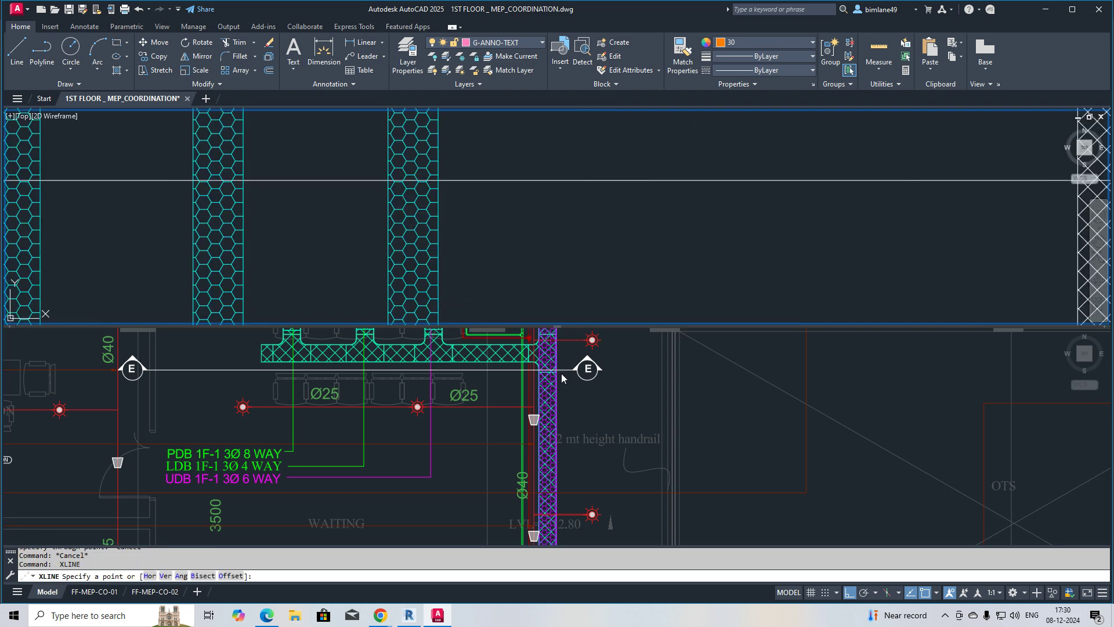
{"action": "left_click", "coordinate": [566, 360]}
{"action": "scroll", "coordinate": [518, 344], "scroll_direction": "down", "scroll_amount": 8}
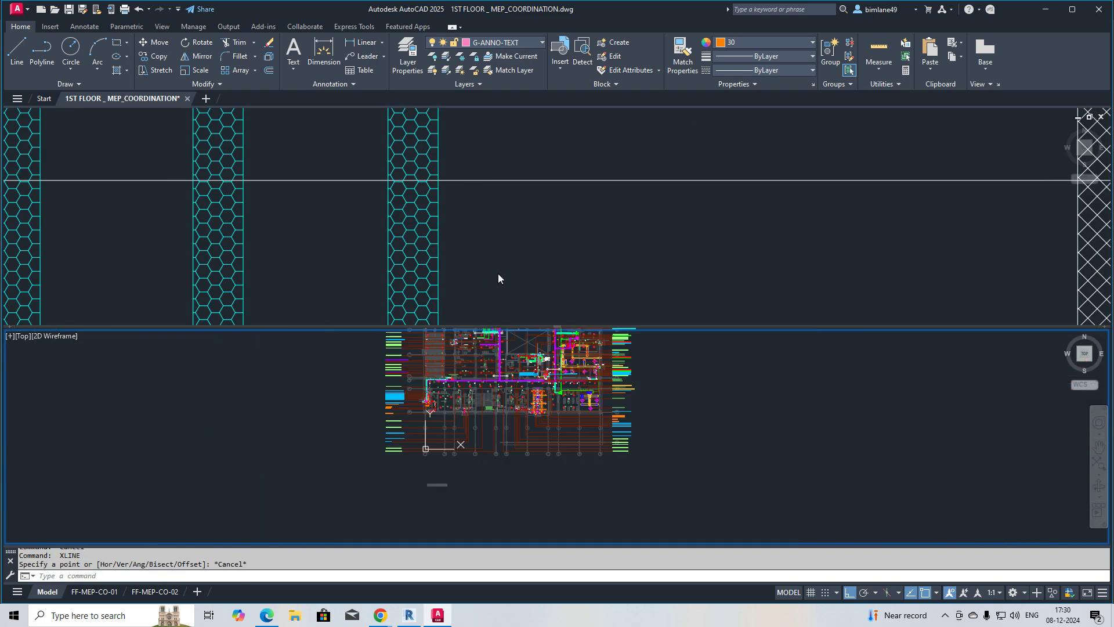
Draw vertical construction lines along both edges of the vertical cable tray run near the section mark E in the plan, projecting into section E-E
{"action": "scroll", "coordinate": [488, 331], "scroll_direction": "up", "scroll_amount": 3}
{"action": "scroll", "coordinate": [507, 333], "scroll_direction": "up", "scroll_amount": 8}
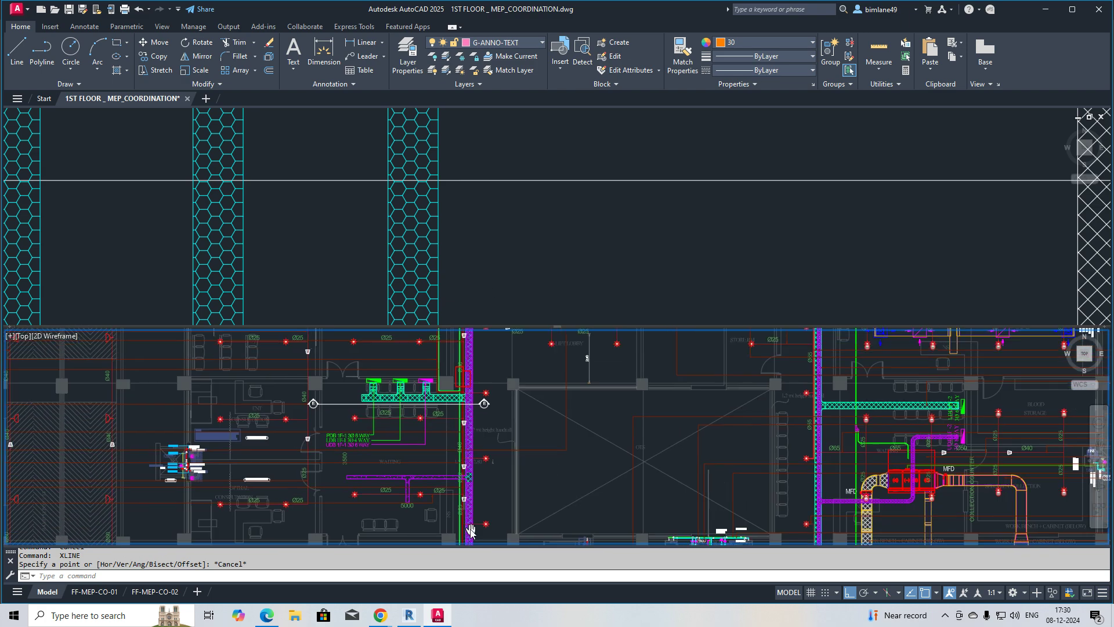
{"action": "middle_click_drag", "start_coordinate": [473, 469], "coordinate": [473, 493]}
{"action": "scroll", "coordinate": [467, 266], "scroll_direction": "down", "scroll_amount": 6}
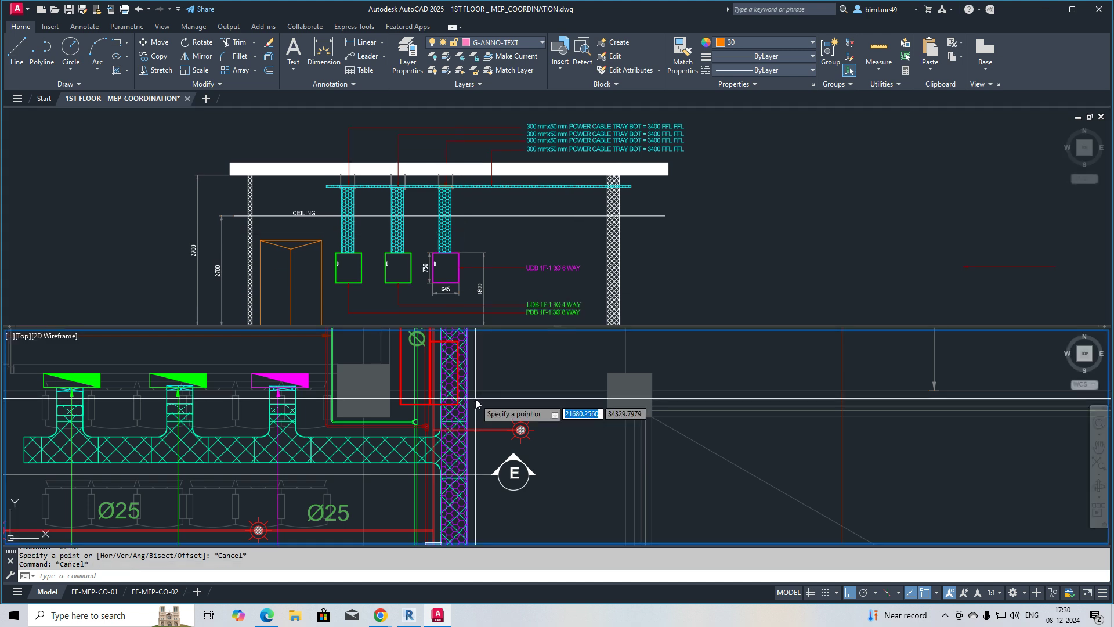
{"action": "left_click", "coordinate": [466, 414]}
{"action": "left_click", "coordinate": [493, 365]}
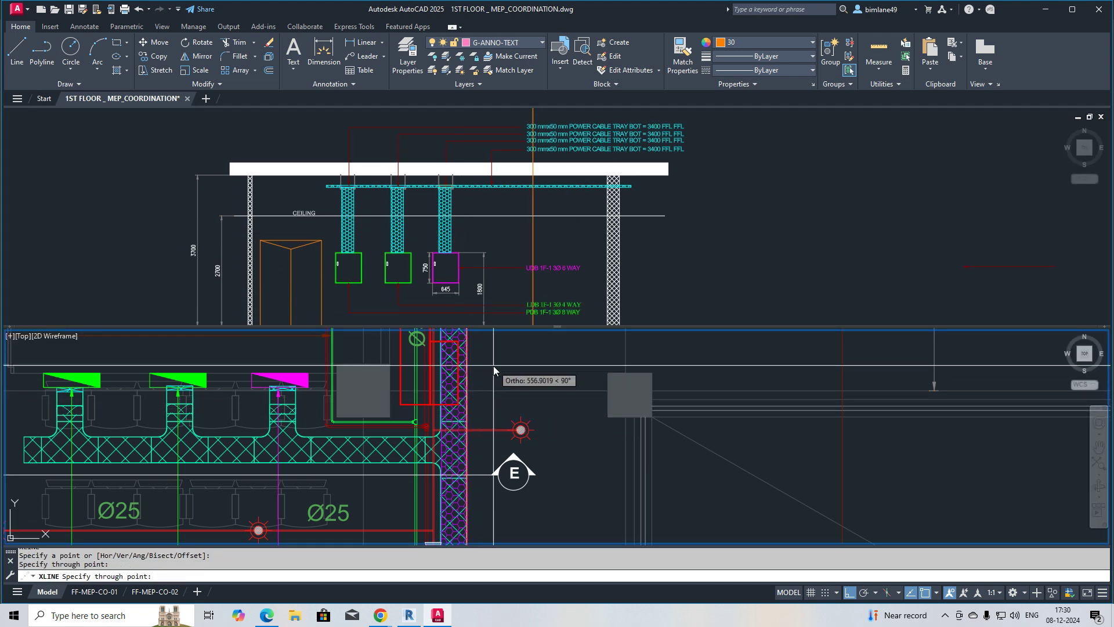
{"action": "key", "text": "Return"}
{"action": "key", "text": "Return"}
{"action": "scroll", "coordinate": [439, 389], "scroll_direction": "up", "scroll_amount": 3}
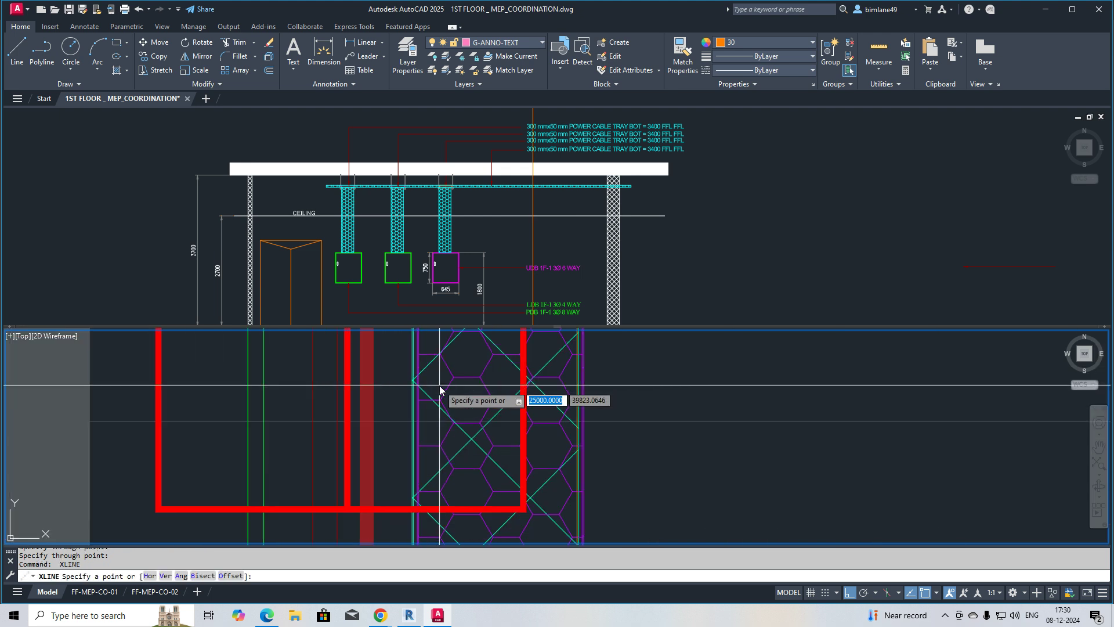
{"action": "left_click", "coordinate": [412, 385]}
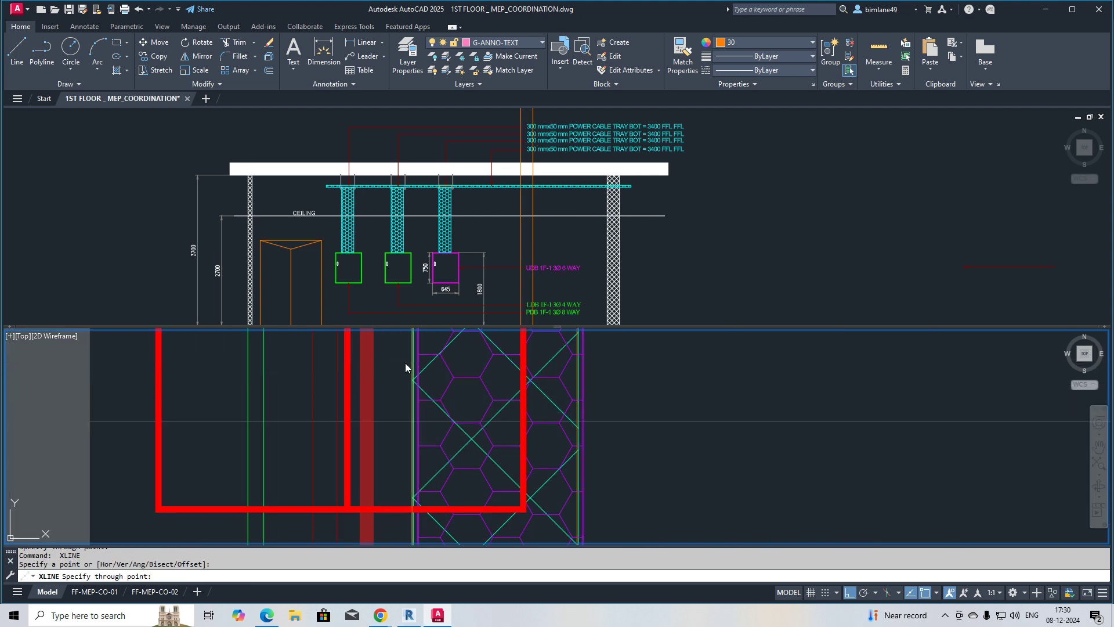
{"action": "key", "text": "Escape"}
Stretch the far end of the horizontal tray outline in section E-E back from the wall to the nearer construction line
{"action": "type", "text": "s"}
{"action": "key", "text": "Return"}
{"action": "left_click", "coordinate": [543, 220]}
{"action": "scroll", "coordinate": [626, 184], "scroll_direction": "up", "scroll_amount": 4}
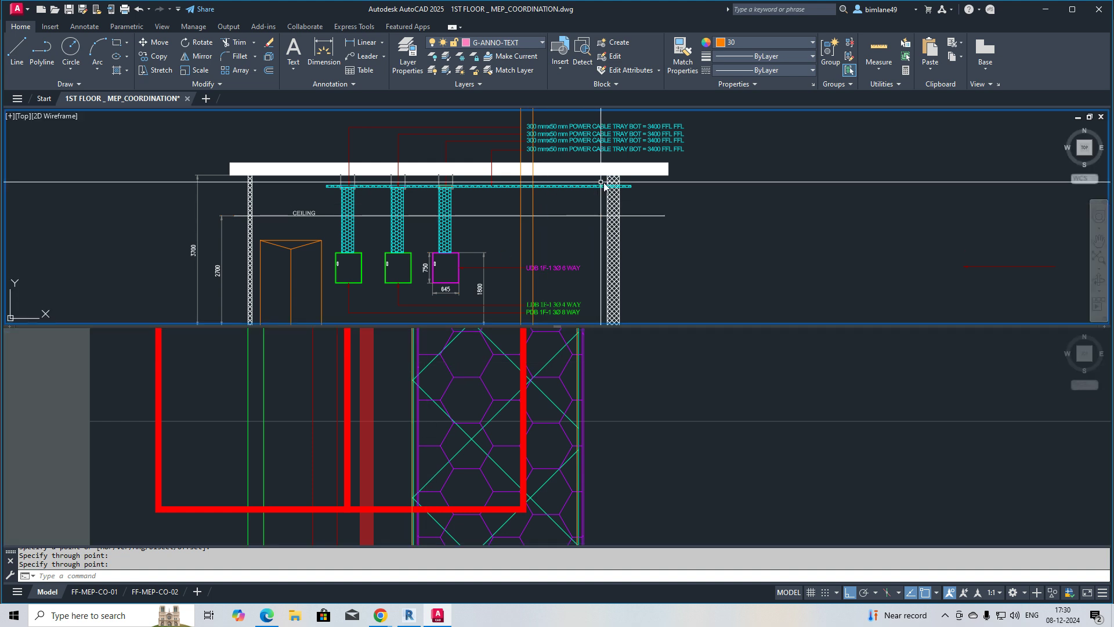
{"action": "left_click", "coordinate": [662, 180]}
{"action": "left_click", "coordinate": [628, 198]}
{"action": "key", "text": "Return"}
{"action": "left_click", "coordinate": [638, 190]}
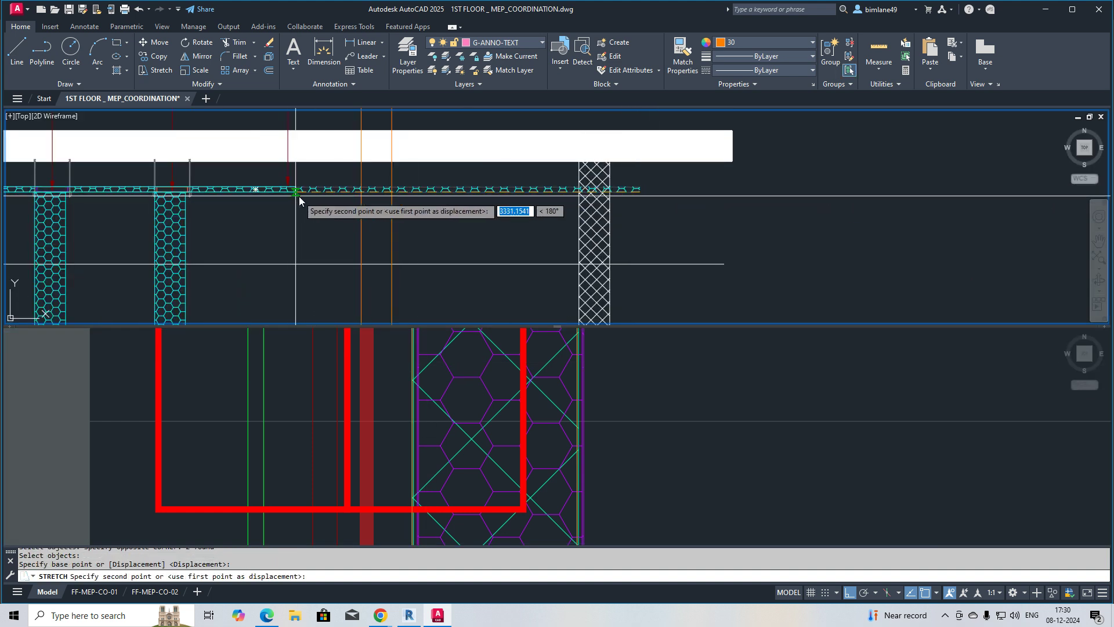
{"action": "left_click", "coordinate": [360, 193]}
Stretch the end of the horizontal tray's honeycomb hatch back to the same construction line as its outline
{"action": "left_click", "coordinate": [507, 207]}
{"action": "left_click", "coordinate": [504, 185]}
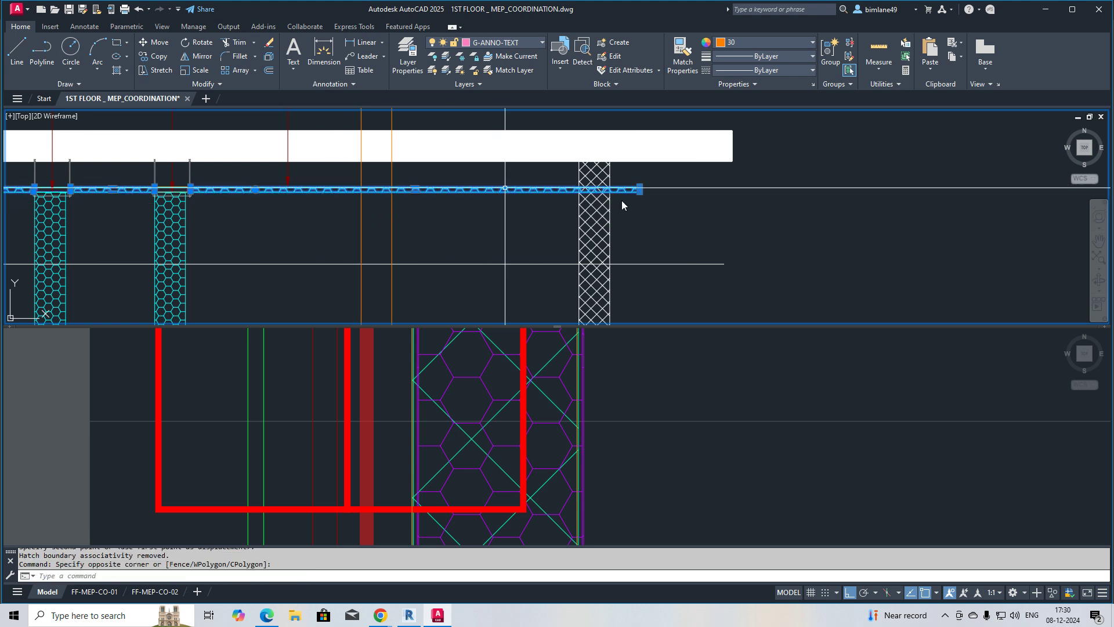
{"action": "scroll", "coordinate": [642, 194], "scroll_direction": "up", "scroll_amount": 2}
{"action": "scroll", "coordinate": [641, 192], "scroll_direction": "up", "scroll_amount": 3}
{"action": "left_click", "coordinate": [618, 172]}
{"action": "scroll", "coordinate": [683, 188], "scroll_direction": "down", "scroll_amount": 2}
{"action": "middle_click_drag", "start_coordinate": [354, 197], "coordinate": [606, 197]}
{"action": "middle_click_drag", "start_coordinate": [248, 191], "coordinate": [361, 191]}
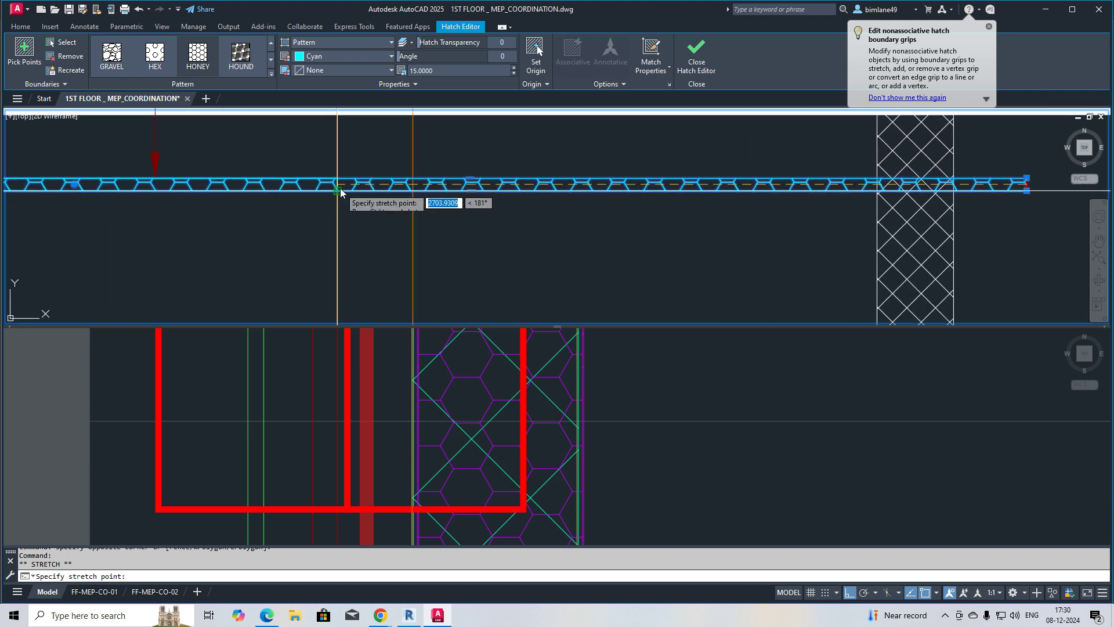
{"action": "left_click", "coordinate": [340, 185]}
{"action": "scroll", "coordinate": [477, 196], "scroll_direction": "down", "scroll_amount": 3}
{"action": "key", "text": "Escape"}
{"action": "key", "text": "Escape"}
{"action": "type", "text": "co"}
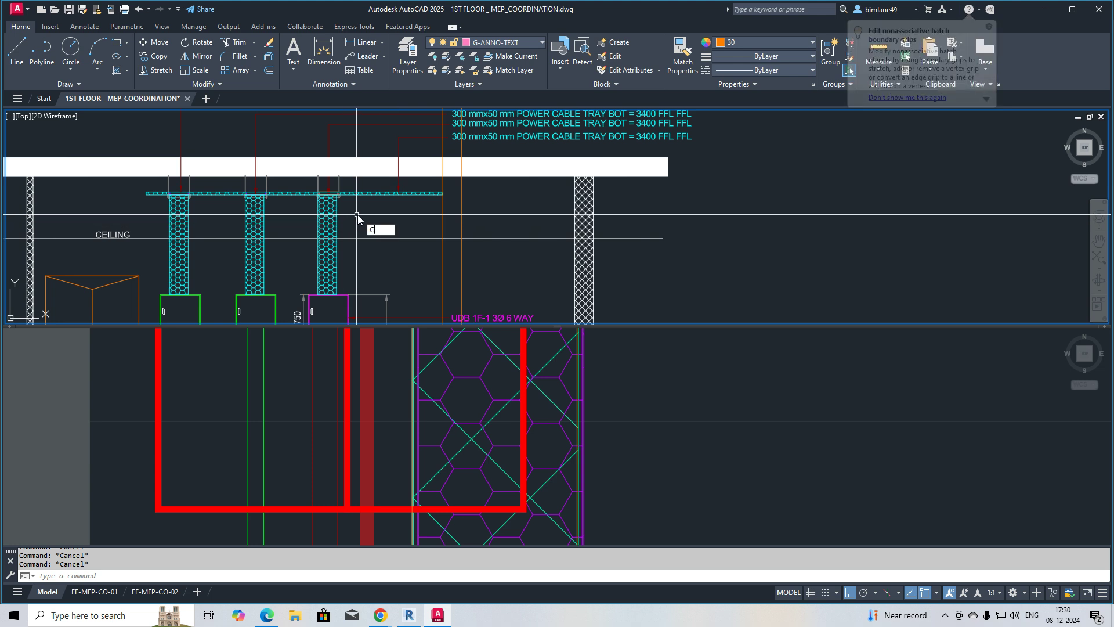
{"action": "key", "text": "space"}
{"action": "scroll", "coordinate": [331, 182], "scroll_direction": "up", "scroll_amount": 2}
{"action": "left_click", "coordinate": [346, 226]}
{"action": "key", "text": "space"}
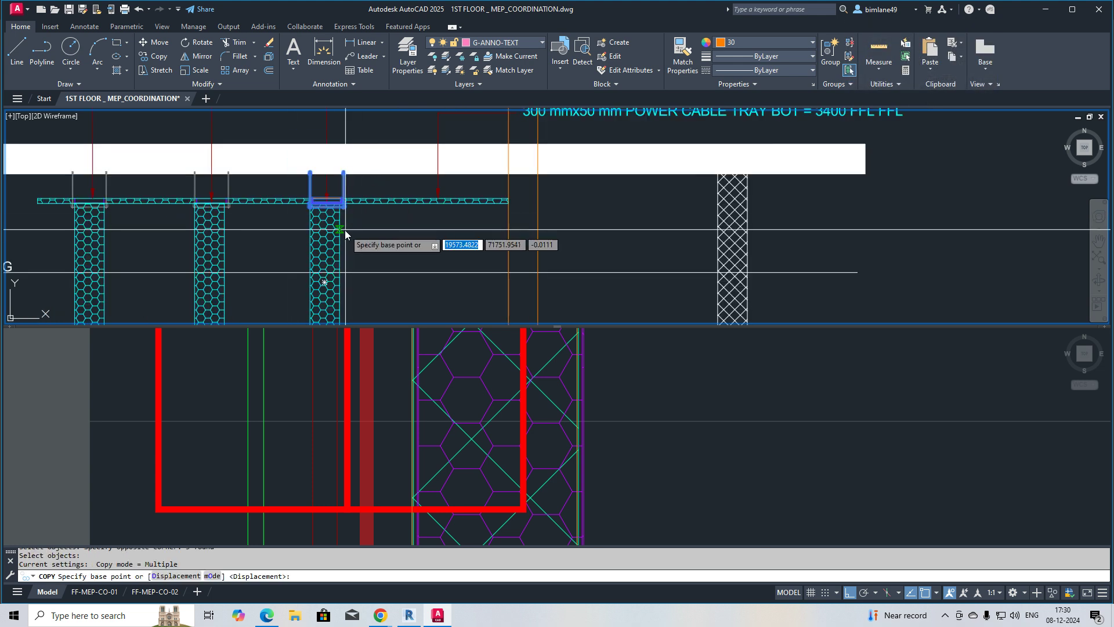
{"action": "left_click", "coordinate": [344, 231]}
{"action": "key", "text": "Escape"}
{"action": "scroll", "coordinate": [322, 183], "scroll_direction": "up", "scroll_amount": 4}
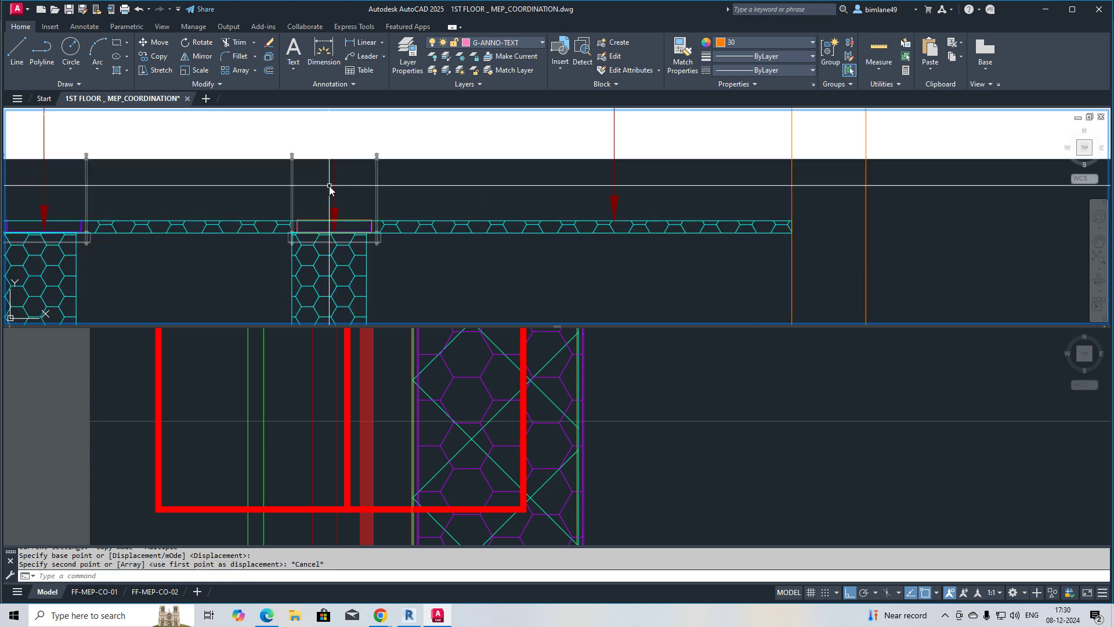
{"action": "type", "text": "m"}
{"action": "key", "text": "Return"}
{"action": "middle_click_drag", "start_coordinate": [301, 162], "coordinate": [336, 174]}
{"action": "key", "text": "Escape"}
Move the third vertical tray and its honeycomb hatch about 21 units horizontally to centre it under the tray section on its hanger
{"action": "left_click", "coordinate": [421, 277]}
{"action": "left_click", "coordinate": [377, 253]}
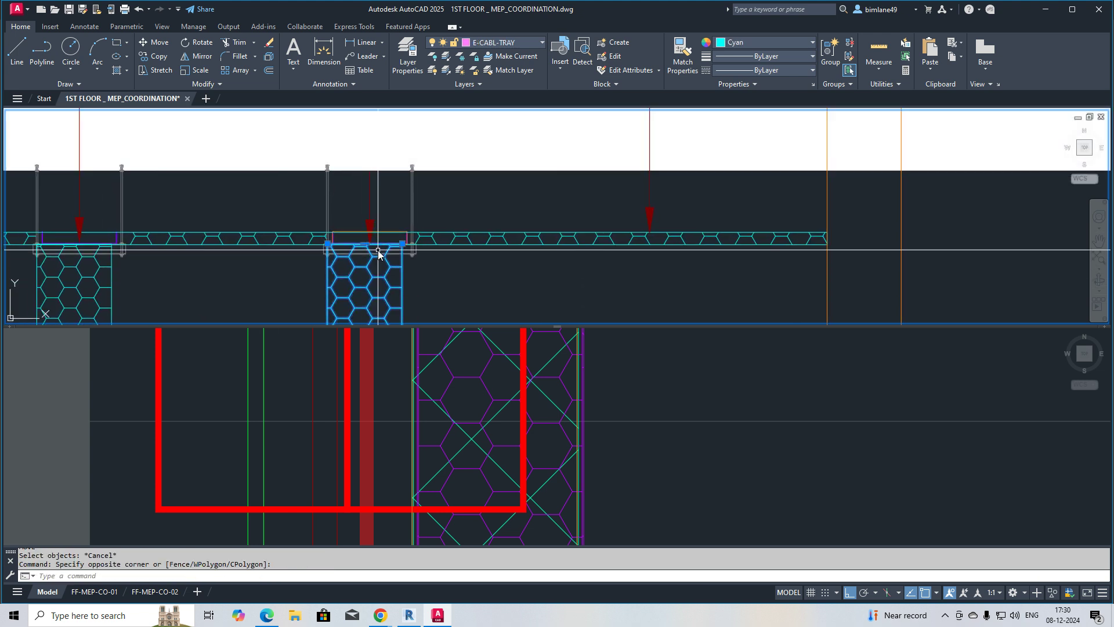
{"action": "scroll", "coordinate": [380, 251], "scroll_direction": "up", "scroll_amount": 2}
{"action": "type", "text": "m"}
{"action": "key", "text": "space"}
{"action": "left_click", "coordinate": [354, 240]}
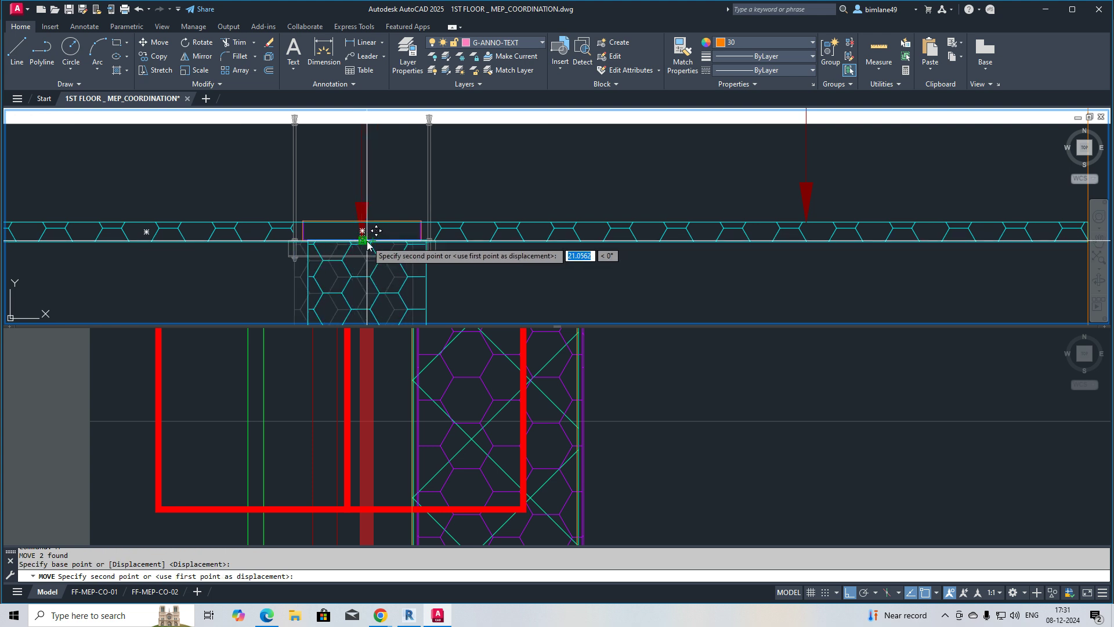
{"action": "scroll", "coordinate": [366, 244], "scroll_direction": "up", "scroll_amount": 2}
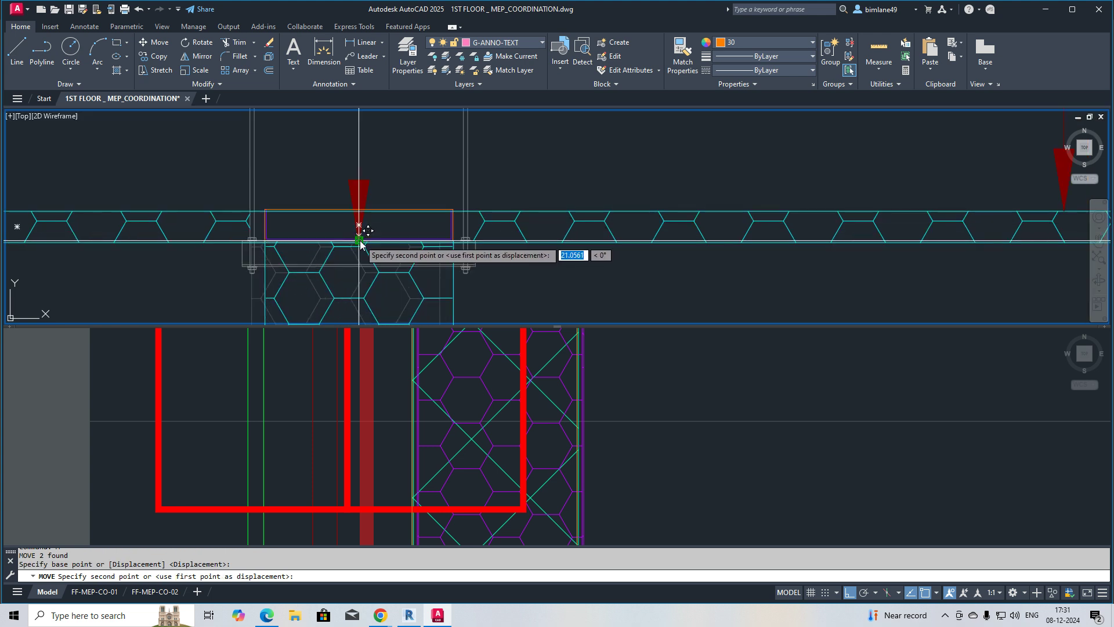
{"action": "scroll", "coordinate": [360, 243], "scroll_direction": "up", "scroll_amount": 3}
{"action": "left_click", "coordinate": [374, 243]}
Copy the third vertical tray with its hatch, tray section and hanger to the nearer construction line at the horizontal tray's far end
{"action": "scroll", "coordinate": [454, 282], "scroll_direction": "down", "scroll_amount": 5}
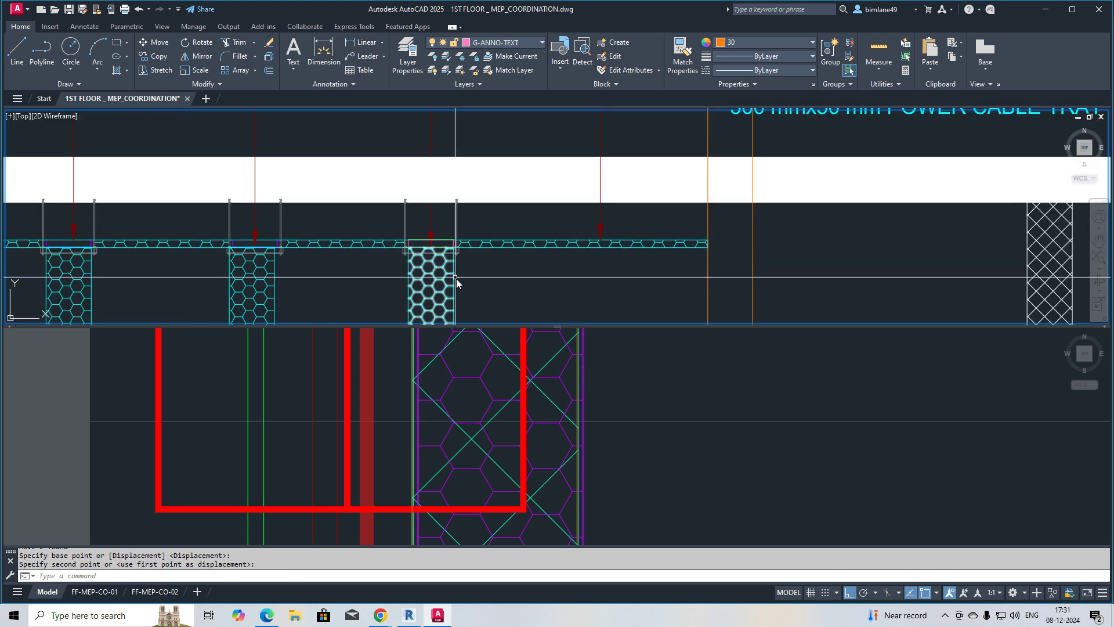
{"action": "middle_click_drag", "start_coordinate": [455, 282], "coordinate": [458, 189]}
{"action": "type", "text": "co"}
{"action": "key", "text": "Return"}
{"action": "left_click", "coordinate": [462, 194]}
{"action": "left_click", "coordinate": [333, 231]}
{"action": "left_click", "coordinate": [353, 141]}
{"action": "left_click", "coordinate": [507, 177]}
{"action": "middle_click_drag", "start_coordinate": [481, 143], "coordinate": [476, 205]}
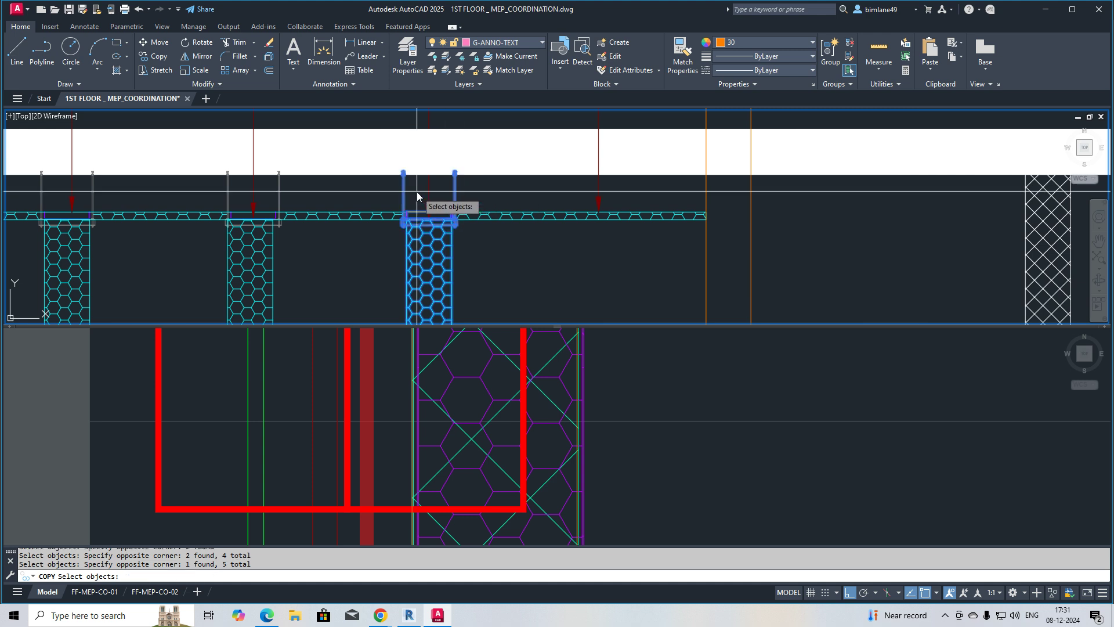
{"action": "key", "text": "Return"}
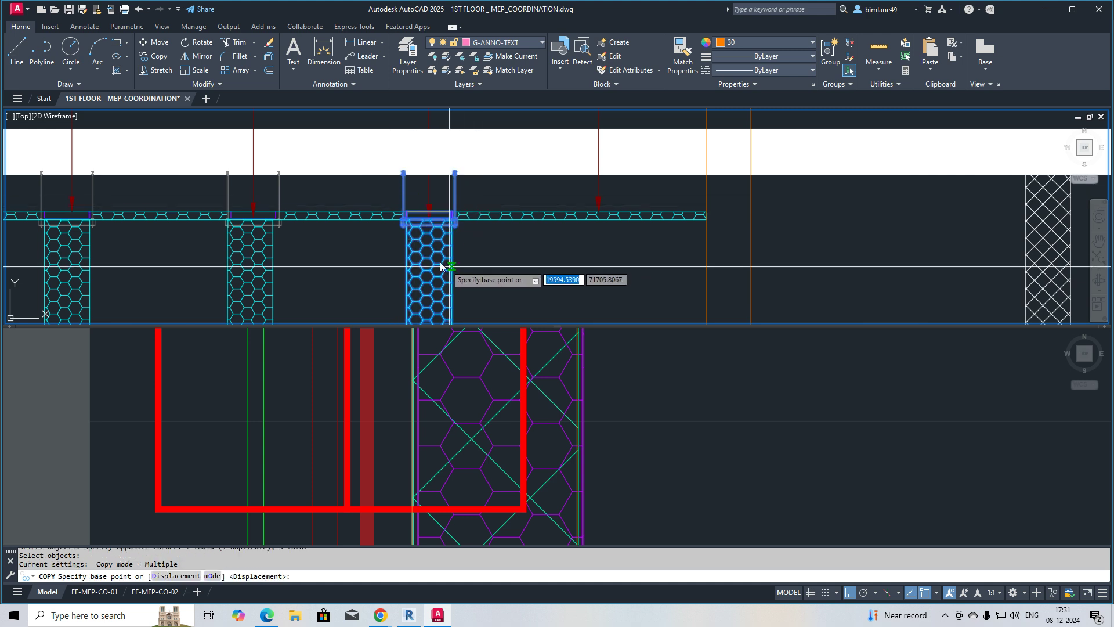
{"action": "left_click", "coordinate": [407, 255]}
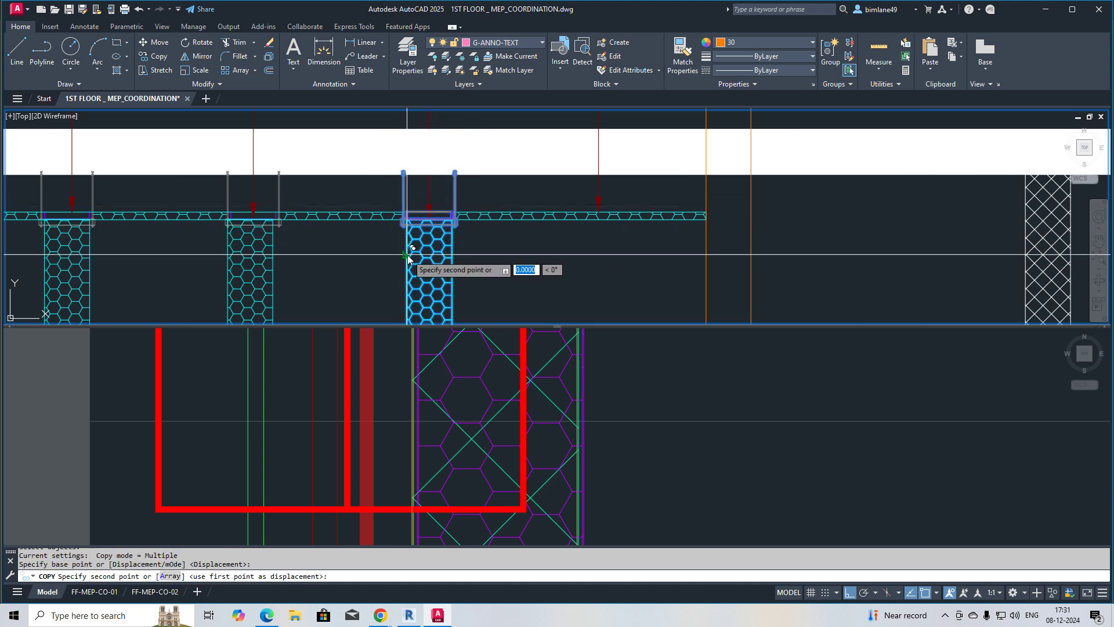
{"action": "left_click", "coordinate": [708, 257]}
Erase the copied vertical tray with its hatch and the construction lines, keeping the copied tray section and hanger
{"action": "key", "text": "Escape"}
{"action": "key", "text": "e"}
{"action": "key", "text": "Return"}
{"action": "left_click", "coordinate": [728, 259]}
{"action": "scroll", "coordinate": [729, 257], "scroll_direction": "down", "scroll_amount": 1}
{"action": "key", "text": "Return"}
{"action": "key", "text": "e"}
{"action": "key", "text": "Return"}
{"action": "left_click", "coordinate": [771, 269]}
{"action": "left_click", "coordinate": [698, 268]}
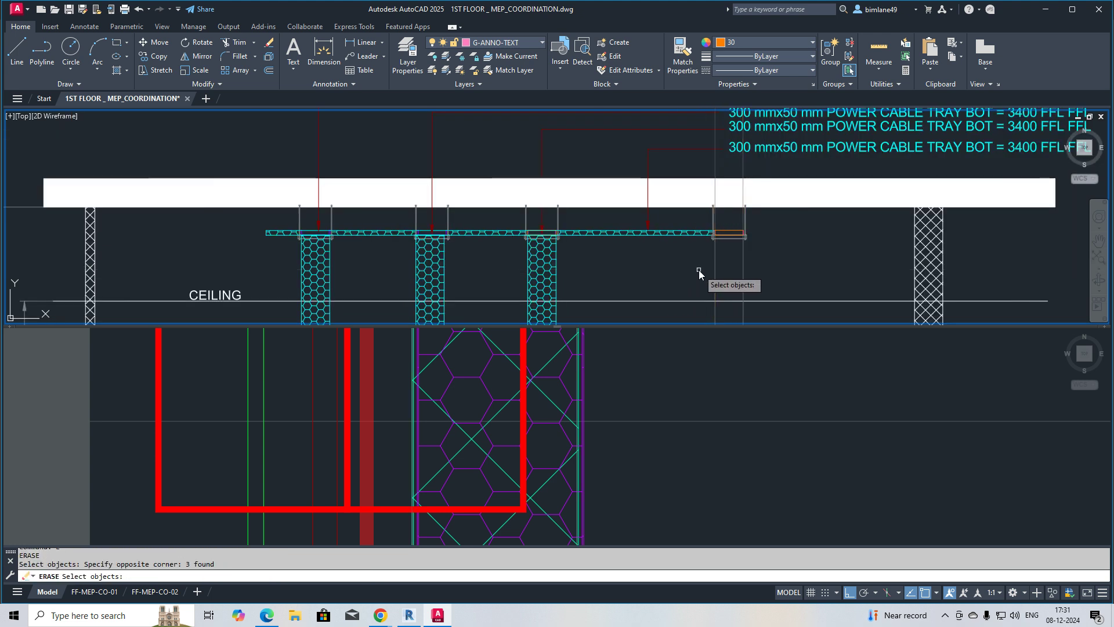
{"action": "key", "text": "Return"}
Match the copied tray section's properties to those of the horizontal cable tray
{"action": "scroll", "coordinate": [729, 232], "scroll_direction": "up", "scroll_amount": 2}
{"action": "type", "text": "ma"}
{"action": "key", "text": "Return"}
{"action": "left_click", "coordinate": [644, 234]}
{"action": "left_click", "coordinate": [714, 225]}
{"action": "left_click", "coordinate": [706, 235]}
{"action": "scroll", "coordinate": [713, 239], "scroll_direction": "down", "scroll_amount": 2}
{"action": "key", "text": "Escape"}
Compare the trays in section E-E with the cable tray run between the E marks in the plan
{"action": "middle_click_drag", "start_coordinate": [536, 272], "coordinate": [521, 186]}
{"action": "scroll", "coordinate": [442, 231], "scroll_direction": "down", "scroll_amount": 1}
{"action": "middle_click_drag", "start_coordinate": [494, 238], "coordinate": [514, 214]}
{"action": "left_click", "coordinate": [439, 435]}
{"action": "scroll", "coordinate": [439, 435], "scroll_direction": "down", "scroll_amount": 3}
{"action": "scroll", "coordinate": [439, 434], "scroll_direction": "down", "scroll_amount": 3}
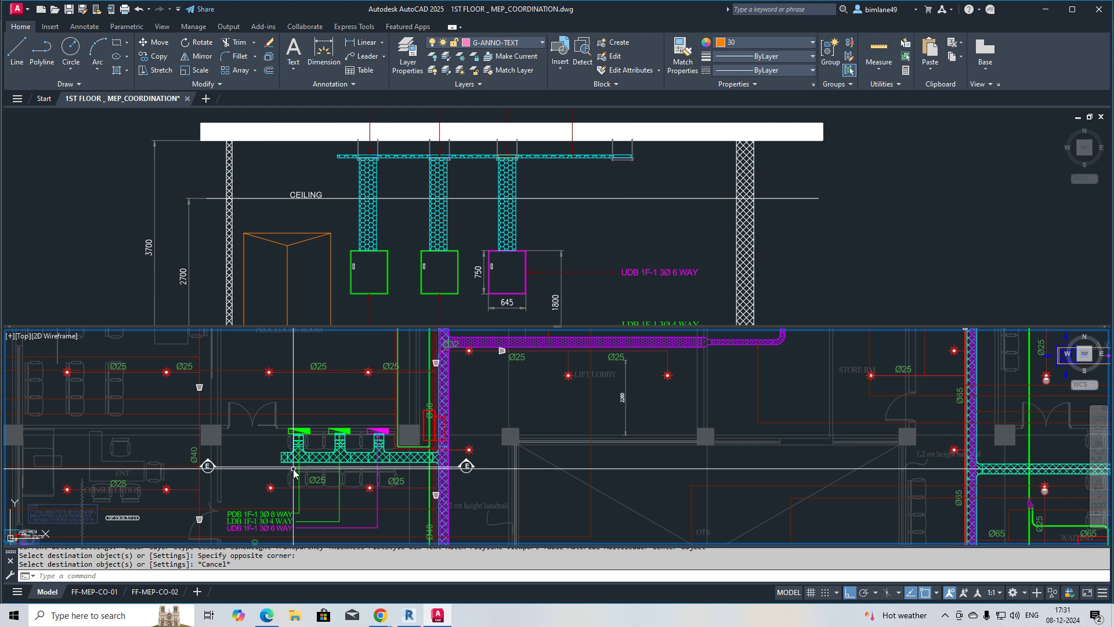
{"action": "scroll", "coordinate": [294, 470], "scroll_direction": "up", "scroll_amount": 2}
{"action": "middle_click_drag", "start_coordinate": [311, 467], "coordinate": [334, 476]}
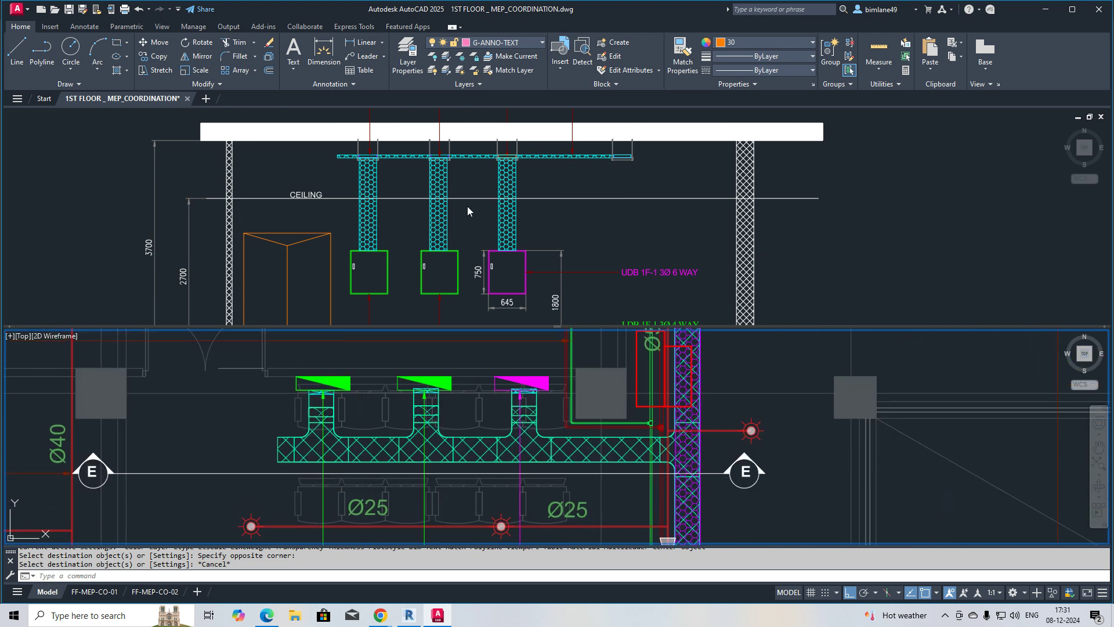
{"action": "scroll", "coordinate": [469, 211], "scroll_direction": "down", "scroll_amount": 3}
{"action": "mouse_move", "coordinate": [480, 224]}
{"action": "middle_mouse_down"}
{"action": "mouse_move", "coordinate": [500, 193]}
{"action": "mouse_move", "coordinate": [472, 234]}
{"action": "middle_mouse_up"}
Add a vertical linear dimension in section E-E from the horizontal tray's underside to the floor, beyond the UDB panel
{"action": "scroll", "coordinate": [439, 226], "scroll_direction": "up", "scroll_amount": 5}
{"action": "type", "text": "DLI"}
{"action": "key", "text": "Return"}
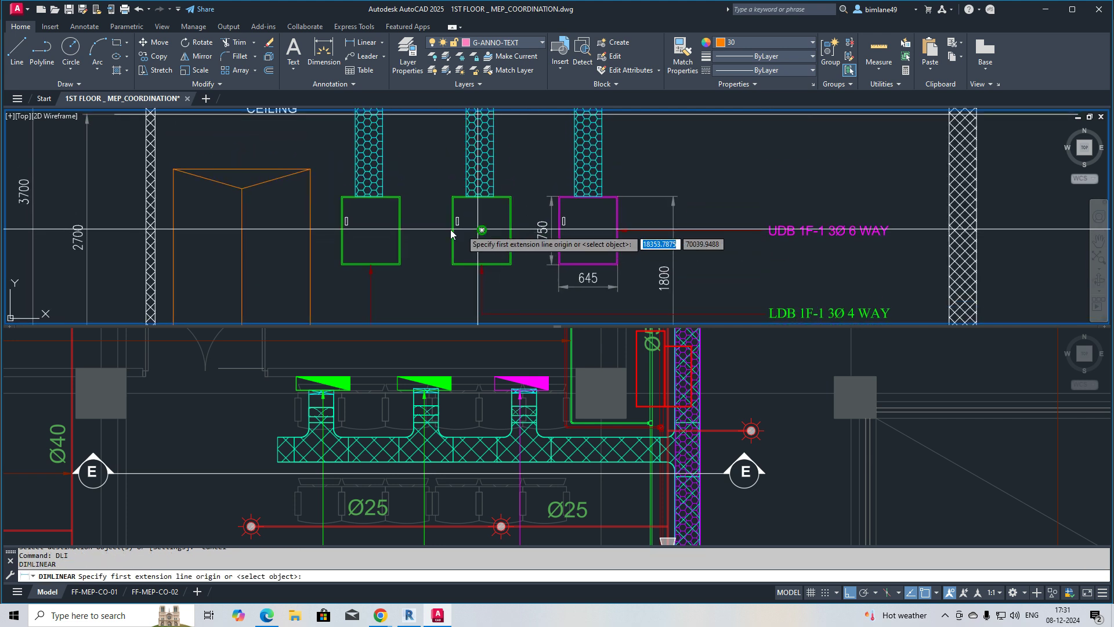
{"action": "scroll", "coordinate": [473, 234], "scroll_direction": "down", "scroll_amount": 2}
{"action": "left_click", "coordinate": [608, 115]}
{"action": "mouse_move", "coordinate": [621, 265]}
{"action": "middle_mouse_down"}
{"action": "mouse_move", "coordinate": [614, 174]}
{"action": "mouse_move", "coordinate": [555, 291]}
{"action": "middle_mouse_up"}
{"action": "left_click", "coordinate": [600, 219]}
{"action": "left_click", "coordinate": [604, 171]}
{"action": "mouse_move", "coordinate": [590, 141]}
{"action": "middle_mouse_down"}
{"action": "mouse_move", "coordinate": [480, 232]}
{"action": "mouse_move", "coordinate": [499, 170]}
{"action": "middle_mouse_up"}
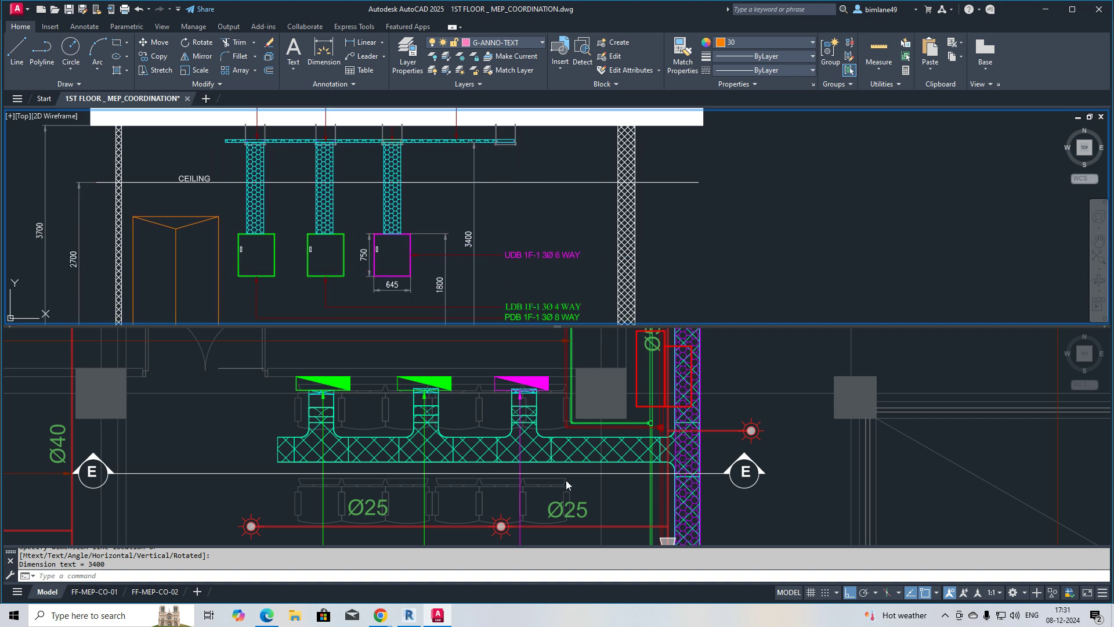
Add a horizontal linear dimension from the UDB panel's edge to the far hatched wall of section E-E
{"action": "scroll", "coordinate": [495, 238], "scroll_direction": "down", "scroll_amount": 3}
{"action": "key", "text": "Escape"}
{"action": "key", "text": "Escape"}
{"action": "type", "text": "DIMLI"}
{"action": "key", "text": "Return"}
{"action": "scroll", "coordinate": [464, 266], "scroll_direction": "up", "scroll_amount": 2}
{"action": "left_click", "coordinate": [412, 264]}
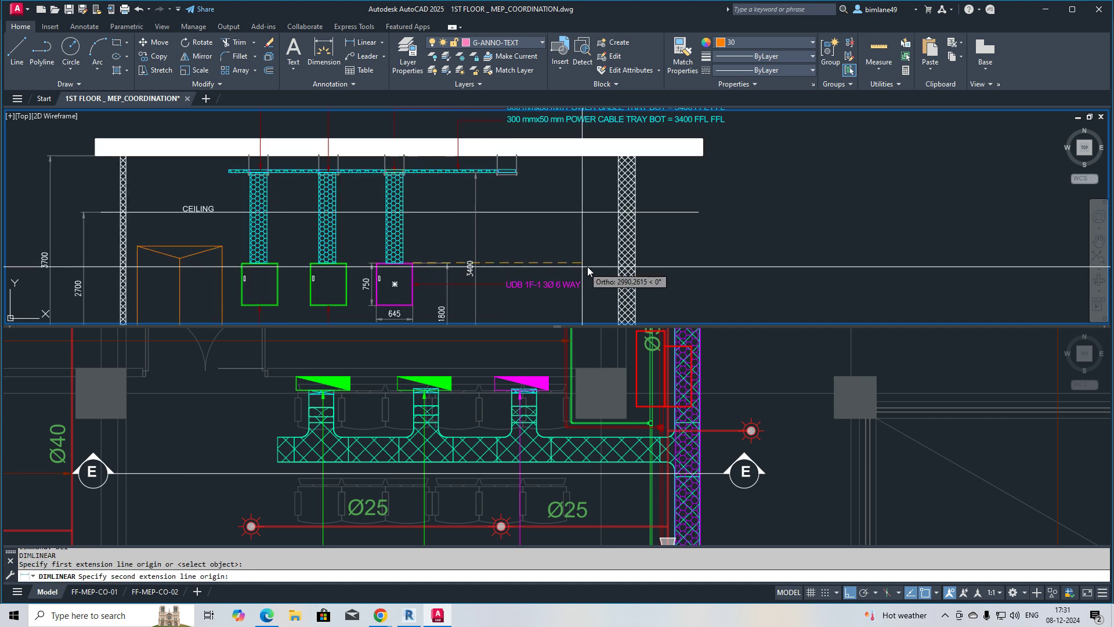
{"action": "left_click", "coordinate": [619, 264]}
{"action": "left_click", "coordinate": [606, 249]}
Dimension the horizontal distances from the third and second vertical trays to the far hatched wall
{"action": "key", "text": "Return"}
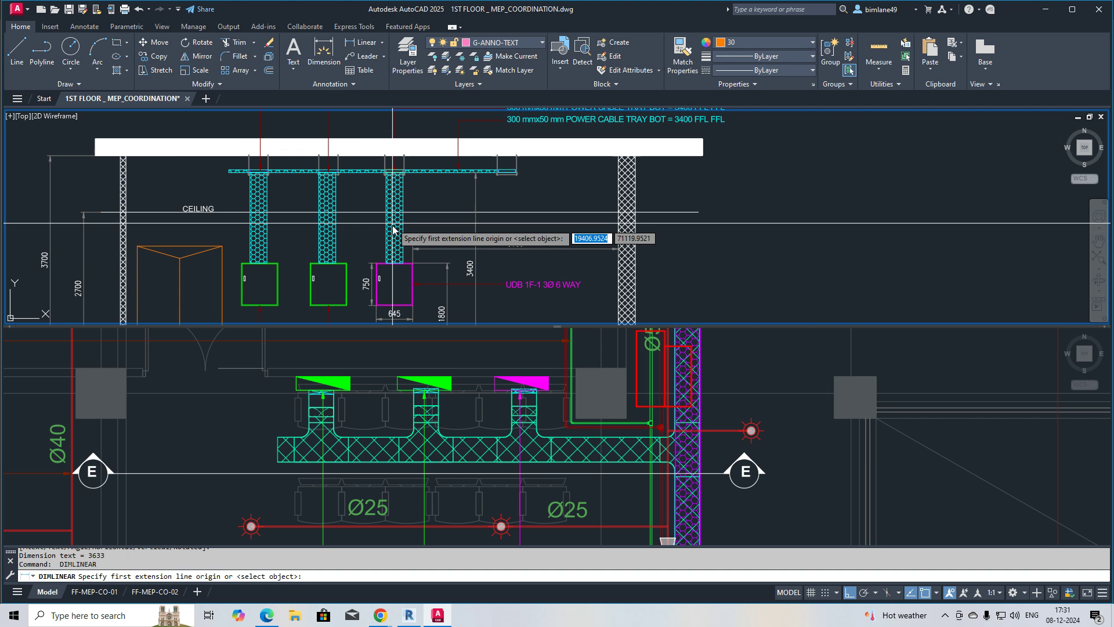
{"action": "left_click", "coordinate": [403, 232]}
{"action": "left_click", "coordinate": [592, 231]}
{"action": "key", "text": "Return"}
{"action": "left_click", "coordinate": [340, 234]}
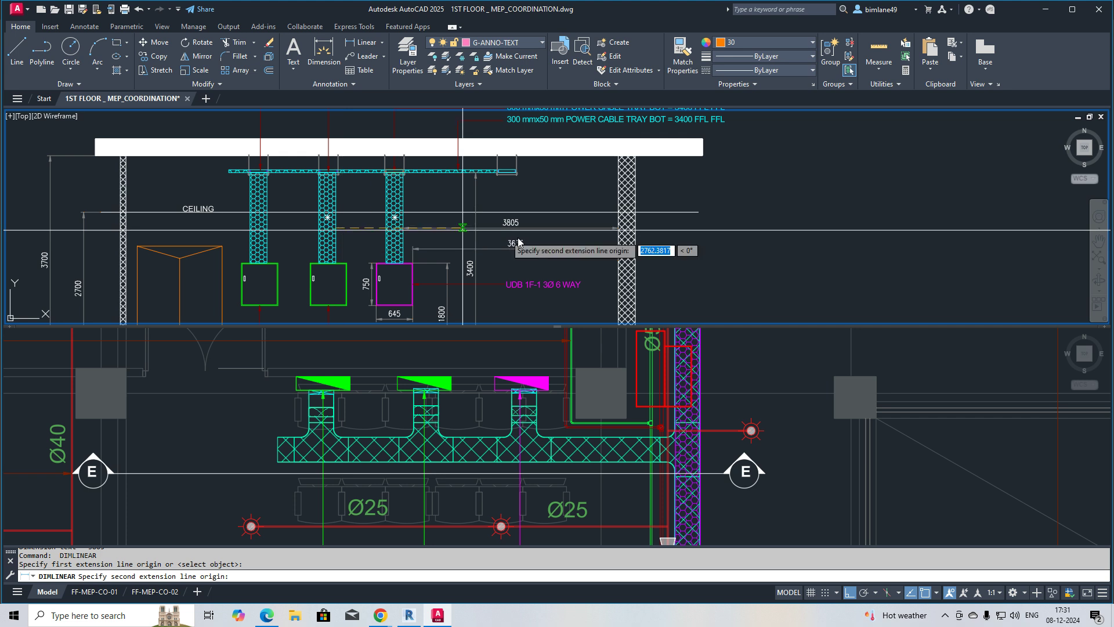
{"action": "left_click", "coordinate": [618, 228]}
{"action": "left_click", "coordinate": [602, 199]}
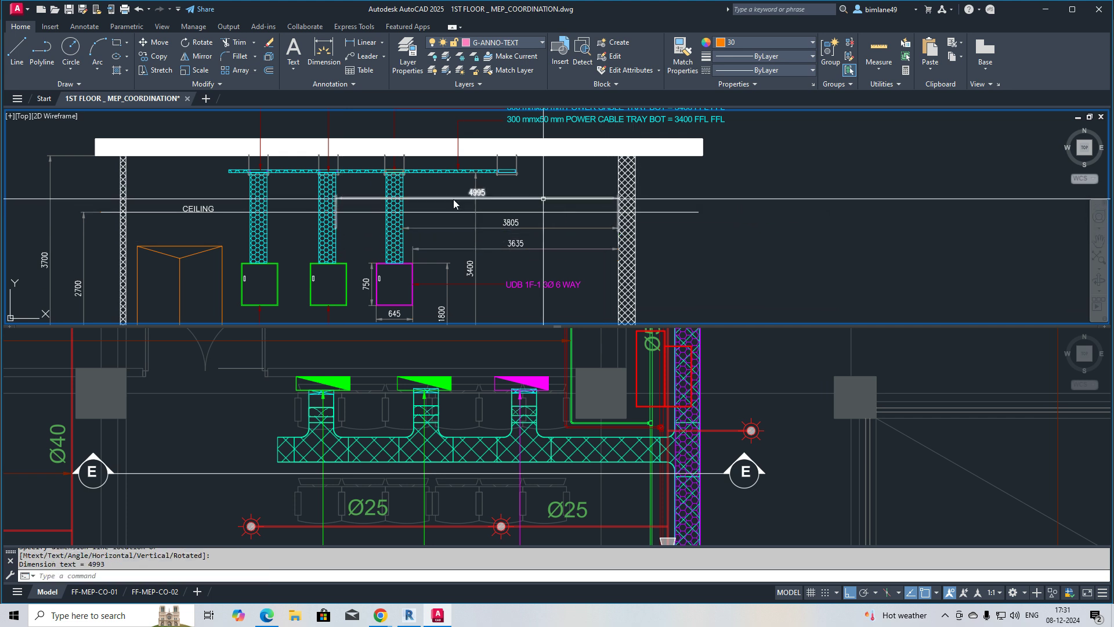
Dimension the horizontal gap between the first and second vertical trays
{"action": "key", "text": "Return"}
{"action": "left_click", "coordinate": [267, 197]}
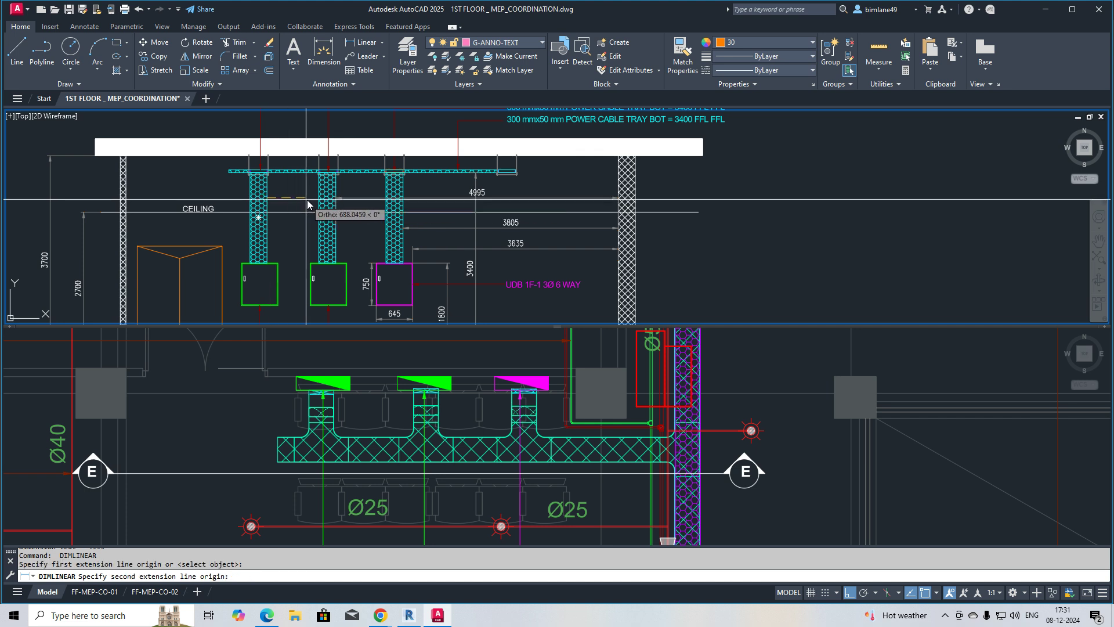
{"action": "left_click", "coordinate": [316, 198]}
{"action": "left_click", "coordinate": [307, 192]}
{"action": "middle_click_drag", "start_coordinate": [280, 213], "coordinate": [318, 206]}
Add a vertical linear dimension from the horizontal tray to the floor, between the door and the first panel
{"action": "type", "text": "D"}
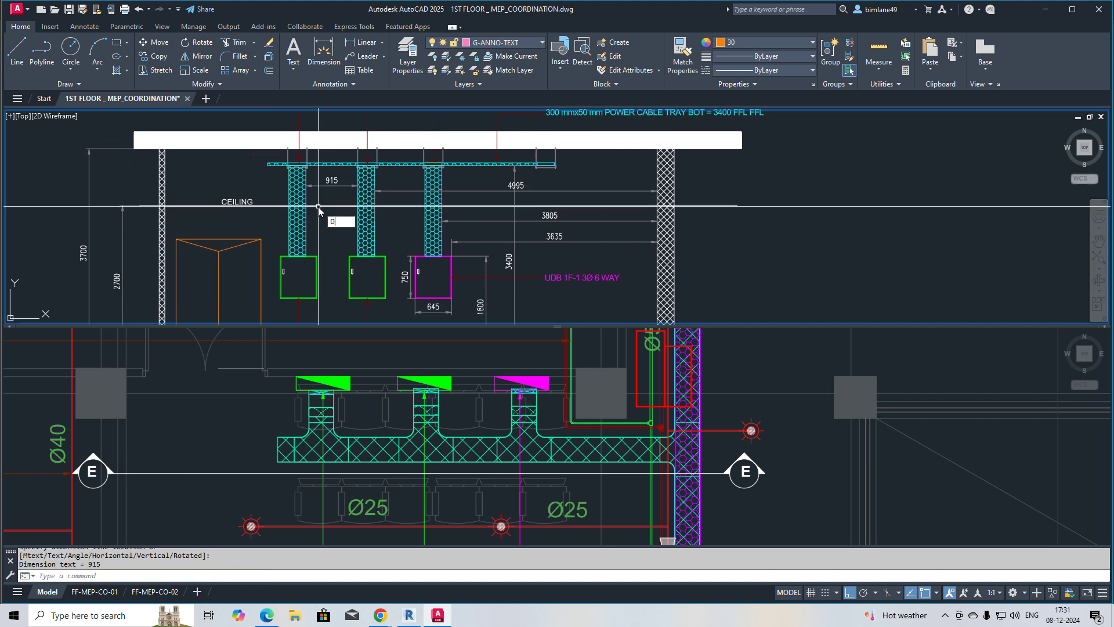
{"action": "type", "text": "li"}
{"action": "key", "text": "Return"}
{"action": "left_click", "coordinate": [287, 167]}
{"action": "middle_click_drag", "start_coordinate": [272, 279], "coordinate": [295, 179]}
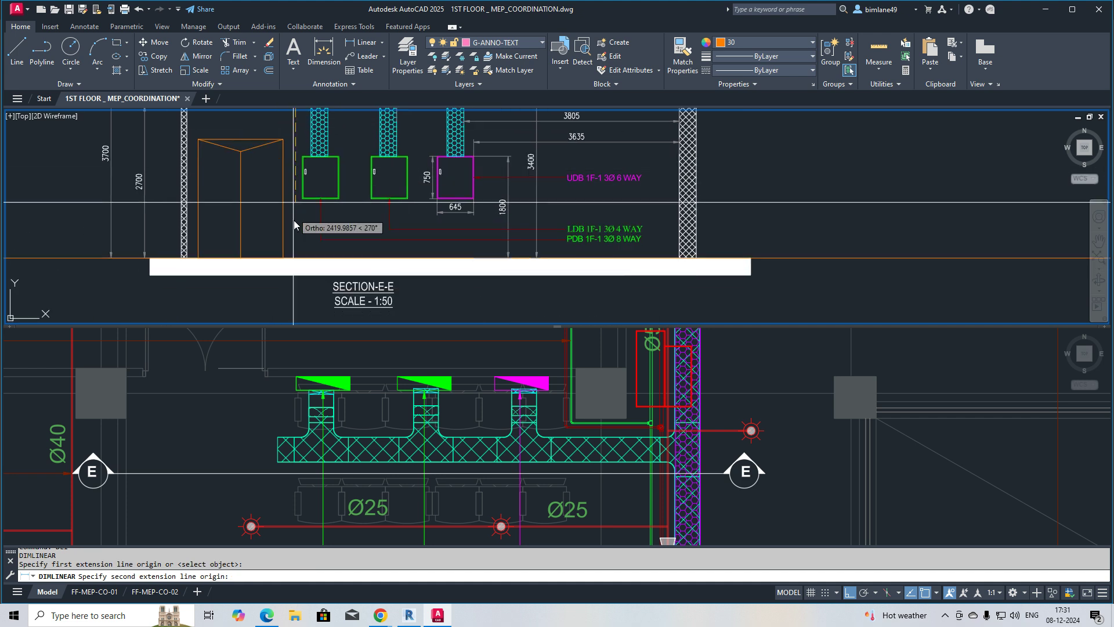
{"action": "left_click", "coordinate": [295, 264]}
Match the properties of the door in section E-E to those of the wall beside it
{"action": "key", "text": "Return"}
{"action": "left_click", "coordinate": [184, 232]}
{"action": "key", "text": "Escape"}
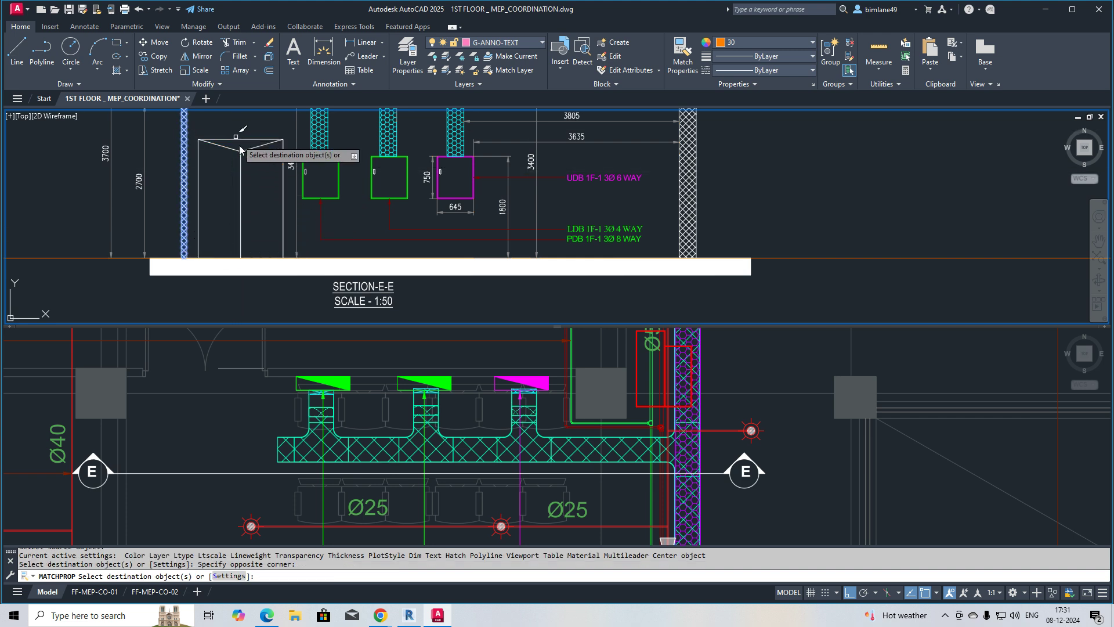
Review section E-E as a whole, checking its trays, hangers, labels and dimensions
{"action": "scroll", "coordinate": [252, 253], "scroll_direction": "down", "scroll_amount": 4}
{"action": "middle_click_drag", "start_coordinate": [252, 253], "coordinate": [256, 277]}
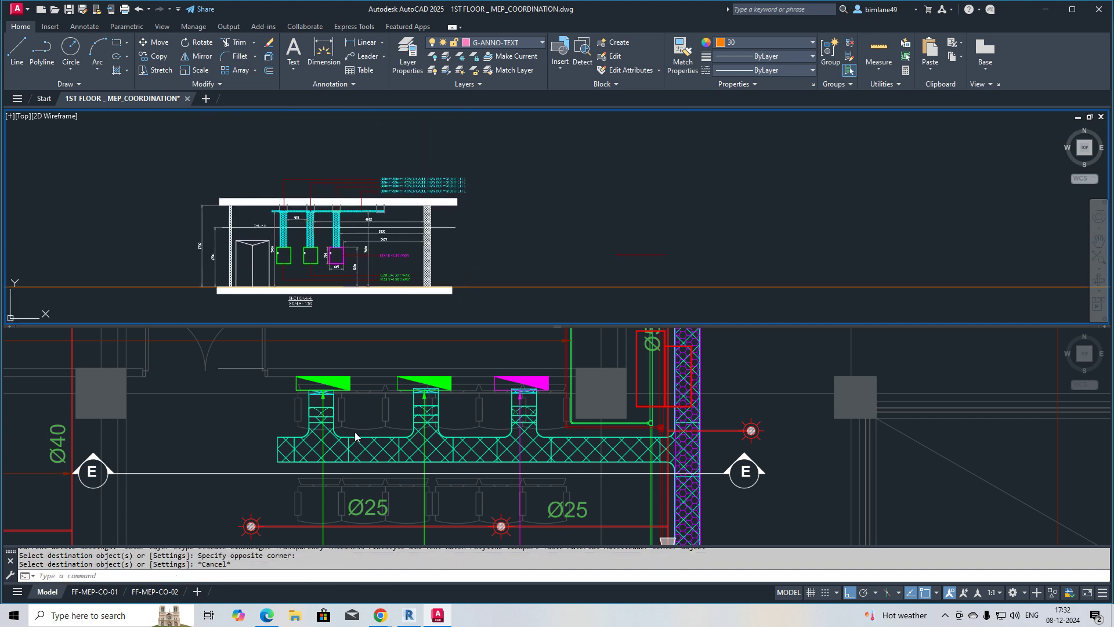
{"action": "scroll", "coordinate": [364, 262], "scroll_direction": "up", "scroll_amount": 4}
{"action": "middle_click_drag", "start_coordinate": [339, 240], "coordinate": [407, 203]}
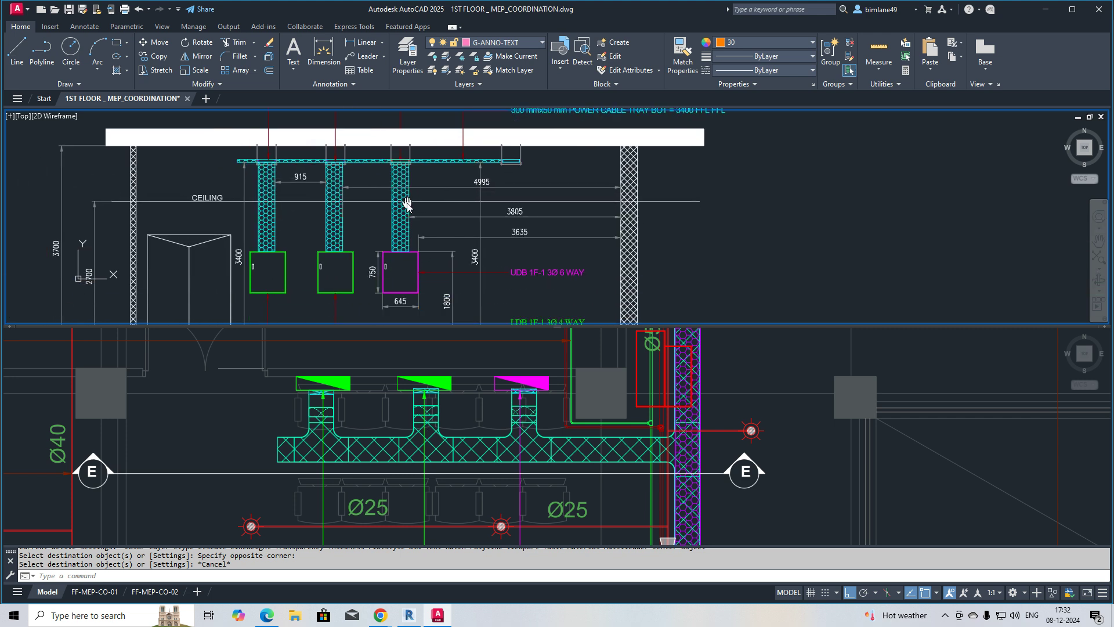
{"action": "scroll", "coordinate": [407, 204], "scroll_direction": "down", "scroll_amount": 6}
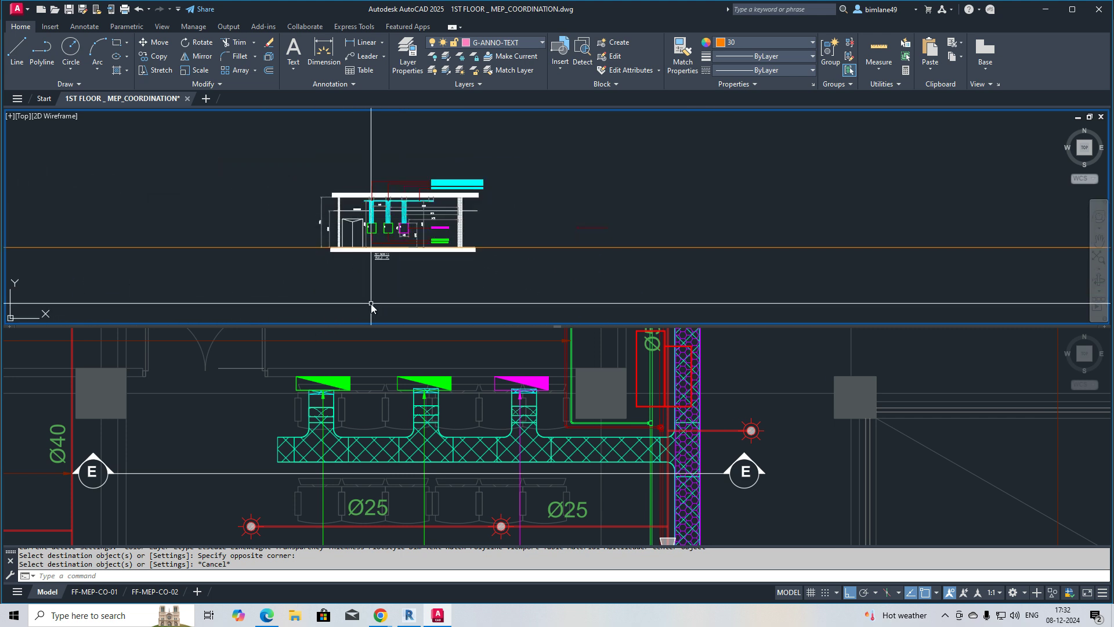
{"action": "scroll", "coordinate": [490, 294], "scroll_direction": "down", "scroll_amount": 3}
{"action": "scroll", "coordinate": [754, 276], "scroll_direction": "up", "scroll_amount": 10}
{"action": "scroll", "coordinate": [649, 243], "scroll_direction": "up", "scroll_amount": 2}
{"action": "scroll", "coordinate": [659, 229], "scroll_direction": "down", "scroll_amount": 4}
{"action": "scroll", "coordinate": [827, 255], "scroll_direction": "up", "scroll_amount": 2}
{"action": "scroll", "coordinate": [828, 253], "scroll_direction": "down", "scroll_amount": 2}
{"action": "middle_click_drag", "start_coordinate": [327, 291], "coordinate": [723, 246]}
{"action": "middle_click_drag", "start_coordinate": [350, 246], "coordinate": [940, 220]}
{"action": "middle_click_drag", "start_coordinate": [328, 226], "coordinate": [652, 232]}
{"action": "scroll", "coordinate": [438, 189], "scroll_direction": "up", "scroll_amount": 2}
{"action": "middle_click_drag", "start_coordinate": [435, 183], "coordinate": [467, 183]}
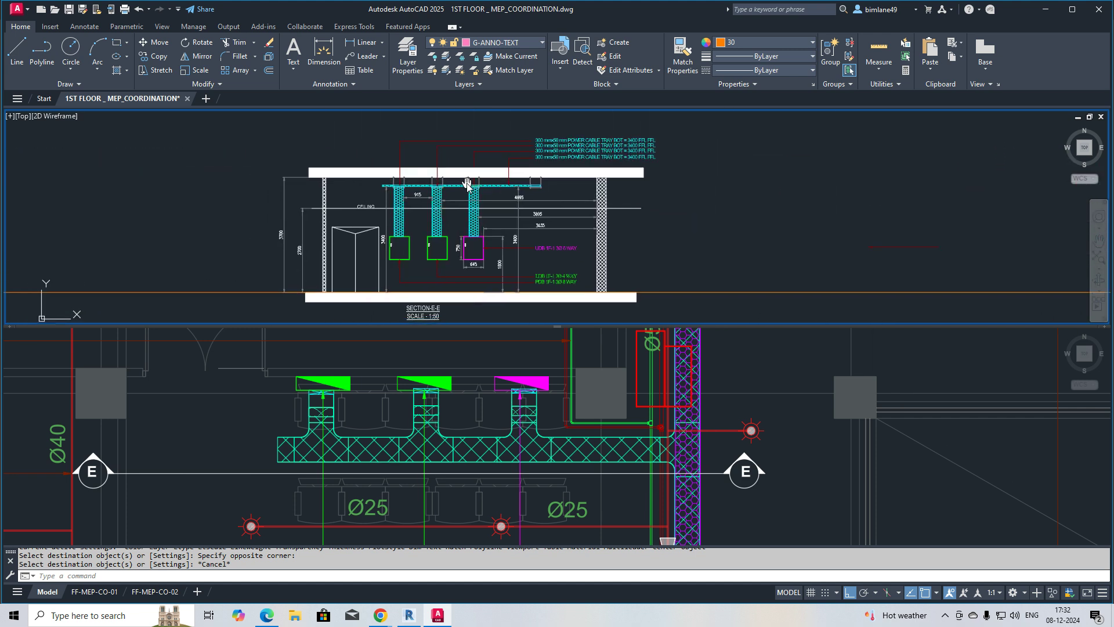
{"action": "scroll", "coordinate": [467, 184], "scroll_direction": "up", "scroll_amount": 2}
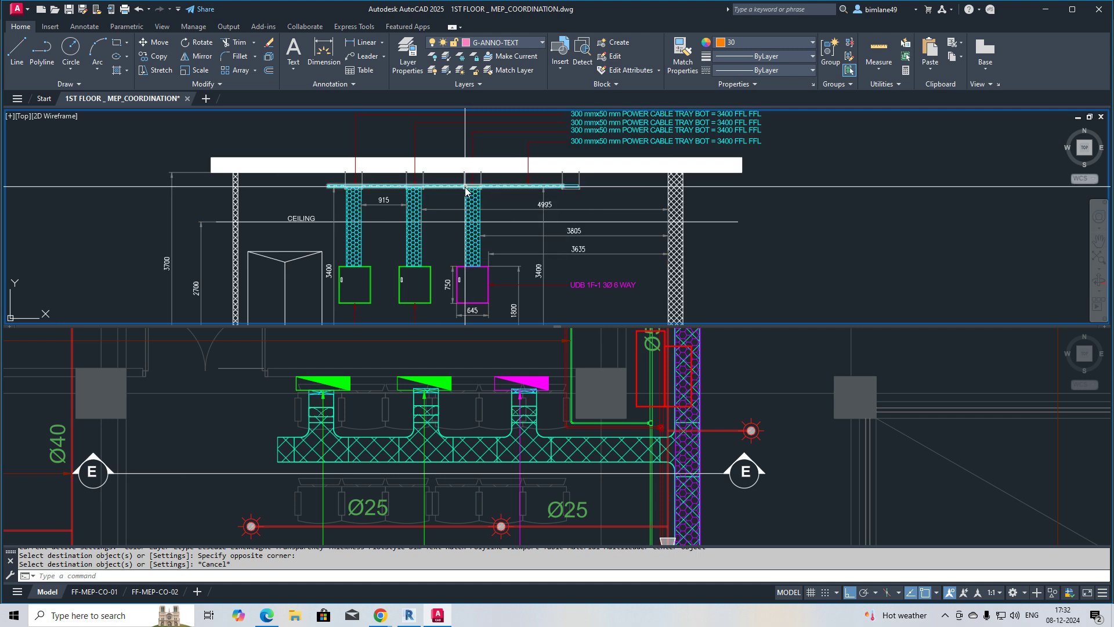
{"action": "middle_click_drag", "start_coordinate": [465, 191], "coordinate": [470, 206]}
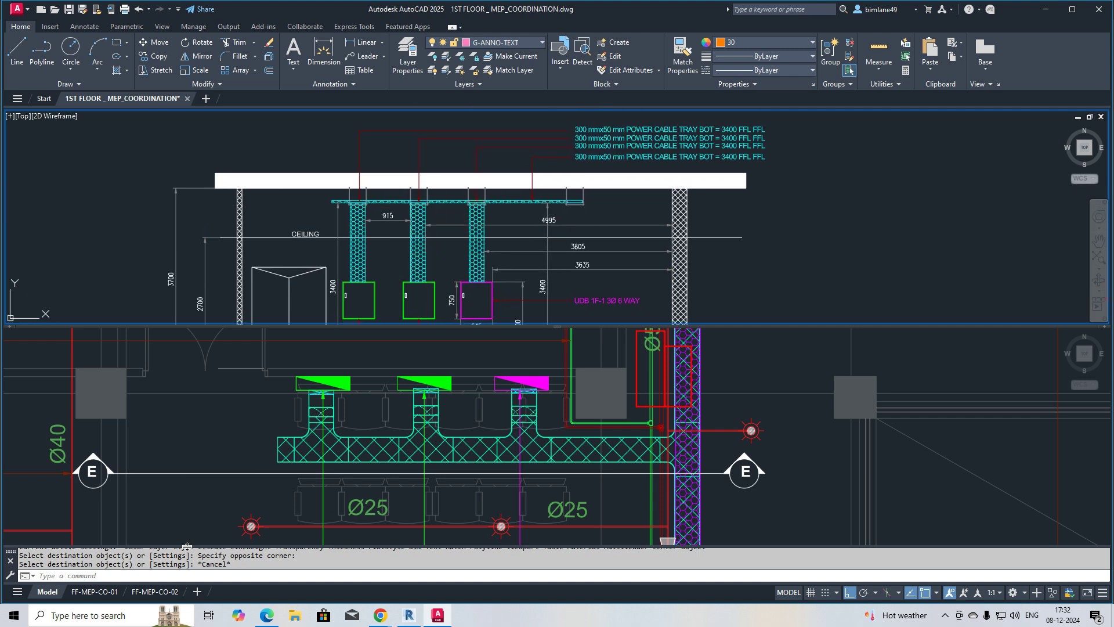
Compare the new section E-E with the reference drawings of sections D-D and E-E elsewhere in the model
{"action": "scroll", "coordinate": [487, 195], "scroll_direction": "down", "scroll_amount": 7}
{"action": "scroll", "coordinate": [965, 210], "scroll_direction": "up", "scroll_amount": 3}
{"action": "middle_click_drag", "start_coordinate": [956, 210], "coordinate": [746, 204]}
{"action": "scroll", "coordinate": [801, 197], "scroll_direction": "up", "scroll_amount": 4}
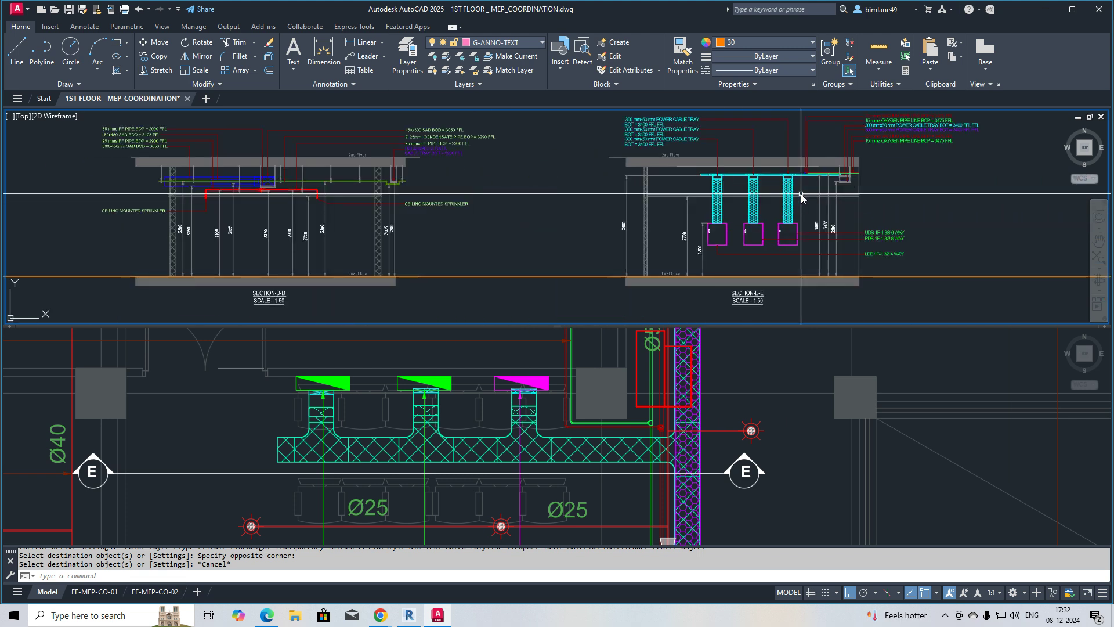
{"action": "scroll", "coordinate": [802, 197], "scroll_direction": "down", "scroll_amount": 5}
{"action": "middle_click_drag", "start_coordinate": [249, 216], "coordinate": [461, 198]}
{"action": "scroll", "coordinate": [387, 182], "scroll_direction": "up", "scroll_amount": 3}
{"action": "scroll", "coordinate": [388, 178], "scroll_direction": "up", "scroll_amount": 2}
{"action": "middle_click_drag", "start_coordinate": [388, 178], "coordinate": [471, 263]}
{"action": "scroll", "coordinate": [471, 263], "scroll_direction": "down", "scroll_amount": 1}
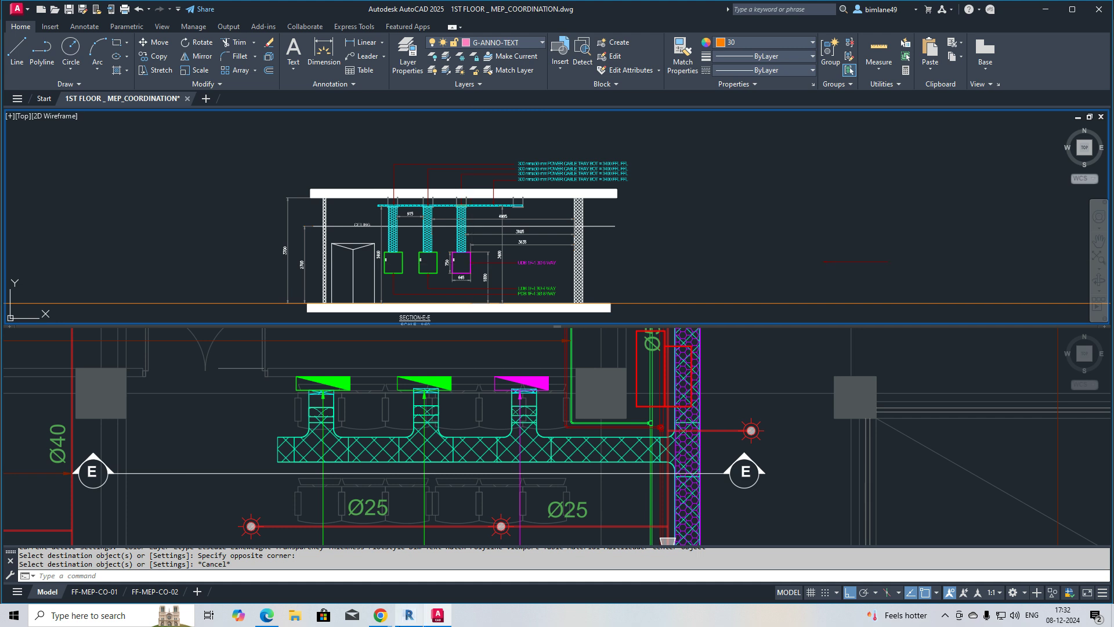
{"action": "left_click", "coordinate": [474, 567]}
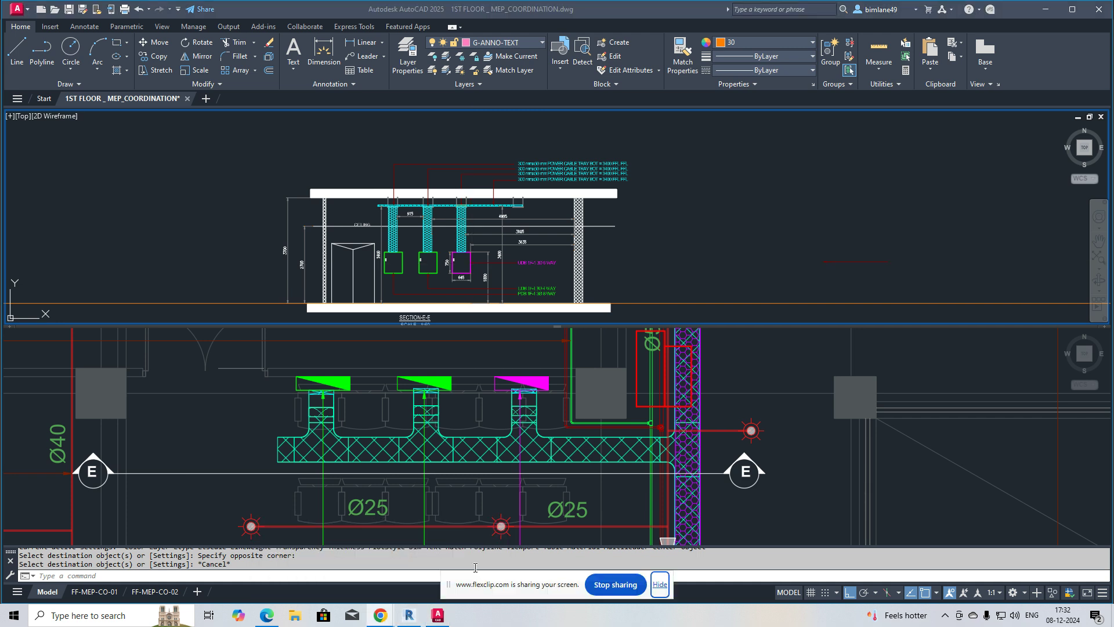